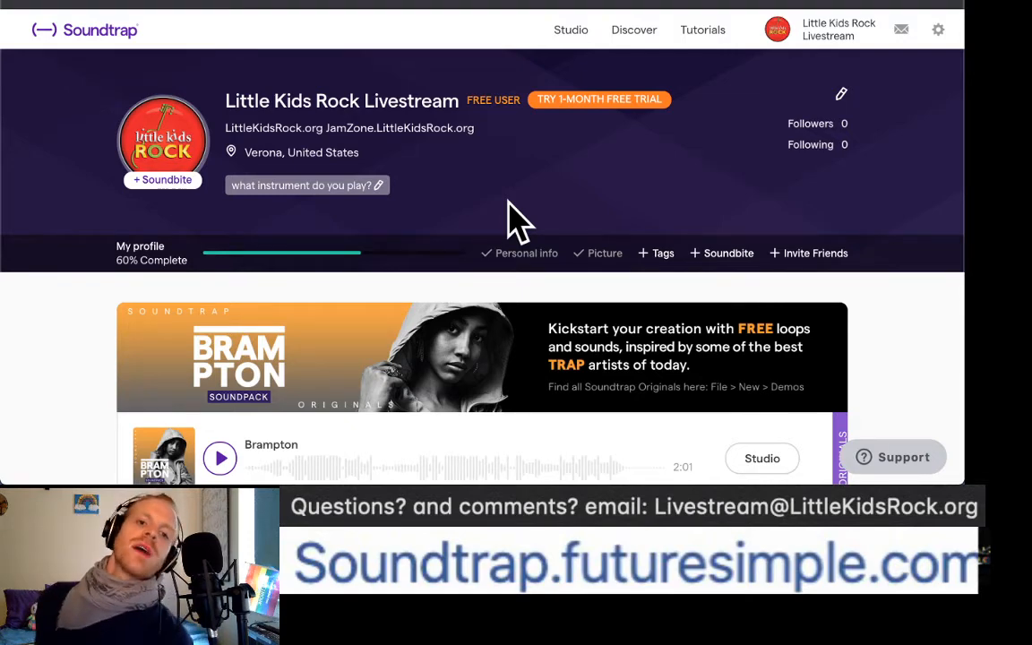
# Step: Open the Bop 'Til You Drop project from My Projects in the studio
pyautogui.scroll(-4, 512, 219)
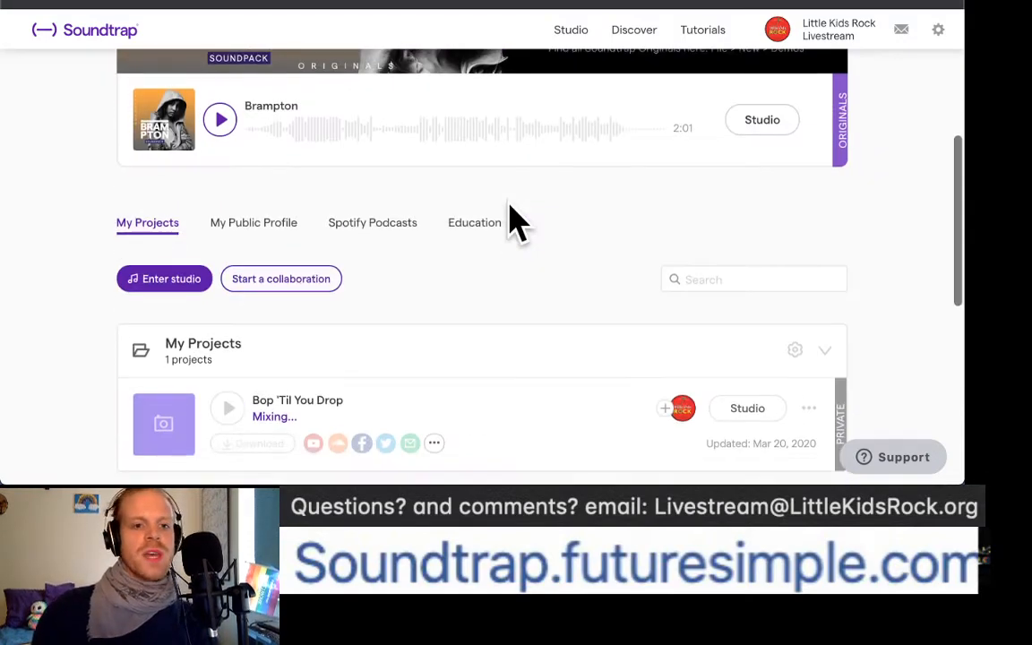
pyautogui.scroll(-1, 79, 346)
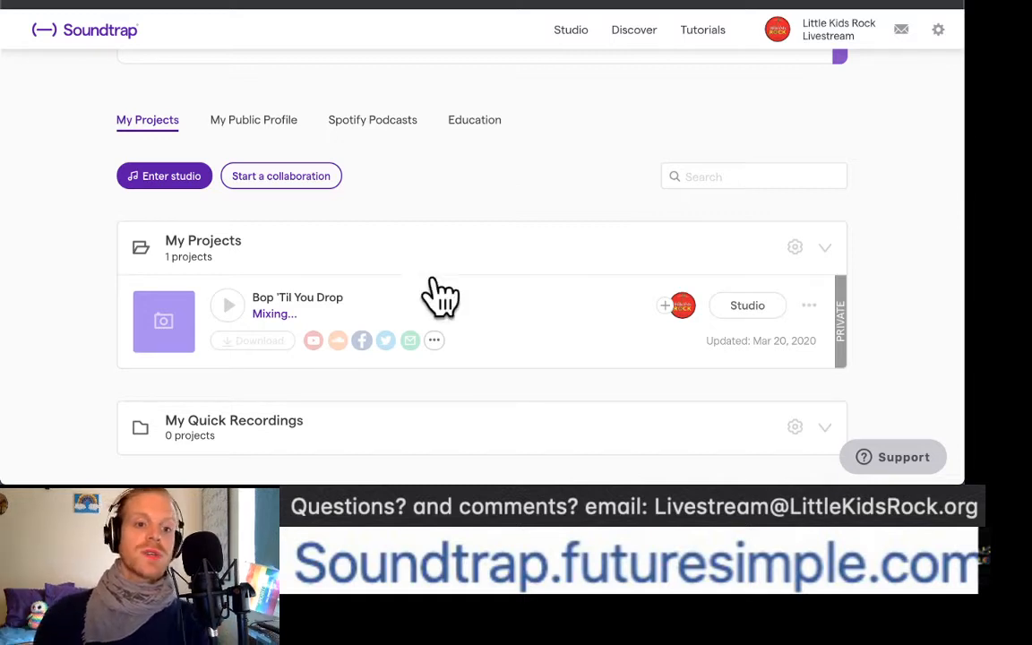
pyautogui.click(744, 306)
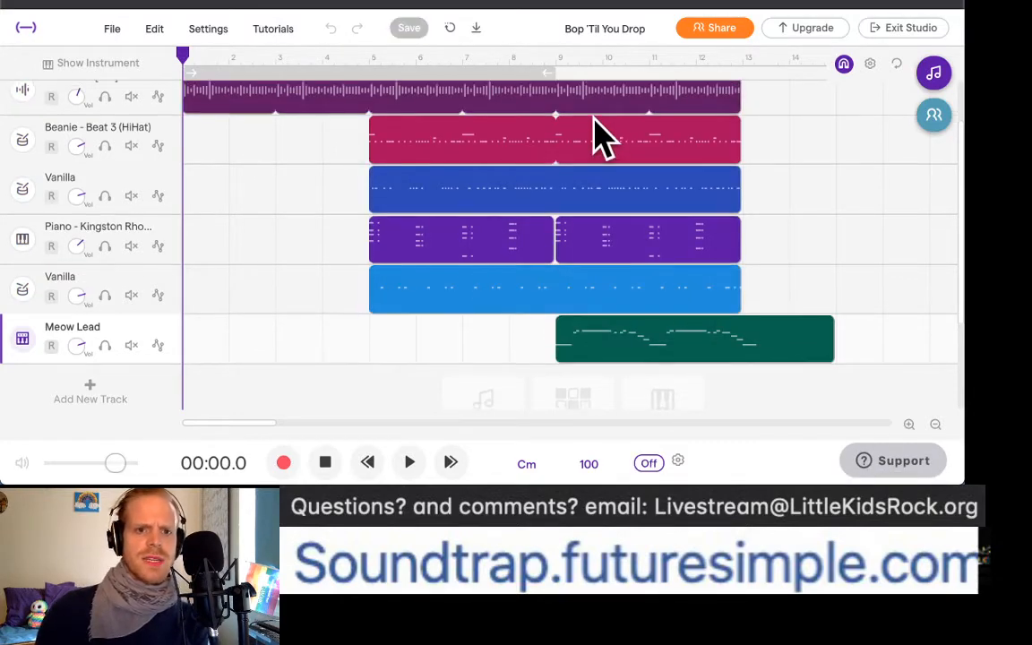
# Step: Play the arrangement from the start to hear how its tracks enter, and stop during the Meow Lead part
pyautogui.scroll(3, 602, 134)
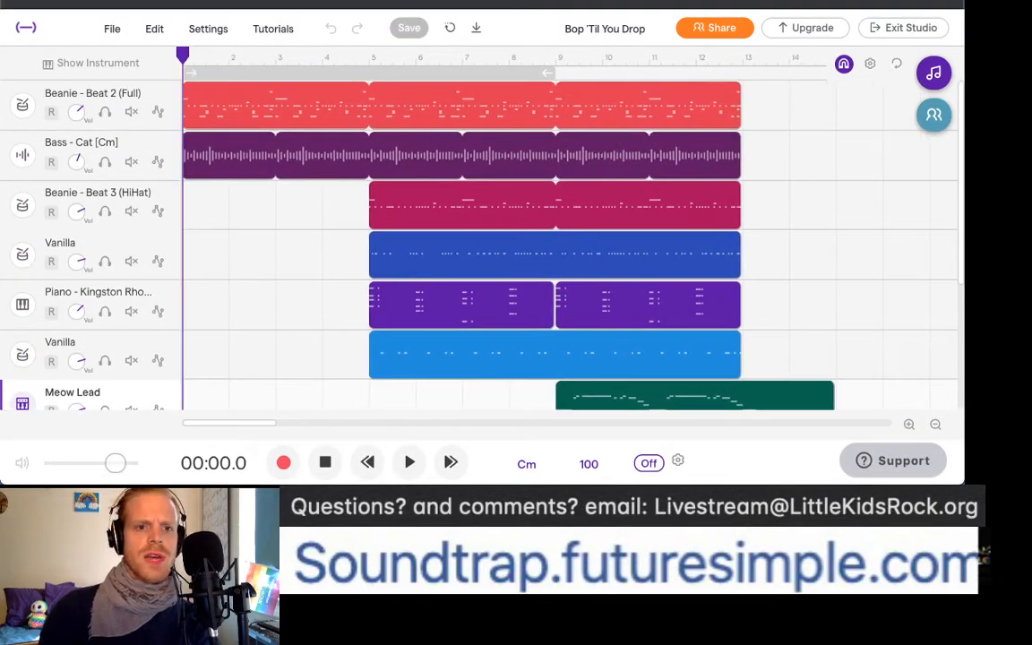
pyautogui.press('space')
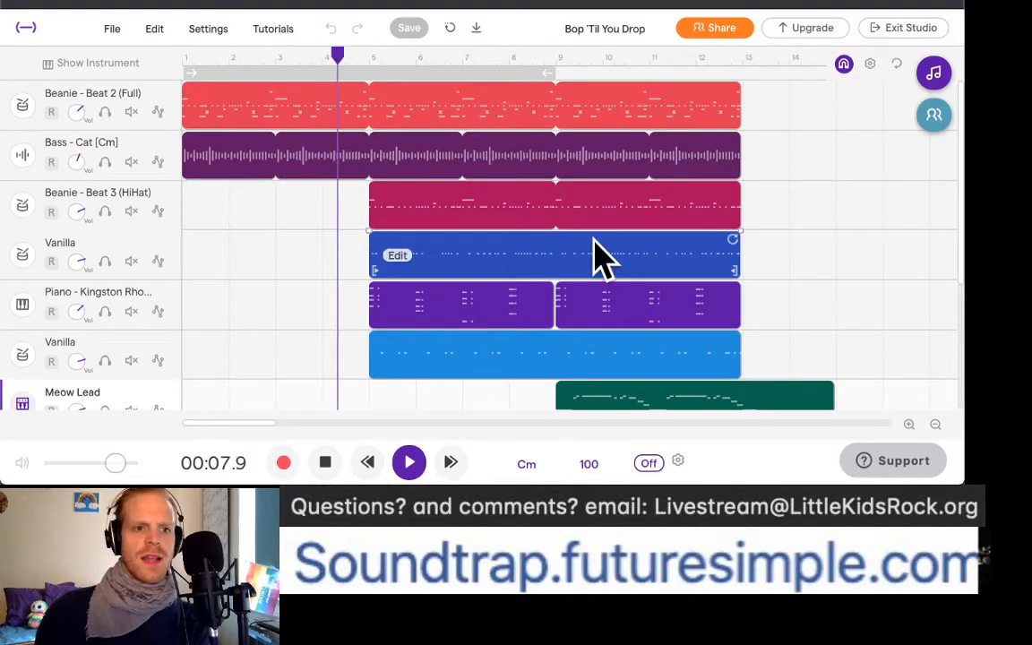
pyautogui.scroll(-1, 594, 240)
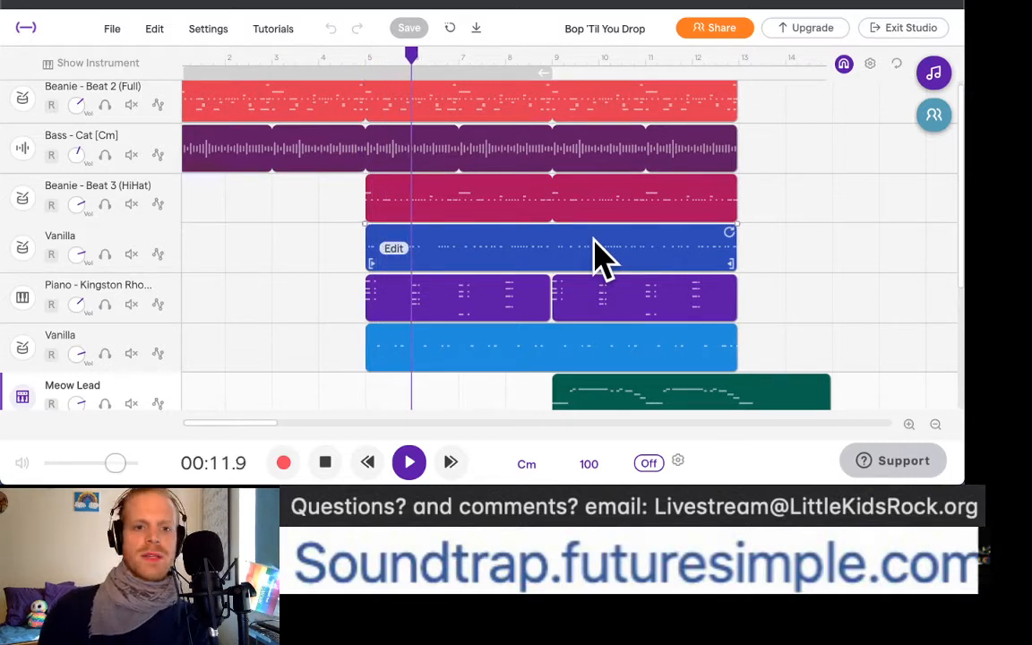
pyautogui.scroll(-2, 594, 240)
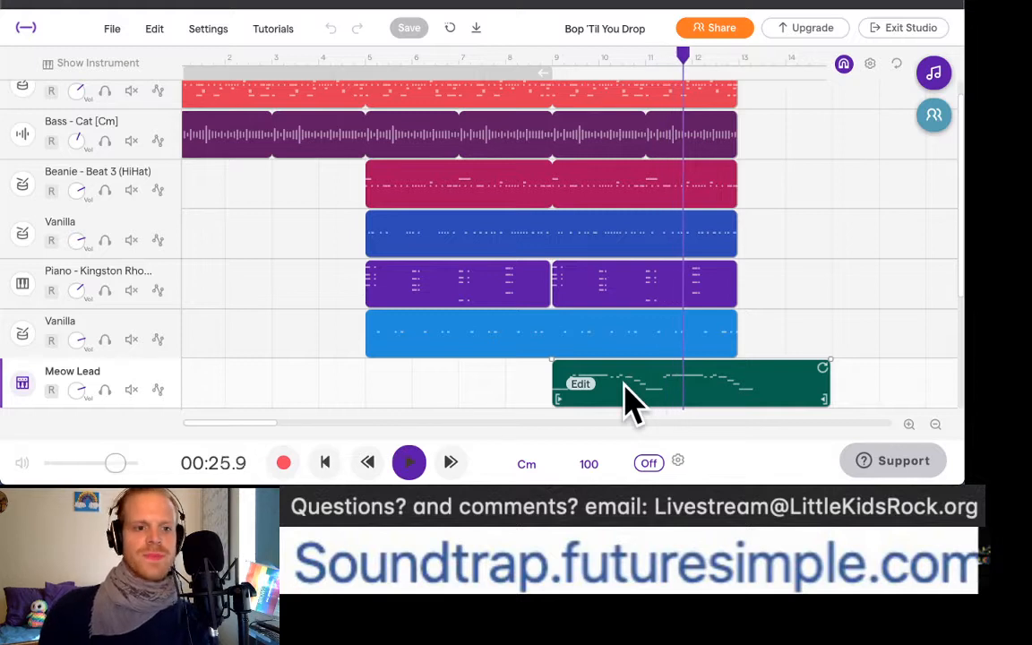
pyautogui.press('space')
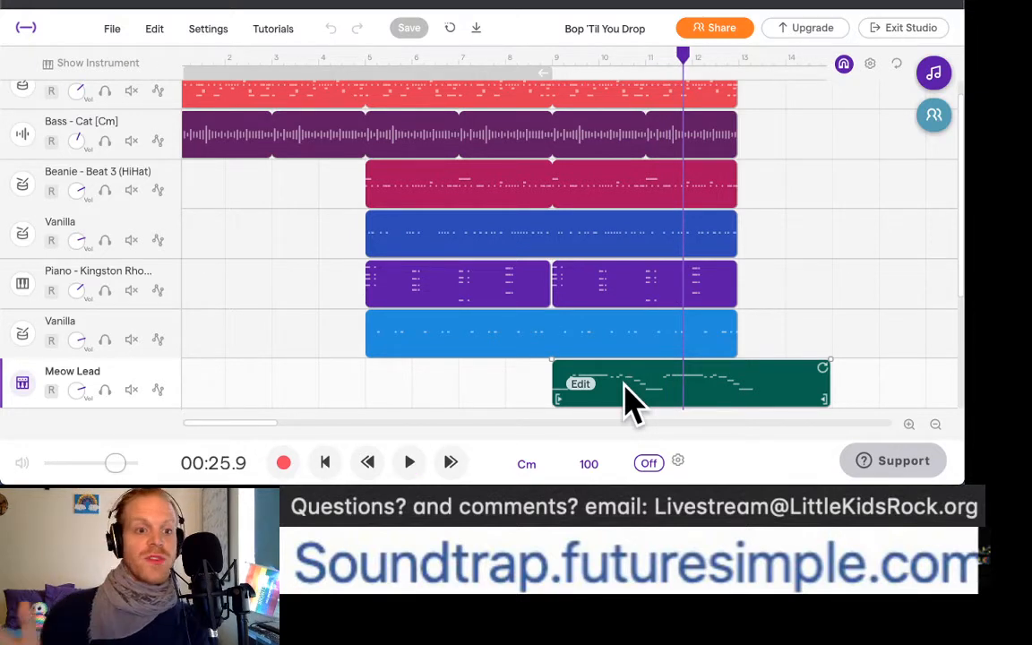
# Step: Mute the Beanie - Beat 2 (Full) track and briefly play the song from the beginning without it
pyautogui.scroll(1, 380, 358)
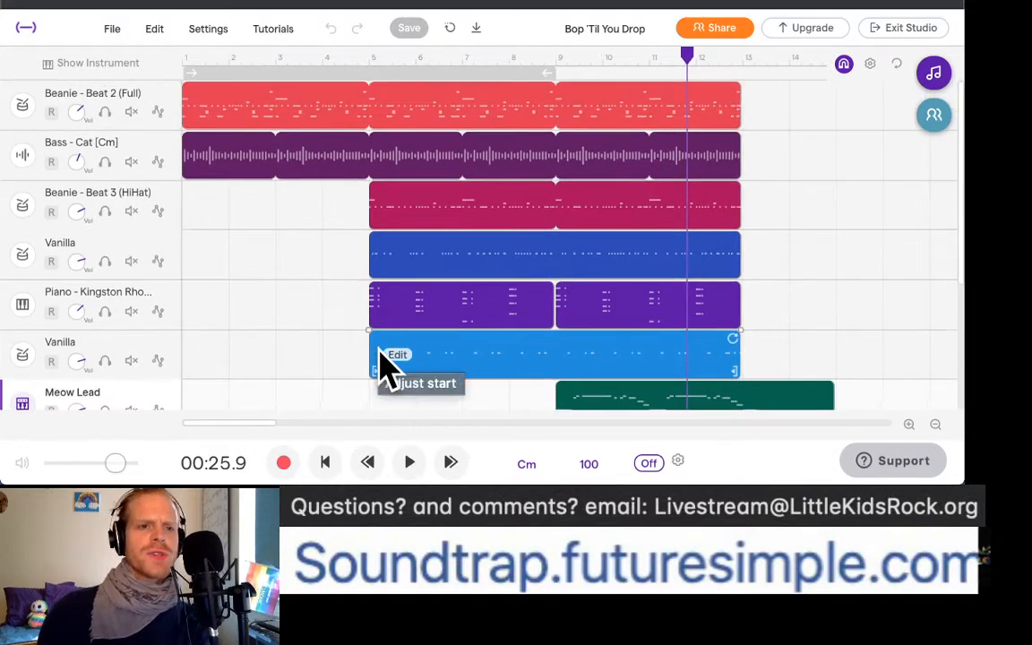
pyautogui.click(295, 121)
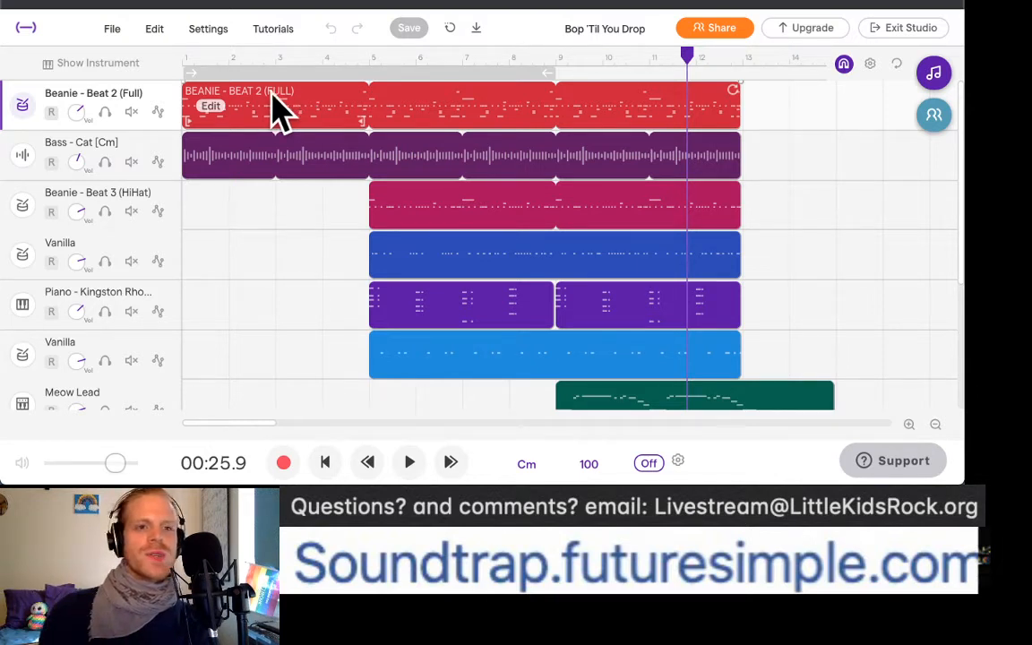
pyautogui.click(132, 112)
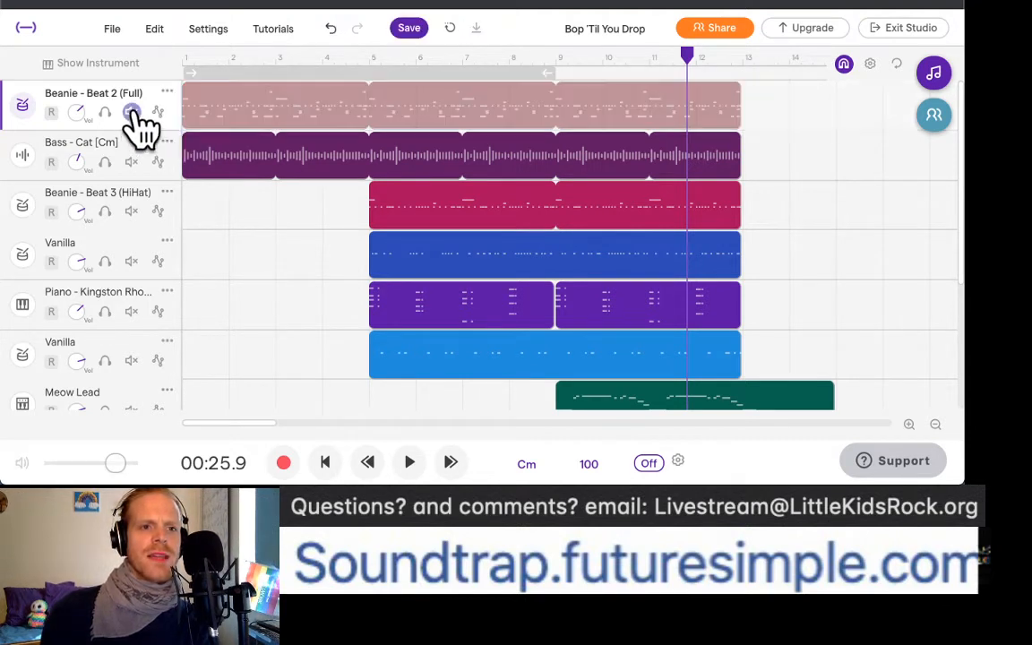
pyautogui.click(186, 54)
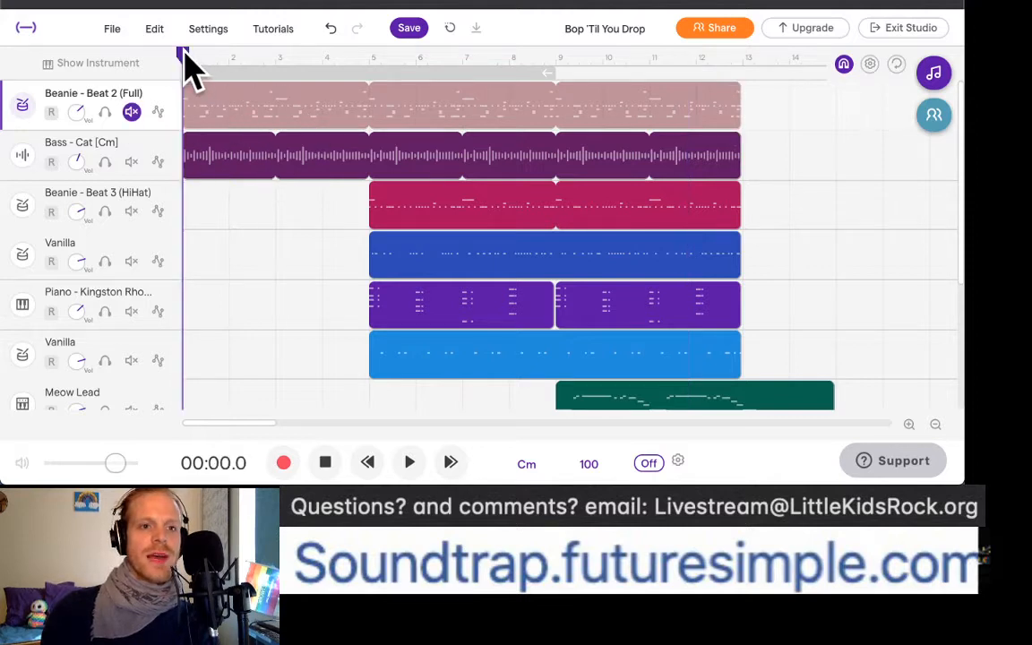
pyautogui.press('space')
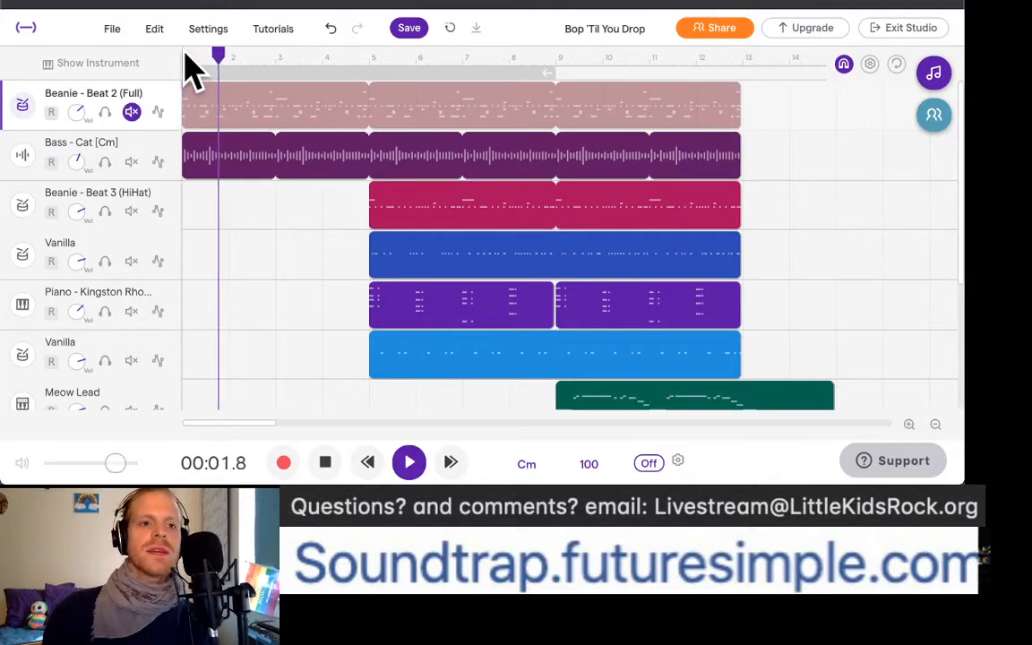
pyautogui.press('space')
# Step: Add a new Drum & beats track below Meow Lead
pyautogui.scroll(-3, 333, 267)
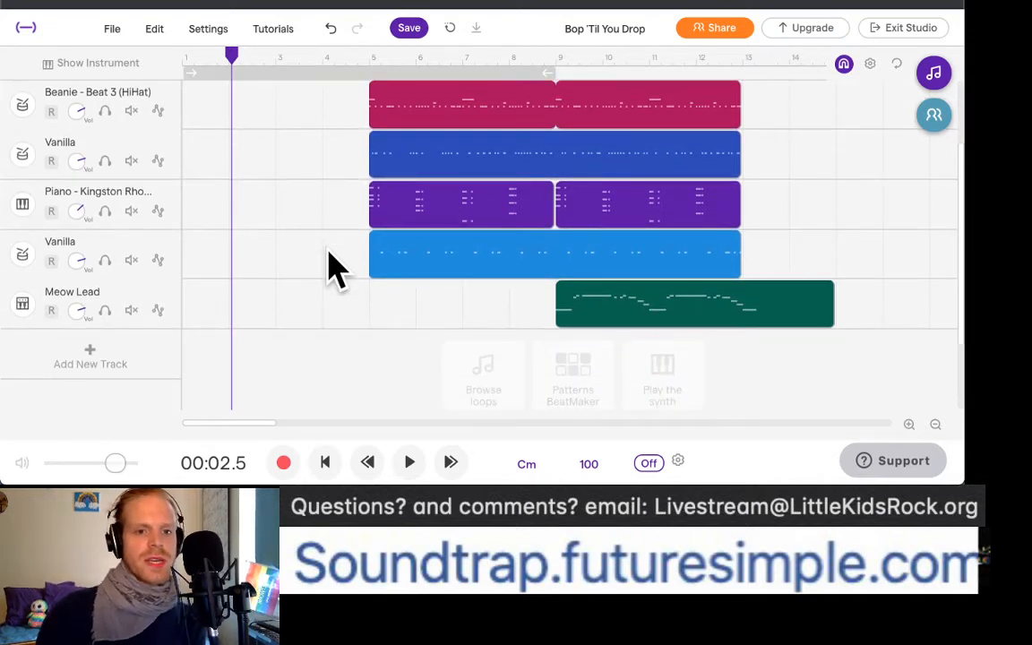
pyautogui.click(90, 358)
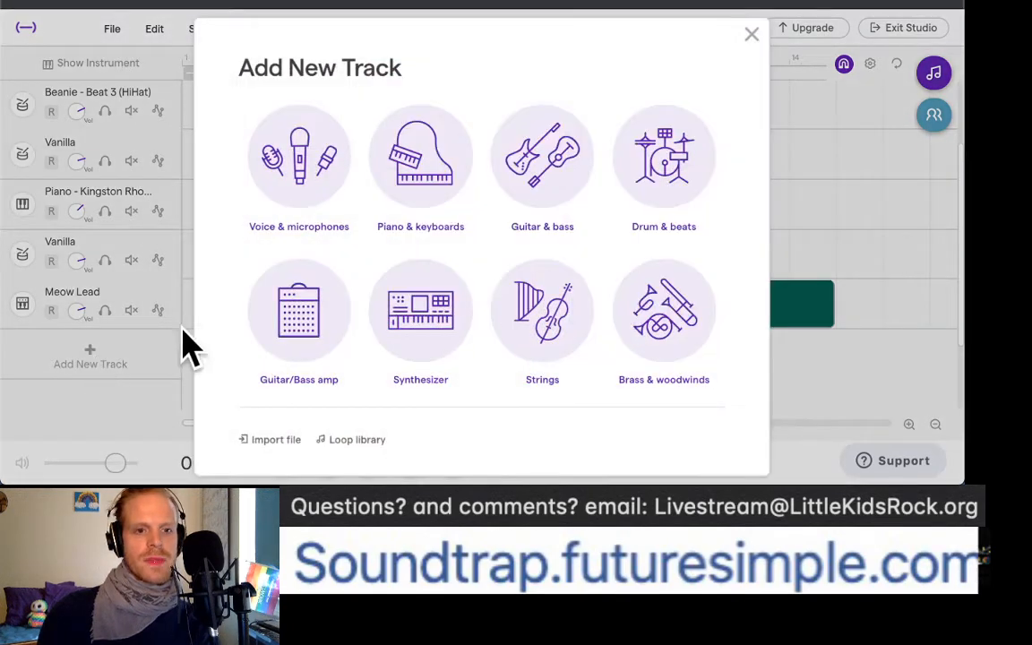
pyautogui.click(661, 155)
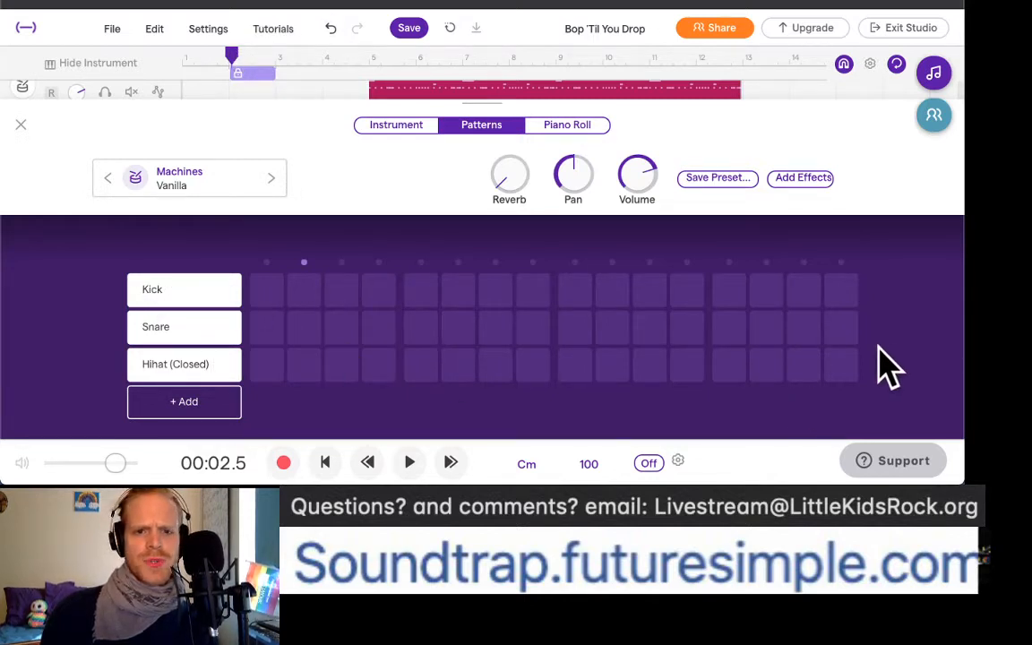
# Step: Program kicks on steps 1 and 9 and snares on steps 5 and 13 while auditioning the pattern
pyautogui.click(266, 290)
pyautogui.press('space')
pyautogui.click(421, 328)
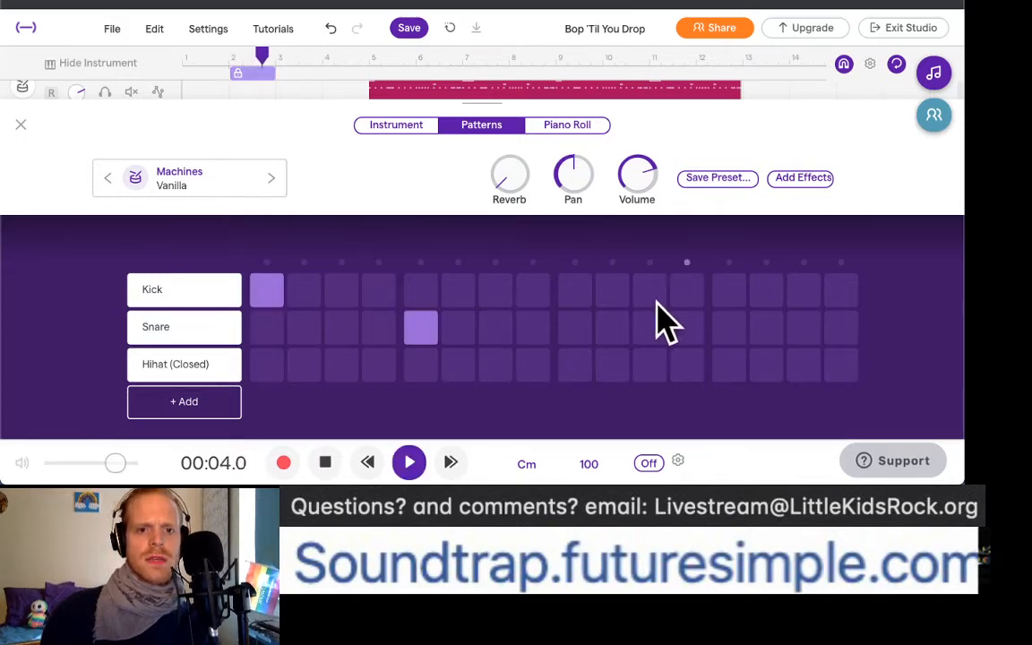
pyautogui.click(574, 289)
pyautogui.click(729, 328)
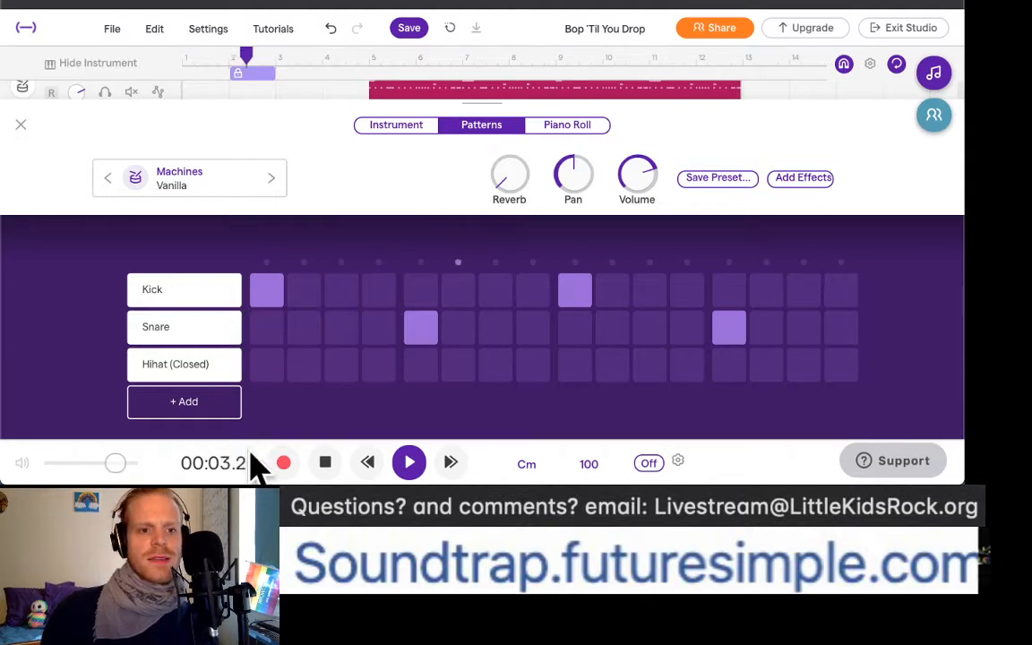
pyautogui.click(325, 463)
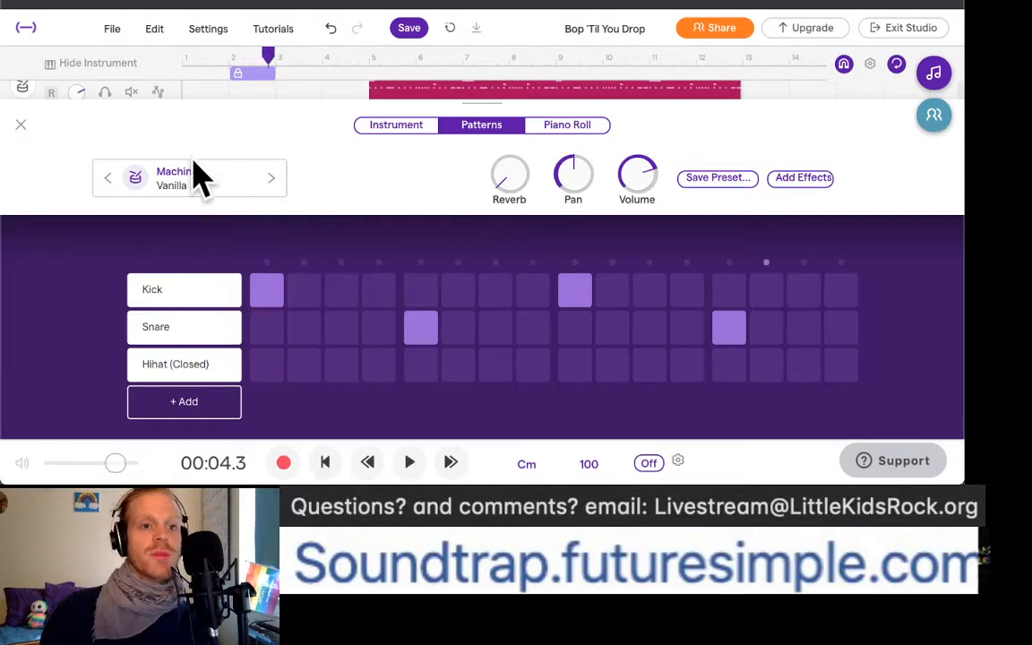
# Step: Close the pattern editor and mute the Bass - Cat [Cm] track
pyautogui.click(21, 124)
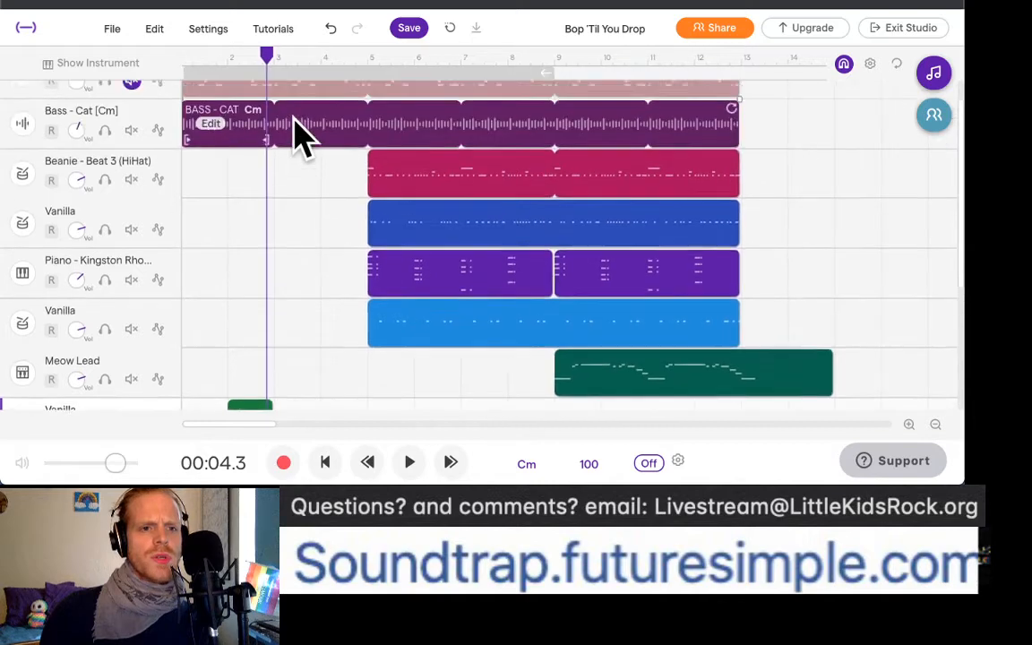
pyautogui.click(131, 143)
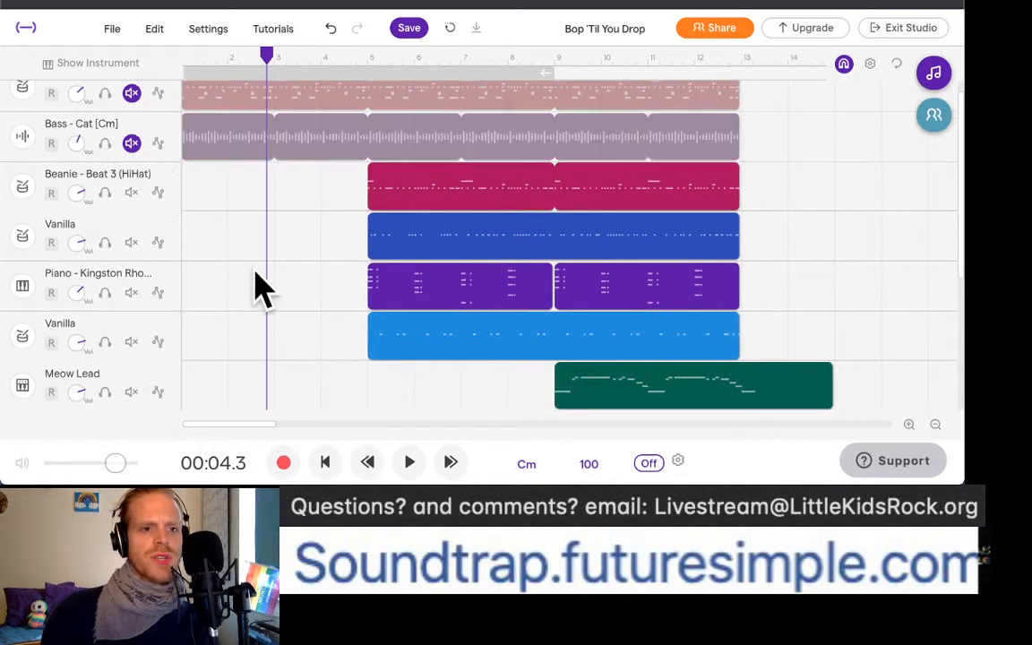
# Step: Reopen the new drum pattern in bar 2 and add kicks on steps 4 and 16 while it plays
pyautogui.scroll(-3, 260, 287)
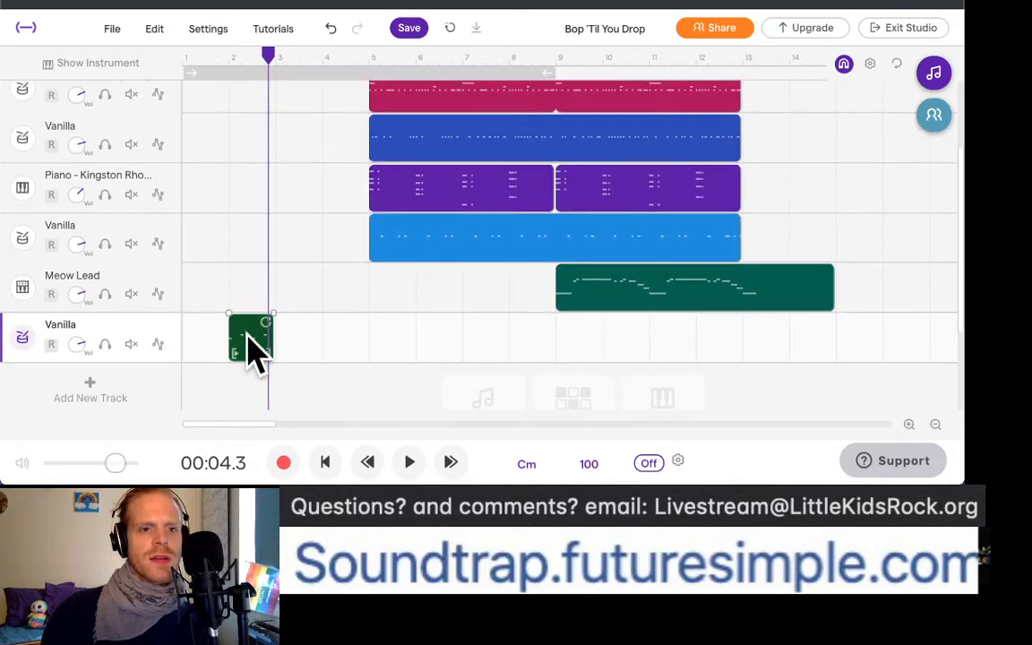
pyautogui.doubleClick(253, 349)
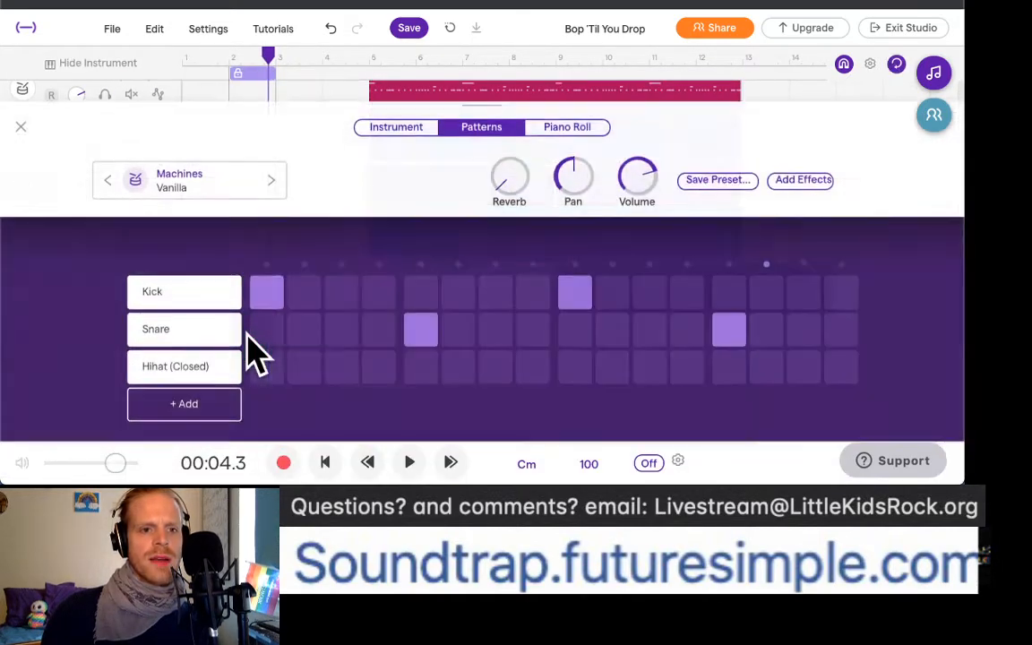
pyautogui.click(410, 463)
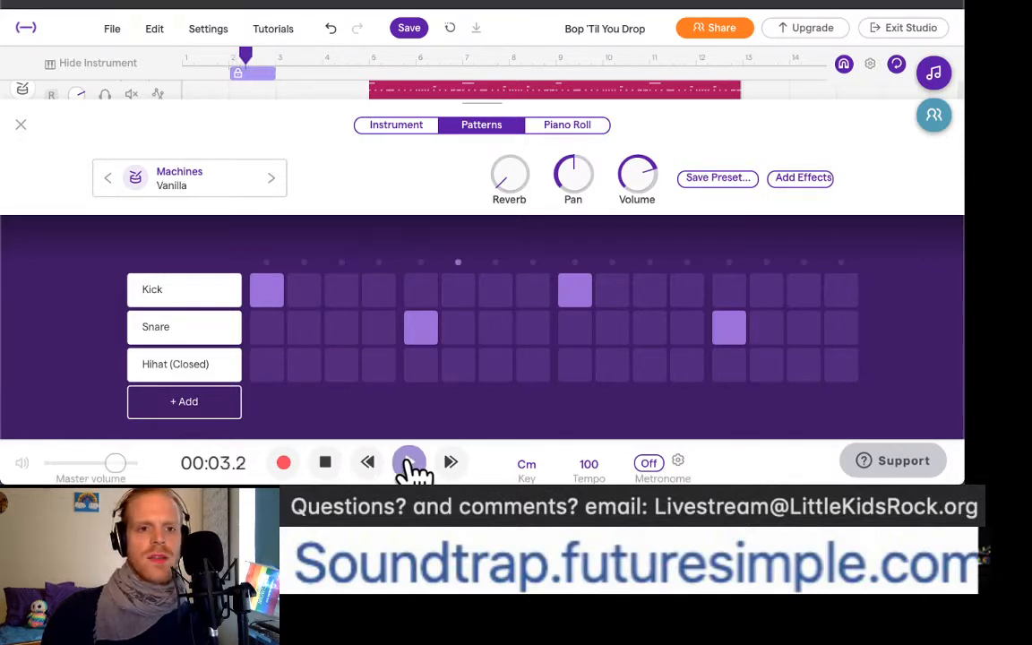
pyautogui.click(410, 462)
pyautogui.click(152, 285)
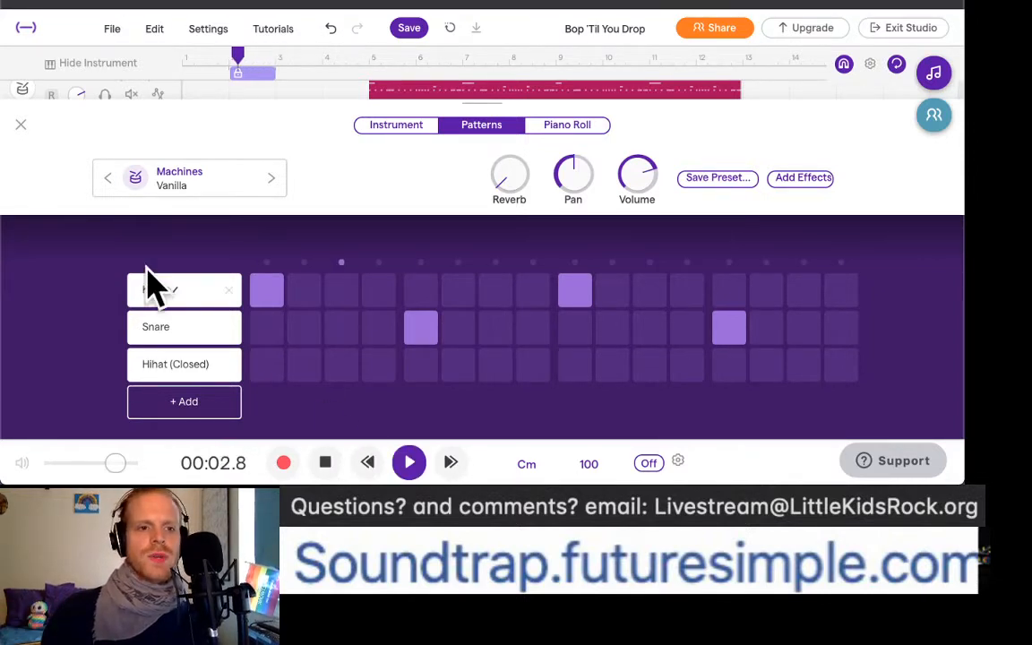
pyautogui.click(381, 298)
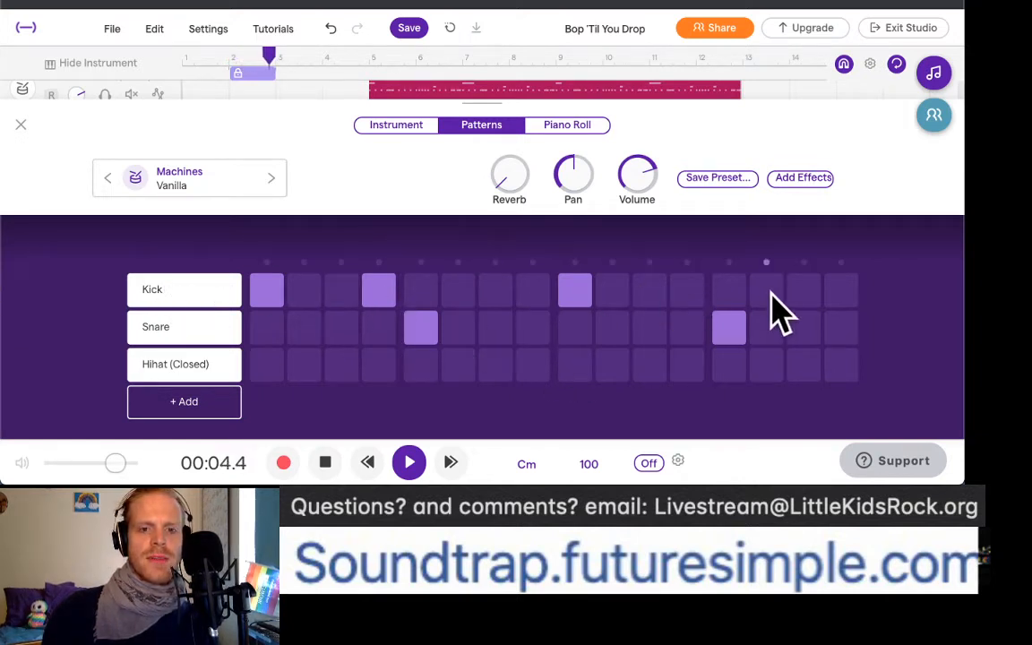
pyautogui.click(838, 291)
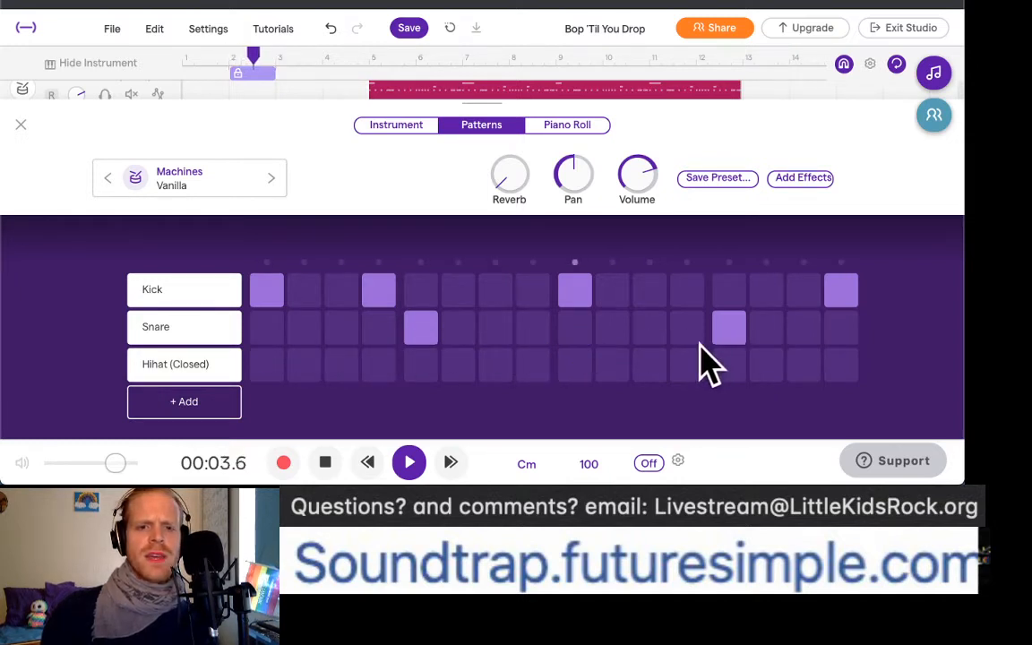
# Step: Add closed hi-hats on every odd-numbered step from 1 to 15 of the drum pattern
pyautogui.click(266, 364)
pyautogui.click(341, 364)
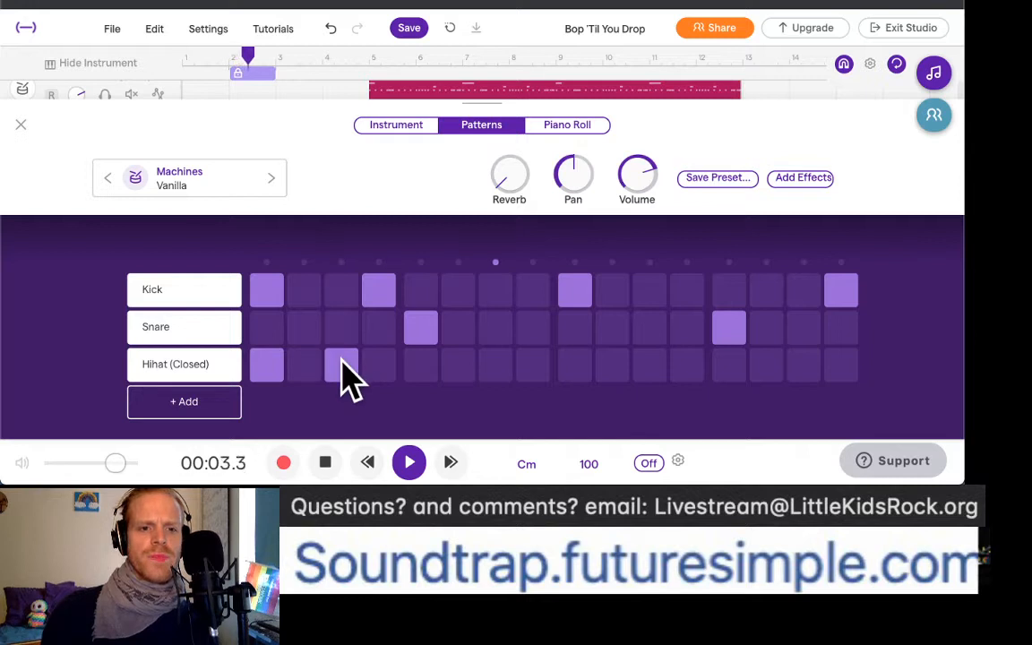
pyautogui.click(419, 364)
pyautogui.click(497, 363)
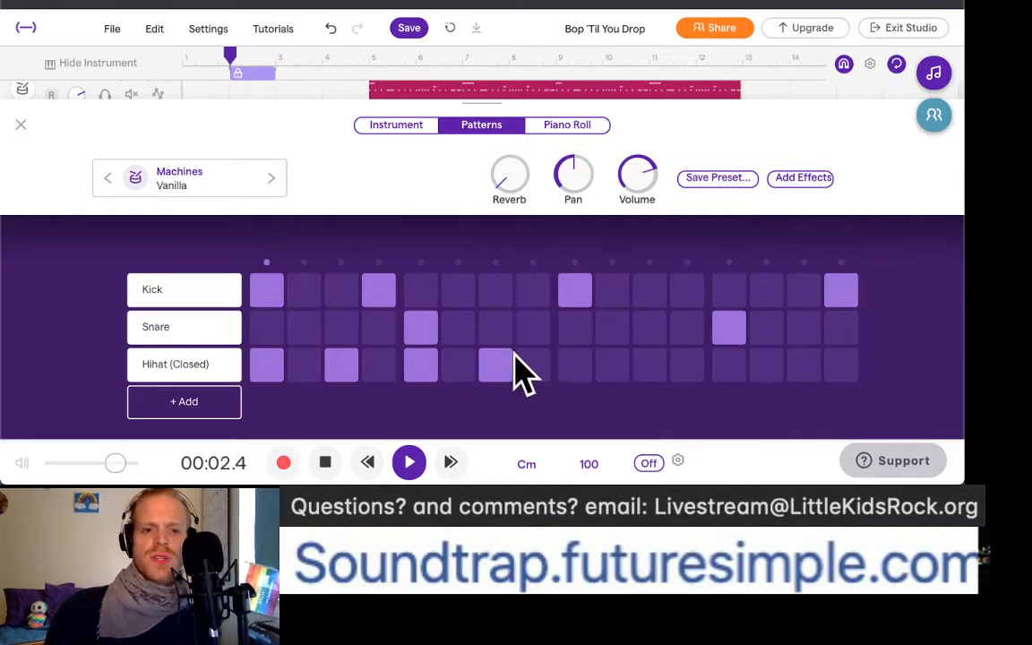
pyautogui.click(577, 365)
pyautogui.click(651, 366)
pyautogui.click(731, 366)
pyautogui.click(806, 367)
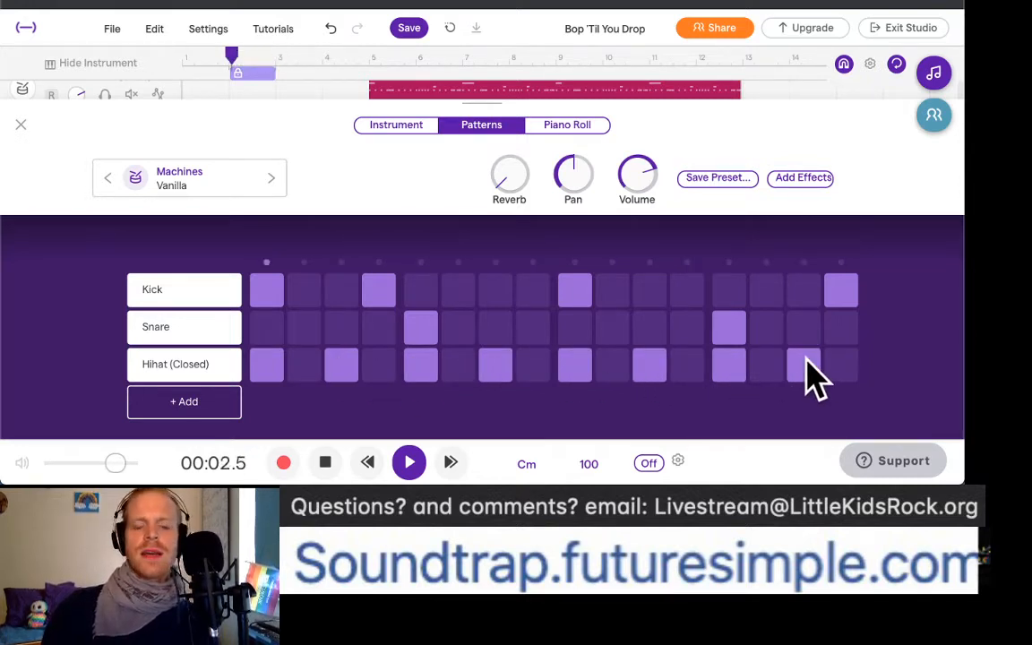
# Step: Fill in extra closed hi-hats on steps 2, 8 and 12
pyautogui.click(308, 368)
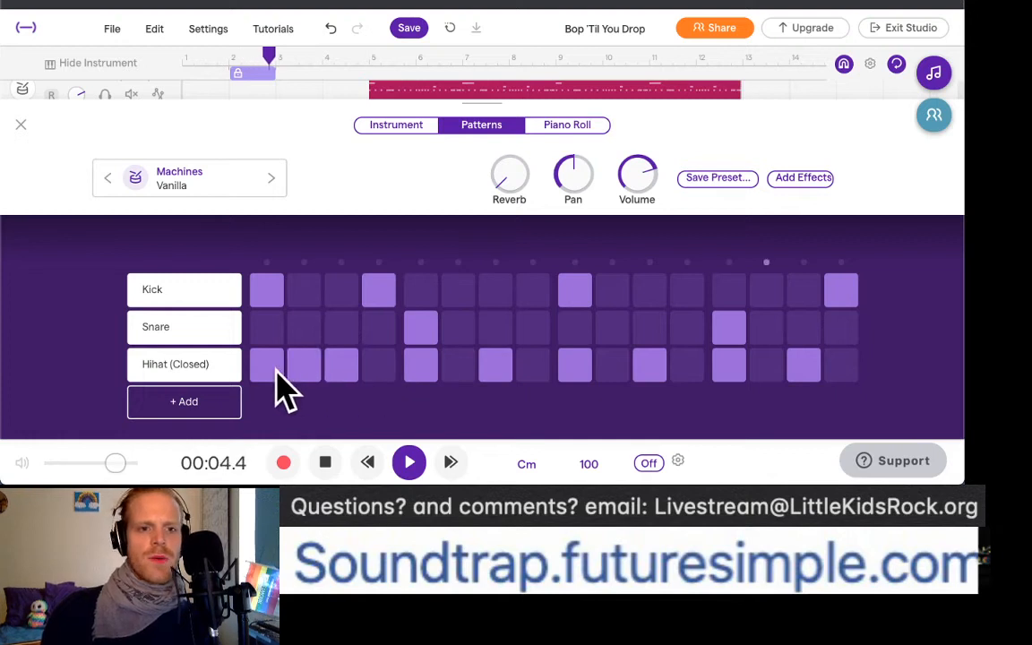
pyautogui.click(529, 367)
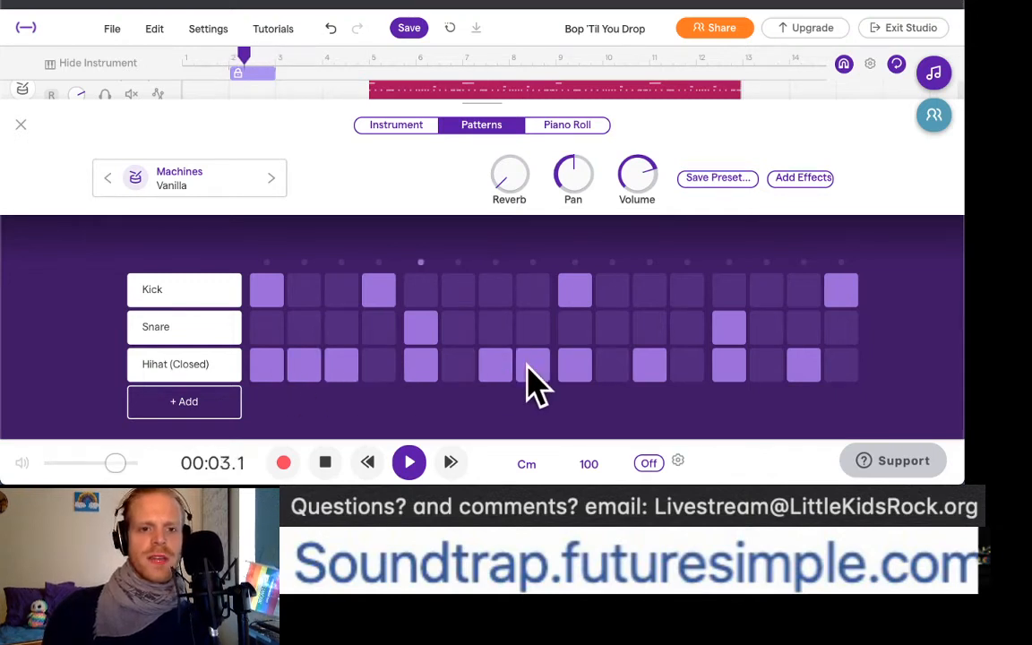
pyautogui.click(685, 368)
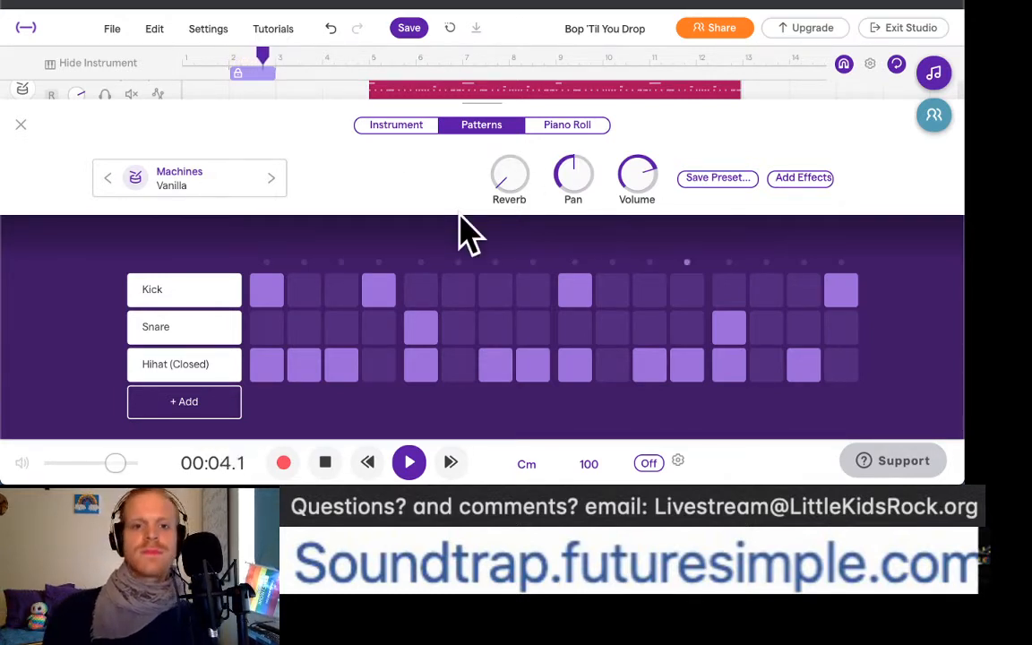
# Step: Add a kick on step 10, then close the pattern editor and stop playback
pyautogui.click(609, 298)
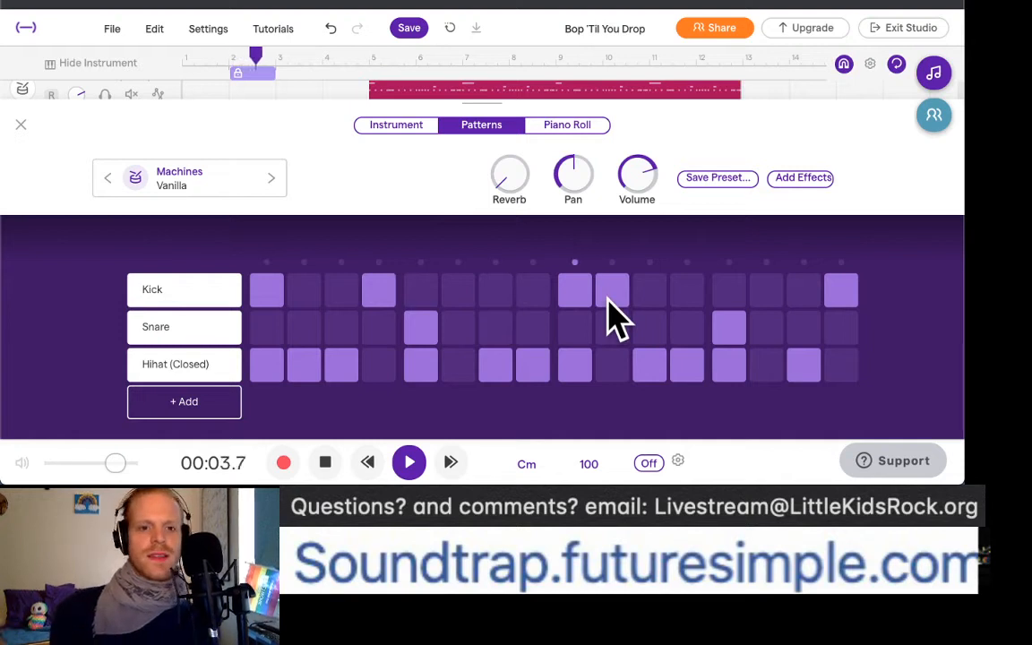
pyautogui.click(21, 125)
pyautogui.press('space')
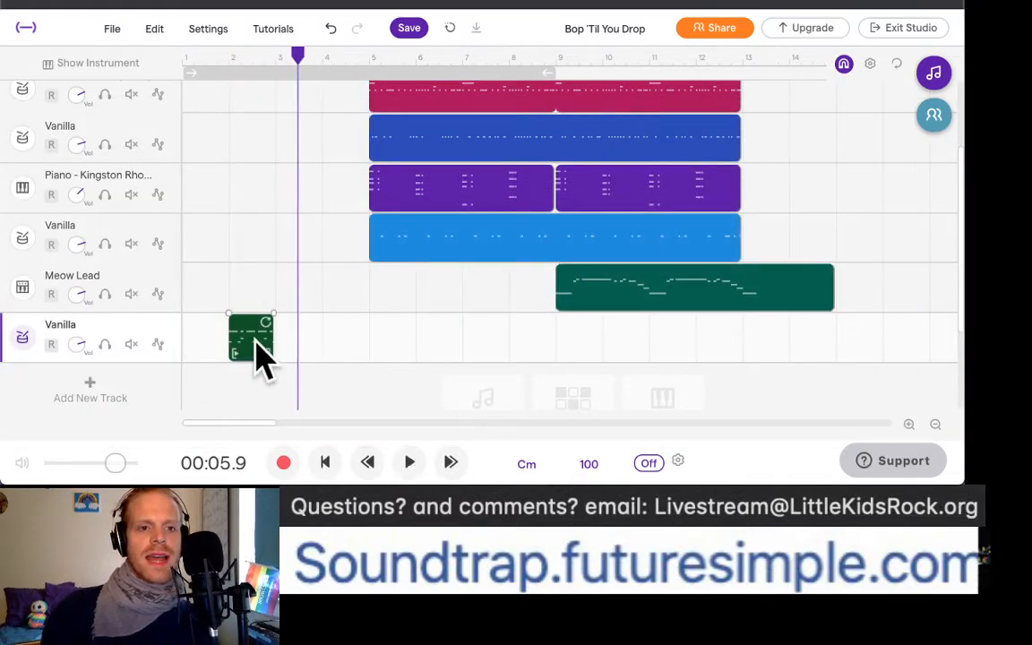
# Step: Move the new drum pattern to bar 1, looped through bar 2, and paste a copy of it at bar 3
pyautogui.moveTo(256, 340); pyautogui.dragTo(207, 346)
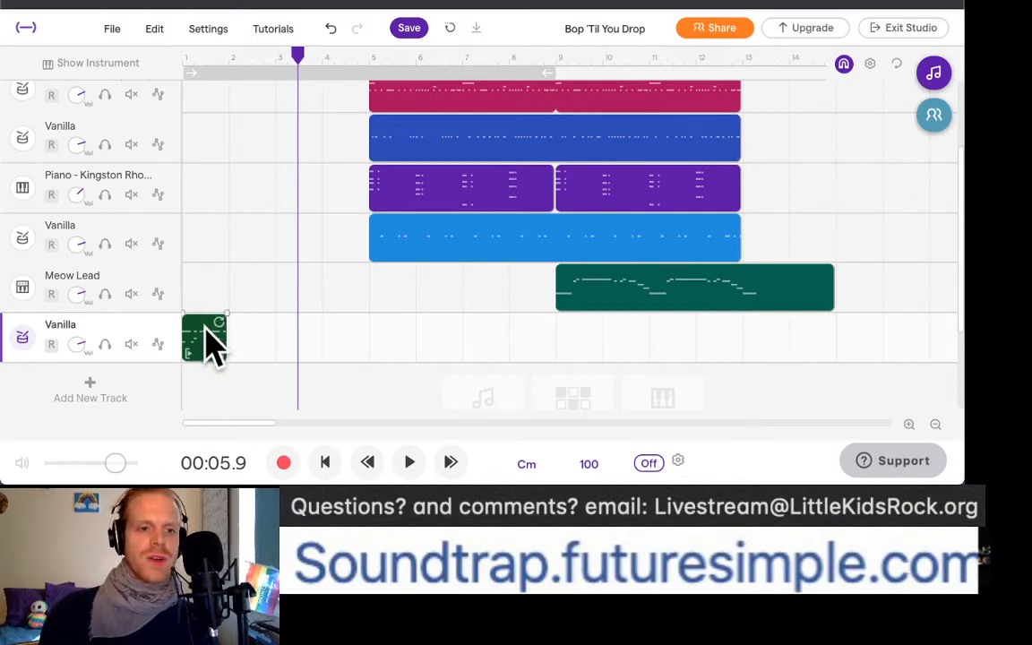
pyautogui.moveTo(221, 328); pyautogui.dragTo(266, 351)
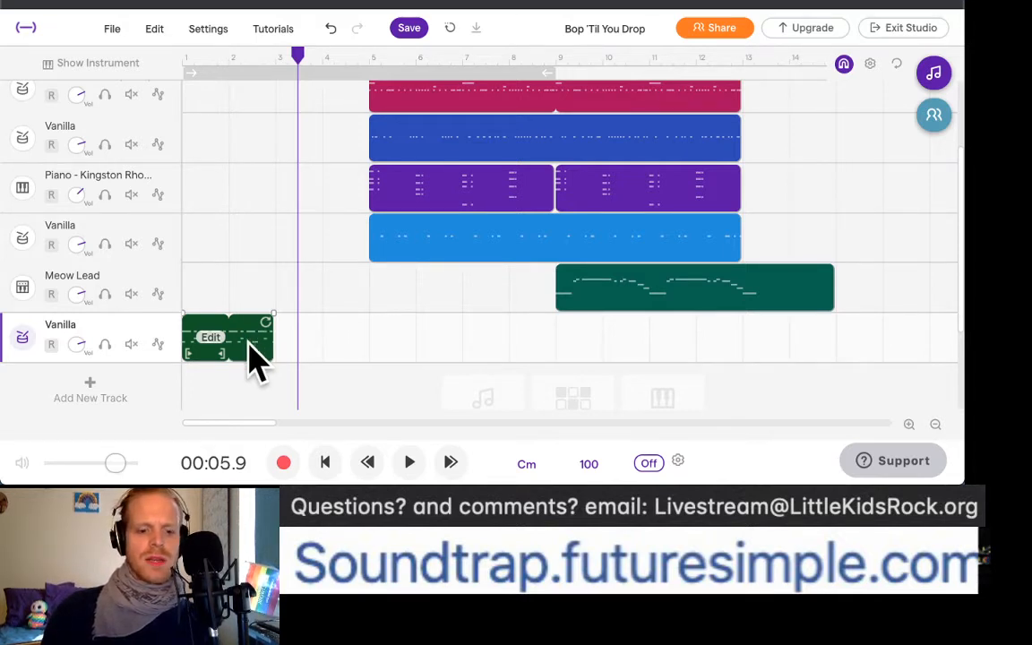
pyautogui.click(275, 58)
pyautogui.hotkey('ctrl', 'v')
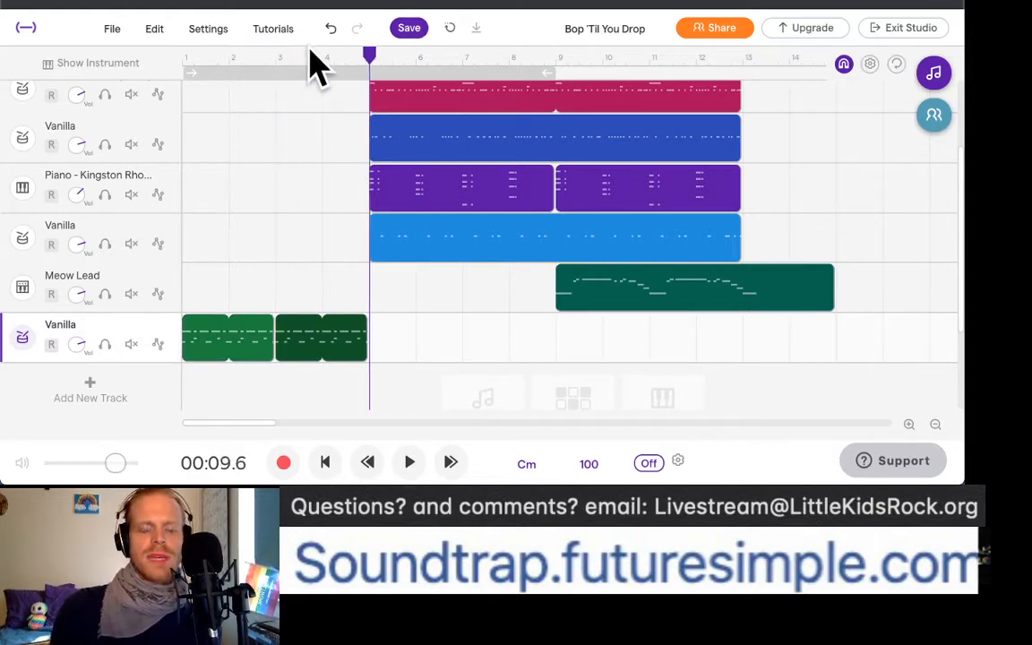
# Step: Open the copied drum pattern at bar 3 and clear every closed hi-hat hit from it
pyautogui.moveTo(311, 328)
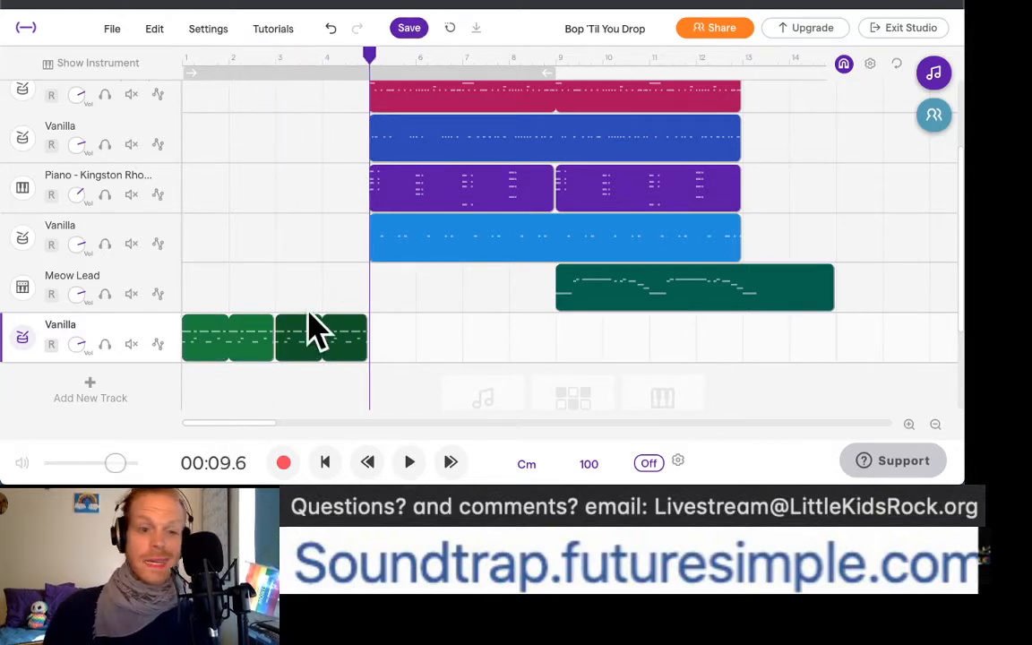
pyautogui.doubleClick(343, 349)
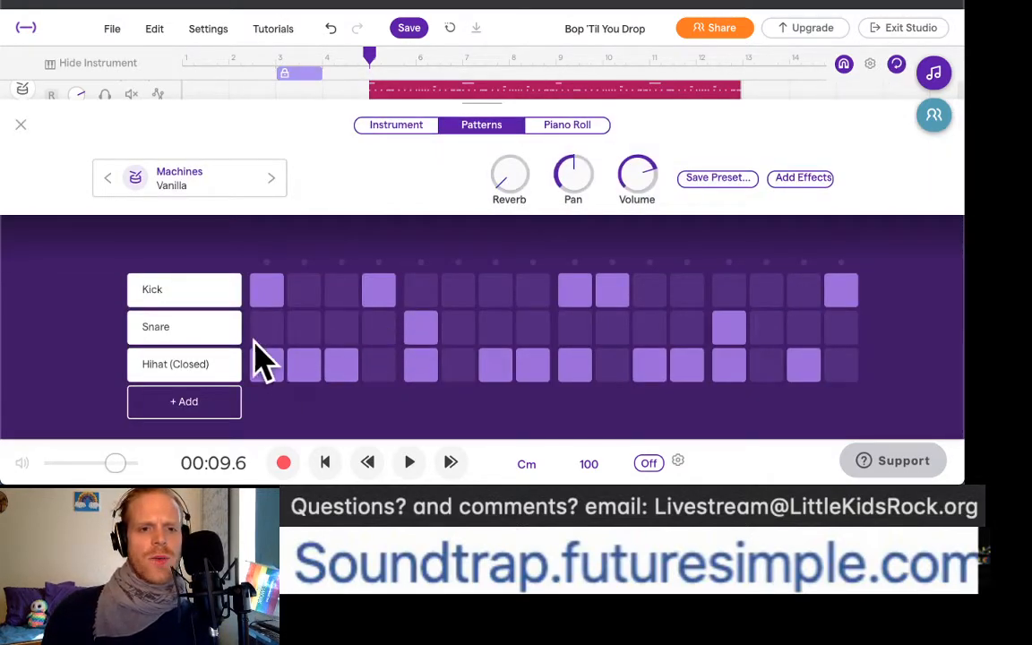
pyautogui.moveTo(268, 368); pyautogui.dragTo(493, 367)
pyautogui.click(492, 364)
pyautogui.click(580, 364)
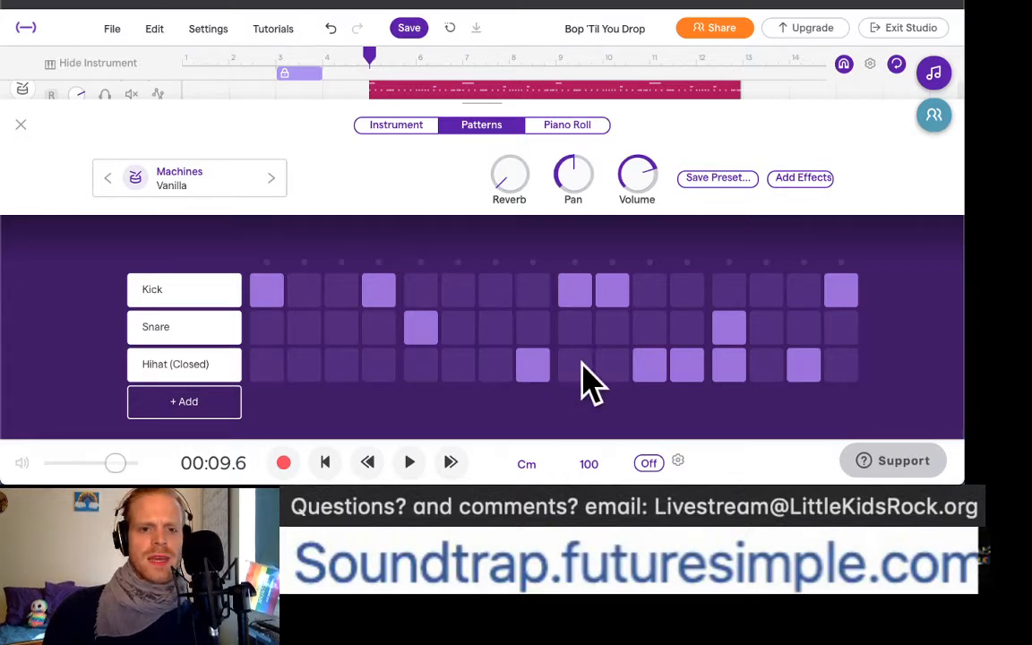
pyautogui.click(536, 364)
pyautogui.click(648, 366)
pyautogui.click(687, 365)
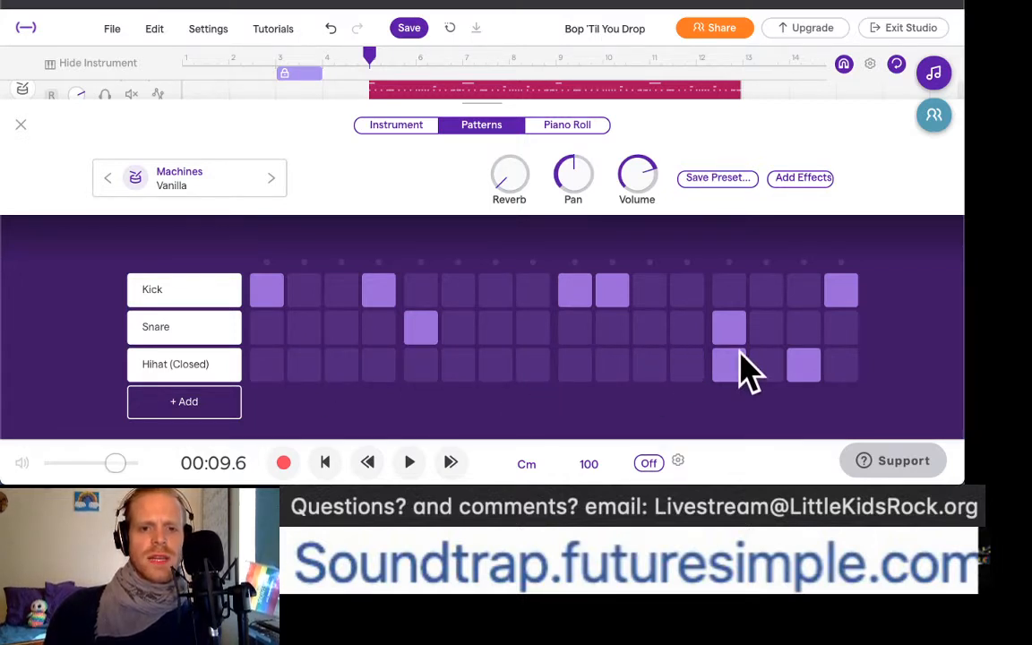
pyautogui.click(728, 365)
pyautogui.click(804, 365)
# Step: Change the copied pattern's closed hi-hat row to the High Tom 2 sound
pyautogui.moveTo(220, 365)
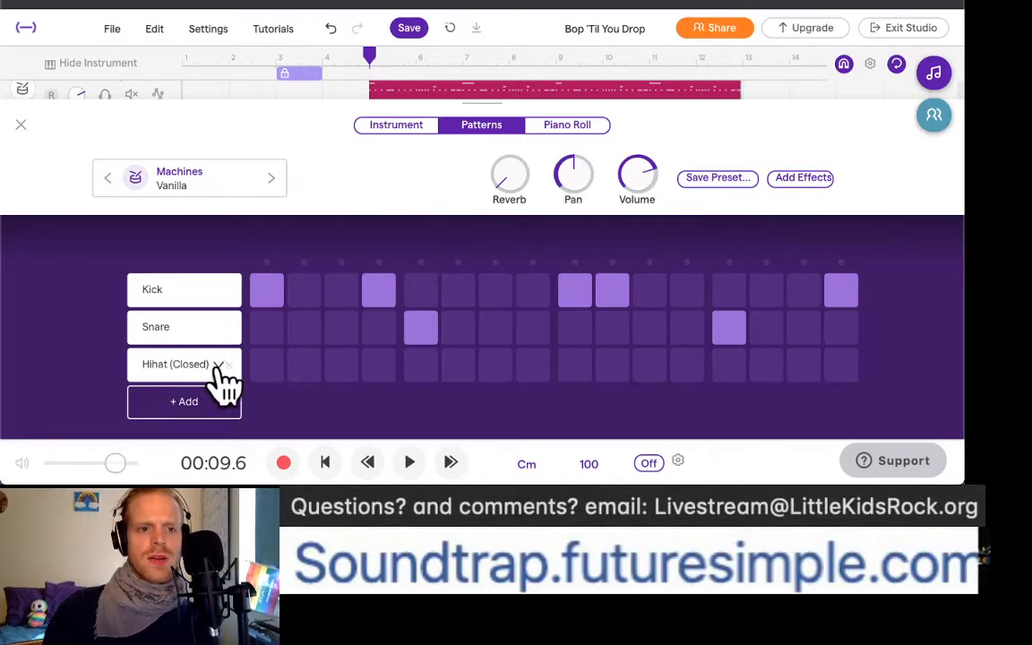
pyautogui.click(219, 366)
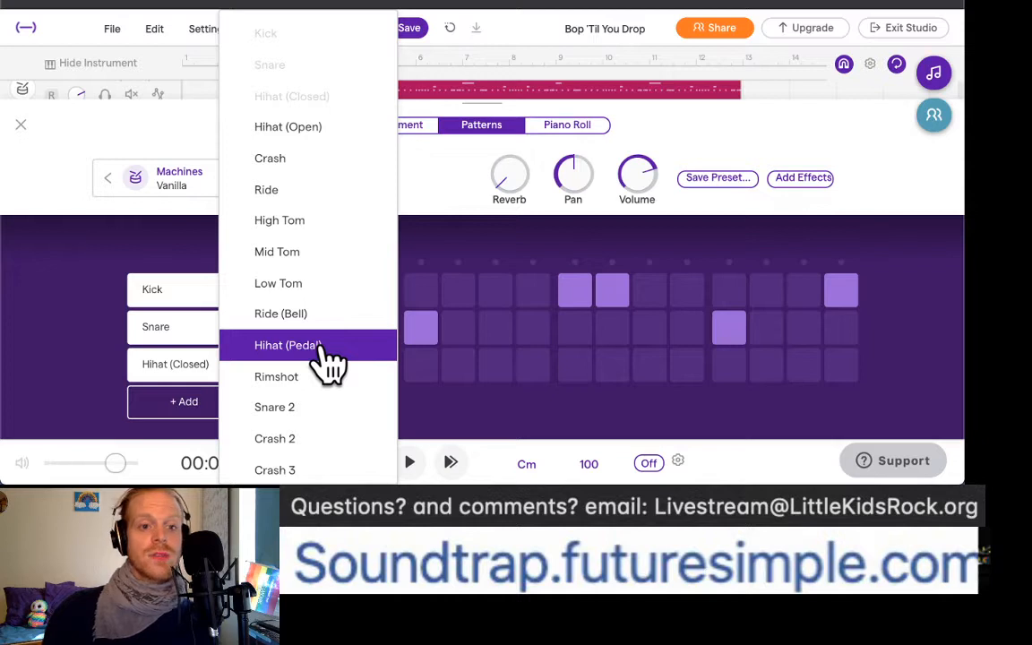
pyautogui.scroll(-3, 330, 362)
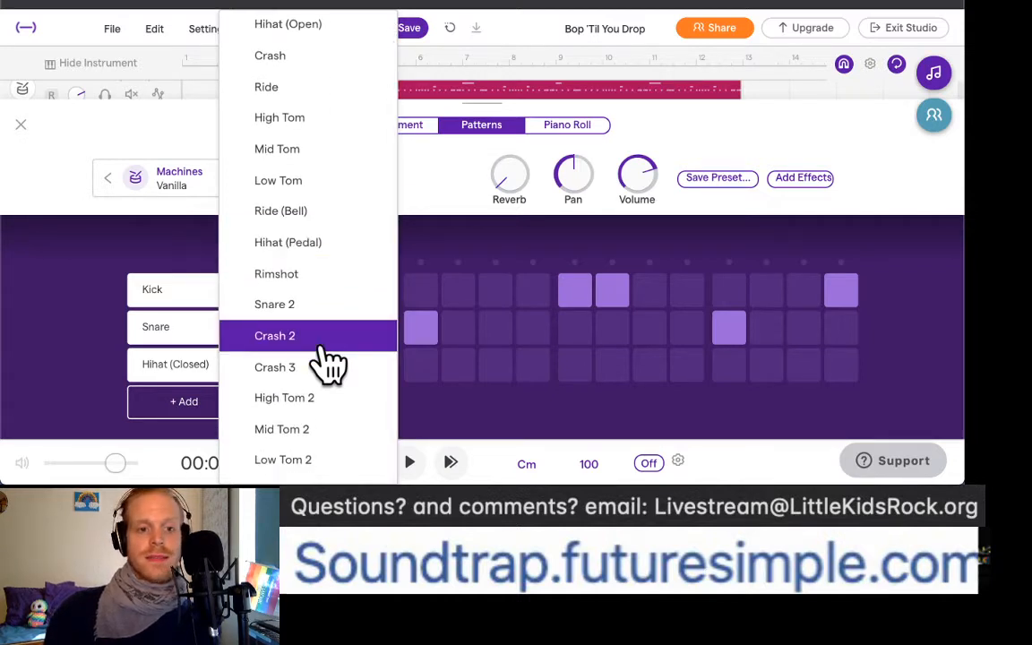
pyautogui.click(310, 395)
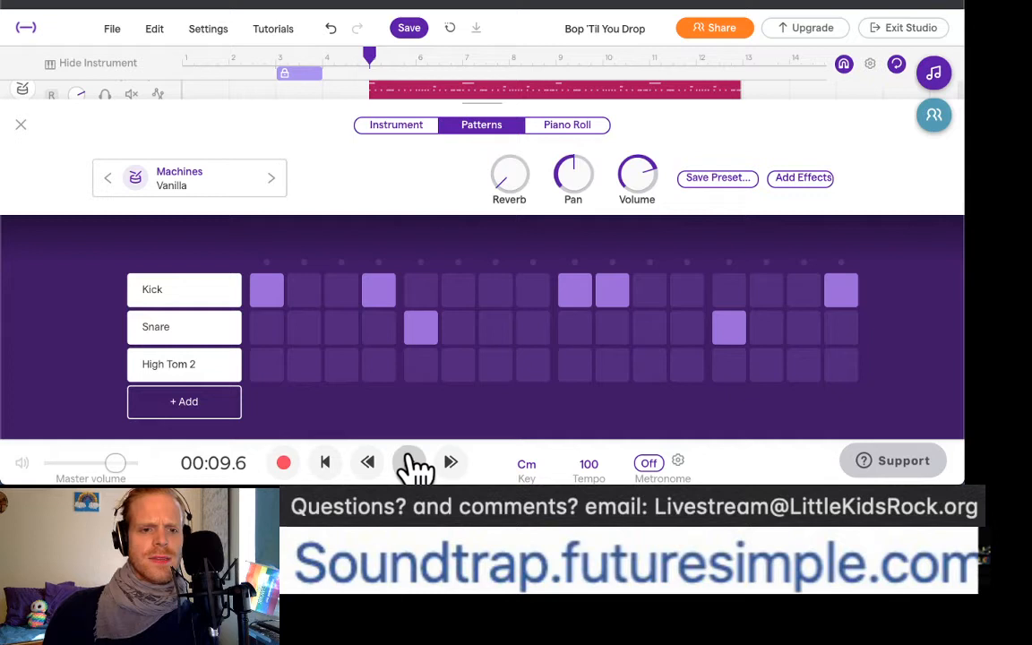
# Step: While the pattern plays, add High Tom 2 hits on steps 2, 6, 8, 11, 12, 14 and 15
pyautogui.click(409, 462)
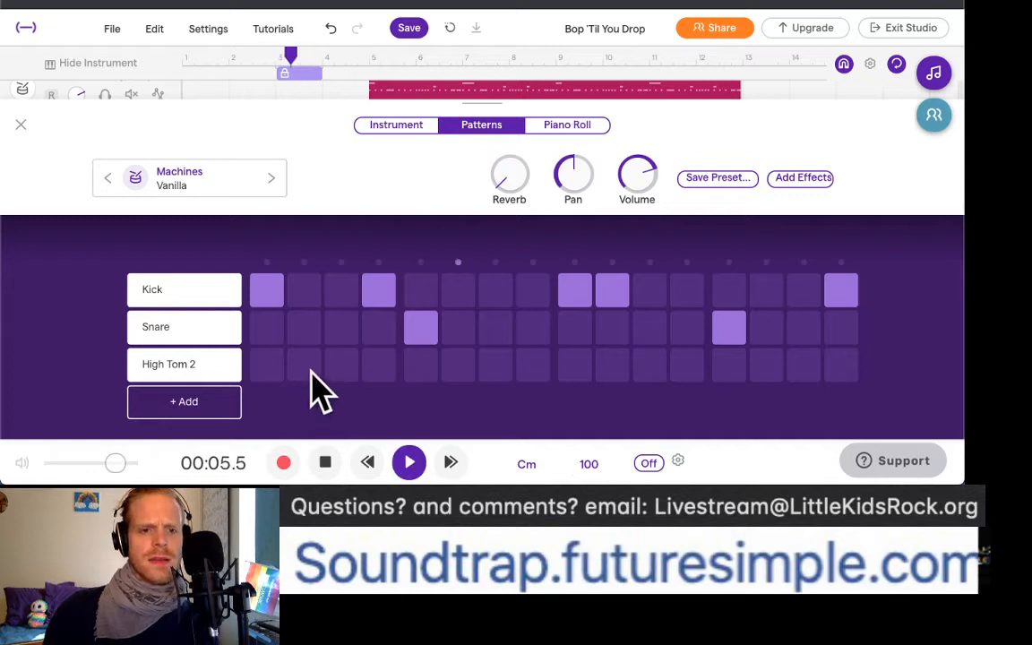
pyautogui.click(309, 367)
pyautogui.click(460, 366)
pyautogui.click(531, 367)
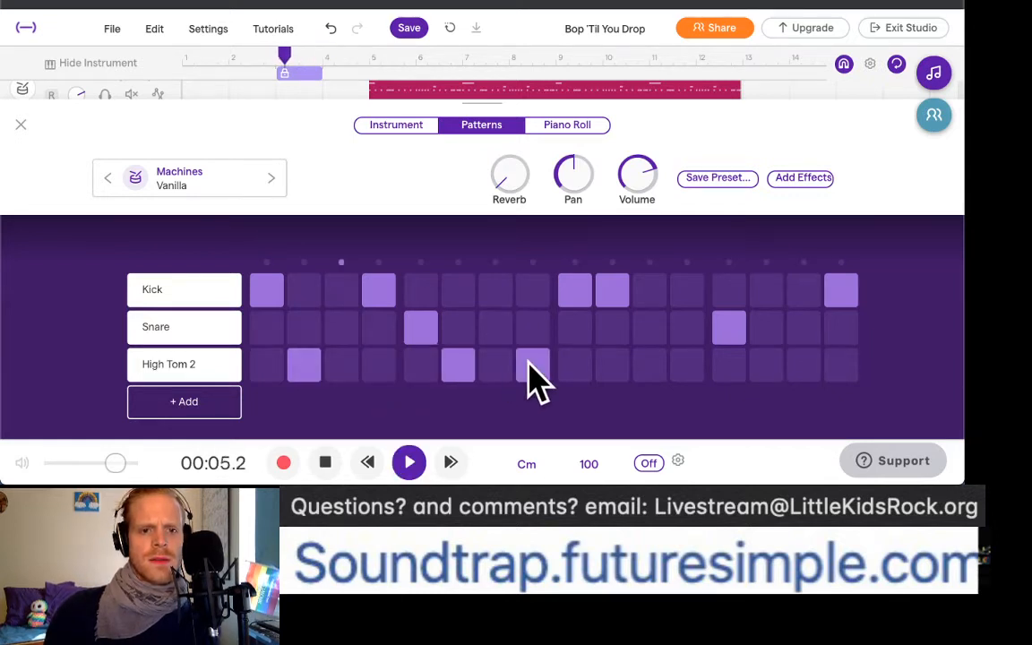
pyautogui.click(687, 366)
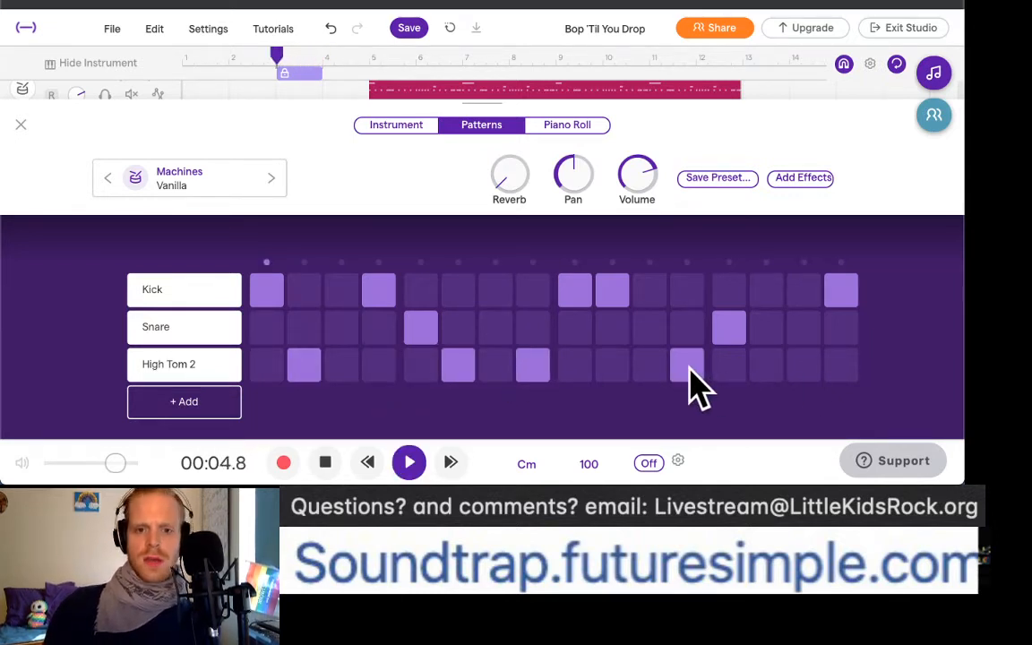
pyautogui.click(804, 366)
pyautogui.click(776, 368)
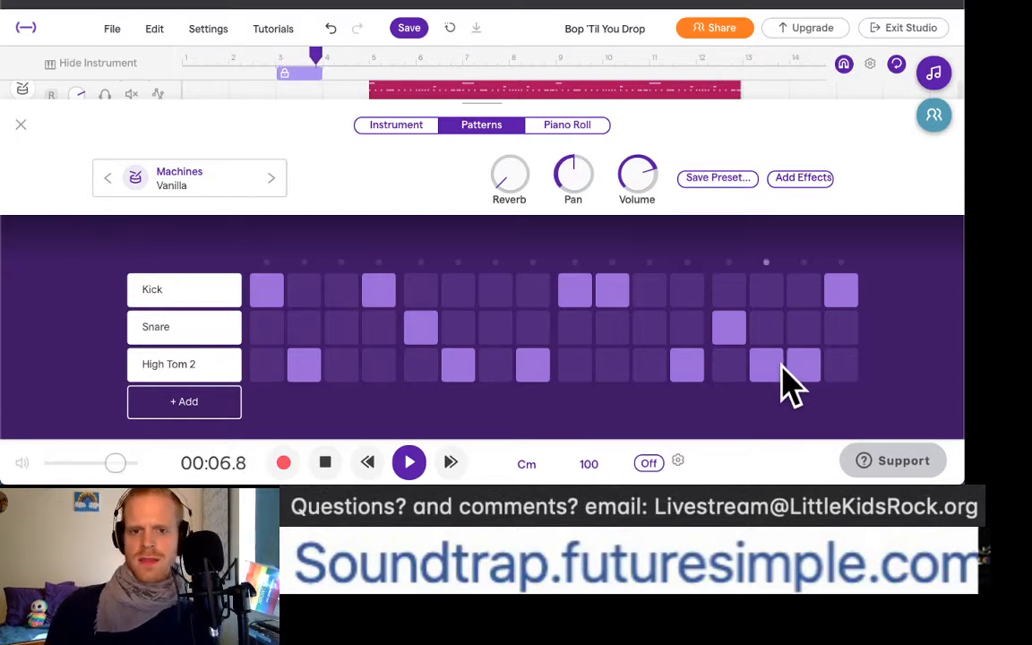
pyautogui.click(647, 366)
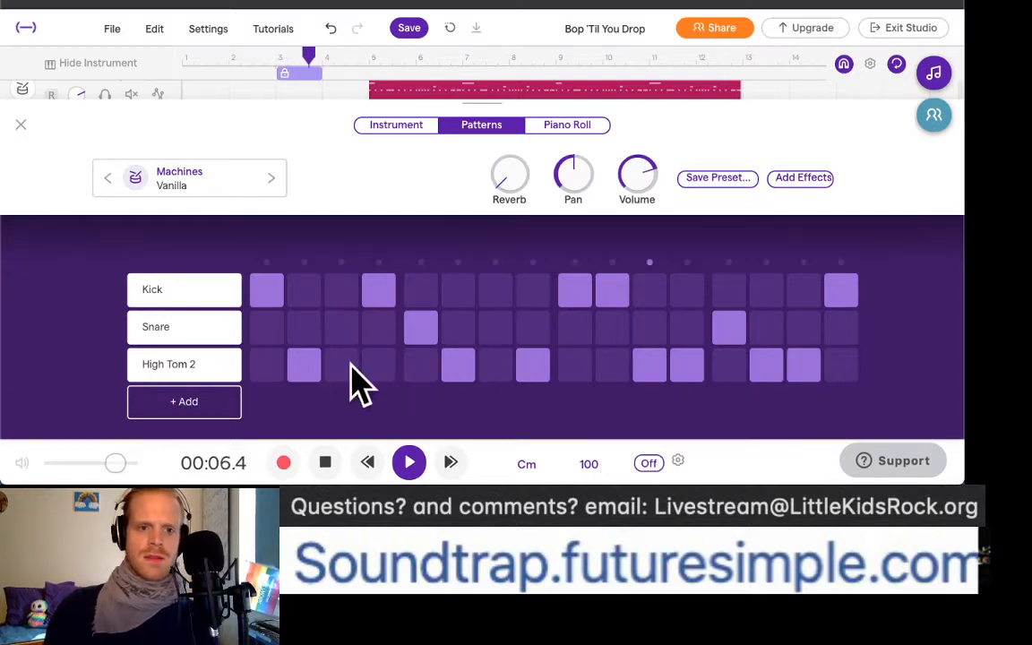
# Step: Rework the kick row by adding steps 3, 7 and 12 and removing step 9, then stop playback and close the pattern editor
pyautogui.click(340, 292)
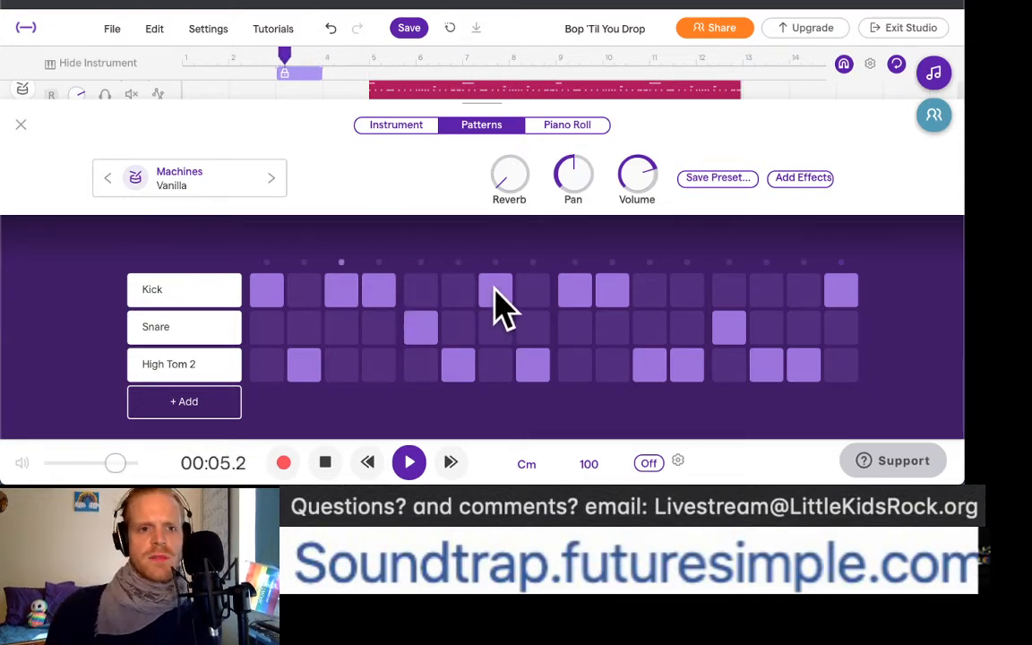
pyautogui.click(577, 291)
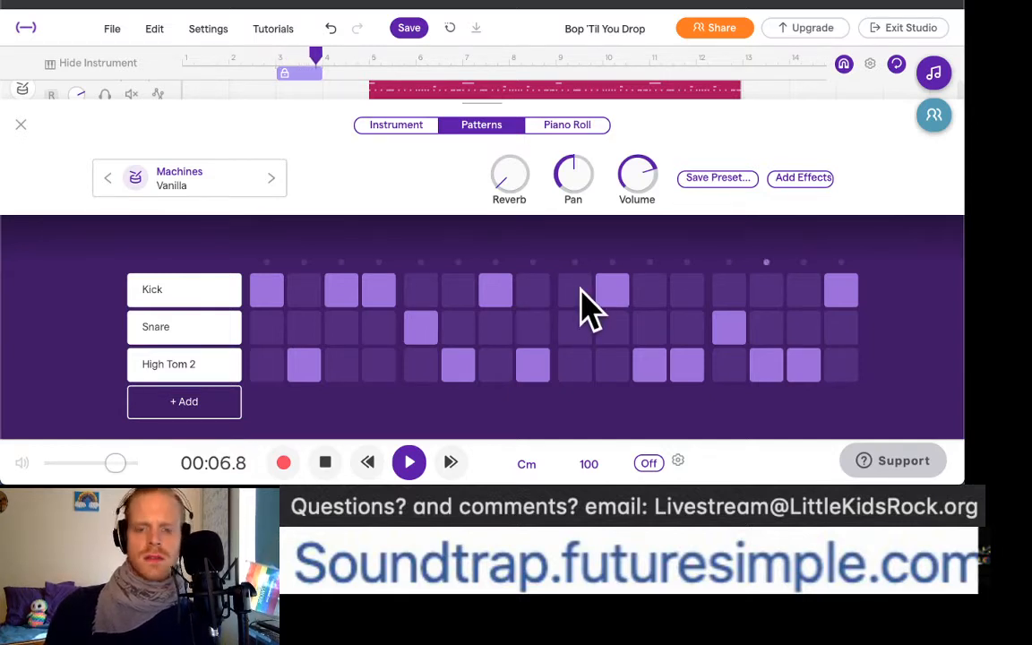
pyautogui.click(686, 289)
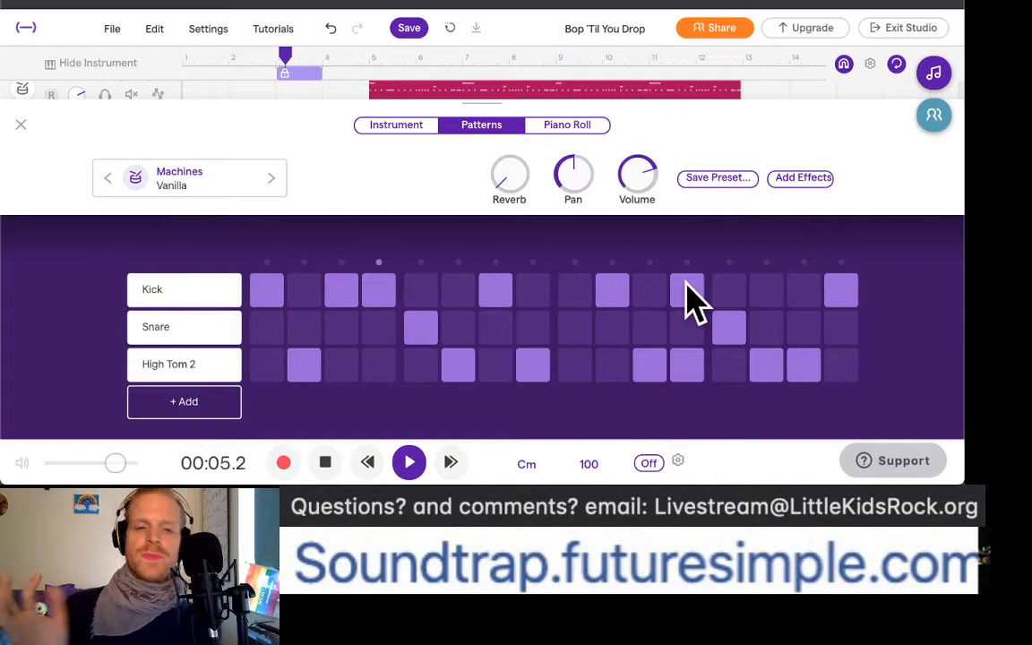
pyautogui.click(325, 463)
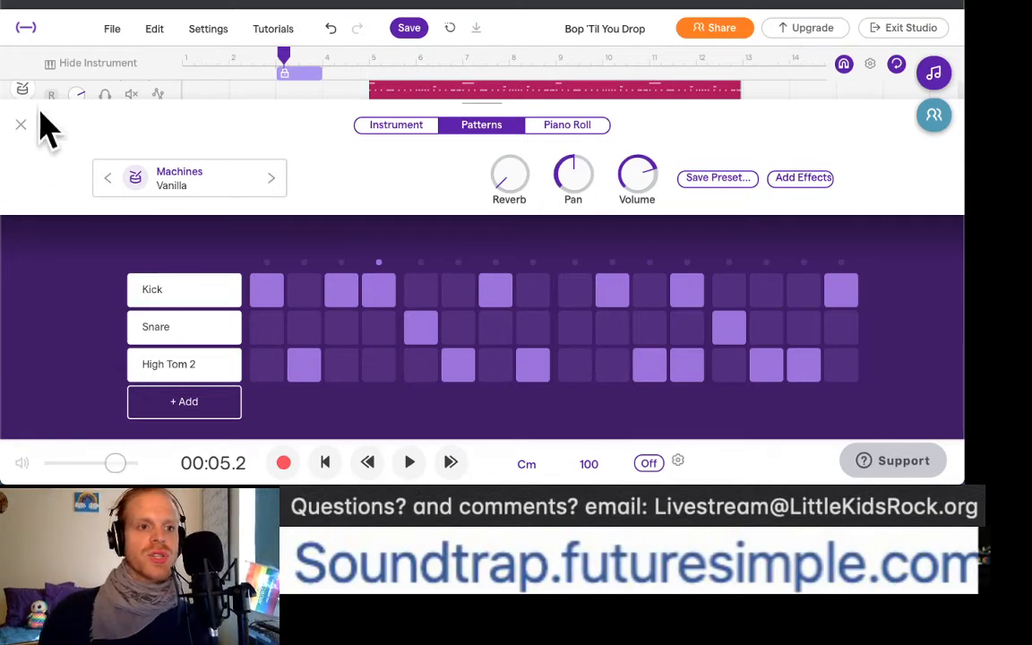
pyautogui.click(22, 124)
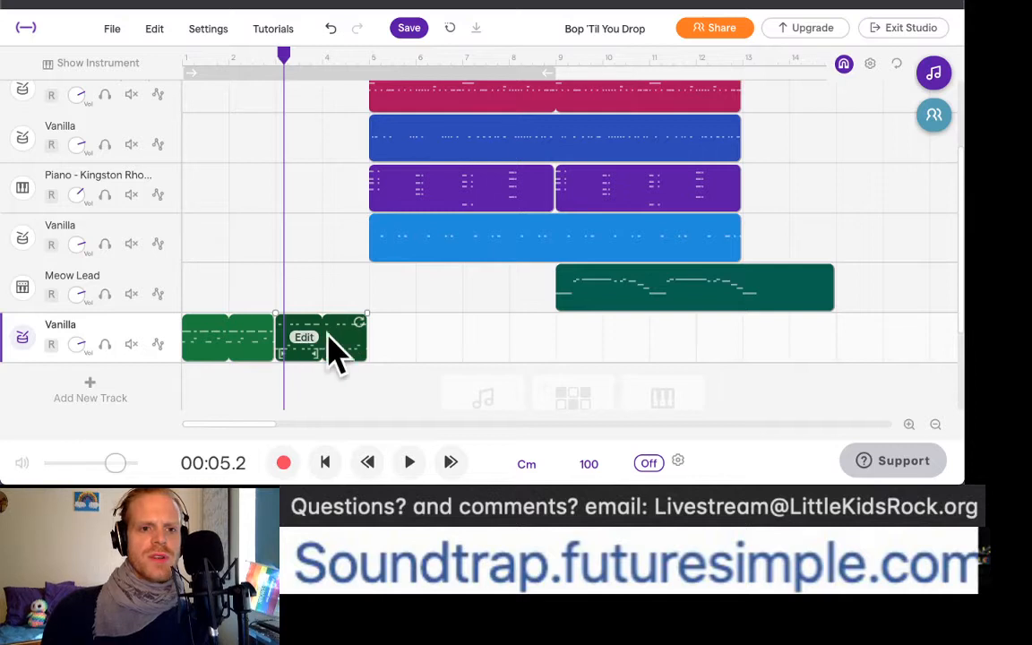
# Step: Play the arrangement from bar 1 through bar 4 to hear both drum patterns in sequence
pyautogui.moveTo(283, 56); pyautogui.dragTo(187, 54)
pyautogui.press('space')
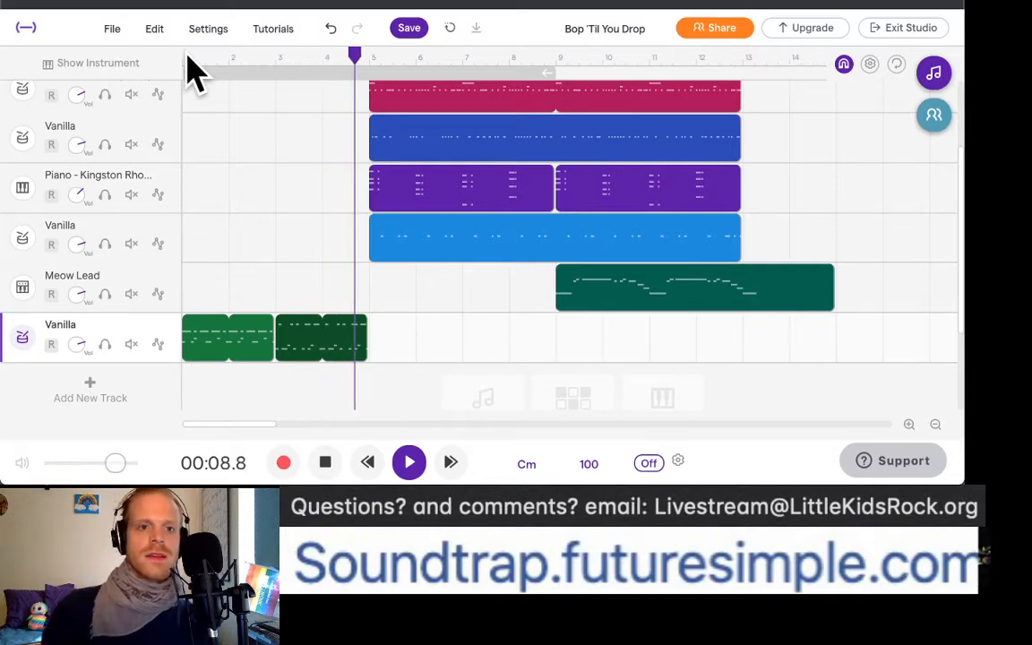
pyautogui.press('space')
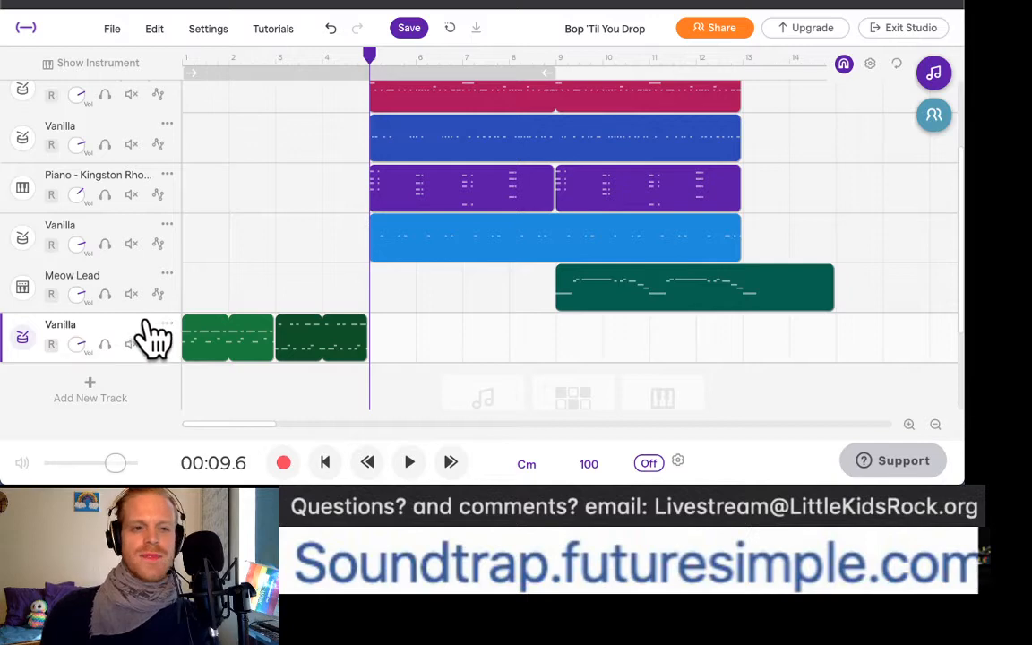
# Step: Reopen the drum pattern at bar 1 and add a Hihat (Open) row to it
pyautogui.moveTo(249, 337)
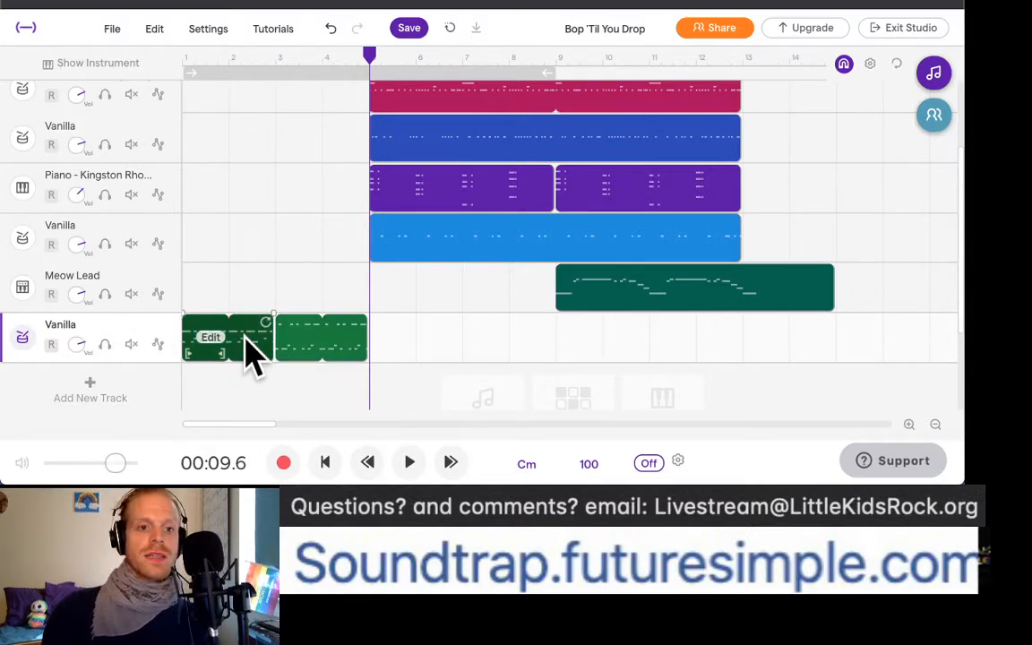
pyautogui.doubleClick(237, 340)
pyautogui.click(184, 405)
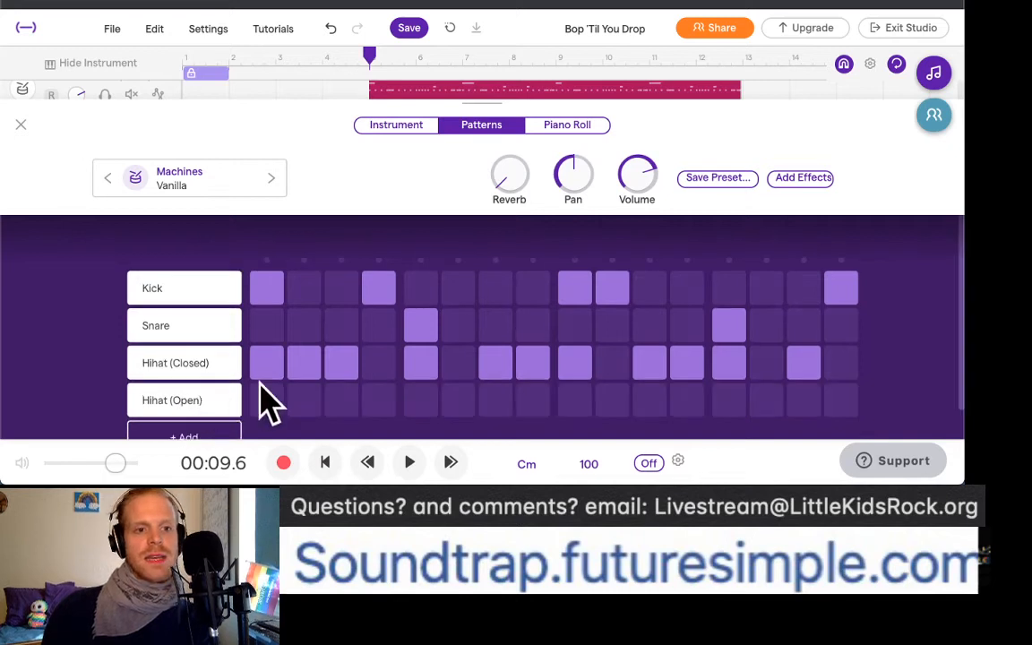
# Step: Add Crash, Ride, High Tom, Mid Tom and Low Tom rows to the pattern
pyautogui.scroll(-1, 258, 392)
pyautogui.click(210, 411)
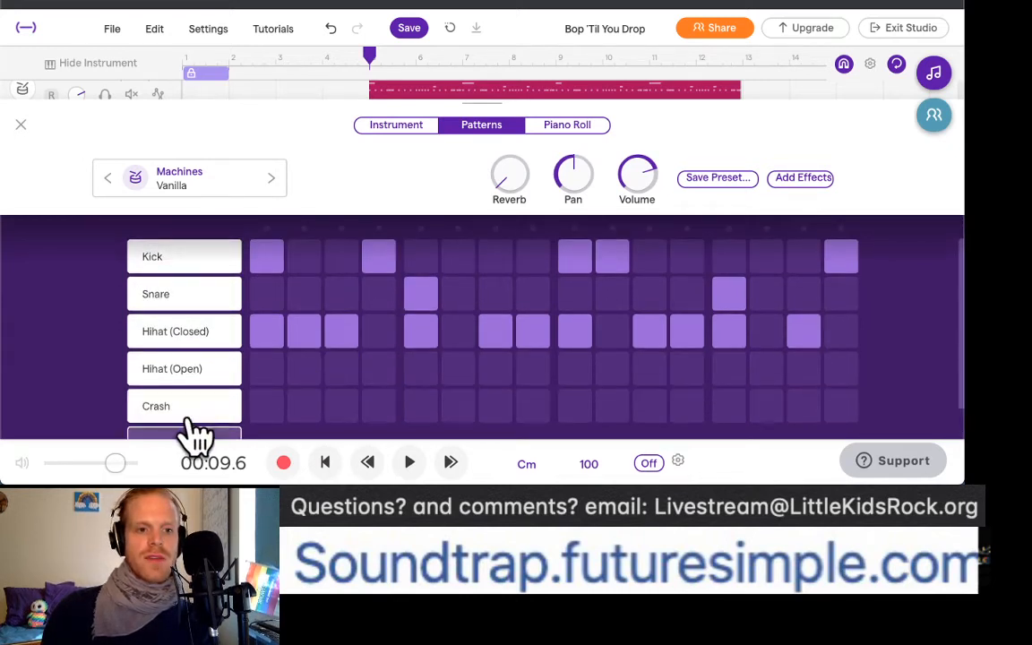
pyautogui.scroll(-1, 204, 417)
pyautogui.click(204, 410)
pyautogui.scroll(-1, 204, 417)
pyautogui.click(205, 411)
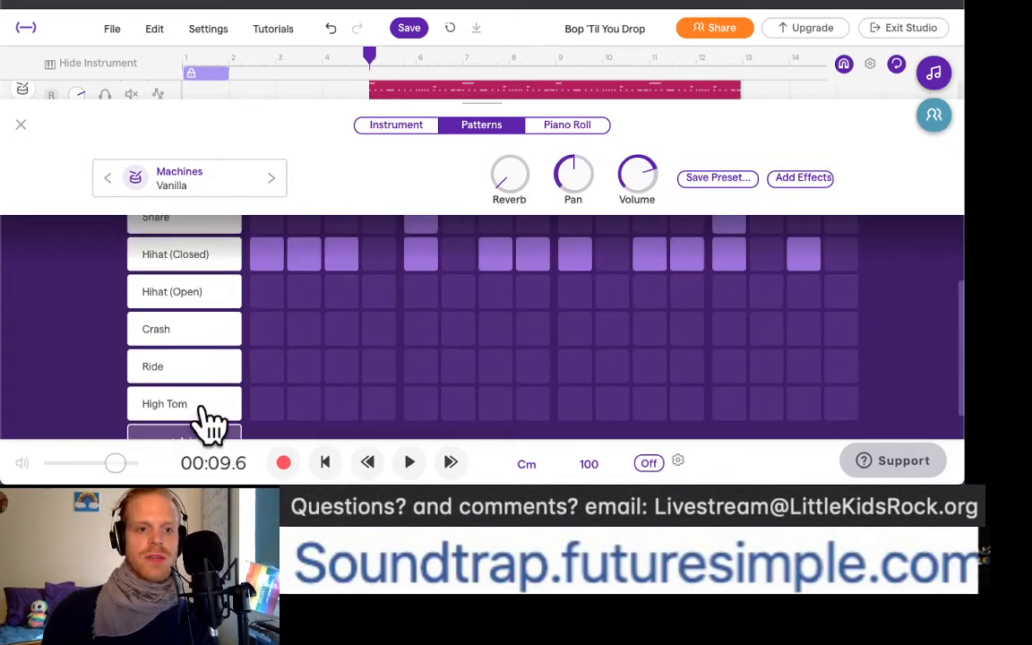
pyautogui.scroll(-1, 205, 417)
pyautogui.click(204, 410)
pyautogui.scroll(-1, 204, 417)
pyautogui.click(204, 410)
pyautogui.scroll(5, 207, 419)
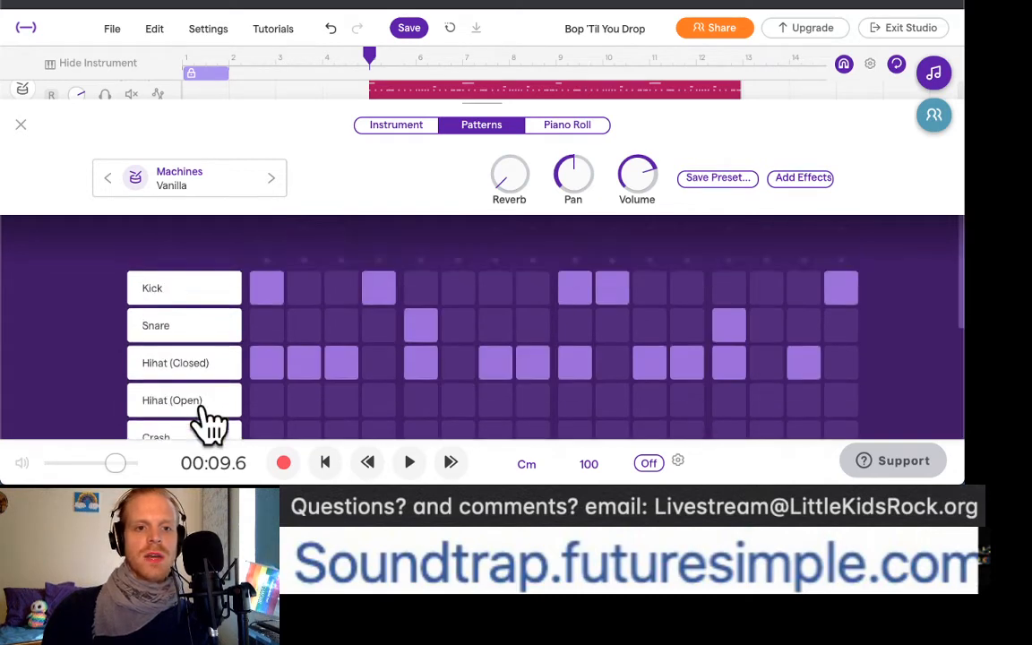
pyautogui.scroll(-5, 207, 419)
pyautogui.scroll(5, 207, 419)
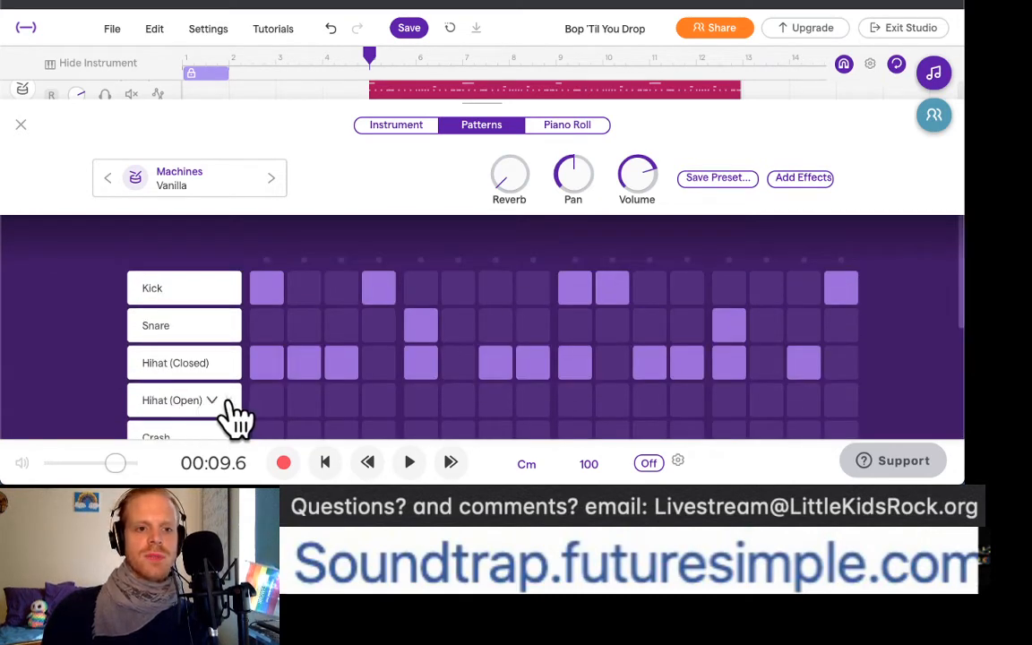
pyautogui.scroll(-3, 230, 410)
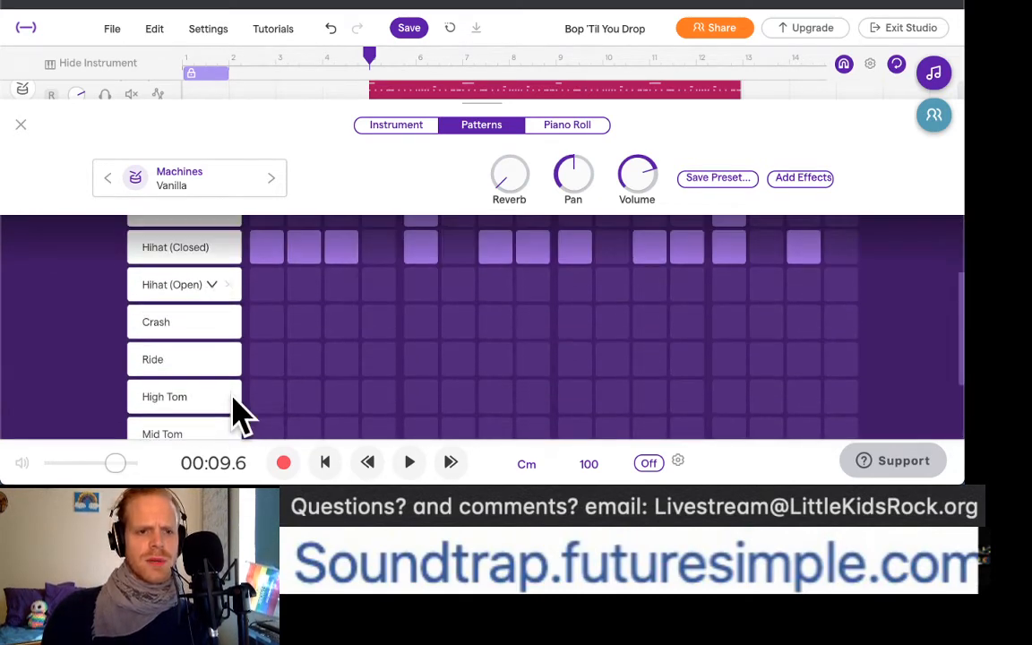
# Step: Remove the Crash, Ride, High Tom, Mid Tom and Low Tom rows from the pattern
pyautogui.click(231, 322)
pyautogui.click(231, 322)
pyautogui.click(233, 333)
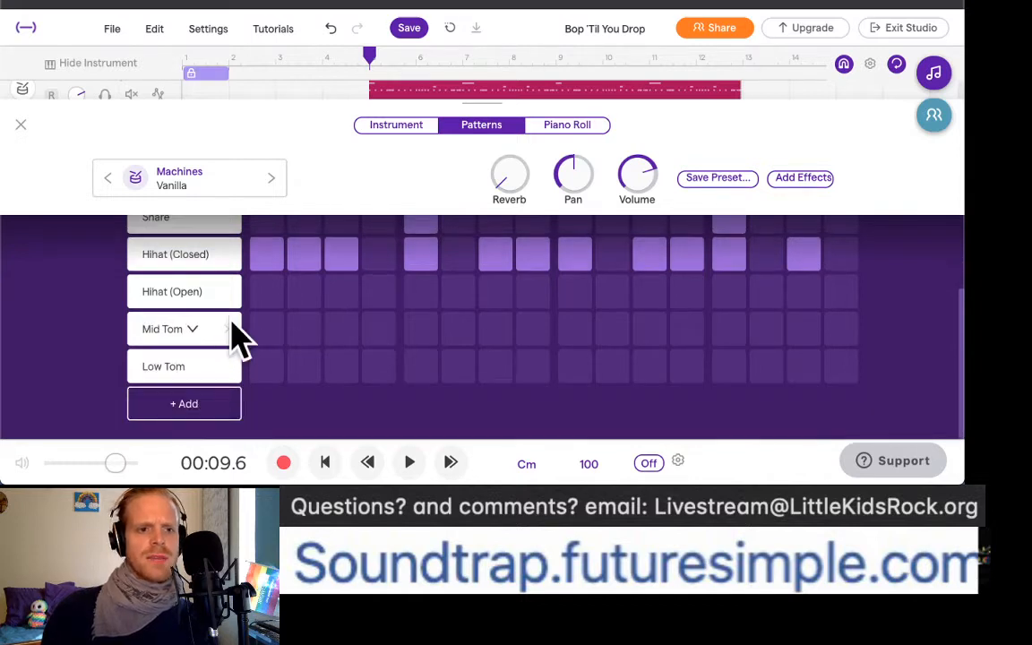
pyautogui.click(234, 339)
pyautogui.click(233, 374)
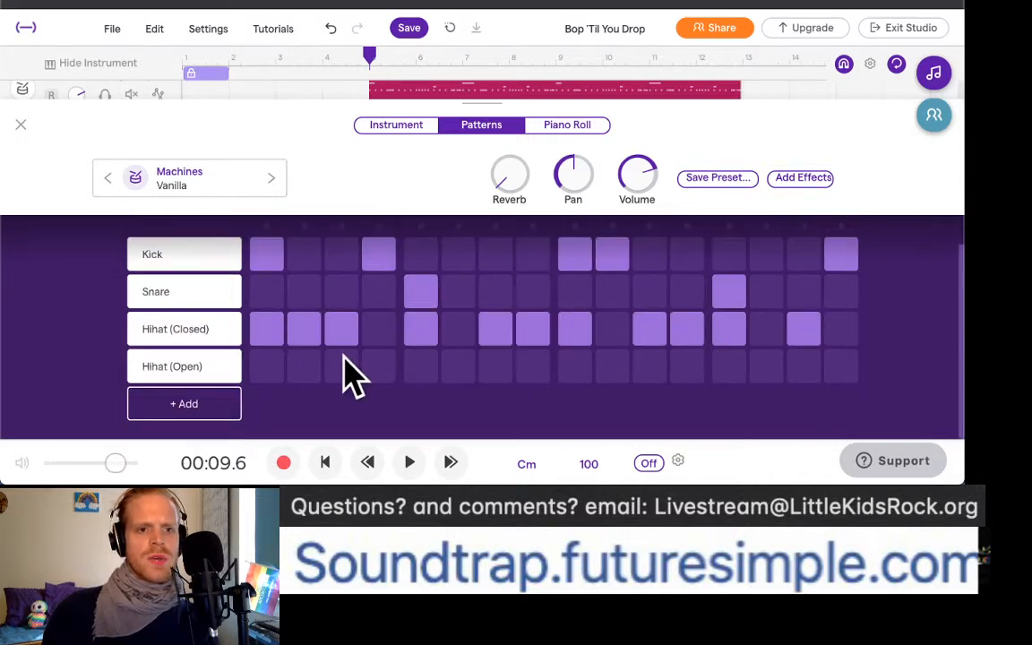
# Step: Add open hi-hats on steps 4, 6, 10, 14 and 16, and play the pattern
pyautogui.click(378, 367)
pyautogui.click(458, 369)
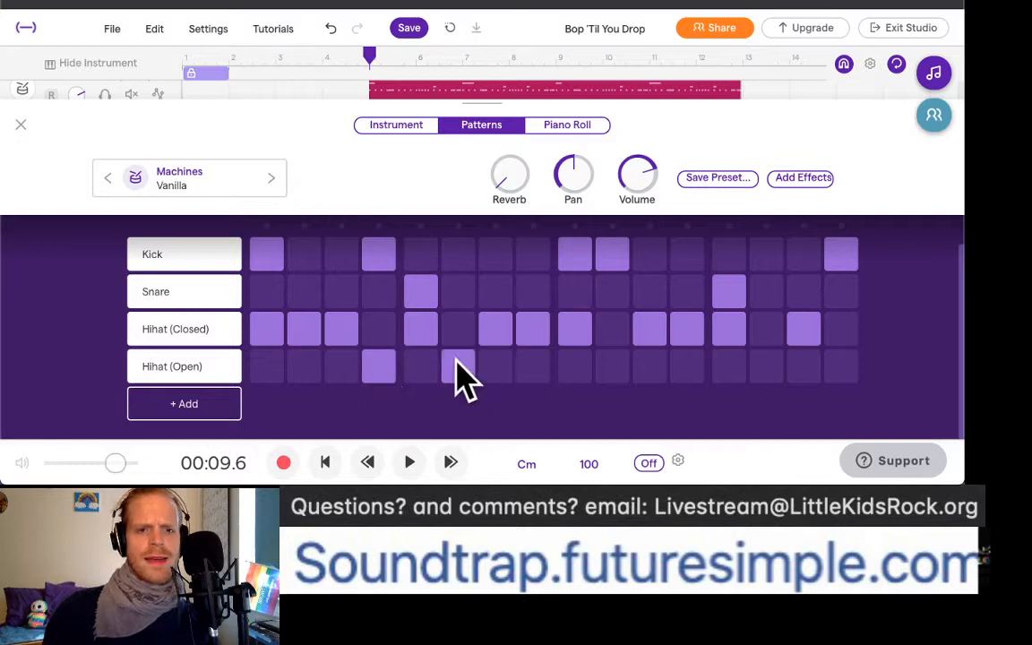
pyautogui.click(613, 369)
pyautogui.click(767, 369)
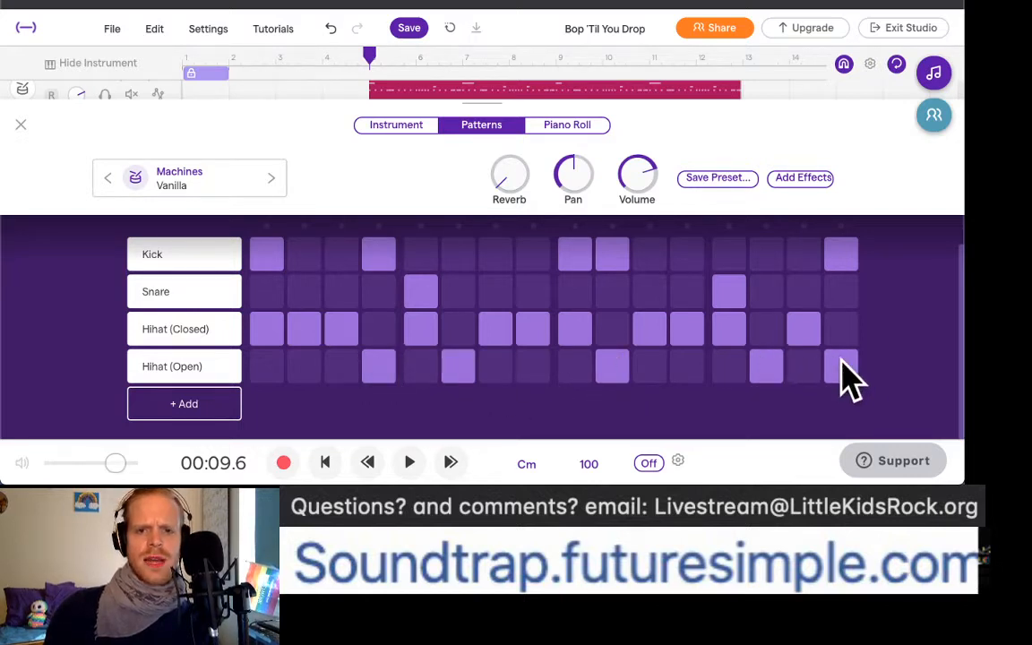
pyautogui.click(410, 462)
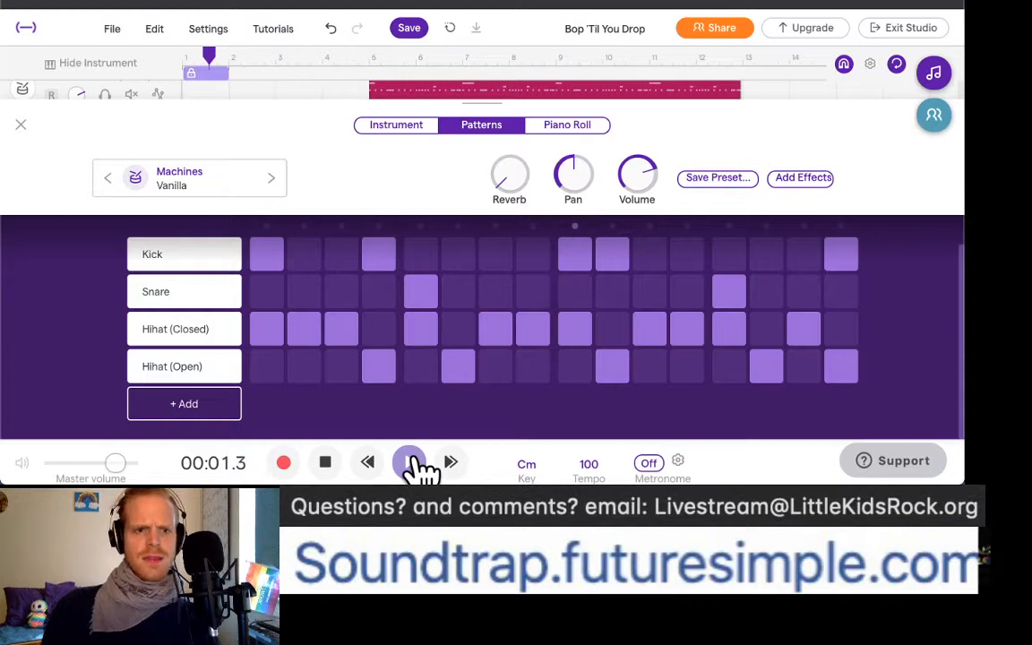
# Step: Stop the pattern playback, close the pattern editor, and unmute the Bass - Cat track
pyautogui.click(326, 461)
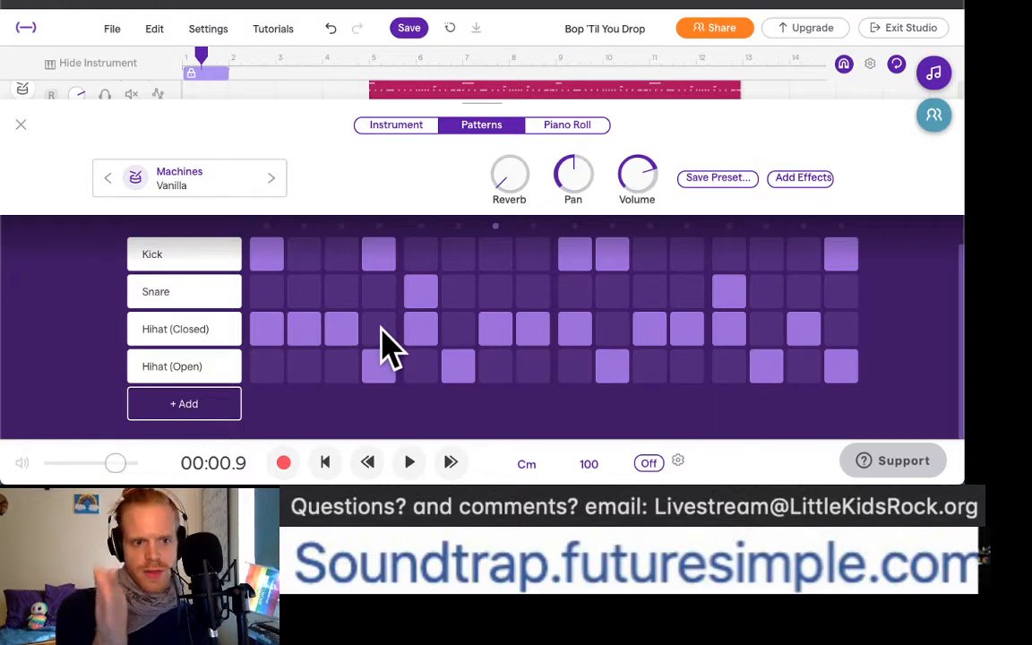
pyautogui.click(20, 121)
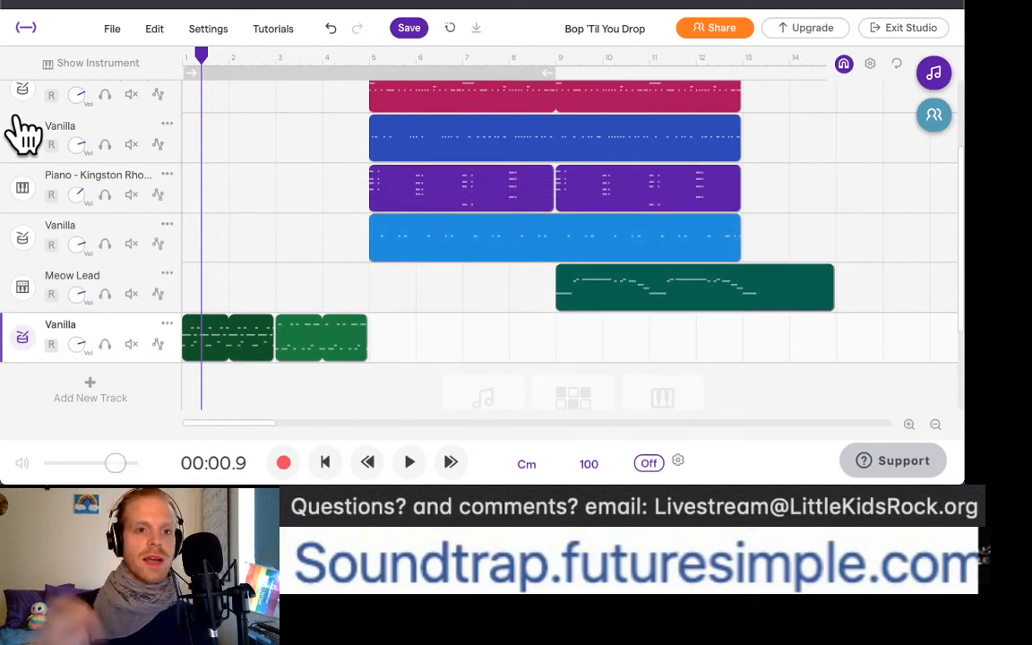
pyautogui.scroll(3, 430, 179)
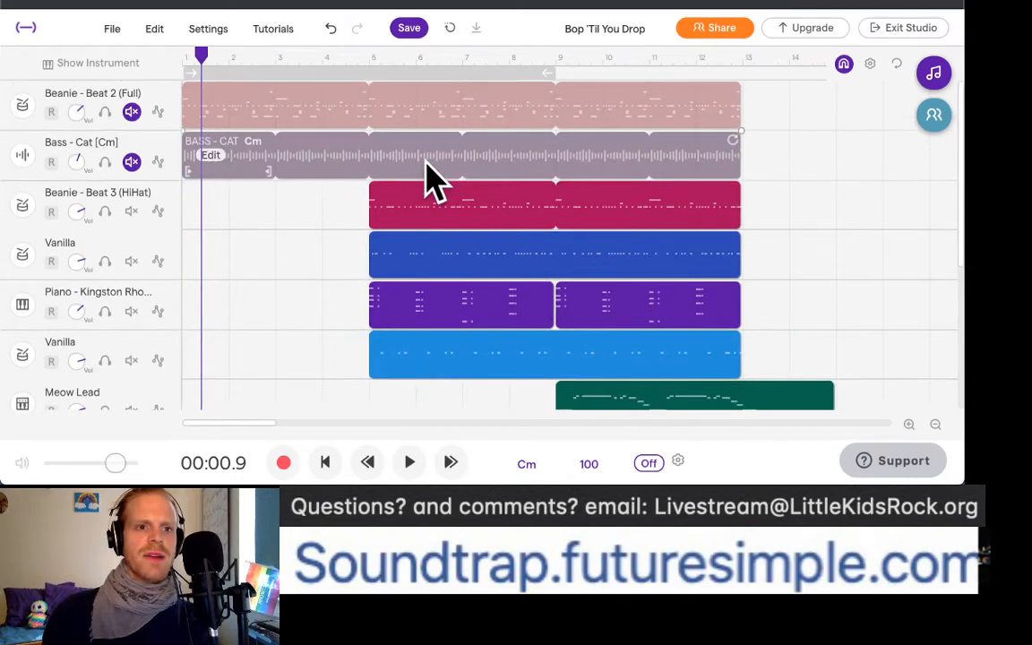
pyautogui.click(132, 163)
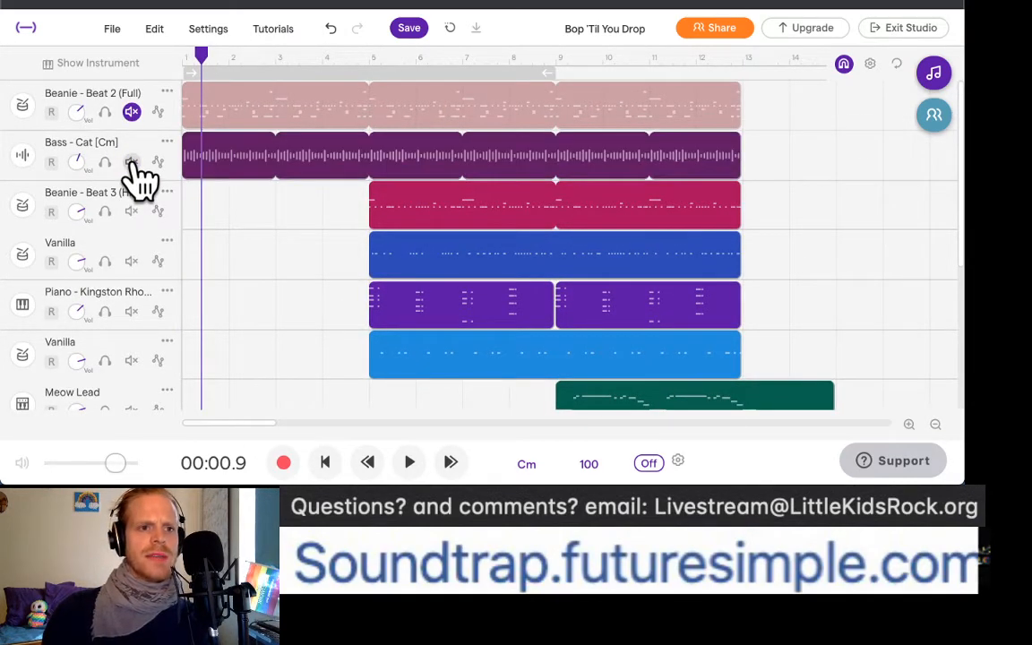
# Step: Play the song from the beginning through bar 4 to hear the new drum patterns with the bass
pyautogui.click(367, 463)
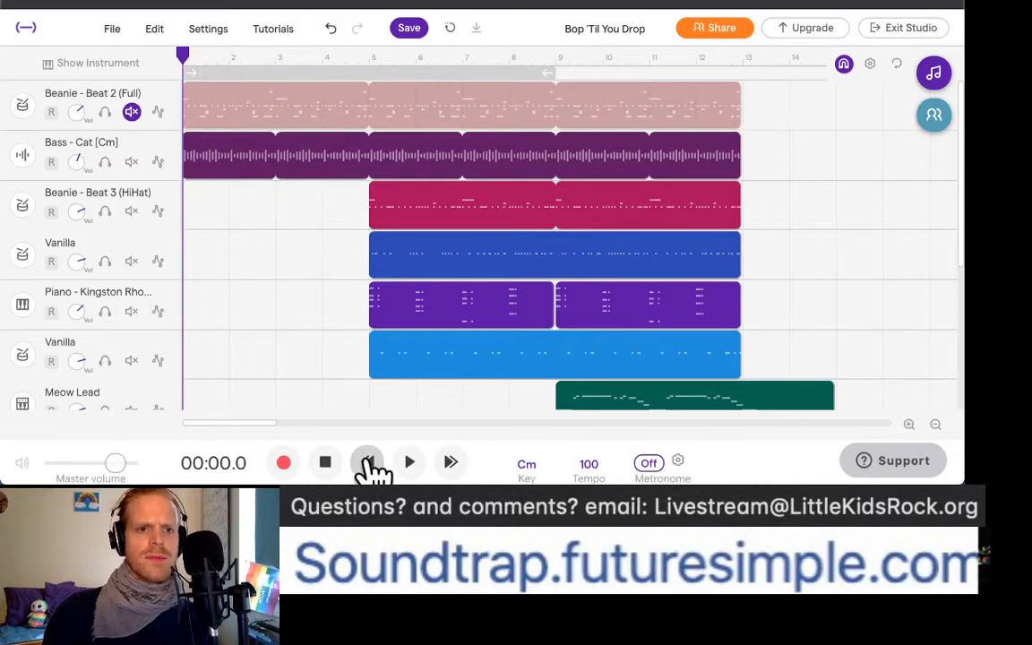
pyautogui.press('space')
pyautogui.scroll(-1, 509, 369)
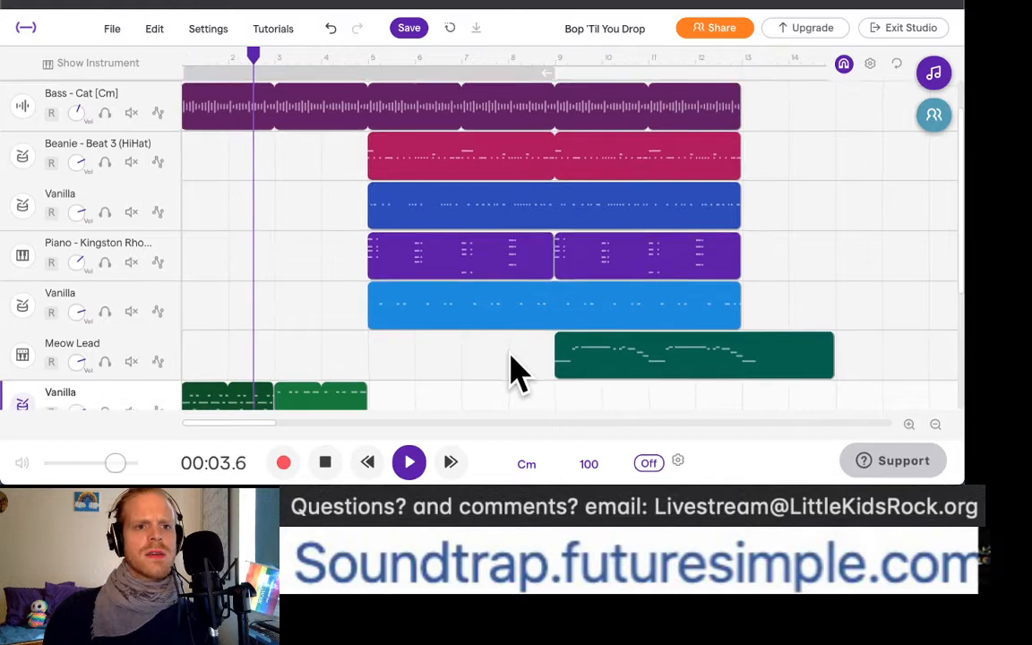
pyautogui.scroll(-1, 516, 372)
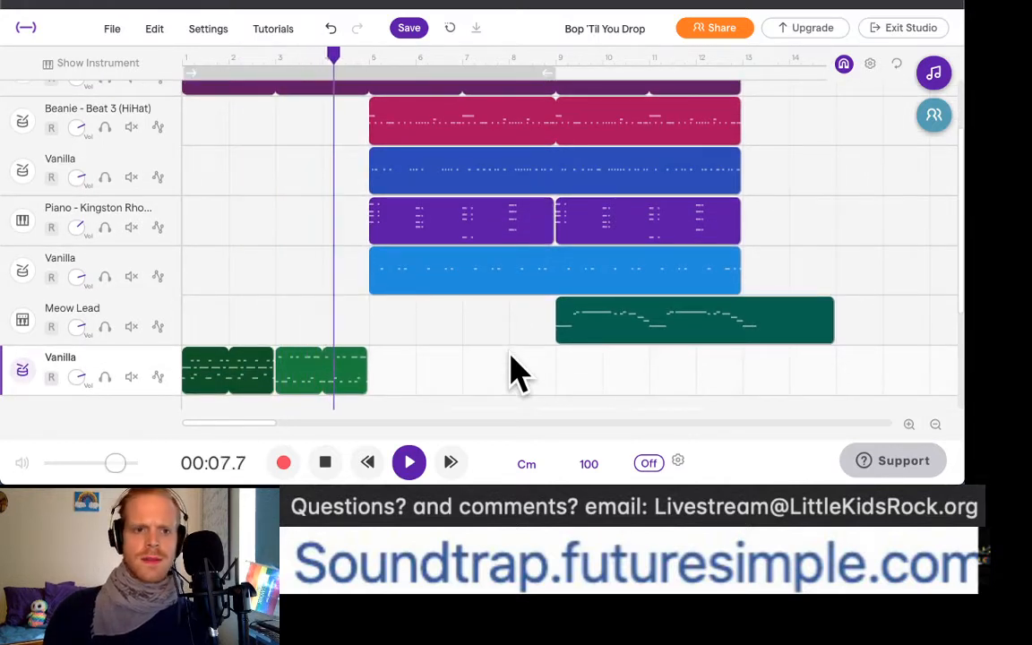
pyautogui.press('space')
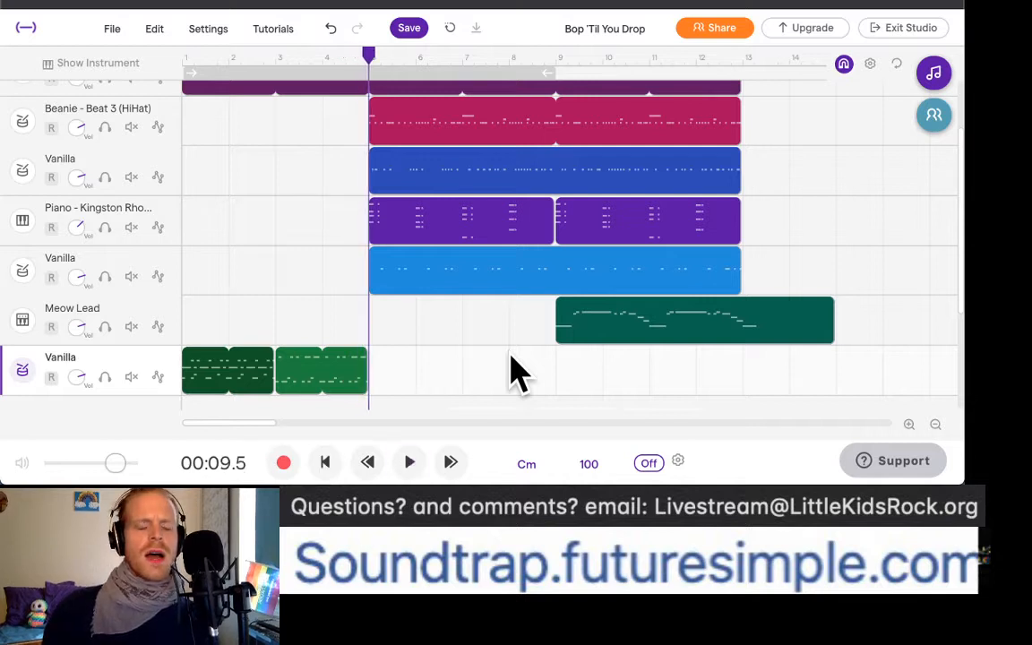
# Step: Move the second drum pattern region to bar 5, looping the first pattern through bar 4 and the second through bar 12
pyautogui.moveTo(351, 386)
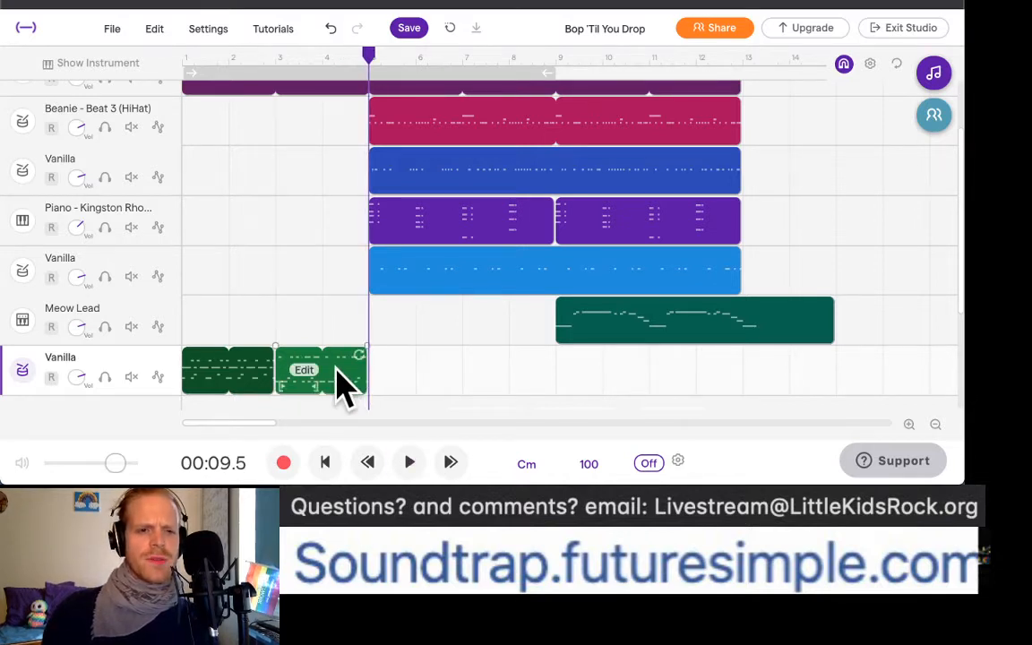
pyautogui.moveTo(339, 374); pyautogui.dragTo(437, 394)
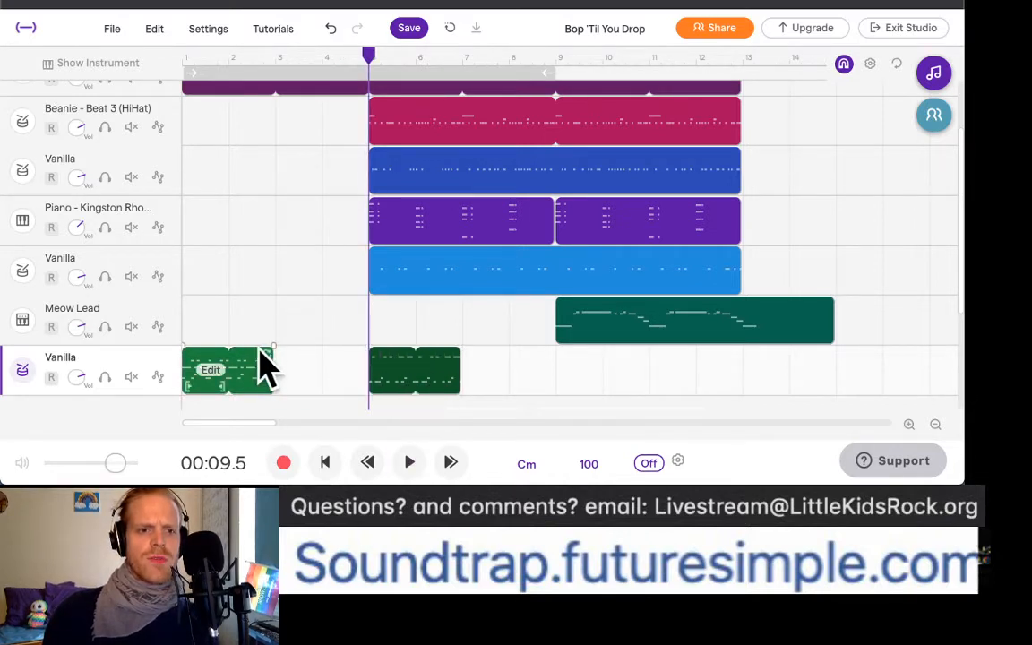
pyautogui.moveTo(265, 360); pyautogui.dragTo(366, 368)
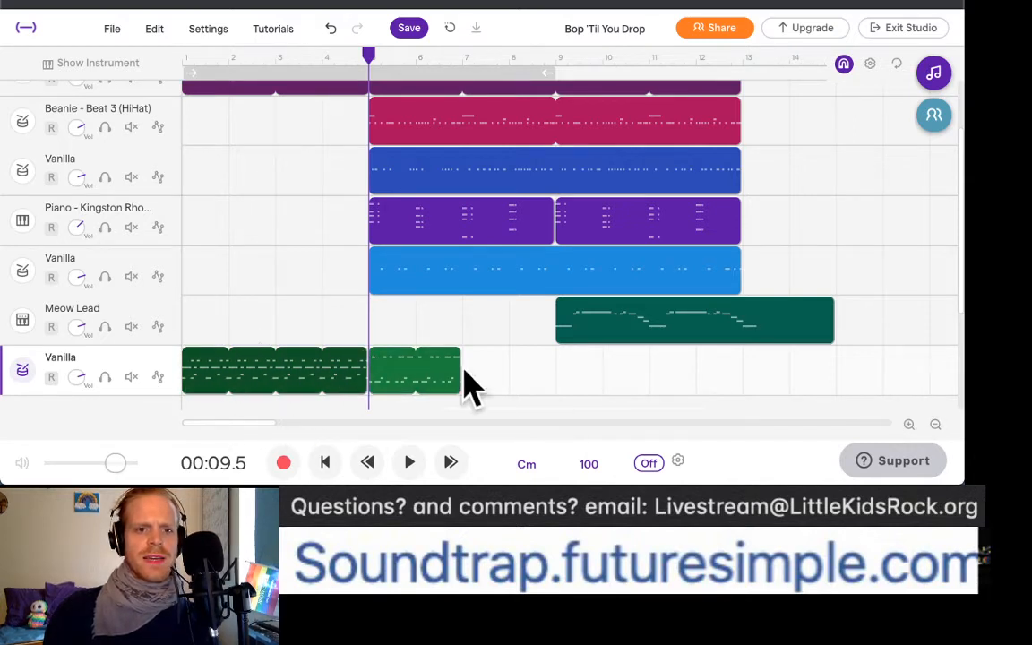
pyautogui.moveTo(454, 357); pyautogui.dragTo(733, 373)
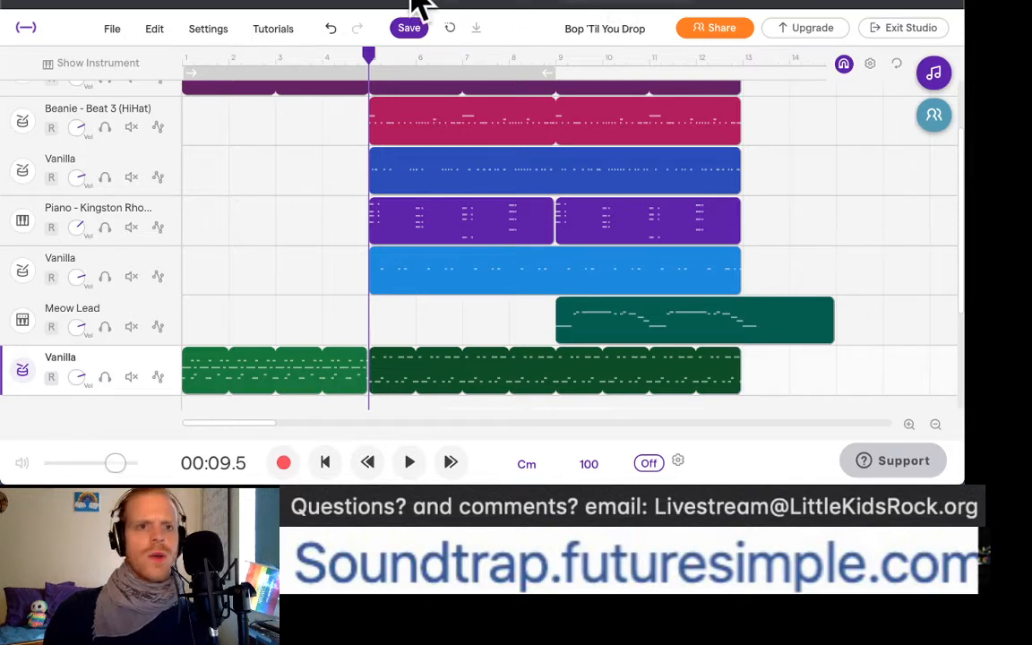
# Step: Play the song from the beginning into bar 9, and review the arrangement's tracks
pyautogui.click(328, 464)
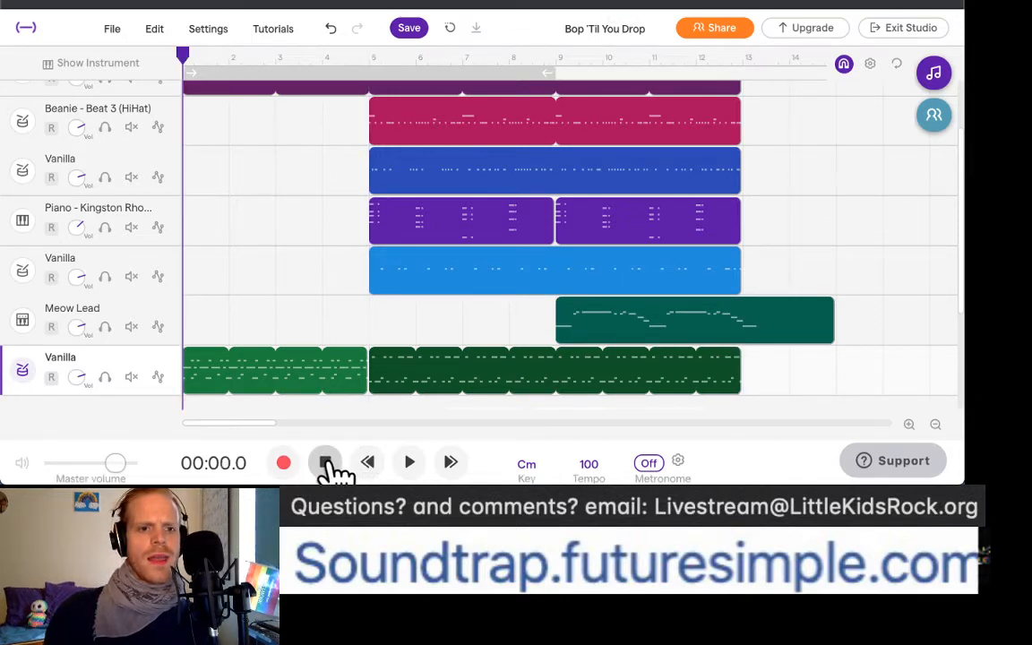
pyautogui.press('space')
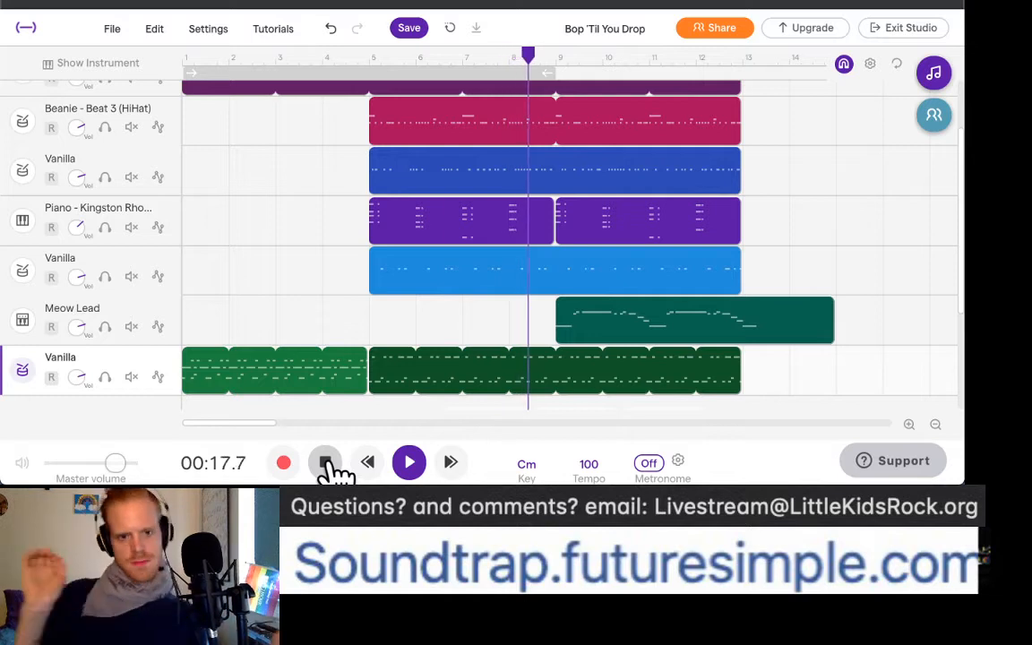
pyautogui.click(325, 463)
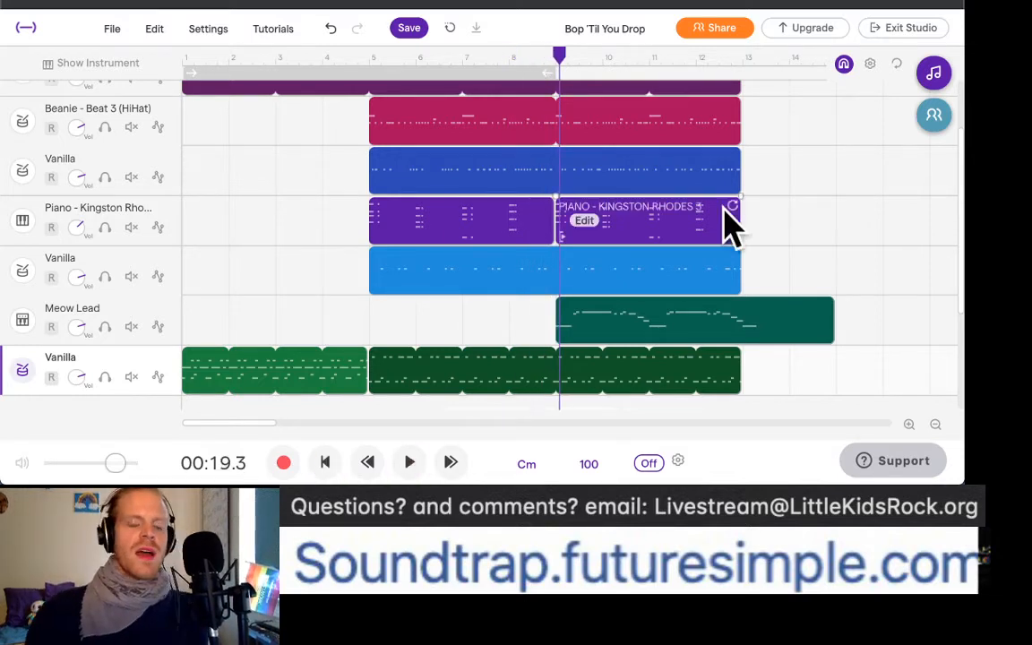
pyautogui.scroll(1, 649, 251)
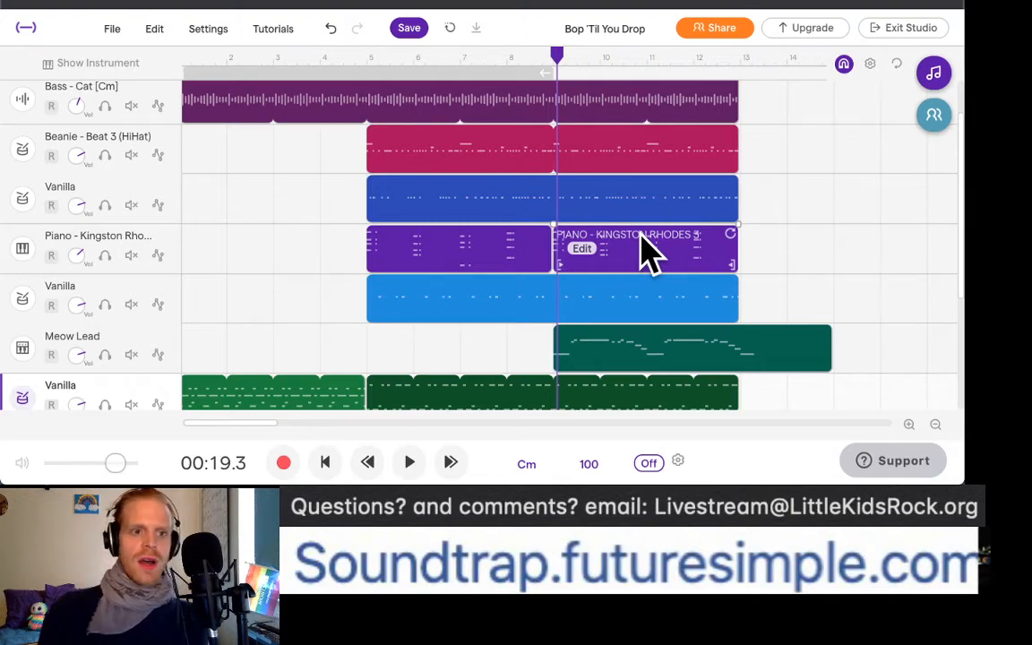
pyautogui.scroll(1, 645, 254)
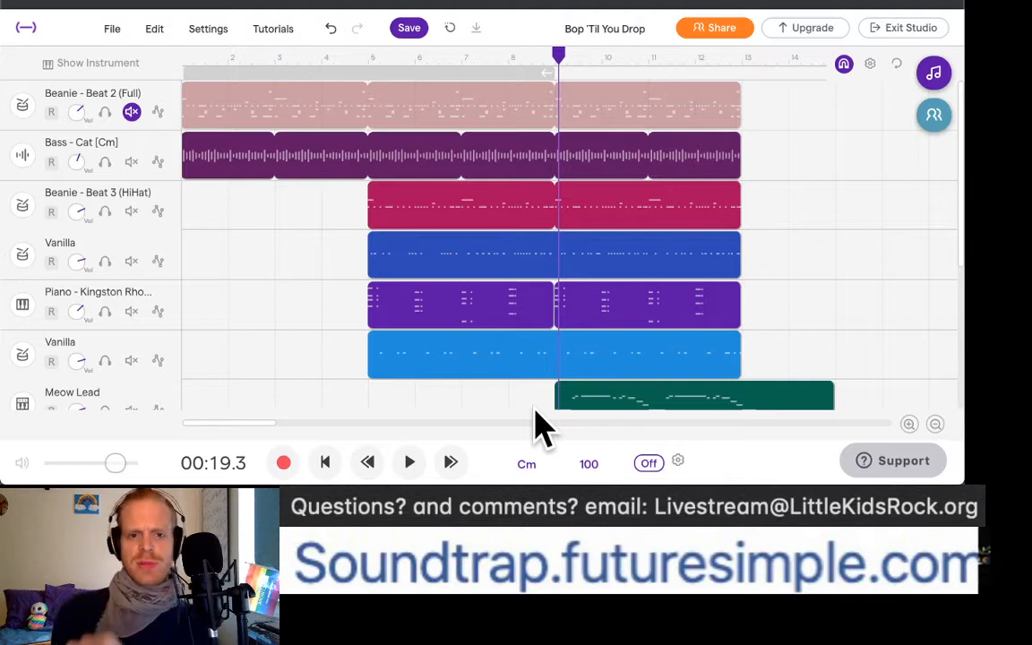
# Step: Select the first Piano - Kingston Rhodes region and play the song briefly from bar 5
pyautogui.click(557, 58)
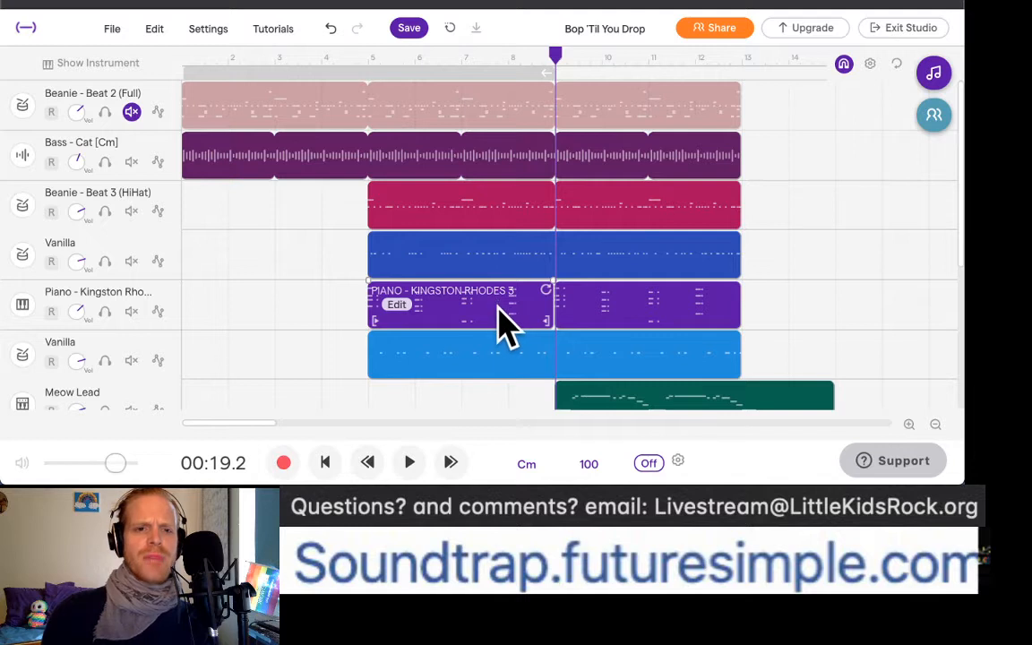
pyautogui.moveTo(498, 304)
pyautogui.mouseDown()
pyautogui.moveTo(507, 308)
pyautogui.moveTo(497, 322)
pyautogui.moveTo(511, 324)
pyautogui.moveTo(514, 302)
pyautogui.mouseUp()
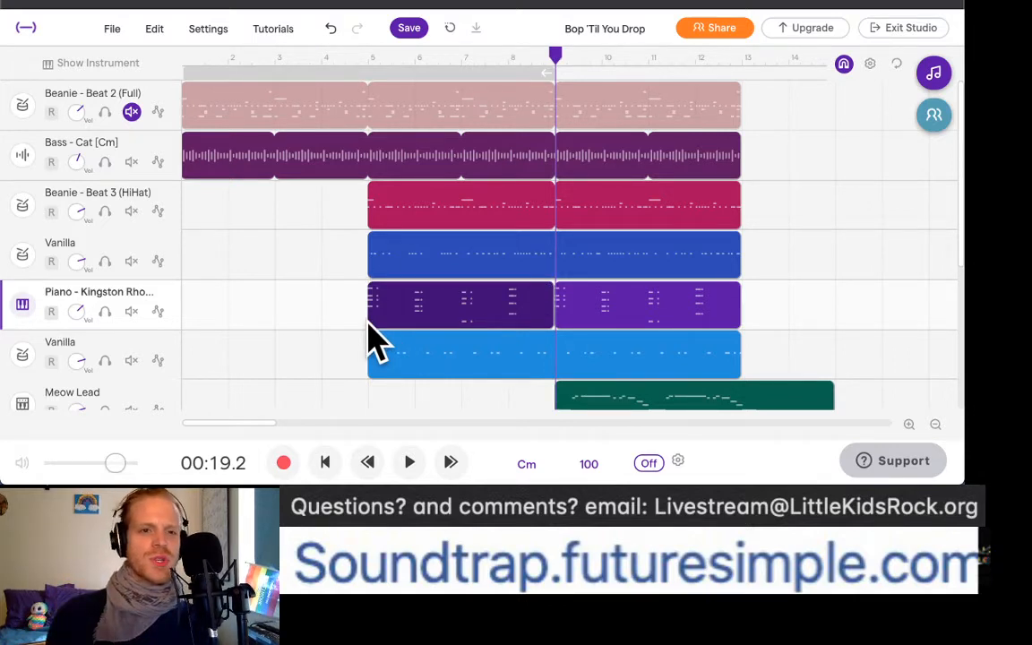
pyautogui.click(375, 62)
pyautogui.press('space')
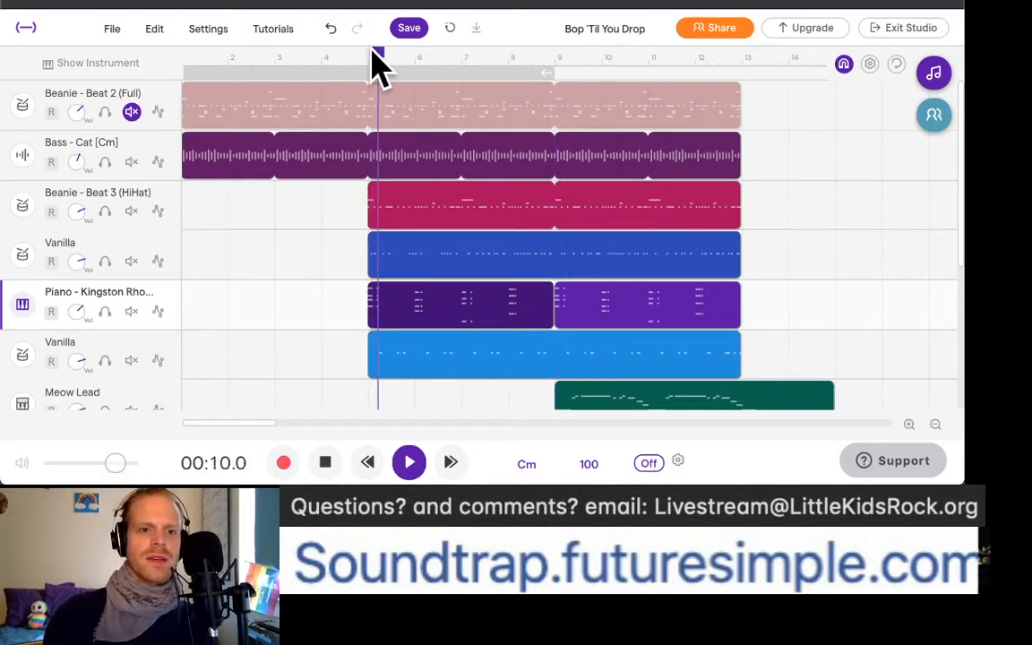
pyautogui.press('space')
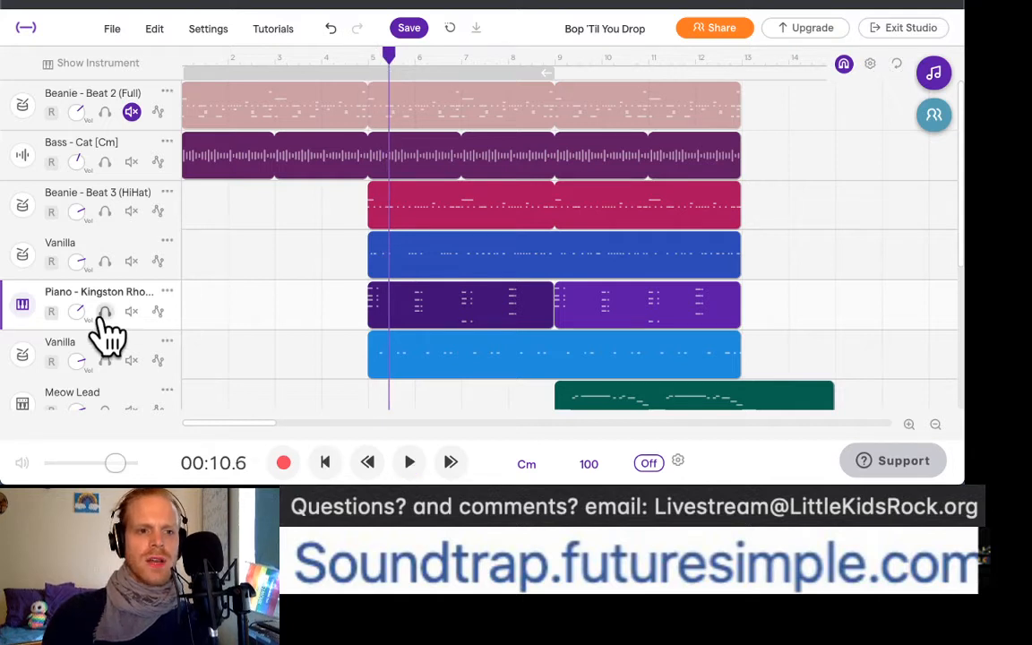
# Step: Solo the Piano - Kingston Rhodes track and play its chords from bar 5 into bar 6
pyautogui.click(105, 311)
pyautogui.click(367, 54)
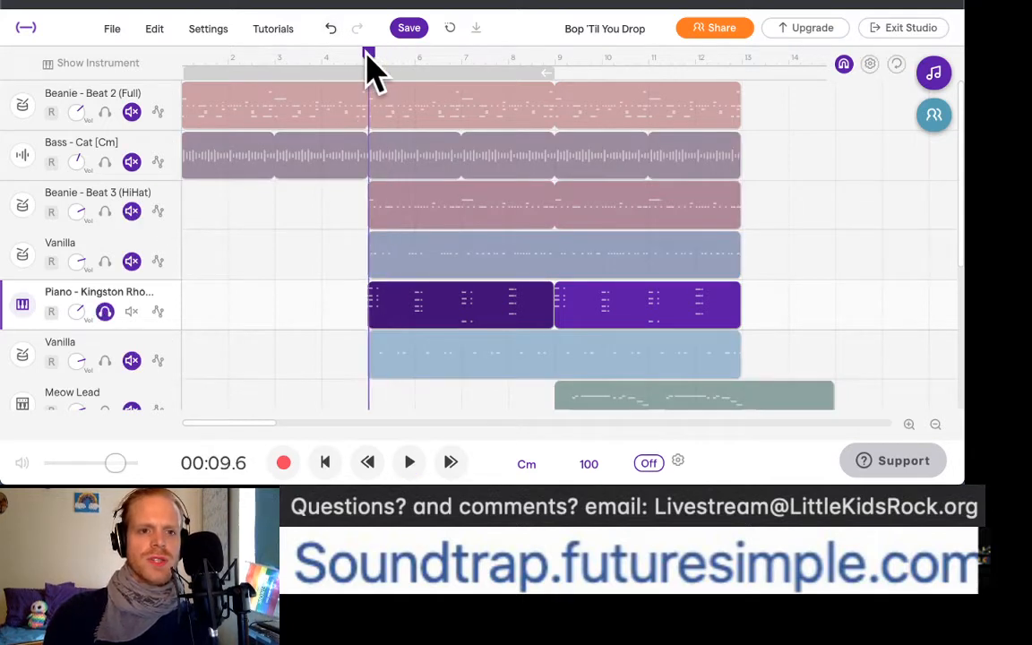
pyautogui.press('space')
pyautogui.press('space')
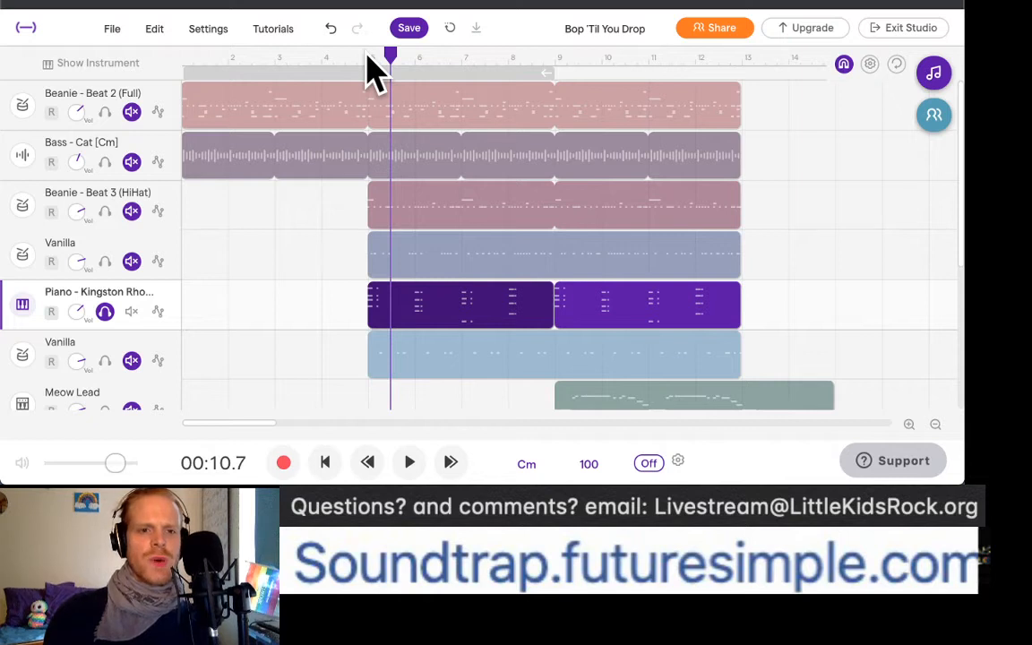
pyautogui.press('space')
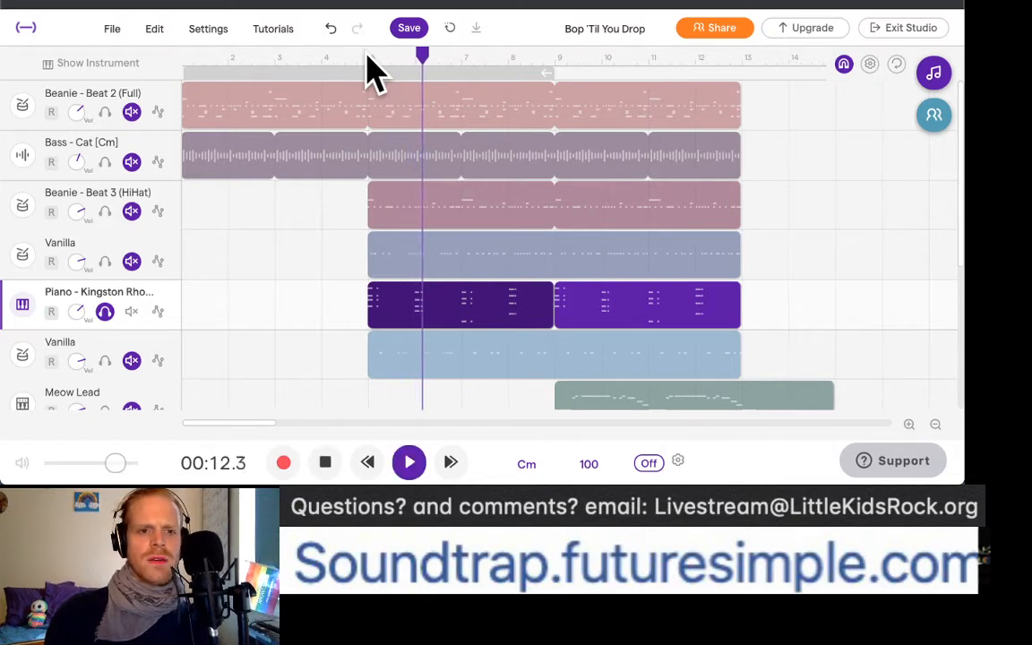
pyautogui.press('space')
# Step: Place the playhead at the start of bar 6, on the piano region's second chord
pyautogui.click(416, 55)
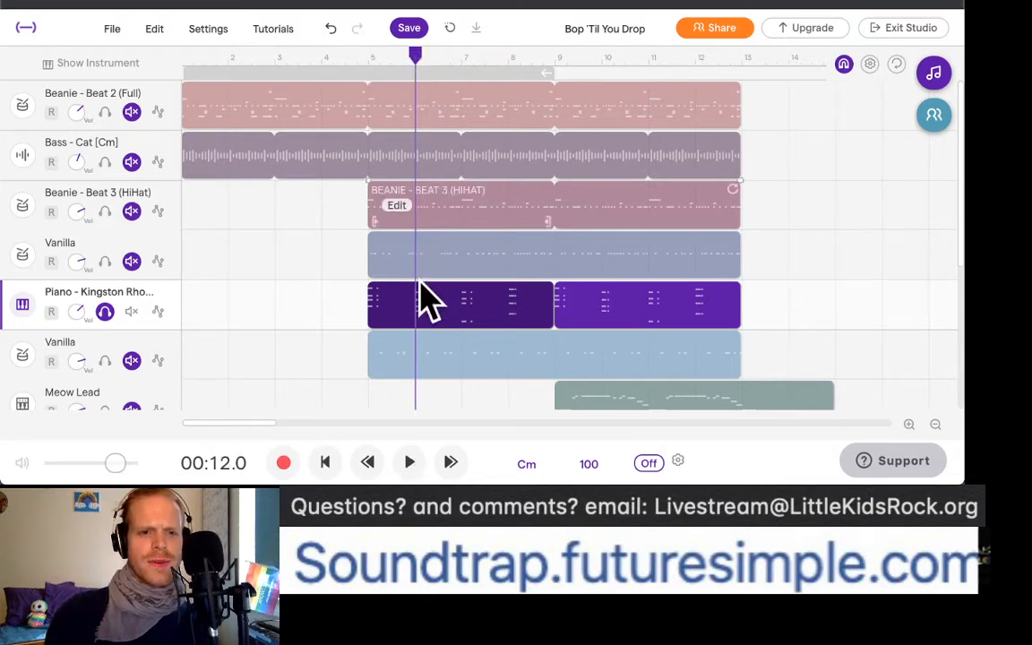
pyautogui.moveTo(425, 295)
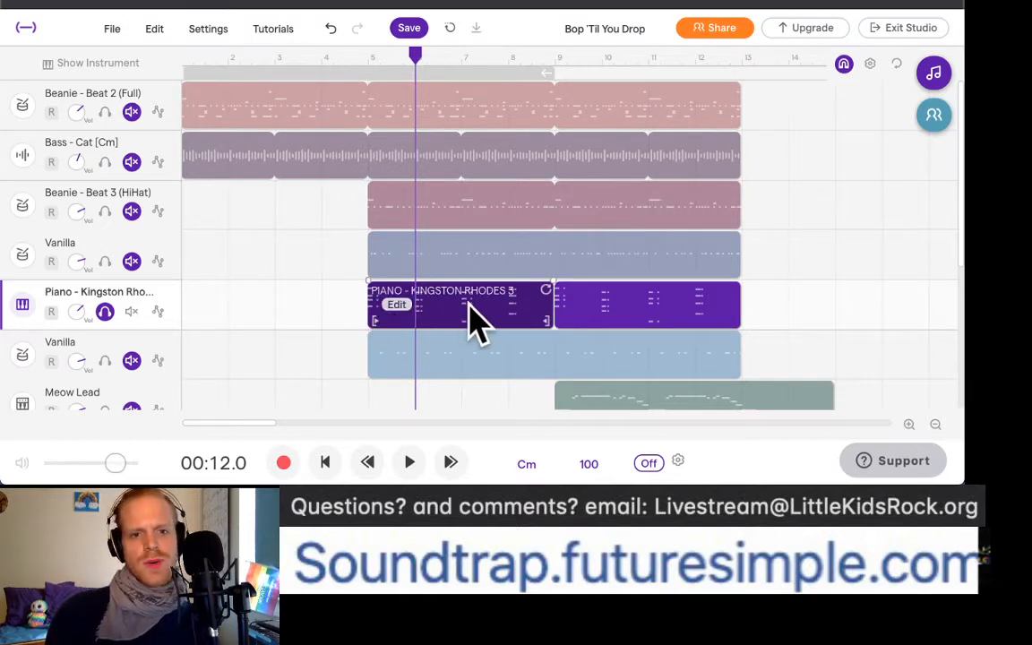
pyautogui.moveTo(421, 65)
pyautogui.mouseDown()
pyautogui.moveTo(442, 65)
pyautogui.moveTo(422, 67)
pyautogui.mouseUp()
pyautogui.rightClick(403, 314)
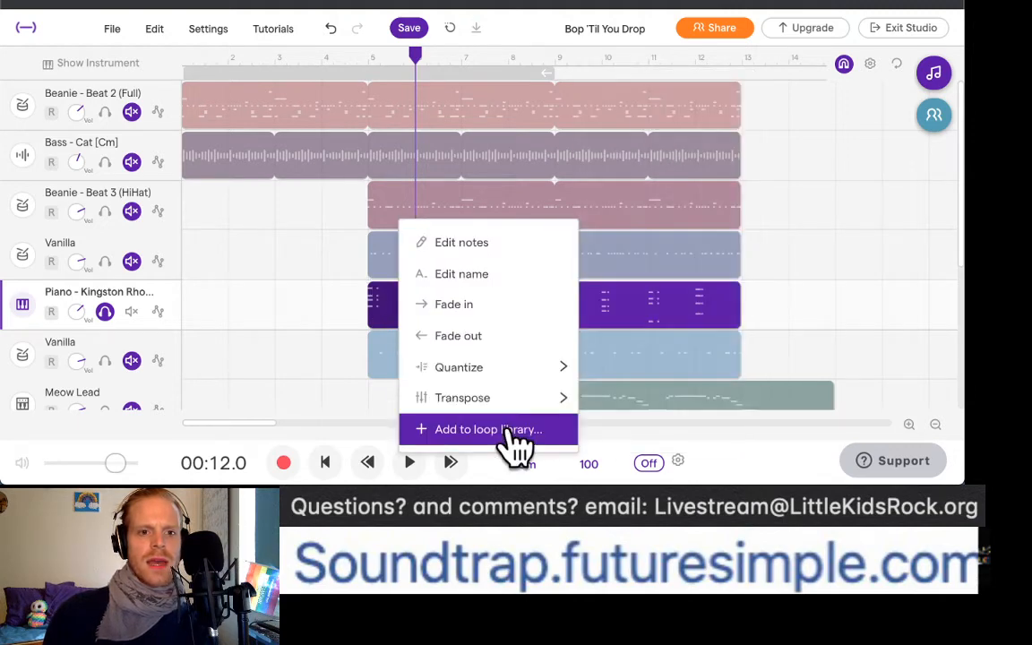
pyautogui.moveTo(511, 391)
pyautogui.click(283, 306)
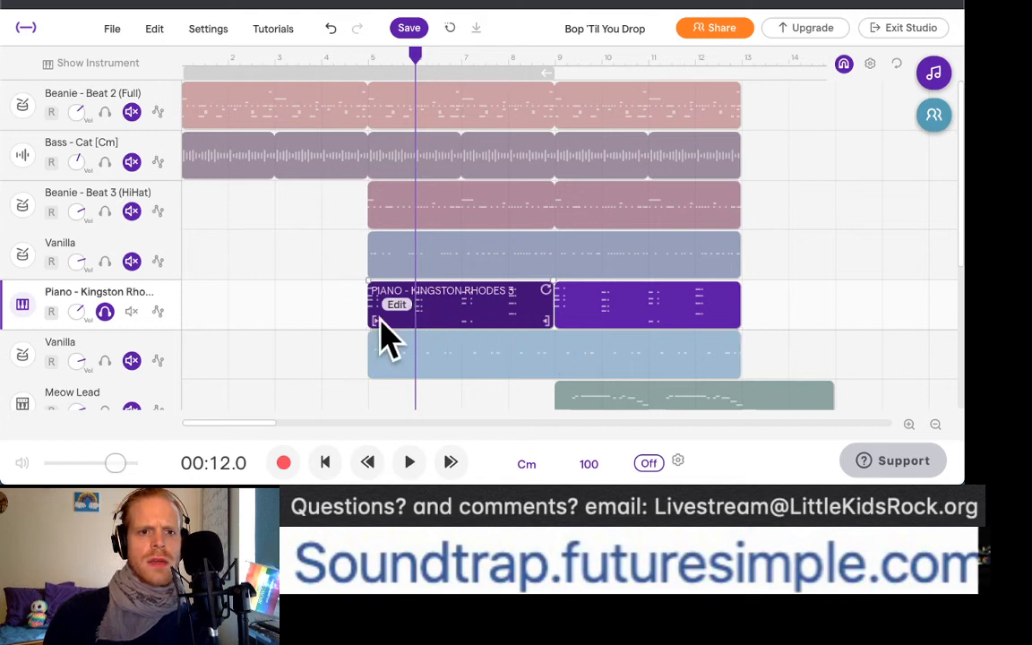
# Step: Trim the first piano region to the single bar starting at bar 6, and loop it from bar 5 through bar 12
pyautogui.moveTo(373, 320); pyautogui.dragTo(381, 325)
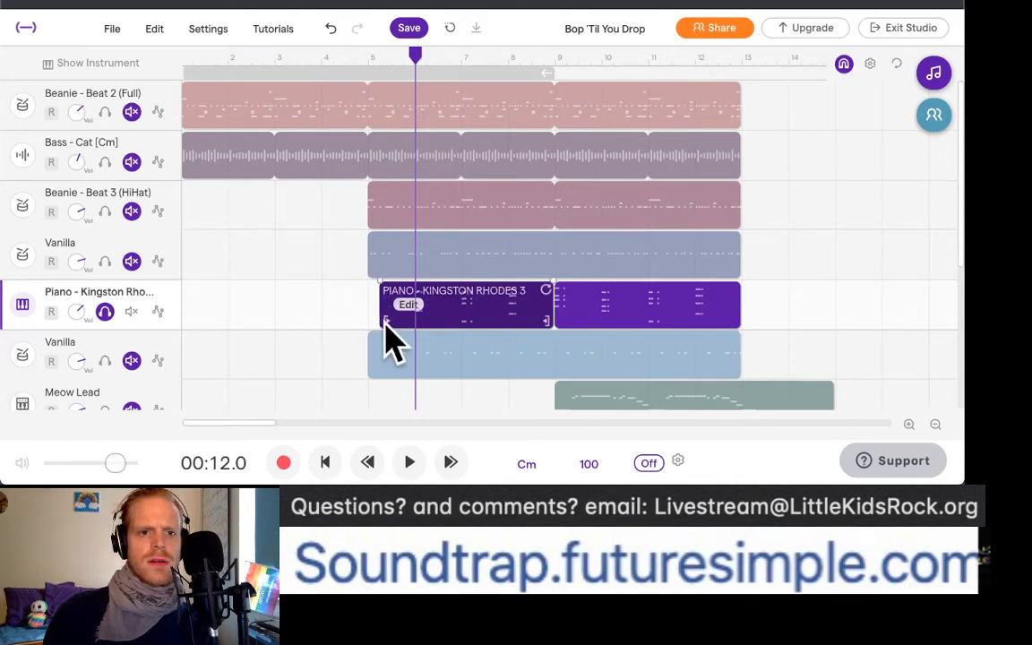
pyautogui.moveTo(384, 320); pyautogui.dragTo(424, 340)
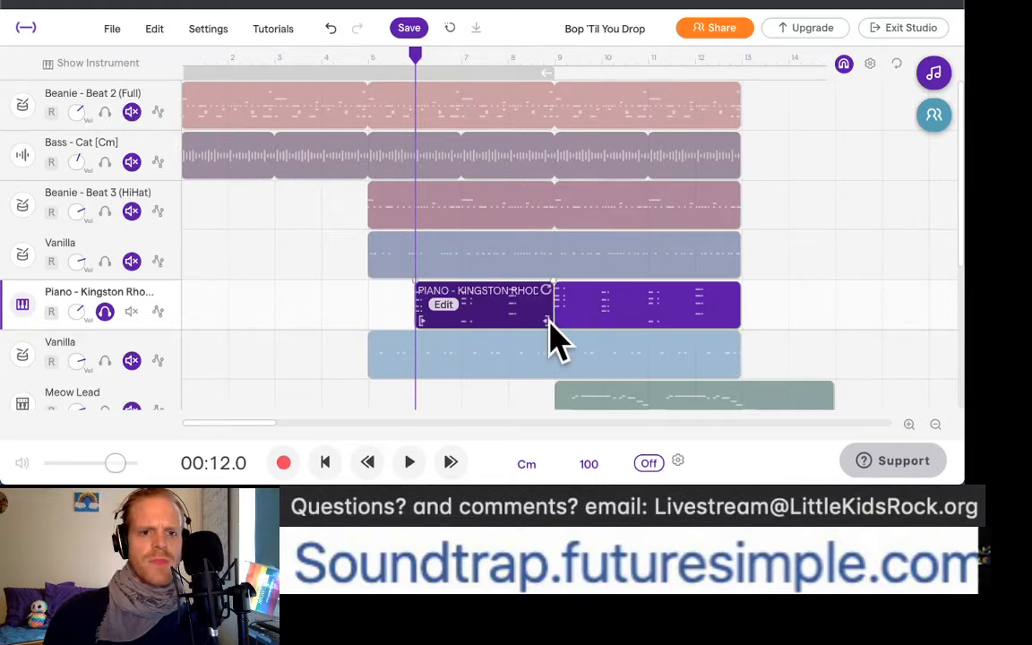
pyautogui.moveTo(544, 323); pyautogui.dragTo(740, 289)
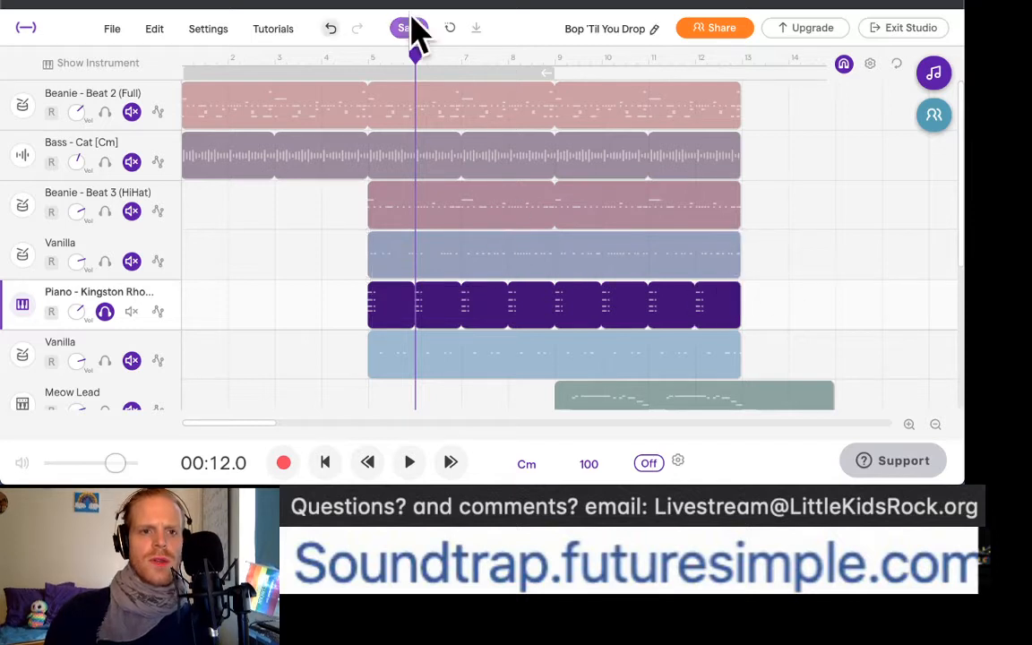
# Step: Play the looped piano region from bar 5, and turn off the solo on the piano track
pyautogui.click(368, 52)
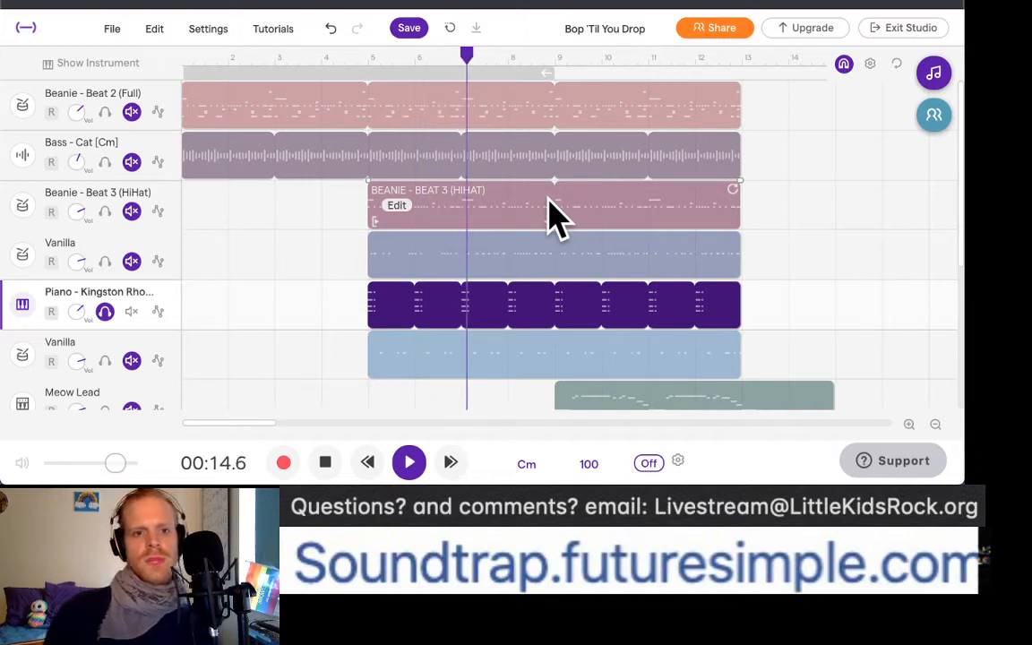
pyautogui.press('space')
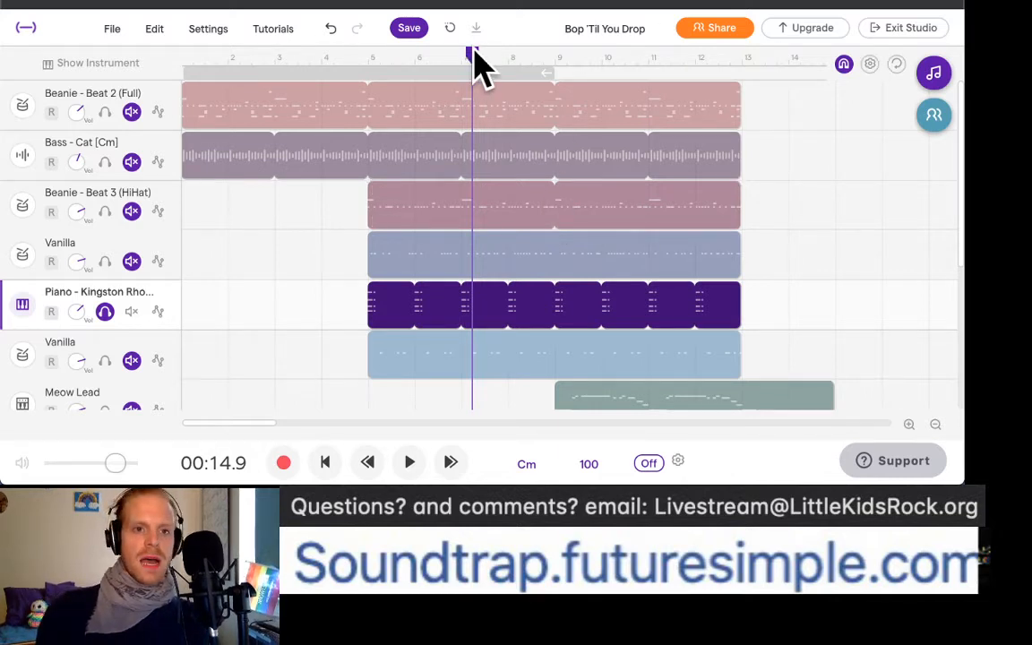
pyautogui.moveTo(475, 57)
pyautogui.mouseDown()
pyautogui.moveTo(433, 52)
pyautogui.moveTo(485, 57)
pyautogui.moveTo(463, 56)
pyautogui.mouseUp()
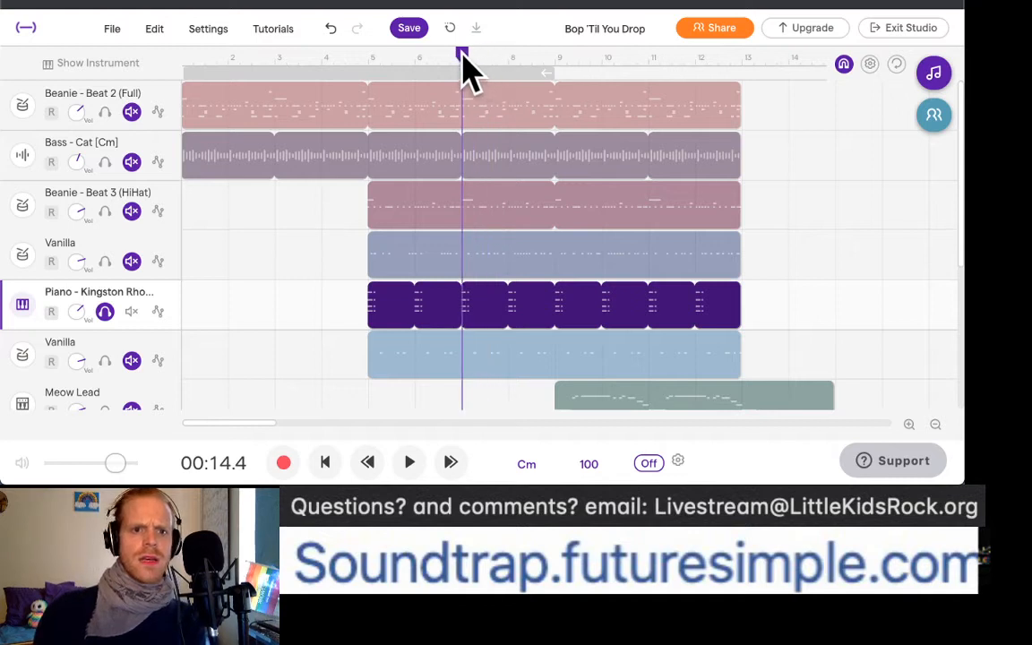
pyautogui.scroll(-1, 166, 258)
pyautogui.click(107, 272)
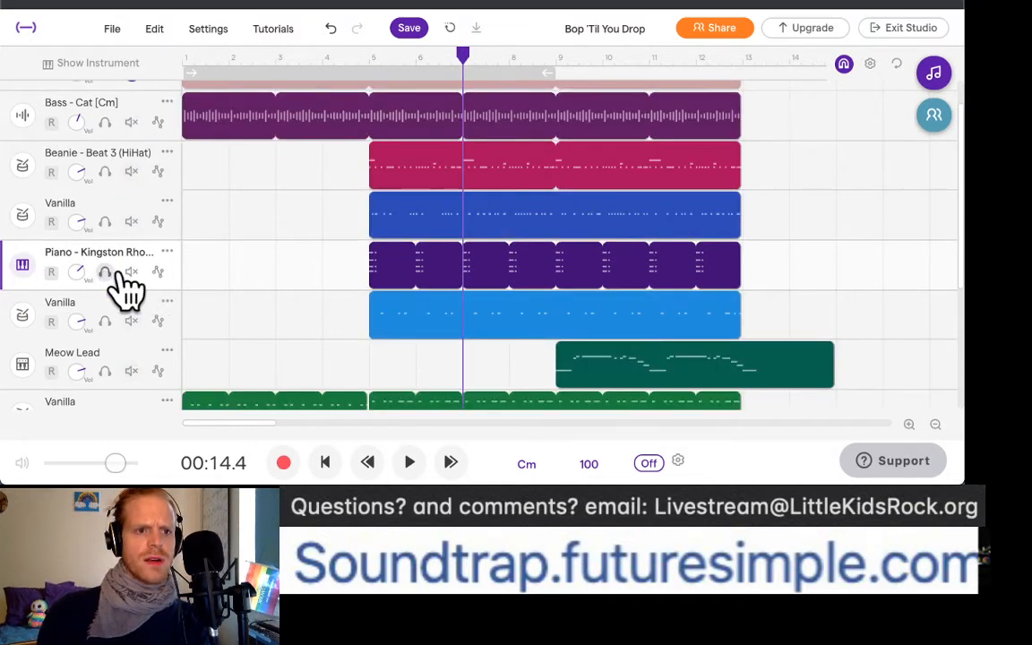
# Step: Play the whole arrangement from bar 1 into bar 11 to check the looped piano against the other tracks
pyautogui.click(326, 462)
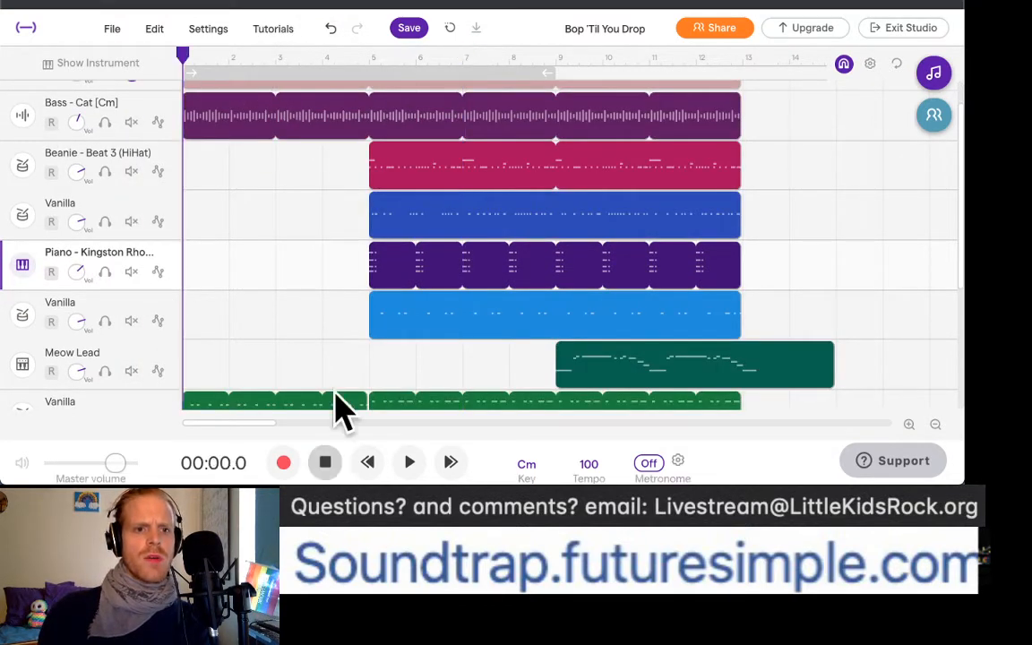
pyautogui.scroll(1, 330, 351)
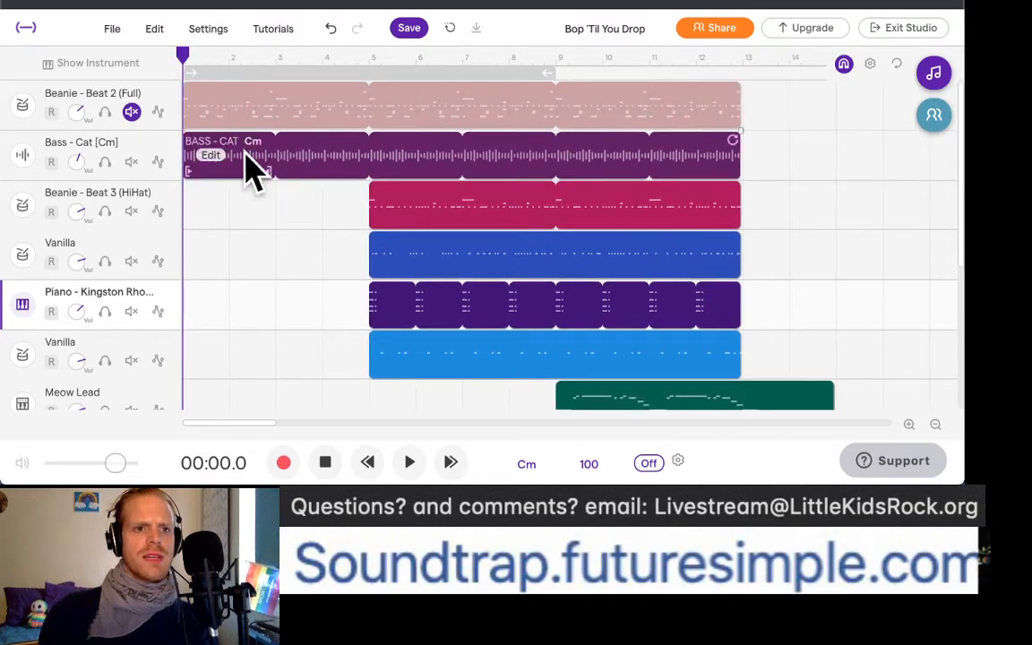
pyautogui.scroll(-2, 380, 328)
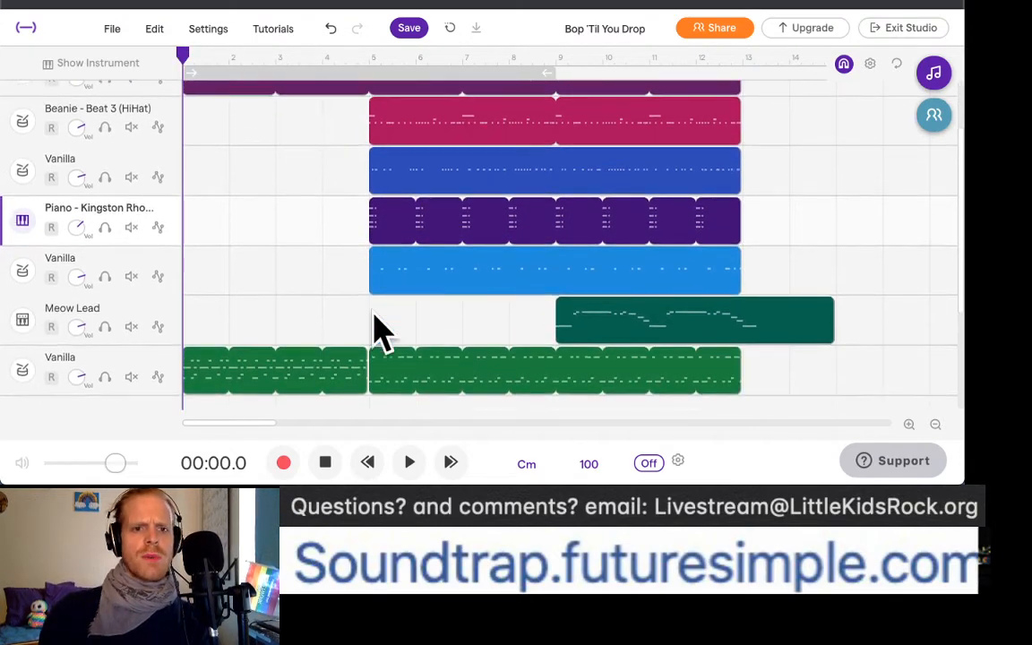
pyautogui.press('space')
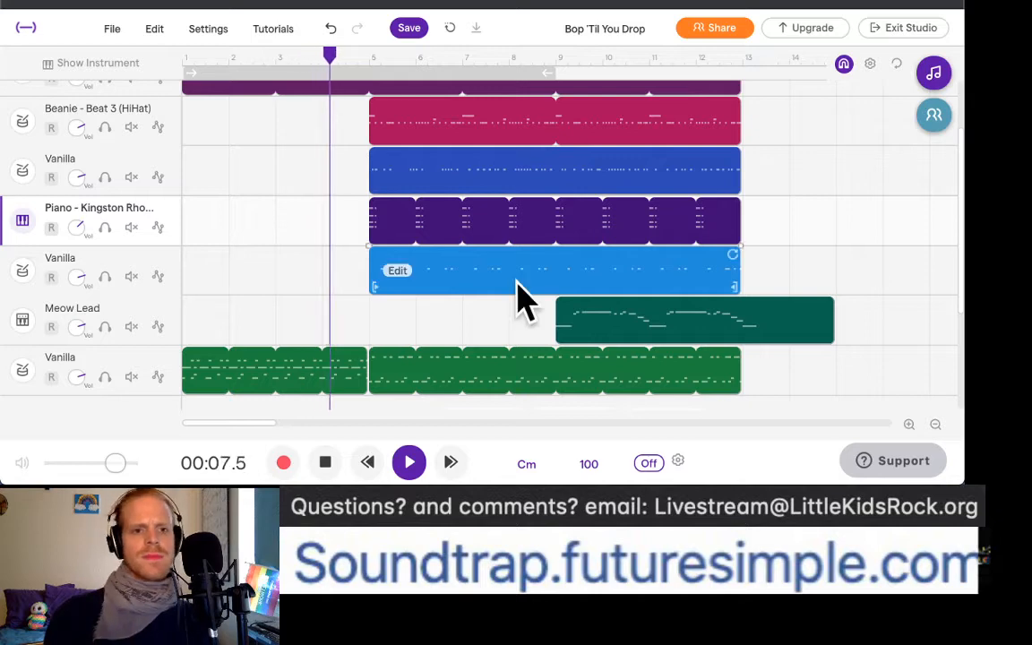
pyautogui.scroll(2, 517, 284)
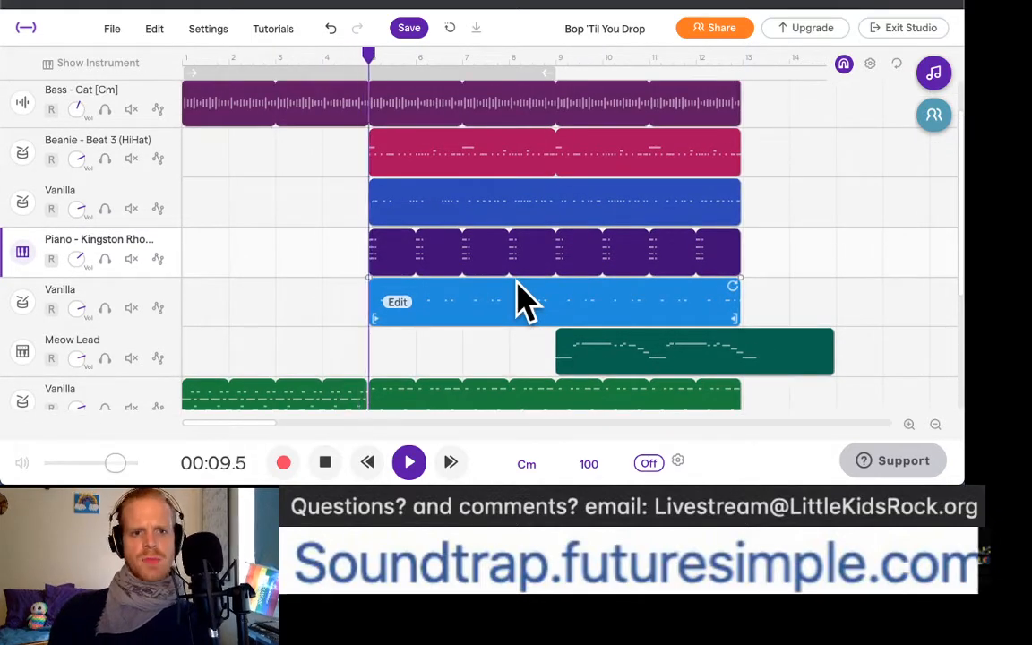
pyautogui.scroll(1, 587, 271)
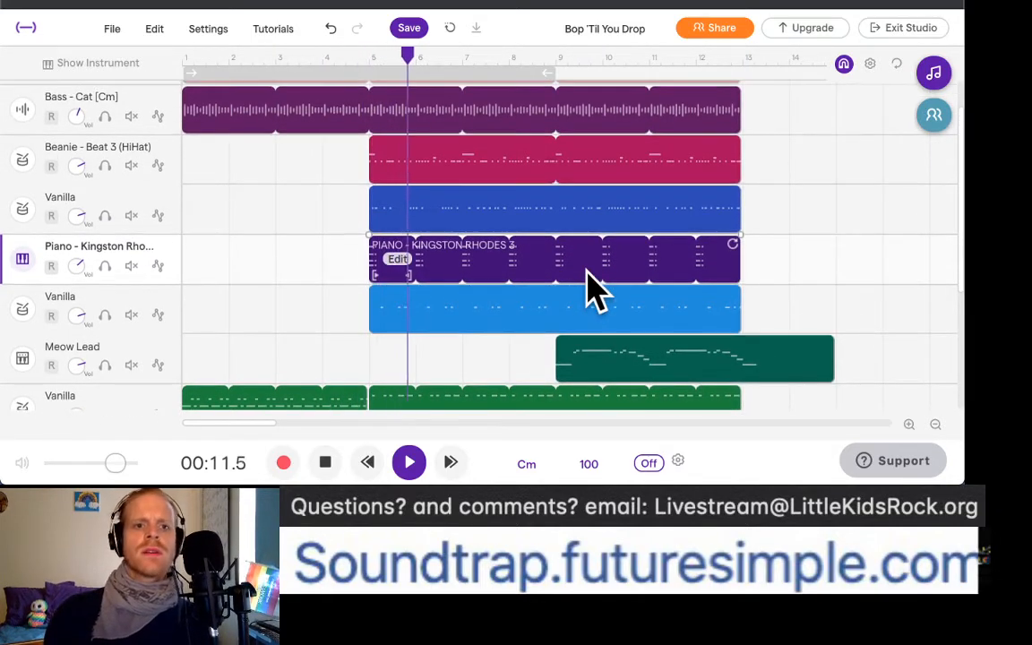
pyautogui.scroll(1, 587, 270)
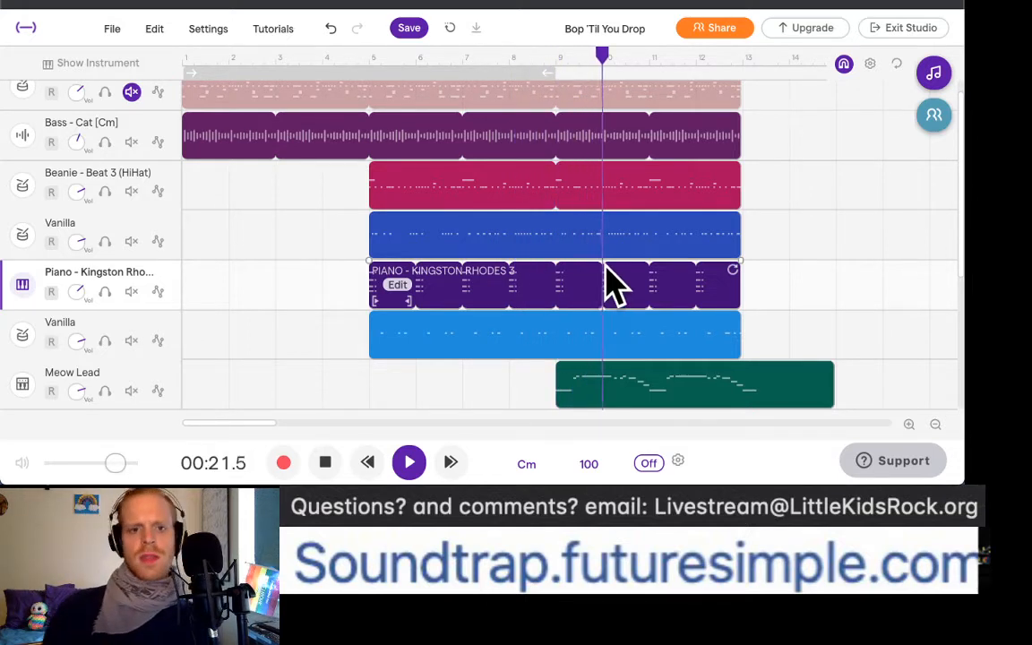
pyautogui.scroll(-2, 596, 287)
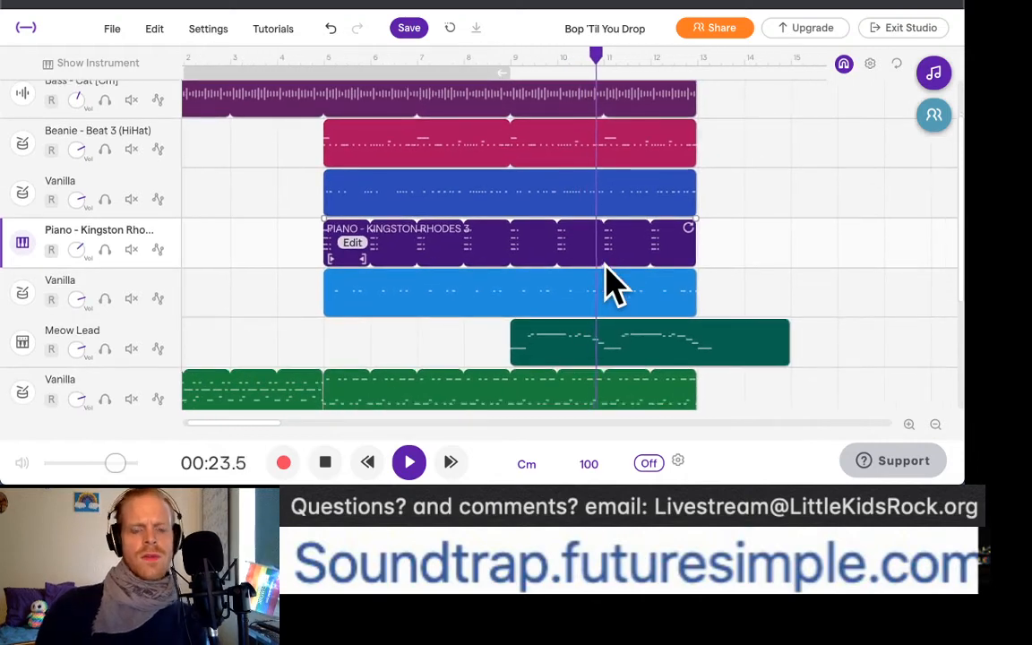
pyautogui.press('space')
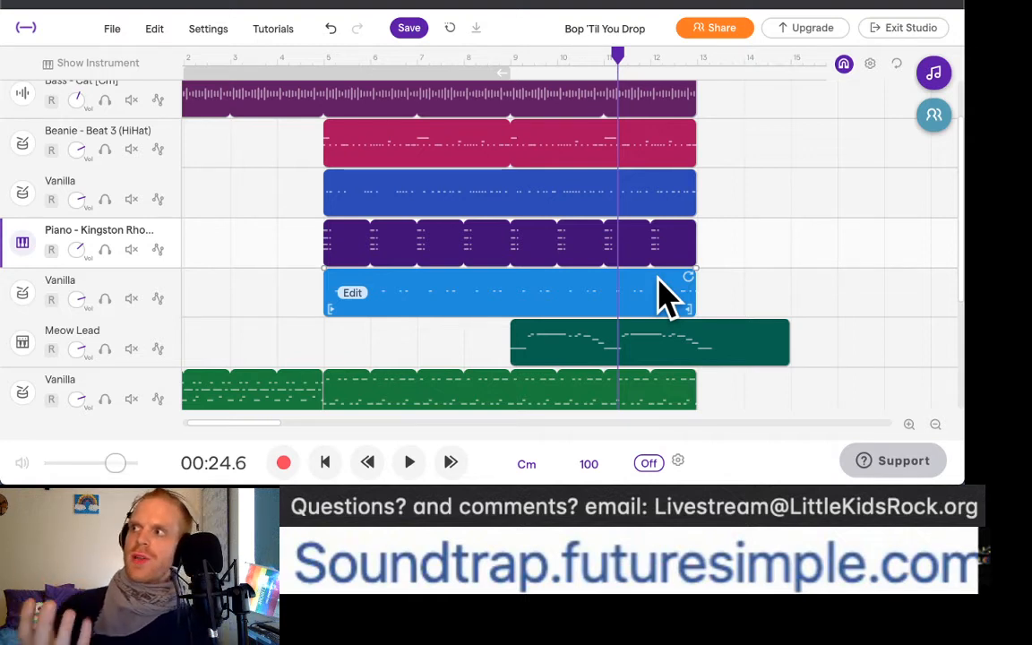
# Step: Place the playhead at the start of bar 13 and move the Meow Lead region to start there
pyautogui.hscroll(-1, 659, 277)
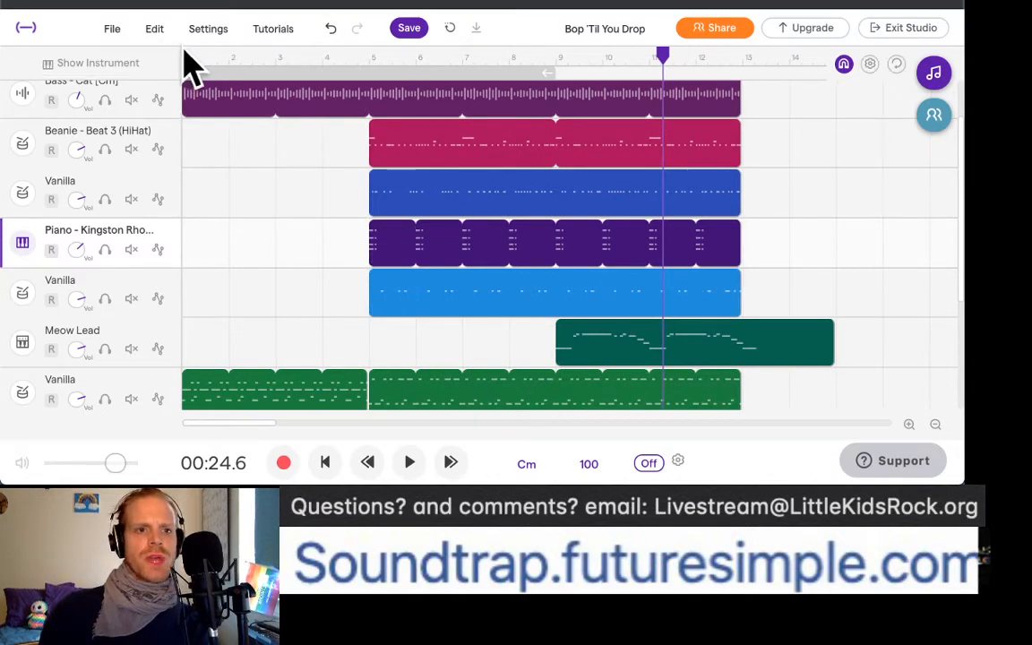
pyautogui.moveTo(185, 51); pyautogui.dragTo(360, 93)
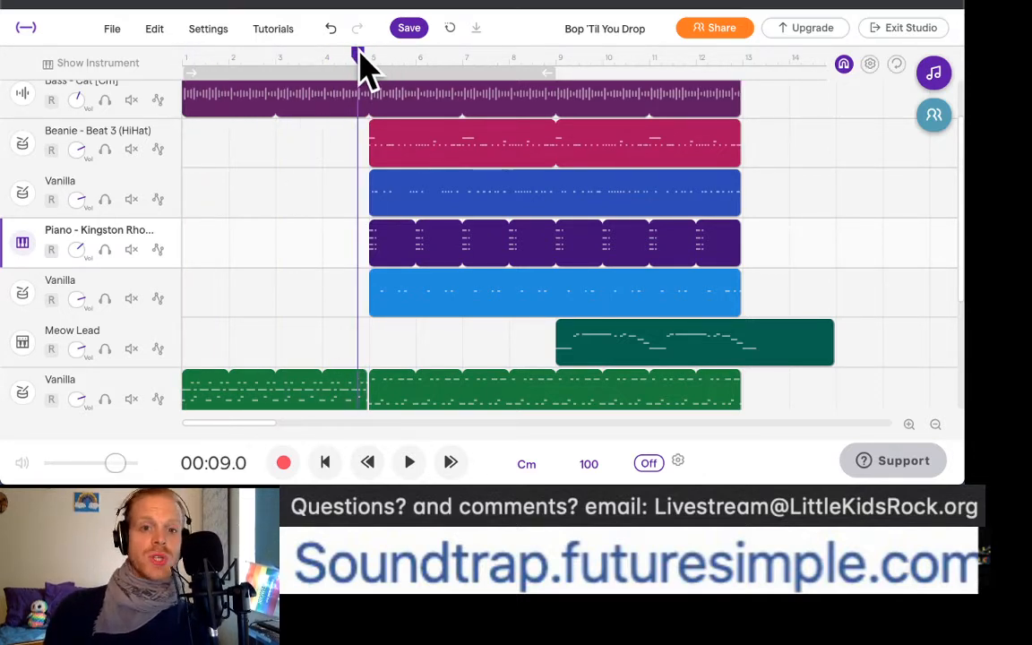
pyautogui.moveTo(360, 56); pyautogui.dragTo(744, 81)
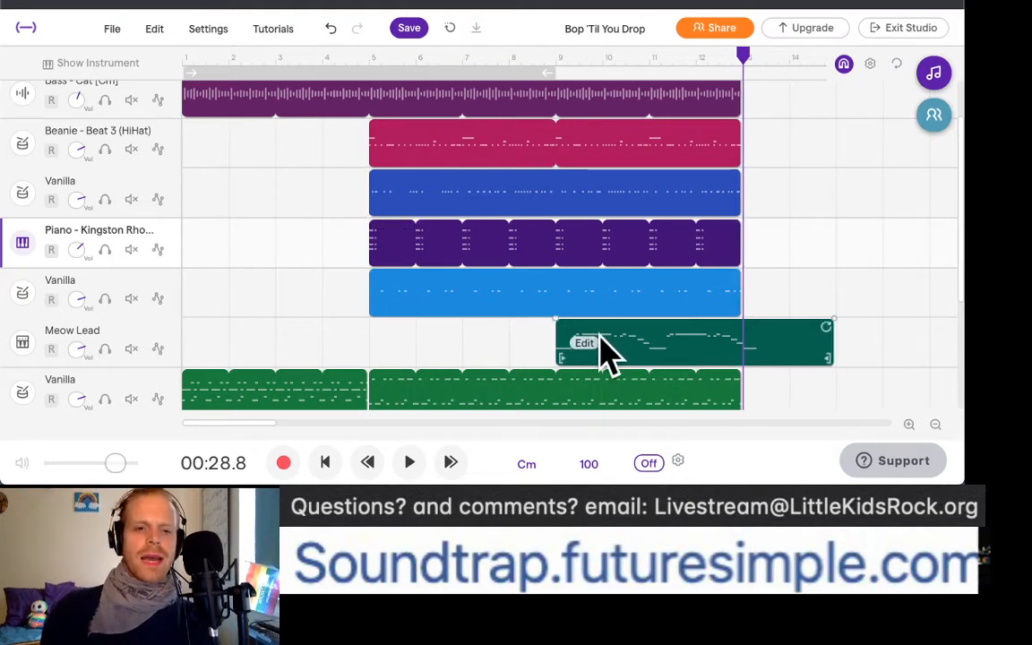
pyautogui.moveTo(633, 352); pyautogui.dragTo(828, 365)
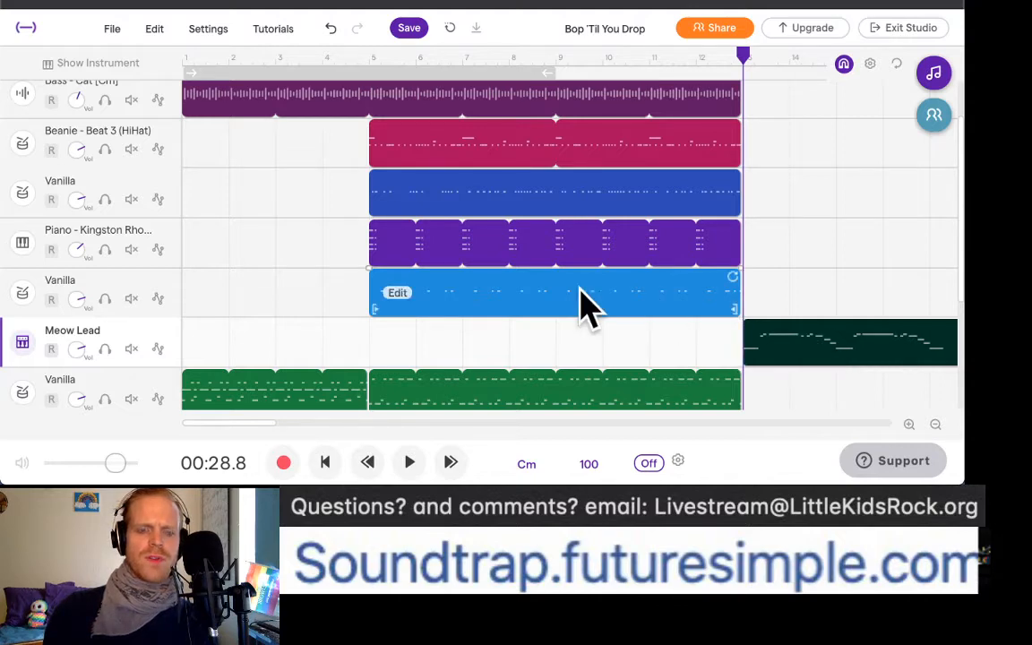
# Step: Play the section from bar 5 through the end of bar 12 without the Meow Lead melody
pyautogui.scroll(2, 574, 307)
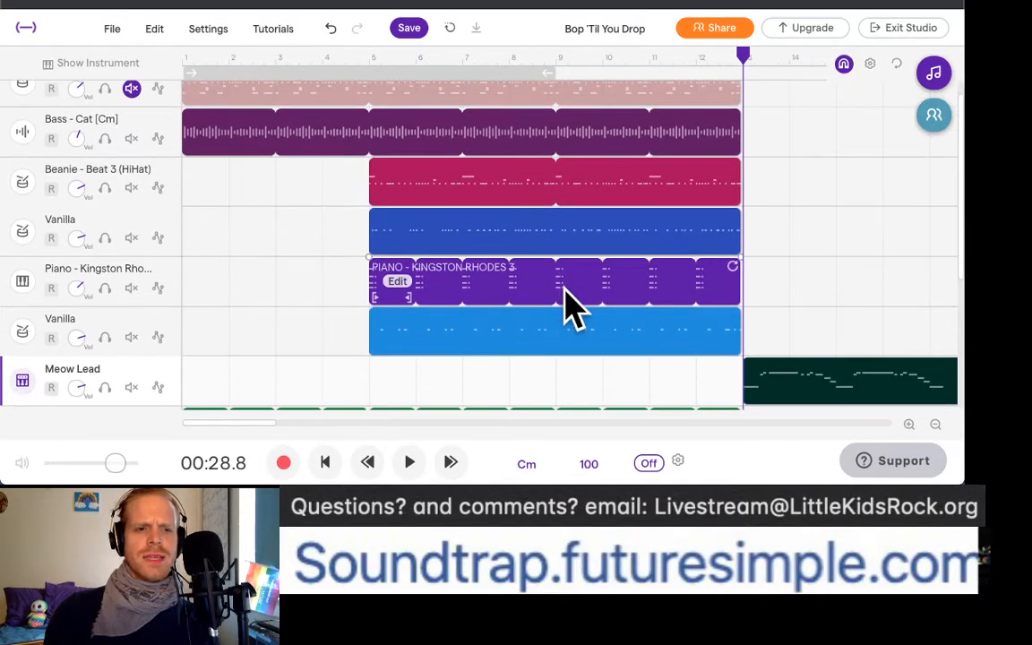
pyautogui.scroll(-1, 573, 307)
pyautogui.click(371, 63)
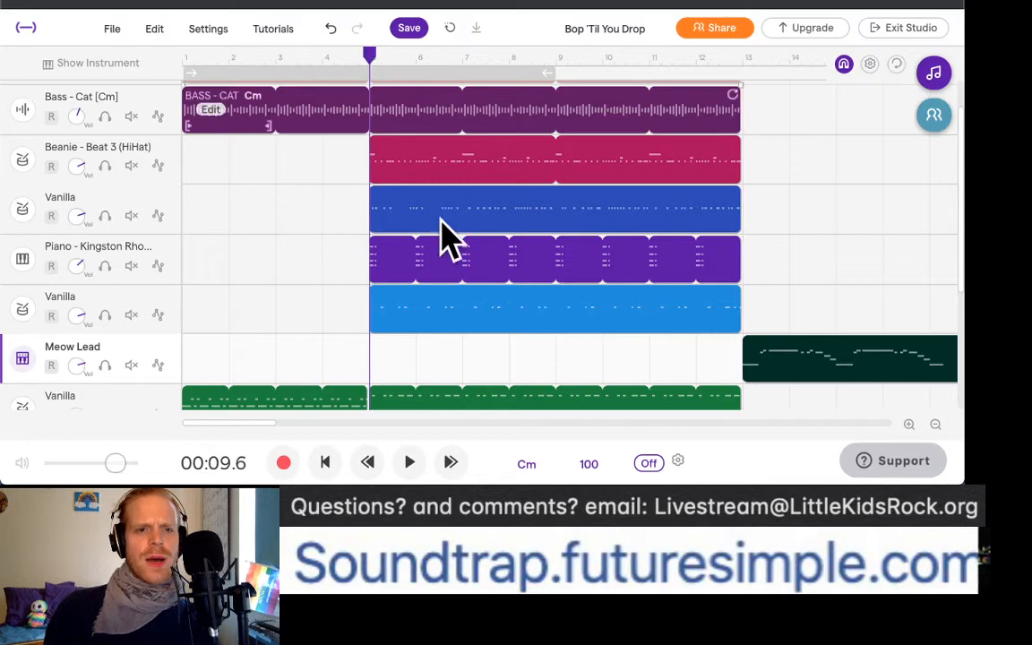
pyautogui.scroll(-2, 453, 250)
pyautogui.scroll(1, 462, 266)
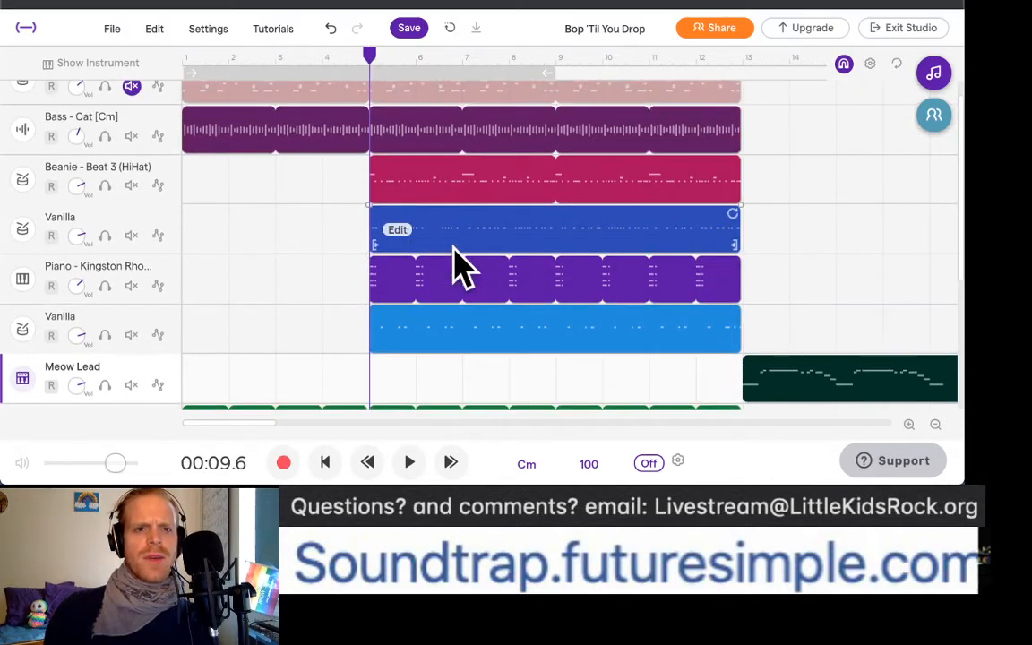
pyautogui.scroll(-1, 461, 267)
pyautogui.press('space')
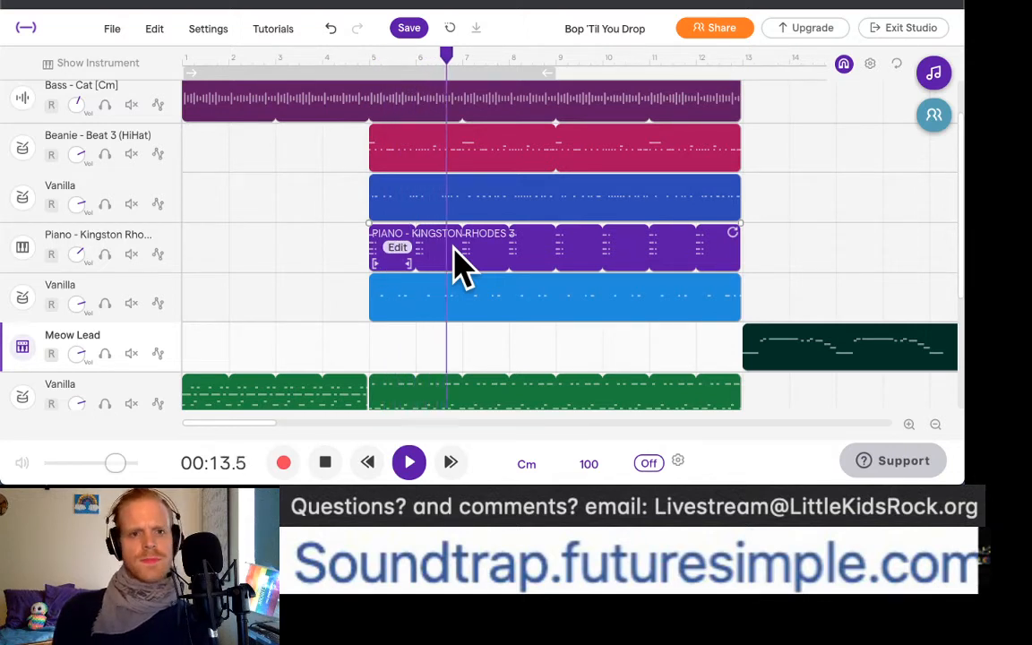
pyautogui.scroll(-1, 461, 266)
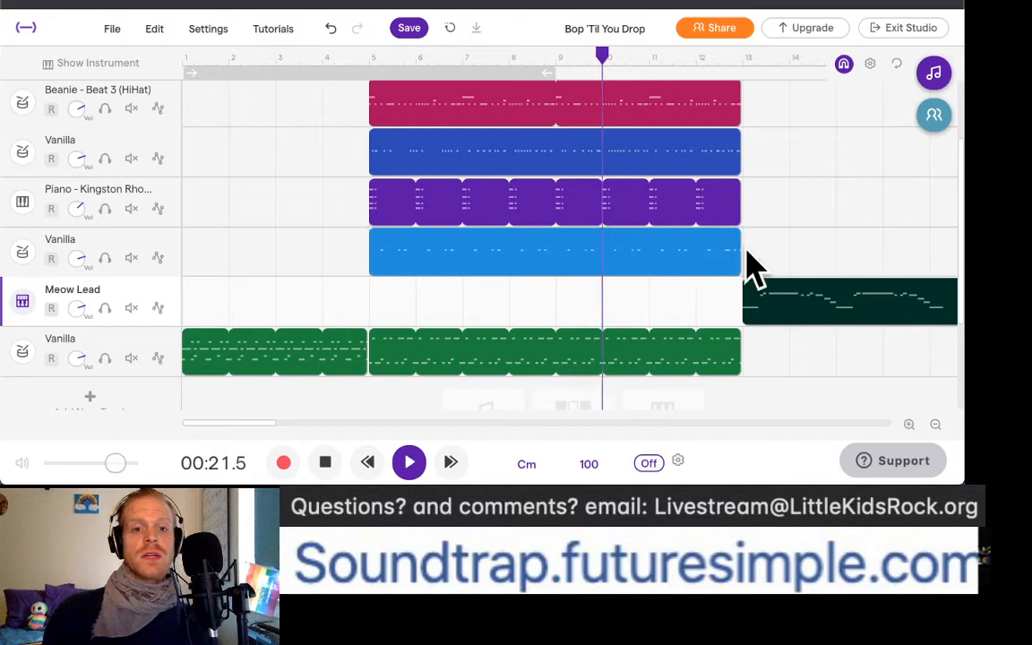
pyautogui.hscroll(3, 750, 267)
pyautogui.hscroll(3, 750, 267)
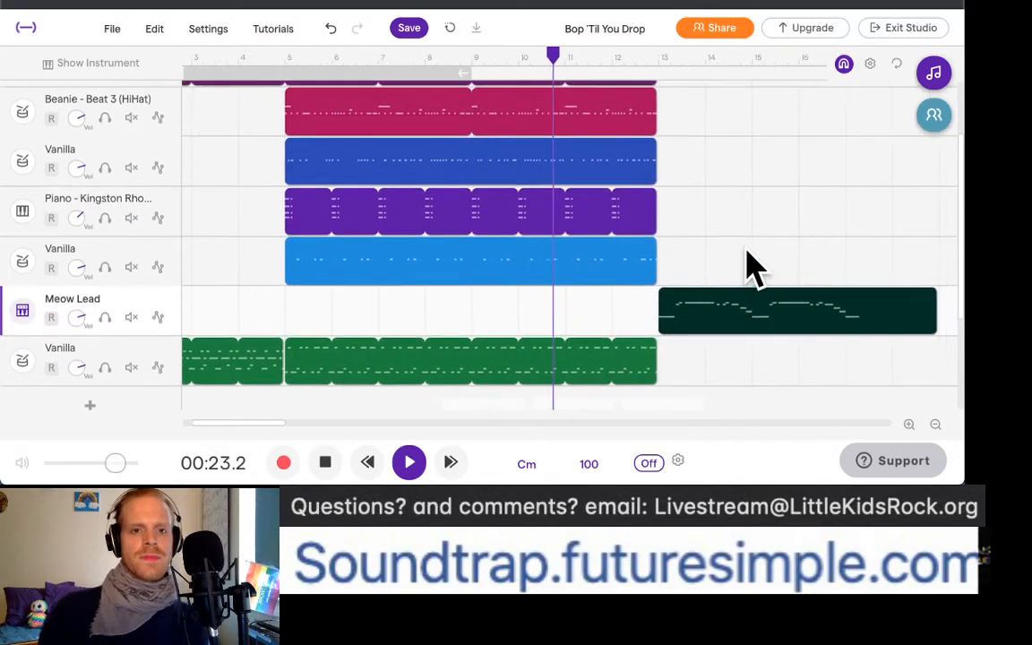
pyautogui.hscroll(1, 750, 267)
pyautogui.hscroll(1, 749, 267)
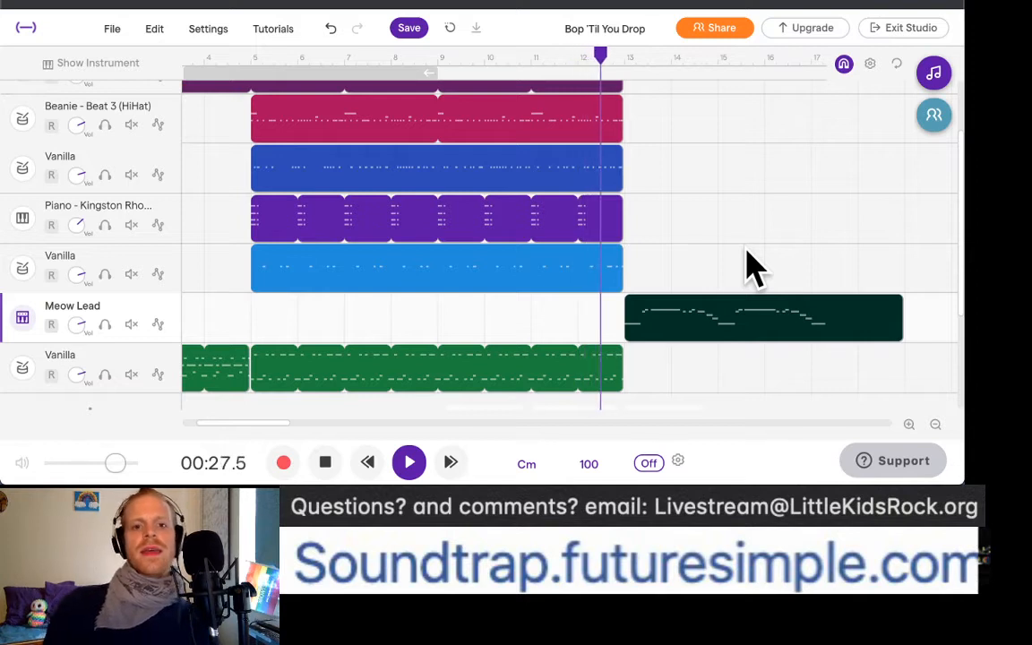
pyautogui.press('space')
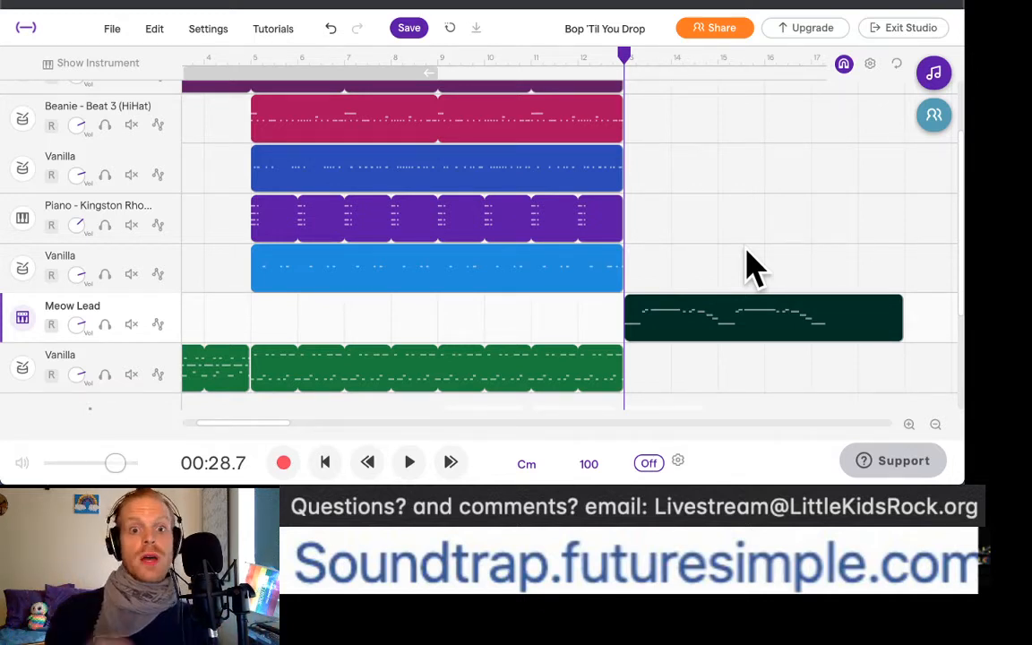
# Step: Align the playhead with the start of the Meow Lead region at bar 13
pyautogui.scroll(2, 738, 277)
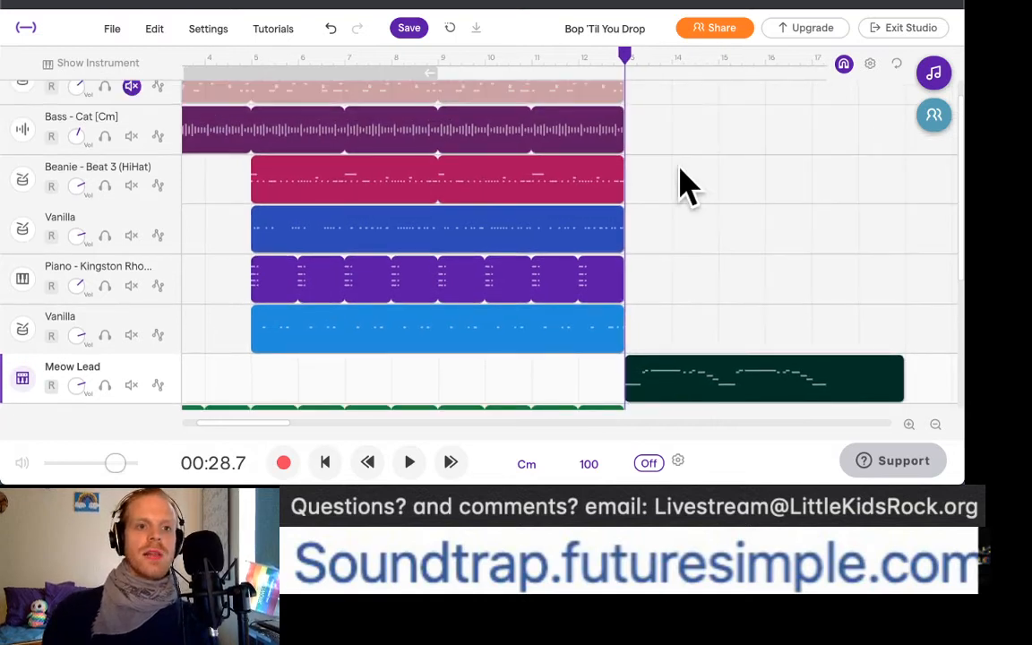
pyautogui.moveTo(414, 138)
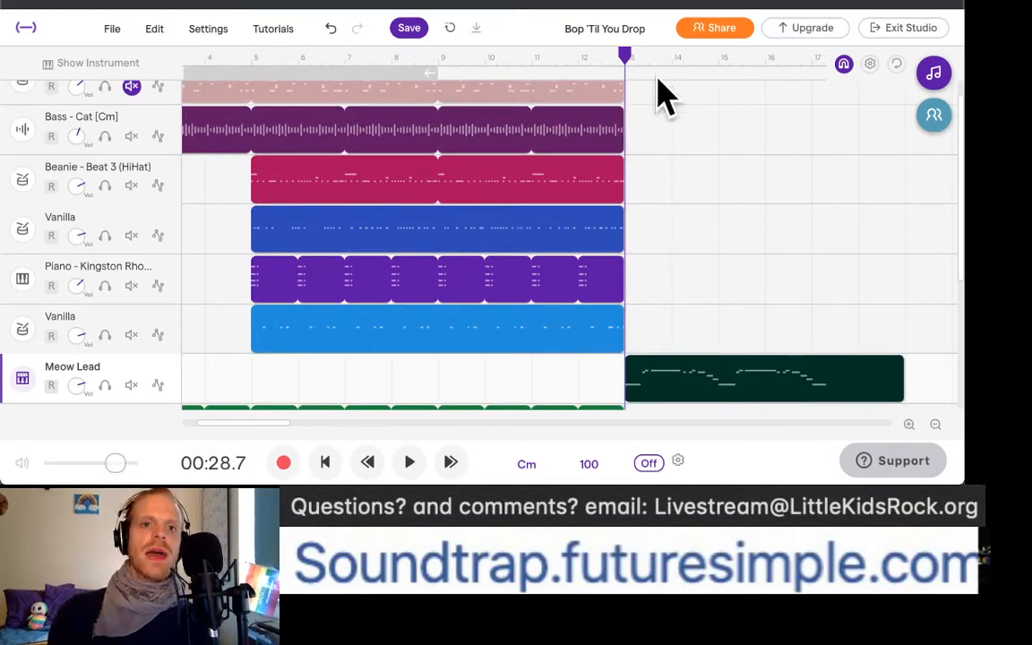
pyautogui.moveTo(625, 51); pyautogui.dragTo(627, 50)
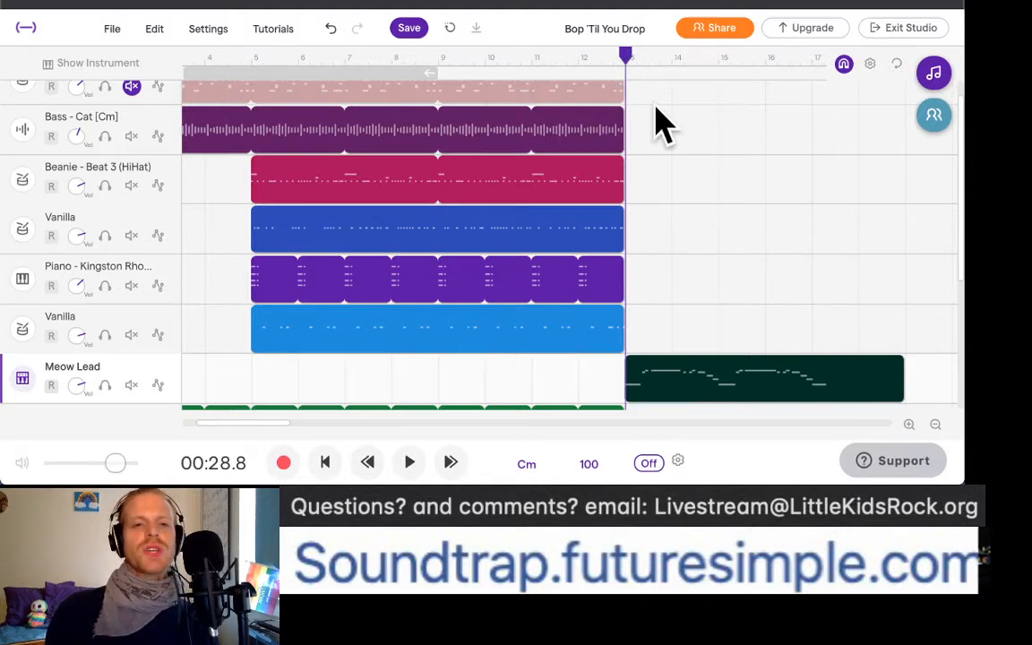
# Step: Search the loop library for "bass - cat"
pyautogui.hscroll(1, 659, 126)
pyautogui.scroll(1, 658, 126)
pyautogui.hscroll(-2, 659, 125)
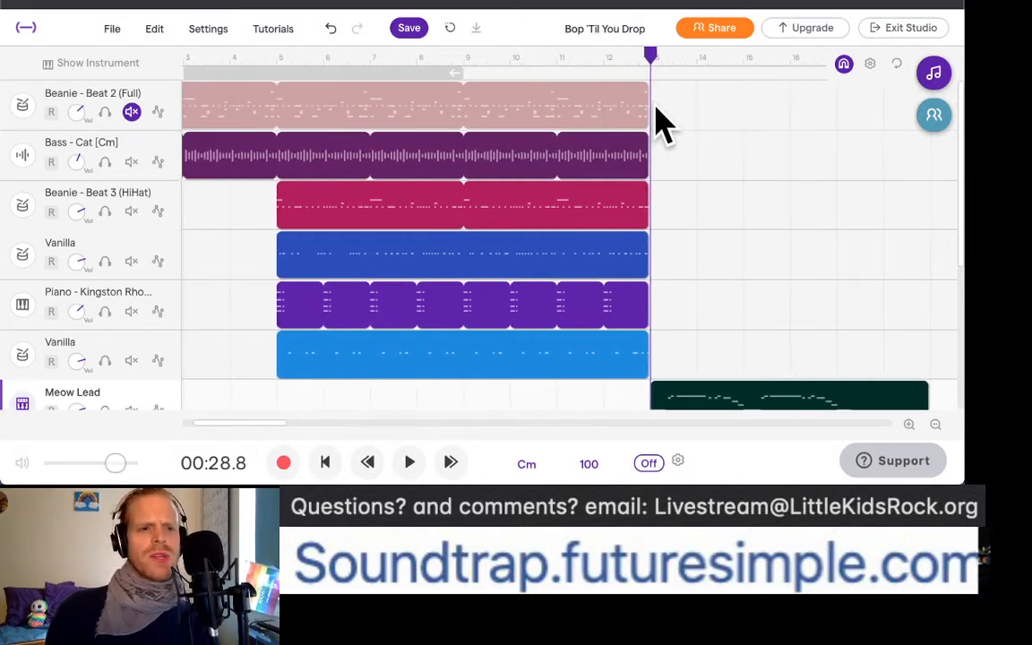
pyautogui.hscroll(-1, 656, 104)
pyautogui.hscroll(-1, 329, 159)
pyautogui.hscroll(1, 329, 159)
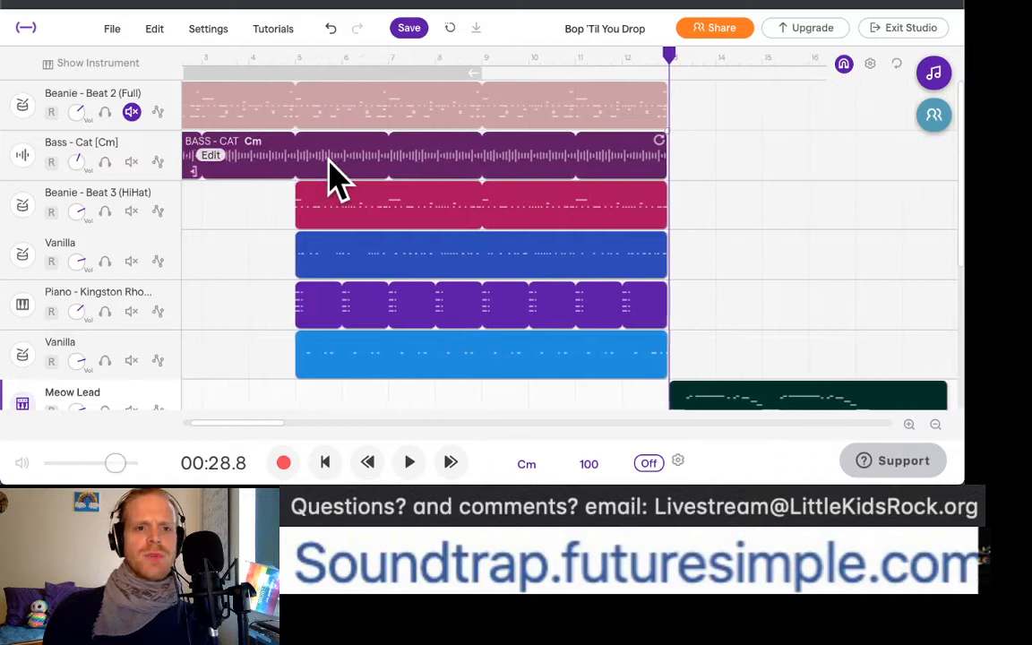
pyautogui.hscroll(3, 723, 199)
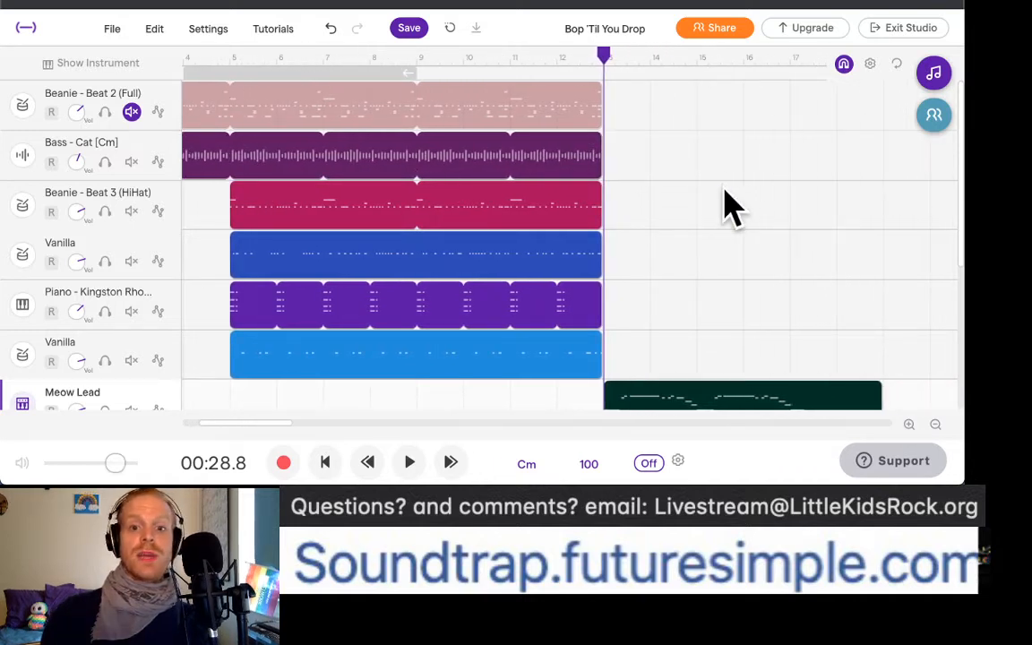
pyautogui.hscroll(3, 744, 153)
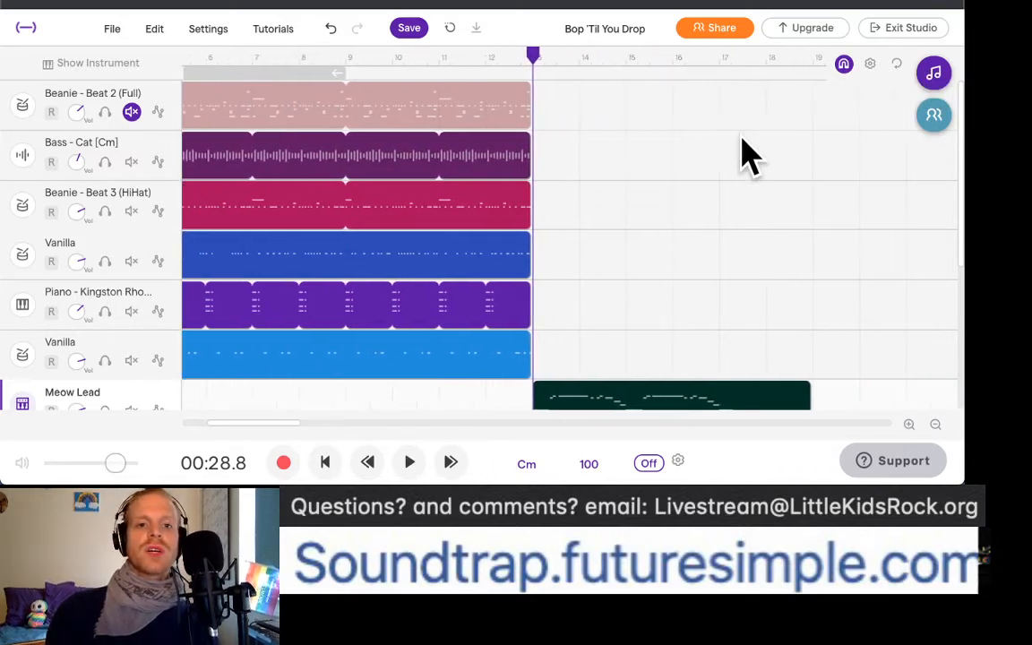
pyautogui.hscroll(5, 743, 154)
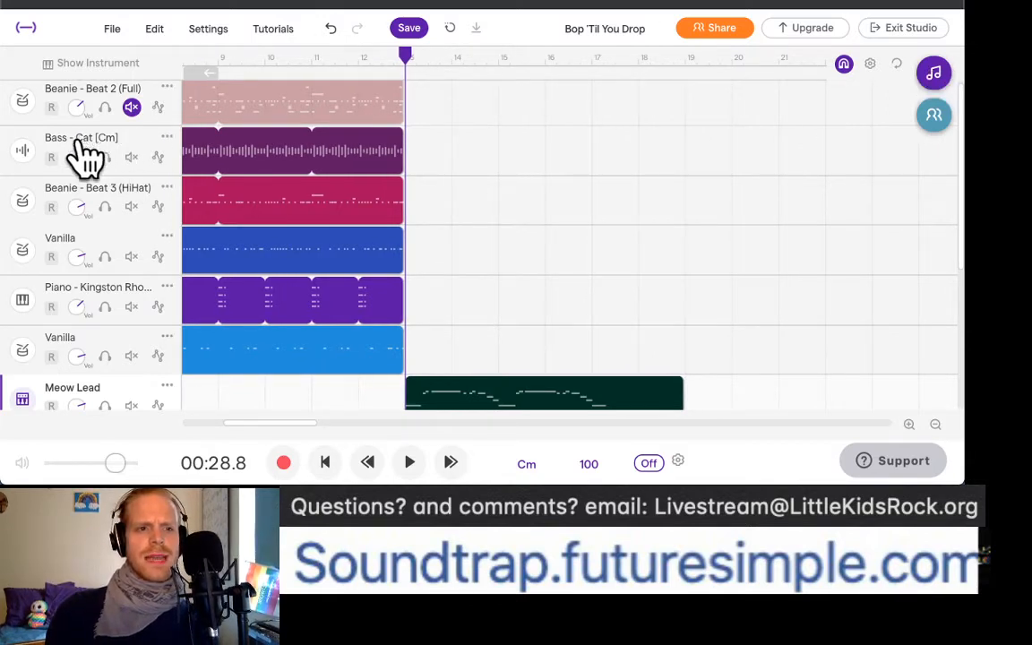
pyautogui.click(939, 77)
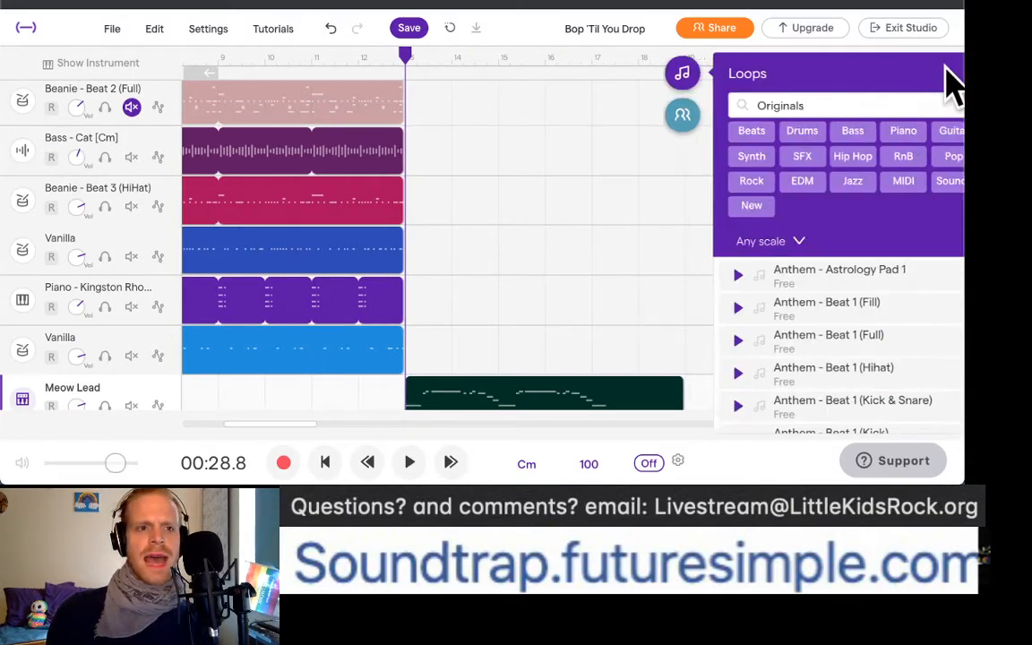
pyautogui.click(838, 100)
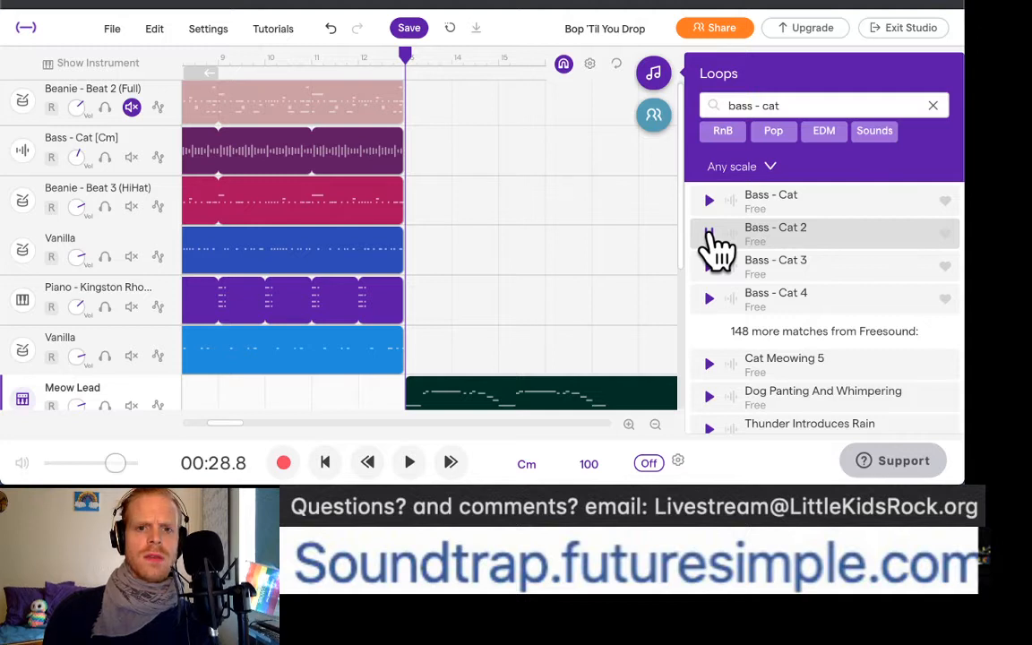
# Step: Audition the Bass - Cat 2, 3 and 4 loops, and add Bass - Cat 4 to the Bass - Cat track at bar 13
pyautogui.click(709, 233)
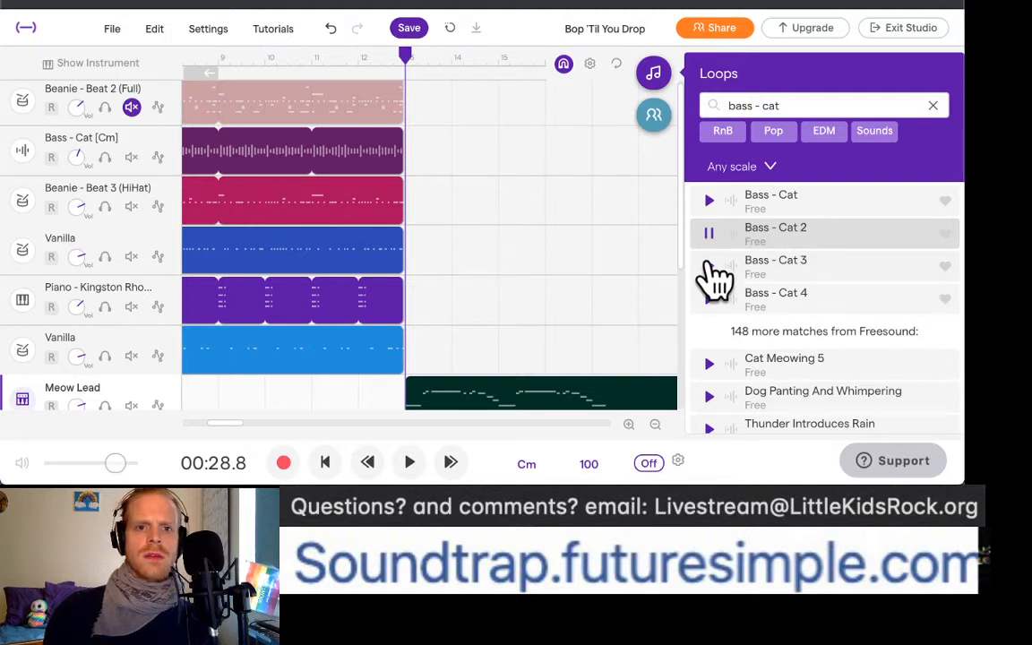
pyautogui.click(709, 265)
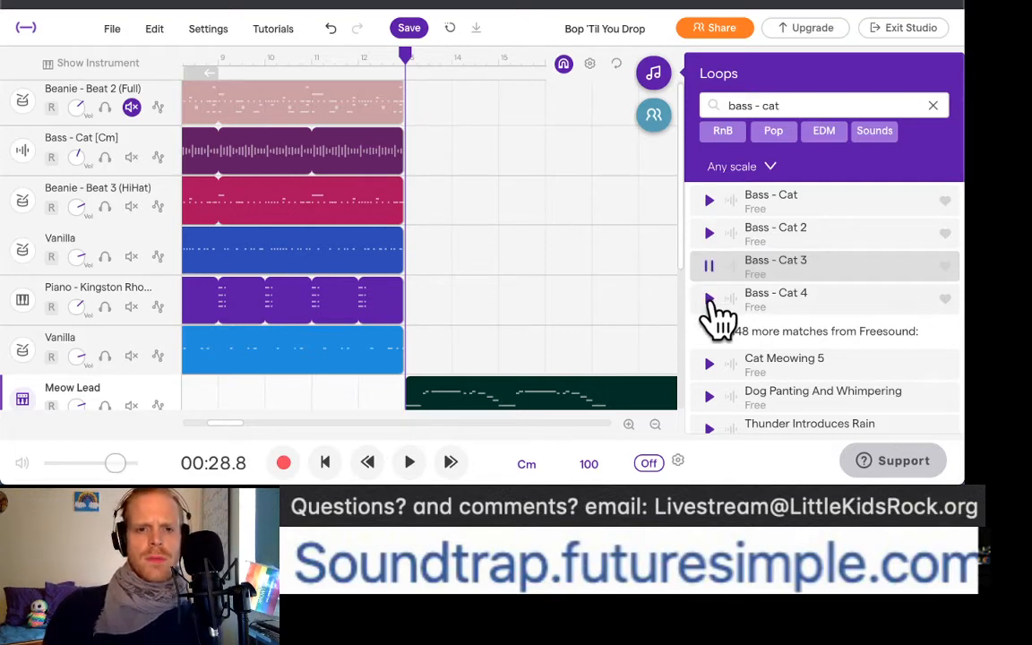
pyautogui.click(709, 299)
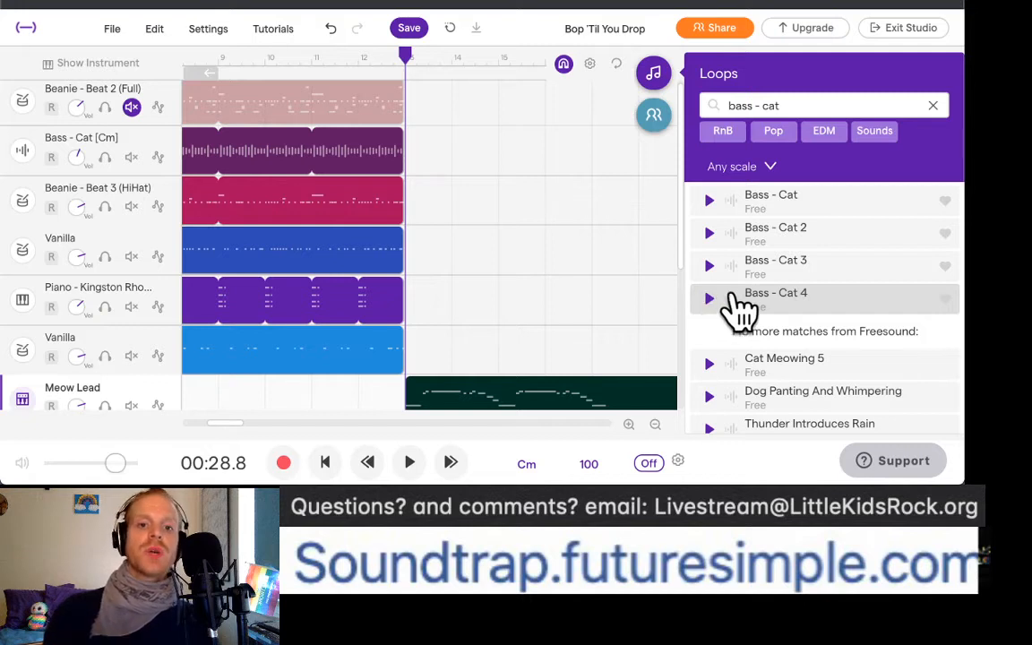
pyautogui.moveTo(779, 307); pyautogui.dragTo(405, 156)
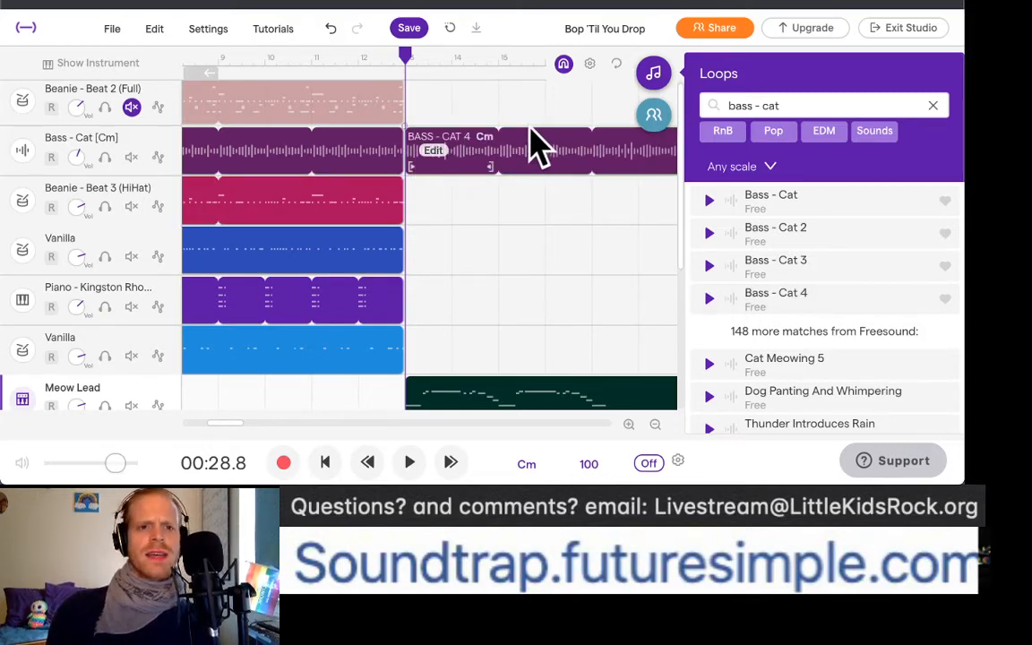
# Step: Play the transition from late in bar 11 into the Bass - Cat 4 loop and Meow Lead melody at bar 13
pyautogui.hscroll(-1, 536, 143)
pyautogui.click(355, 56)
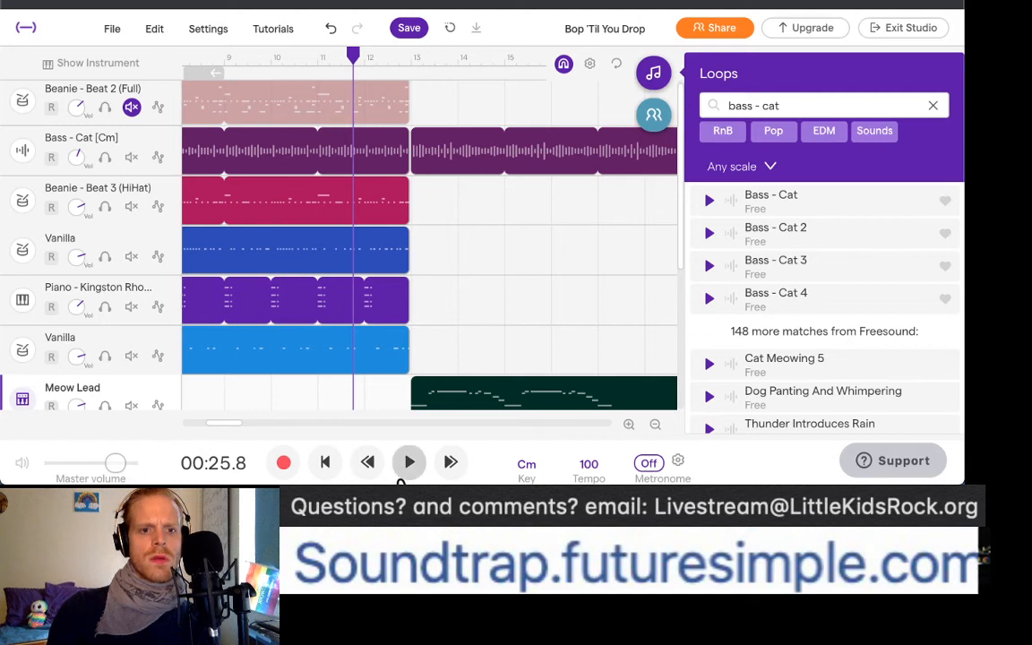
pyautogui.click(409, 464)
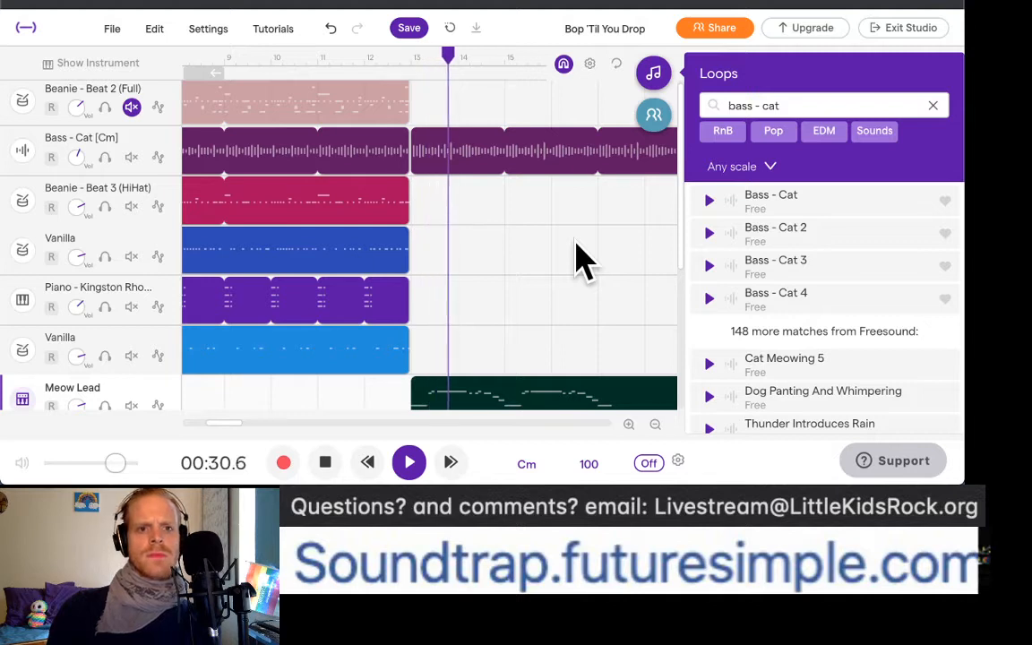
pyautogui.click(325, 462)
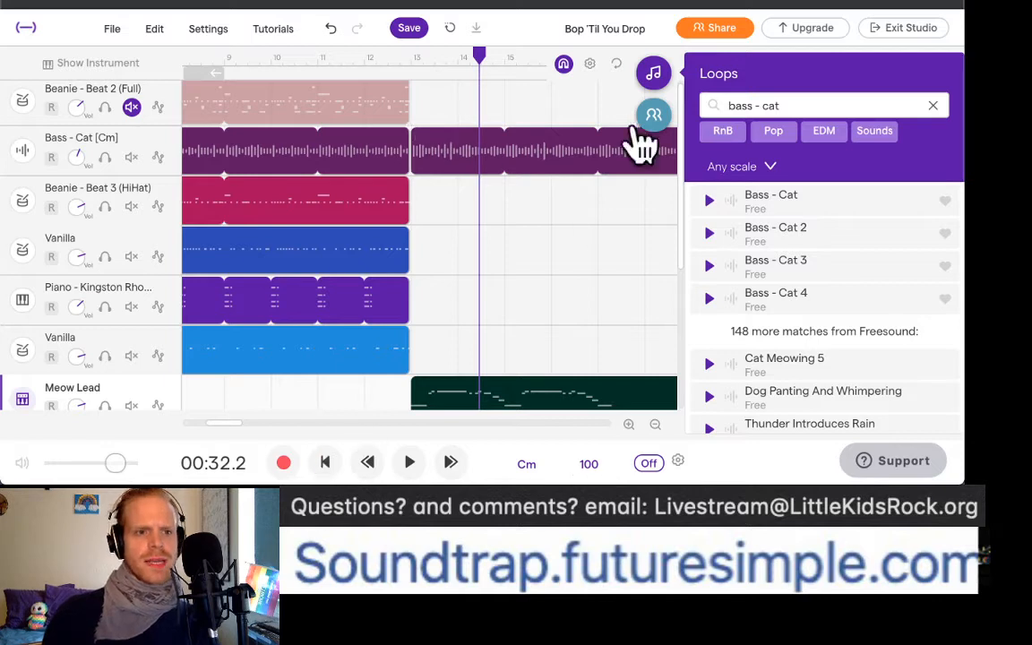
# Step: Search the loop library for "Beanie -"
pyautogui.click(785, 106)
pyautogui.tripleClick(785, 106)
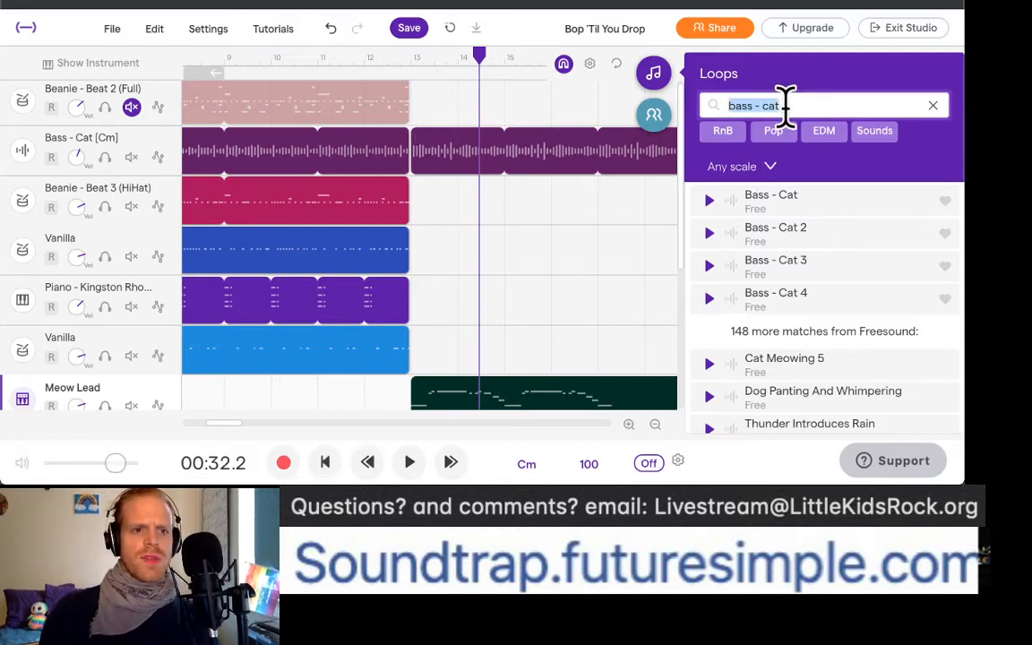
pyautogui.write('Beanie')
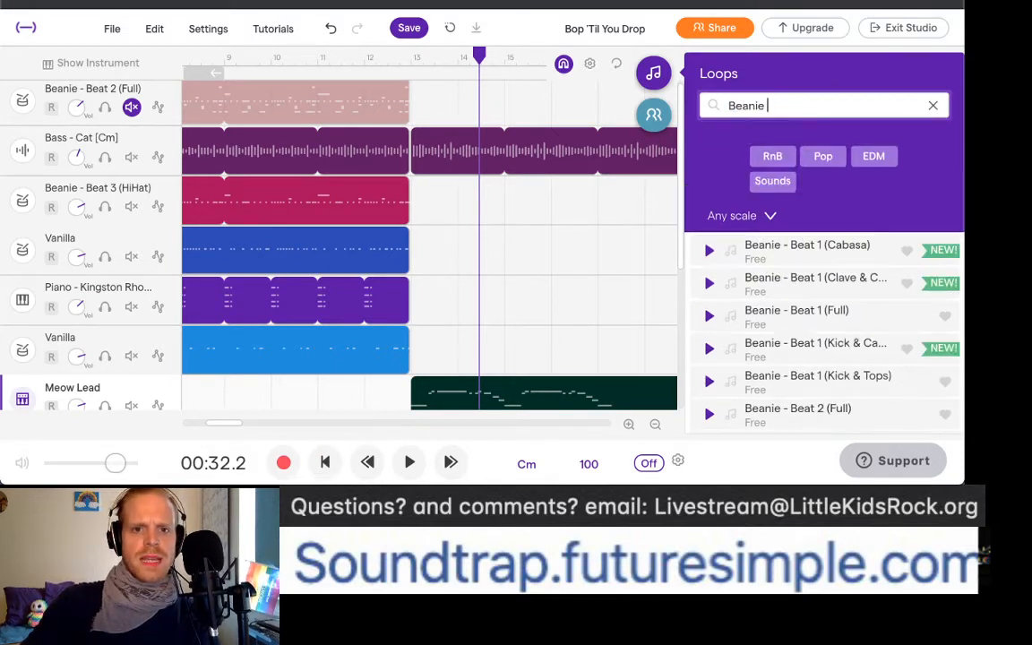
pyautogui.write(' -')
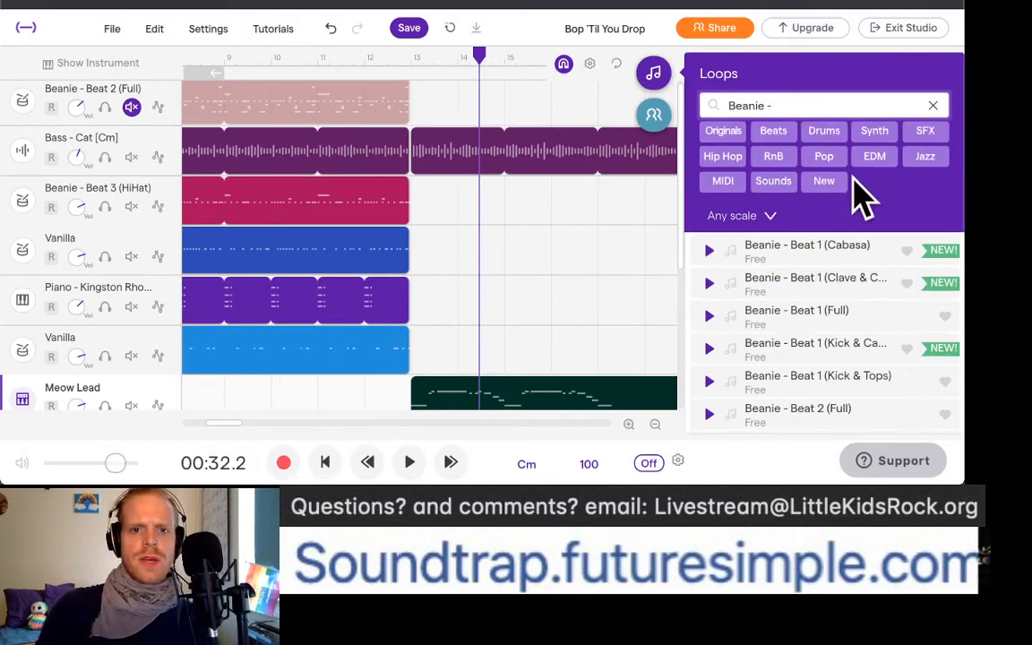
# Step: Audition the Beanie loops Beat 1 (Full), Beat 2 (Full) and Beat 1 (Kick & Tops)
pyautogui.click(712, 317)
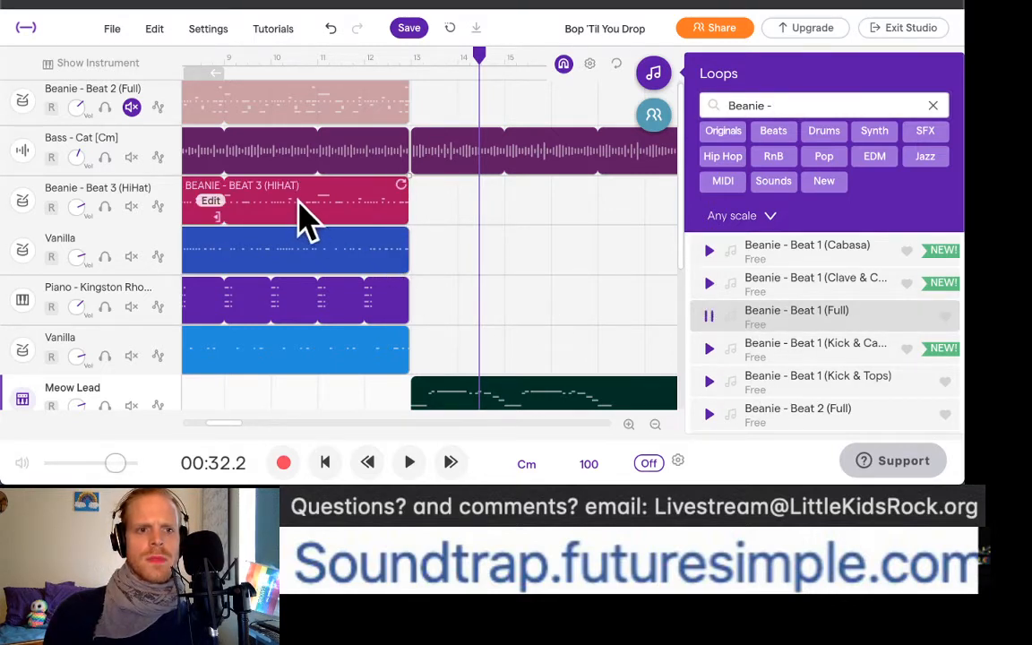
pyautogui.scroll(-1, 724, 334)
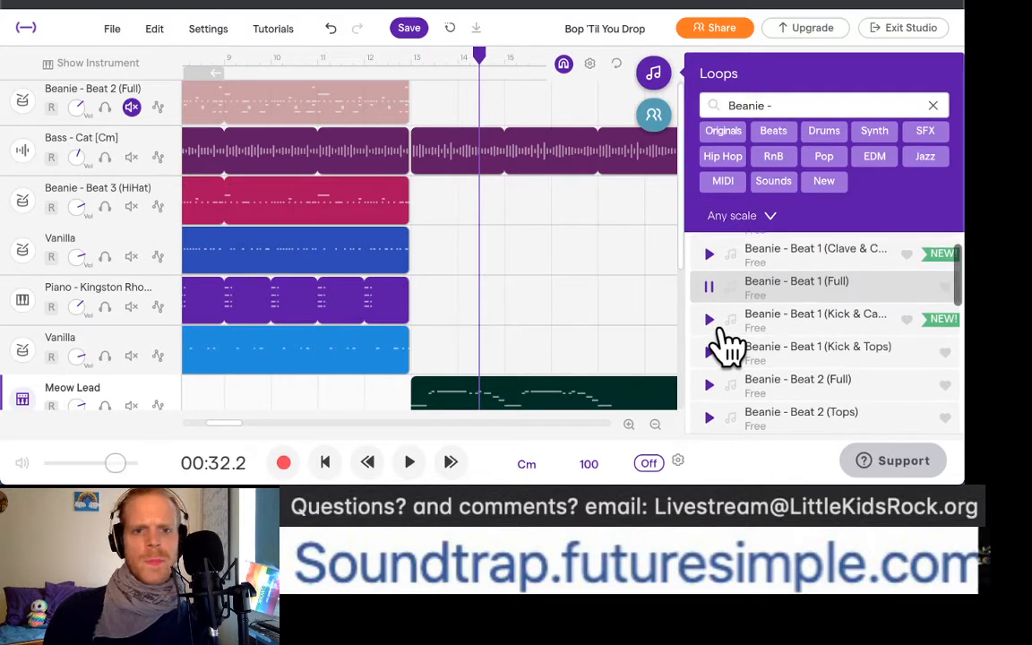
pyautogui.click(710, 385)
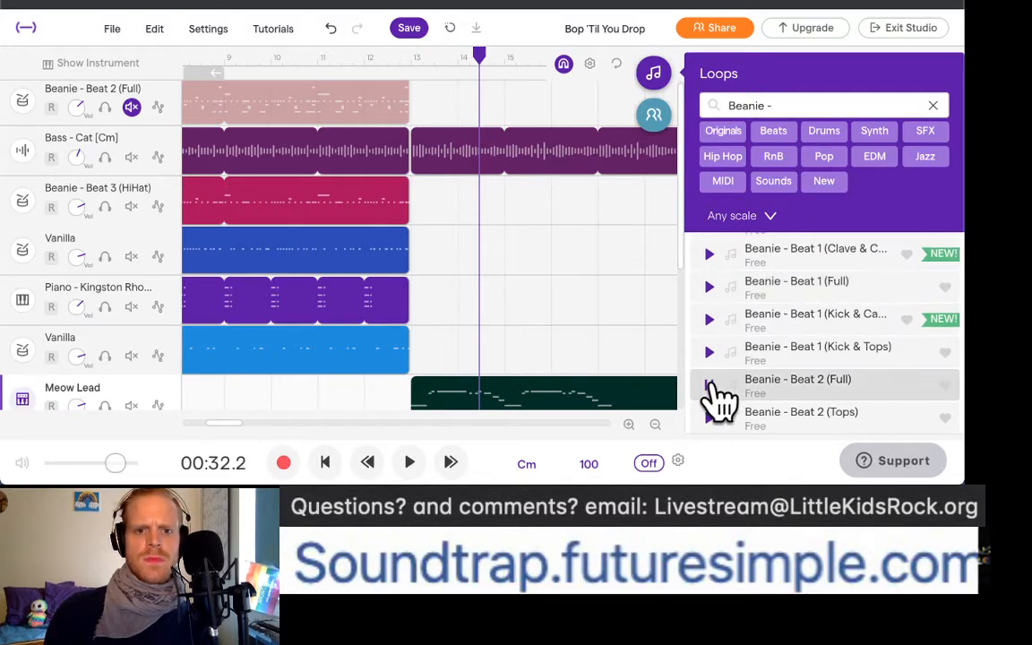
pyautogui.click(709, 352)
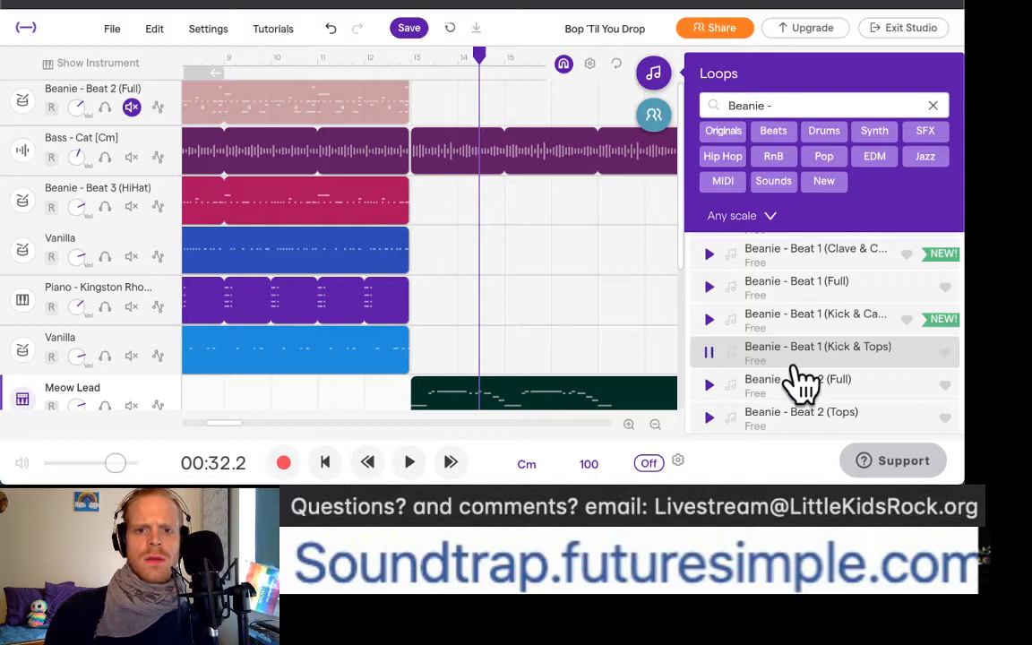
pyautogui.scroll(-1, 797, 380)
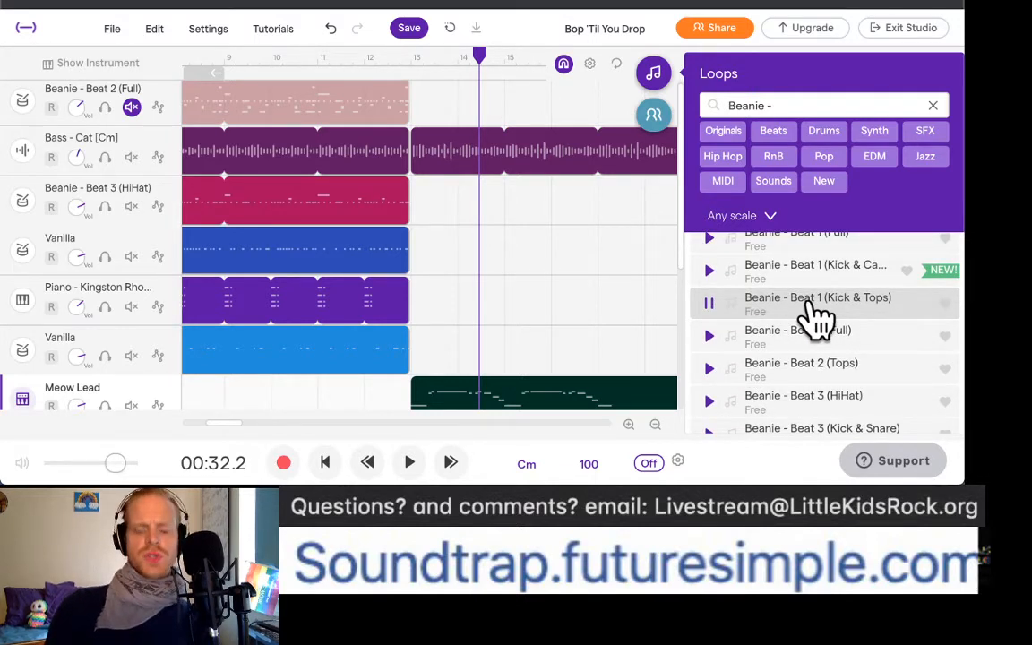
pyautogui.click(709, 304)
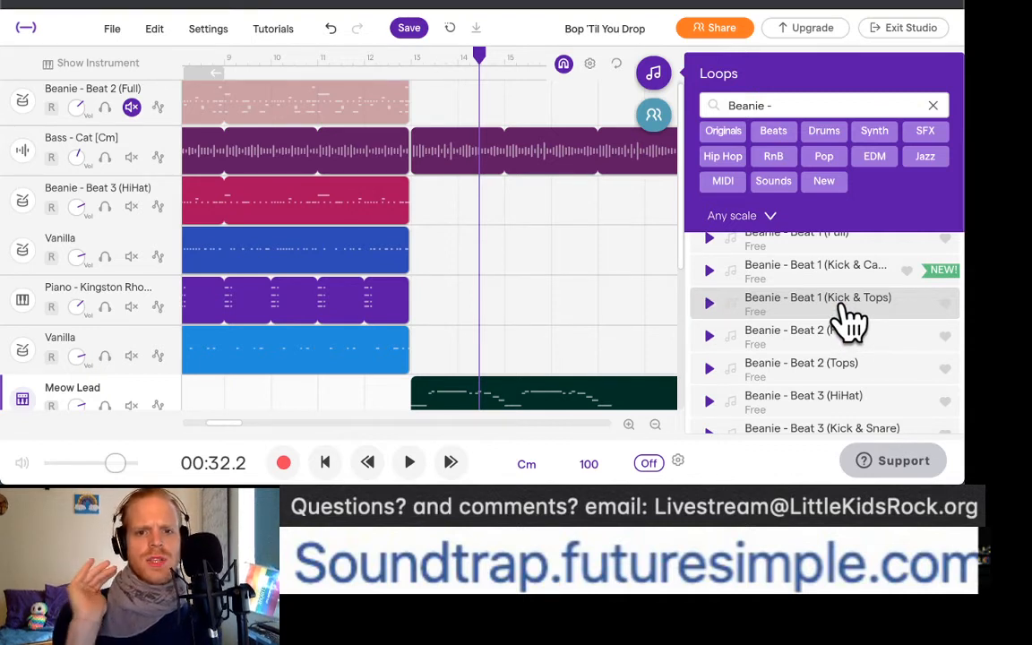
pyautogui.scroll(-1, 716, 437)
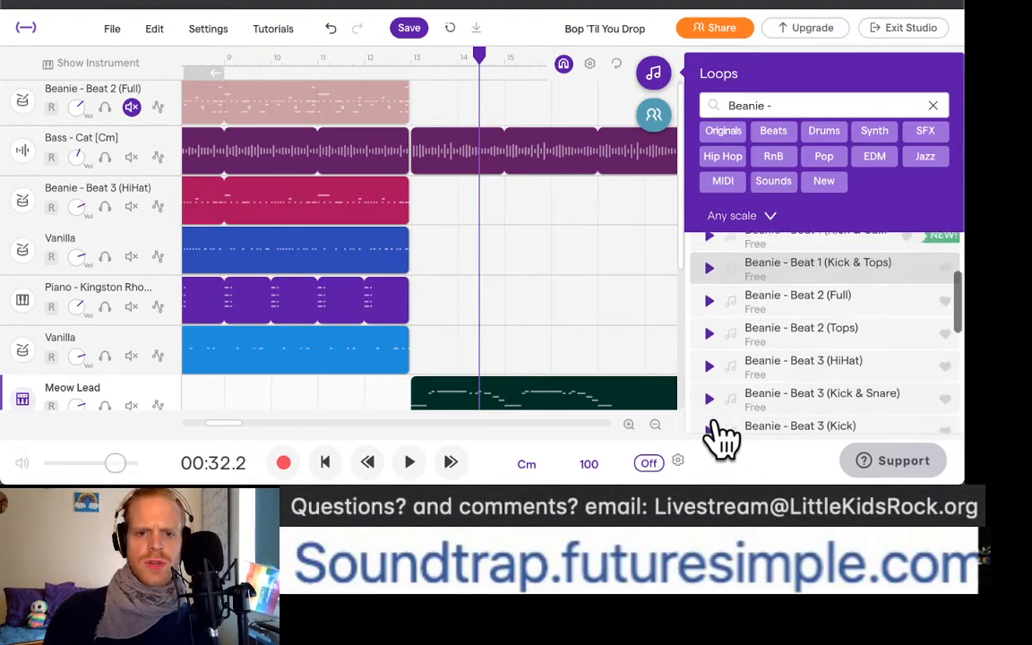
# Step: Audition Beanie - Beat 3 (Kick & Snare) and add it to the Beanie - Beat 3 (HiHat) track at bar 13
pyautogui.click(708, 390)
pyautogui.scroll(-2, 760, 394)
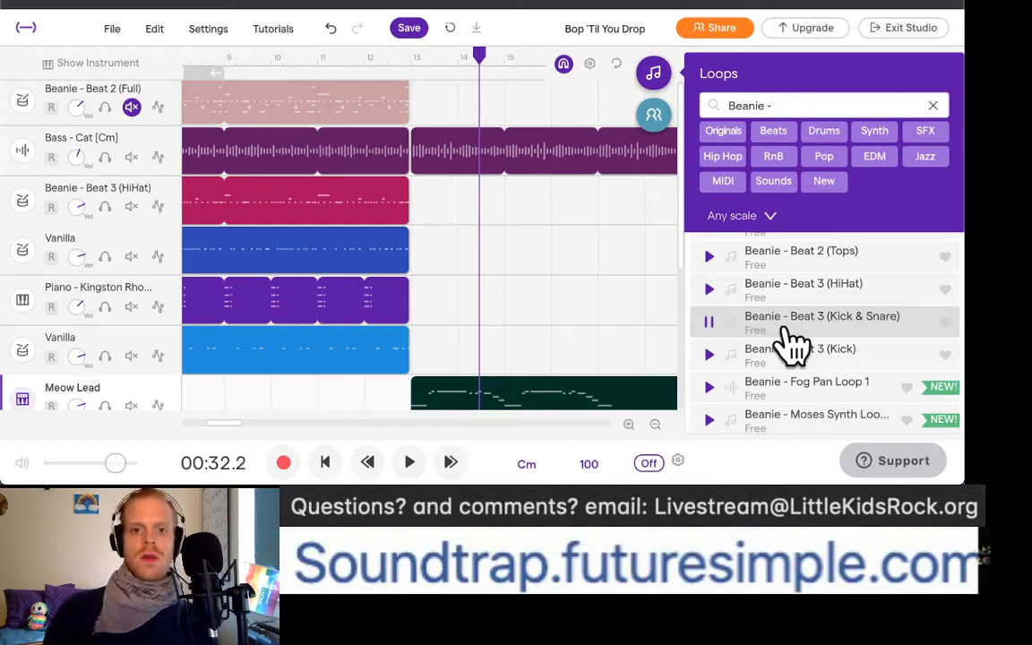
pyautogui.moveTo(822, 342); pyautogui.dragTo(423, 220)
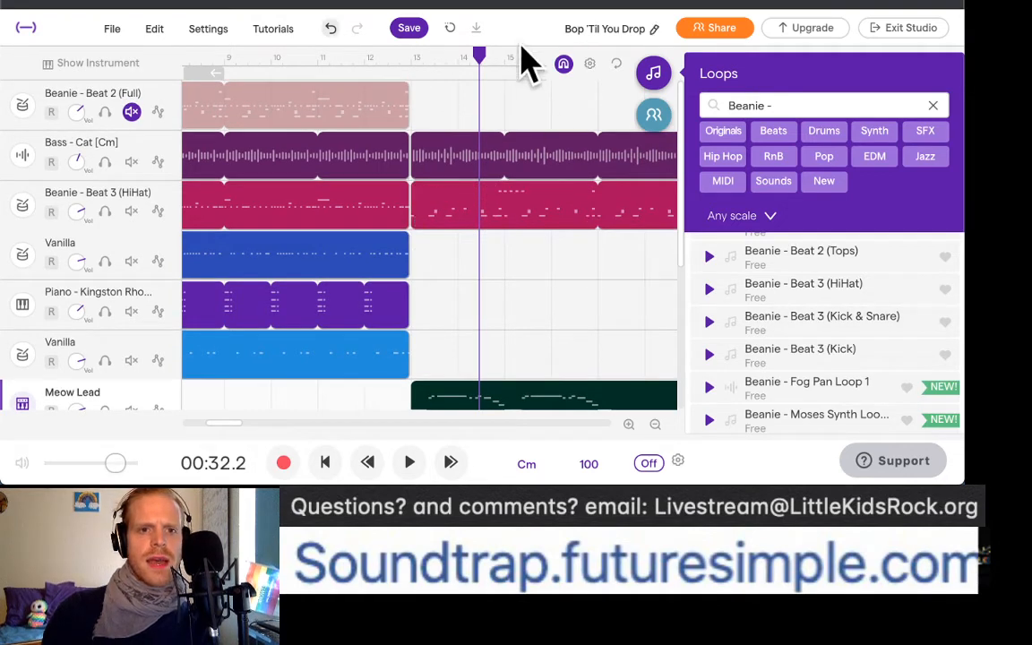
# Step: Play the new section from bar 13 with the Kick & Snare beat
pyautogui.click(414, 57)
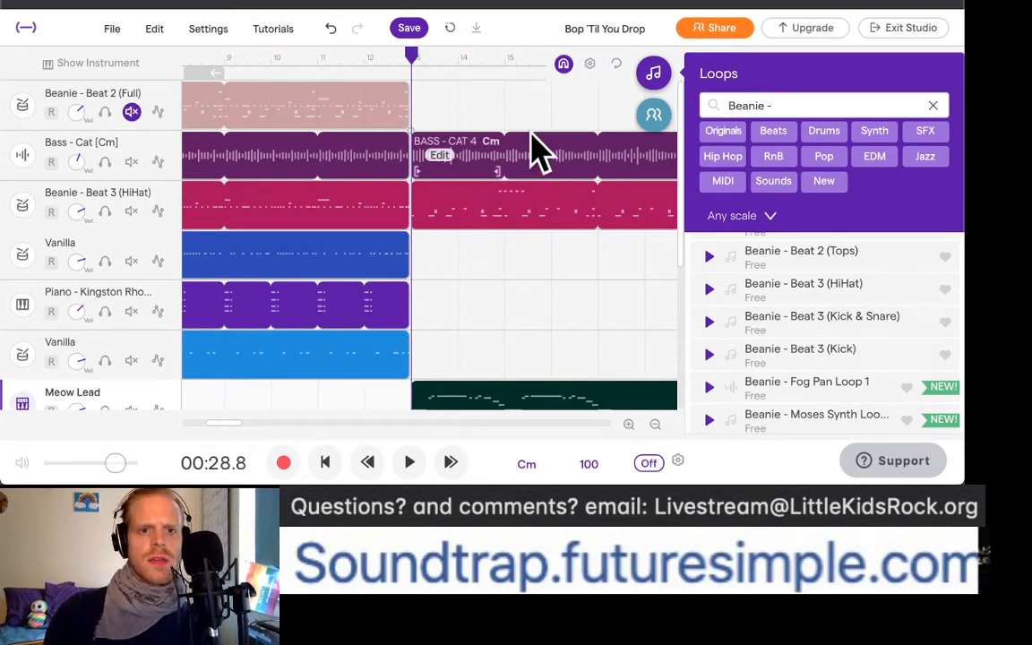
pyautogui.click(410, 463)
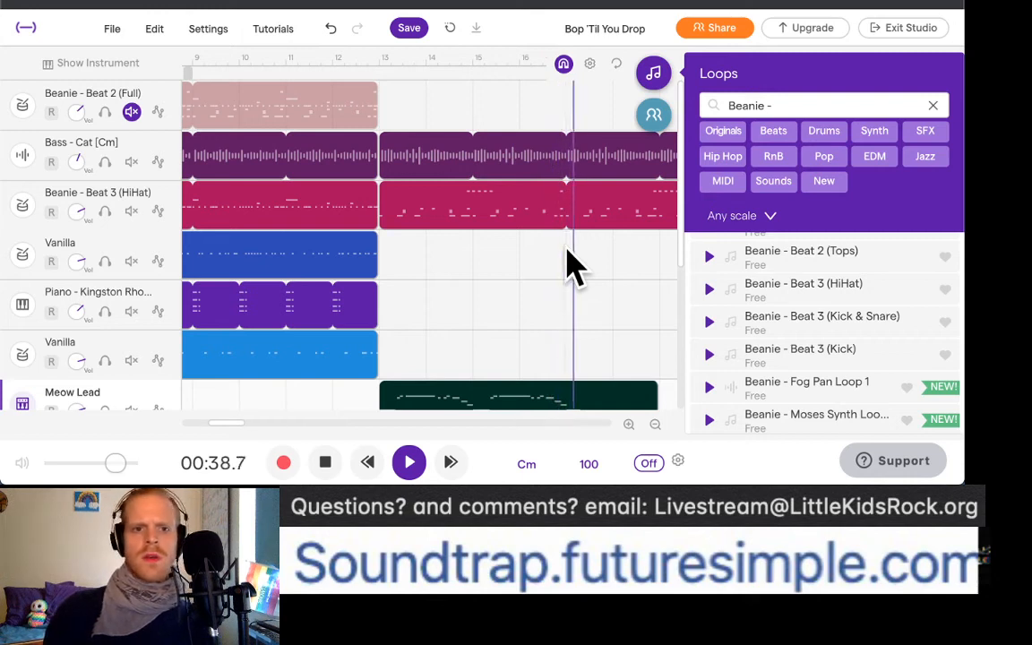
pyautogui.click(325, 462)
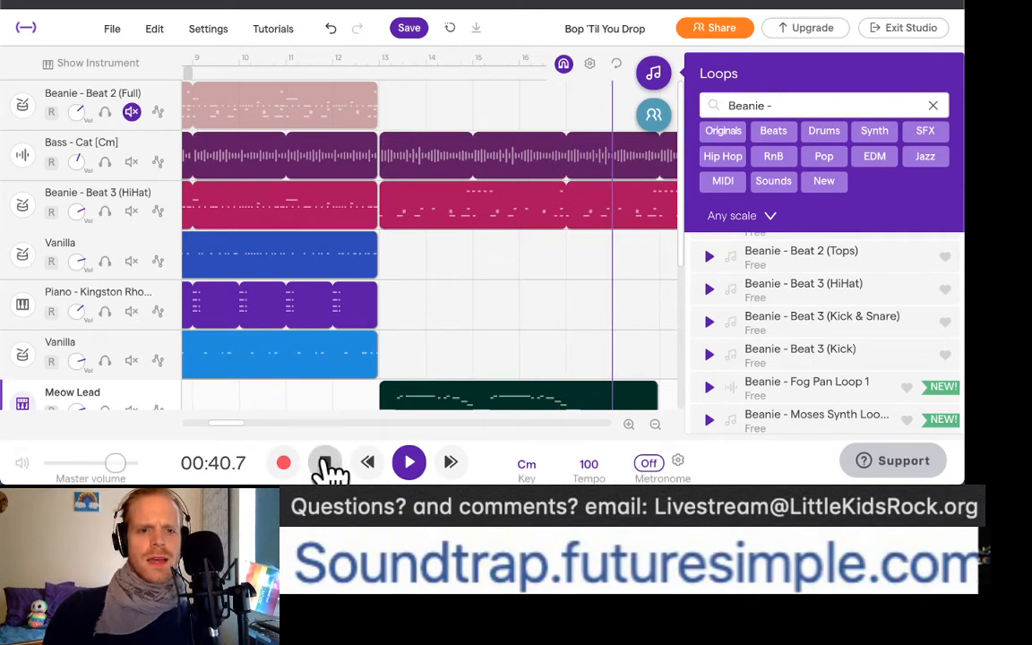
# Step: Shorten the repeating part of the Beanie - Beat 3 (Kick & Snare) region to end at bar 15, so it loops every two bars
pyautogui.hscroll(2, 511, 88)
pyautogui.click(529, 63)
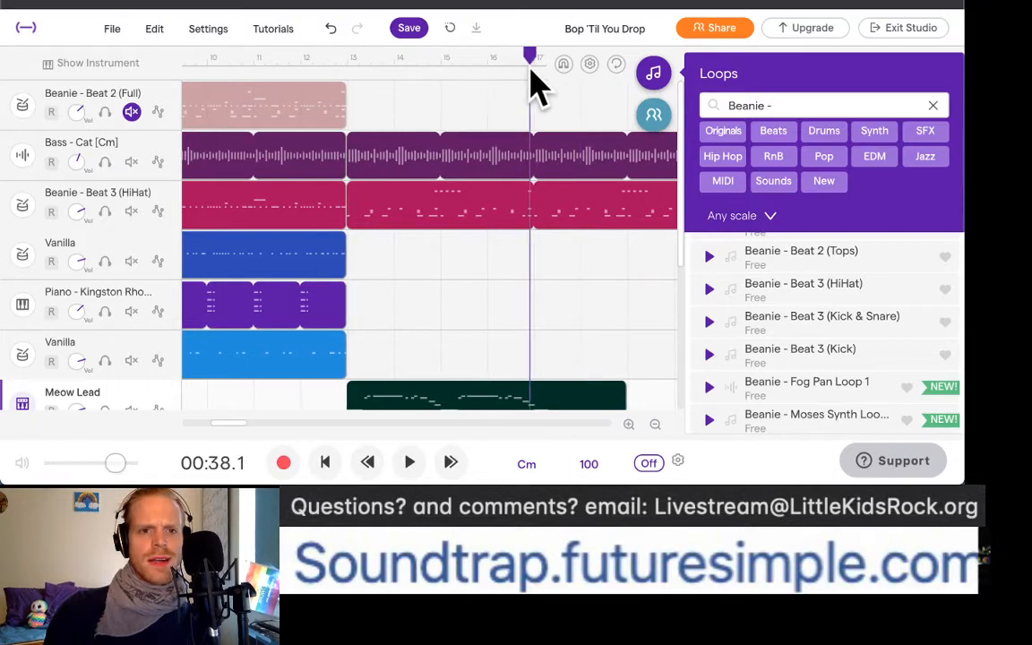
pyautogui.moveTo(530, 56); pyautogui.dragTo(441, 52)
pyautogui.click(563, 64)
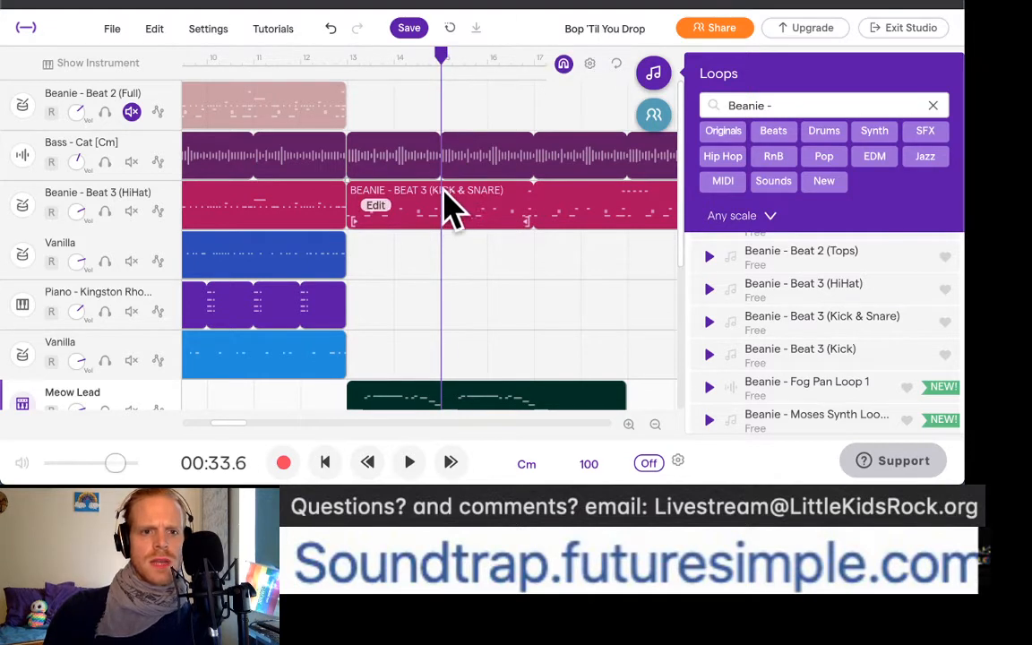
pyautogui.click(450, 219)
pyautogui.moveTo(527, 220); pyautogui.dragTo(438, 225)
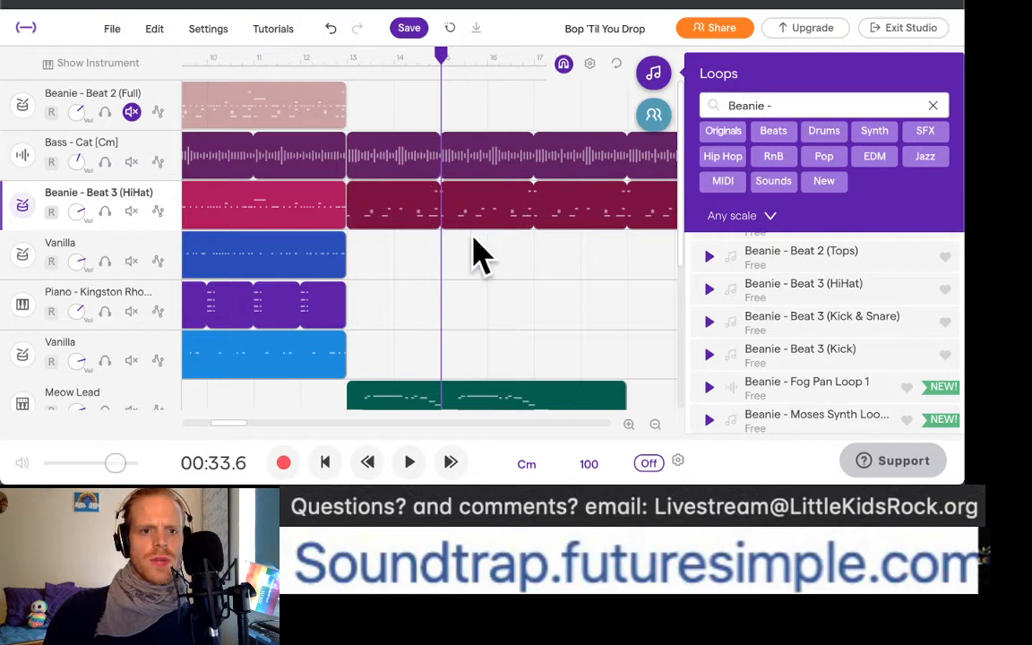
# Step: Extend the loops of the blue Vanilla, Piano and light-blue Vanilla regions together to the end of the Meow Lead region
pyautogui.click(473, 238)
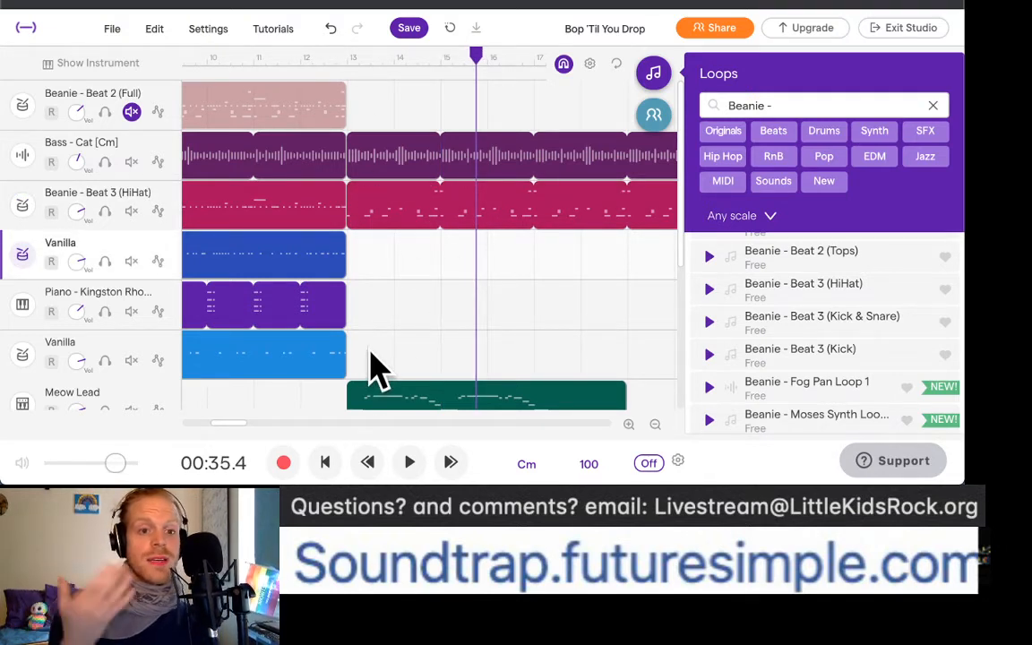
pyautogui.moveTo(369, 350); pyautogui.dragTo(256, 255)
pyautogui.hscroll(-3, 257, 254)
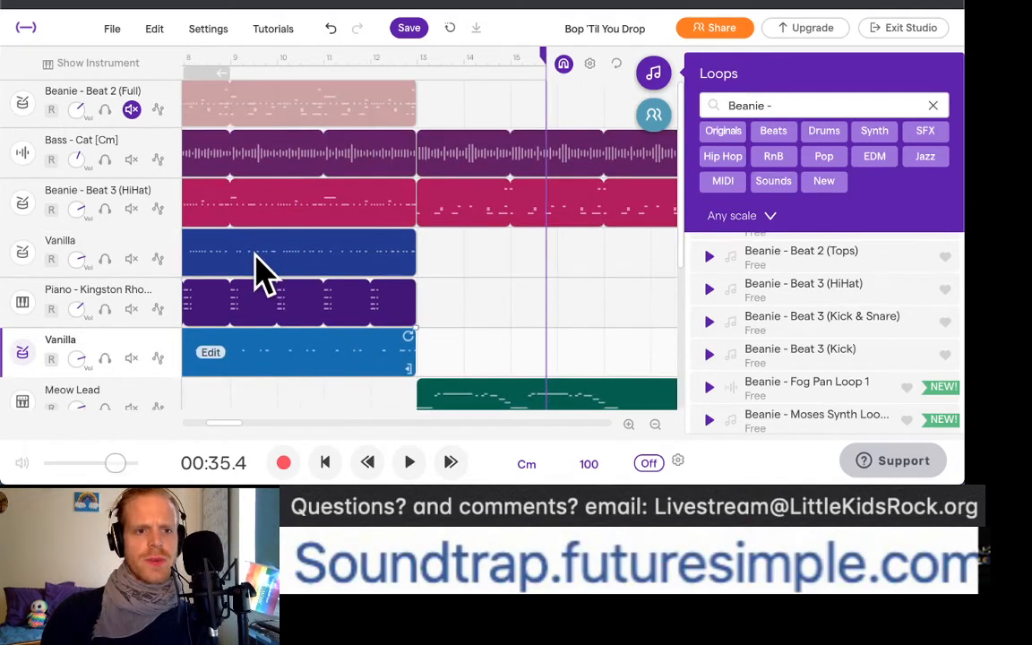
pyautogui.moveTo(410, 249); pyautogui.dragTo(594, 239)
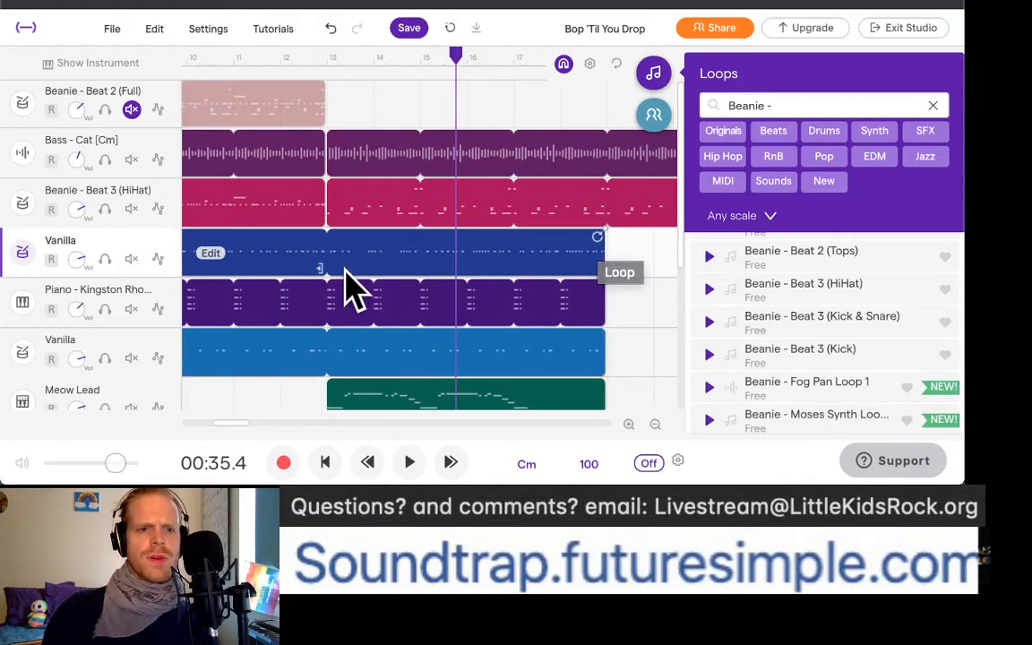
# Step: Copy the green Vanilla track's opening region from bars 1 to 4 to bar 13 and loop it to the Meow Lead region's end
pyautogui.hscroll(-2, 381, 300)
pyautogui.hscroll(-4, 380, 300)
pyautogui.scroll(-2, 380, 300)
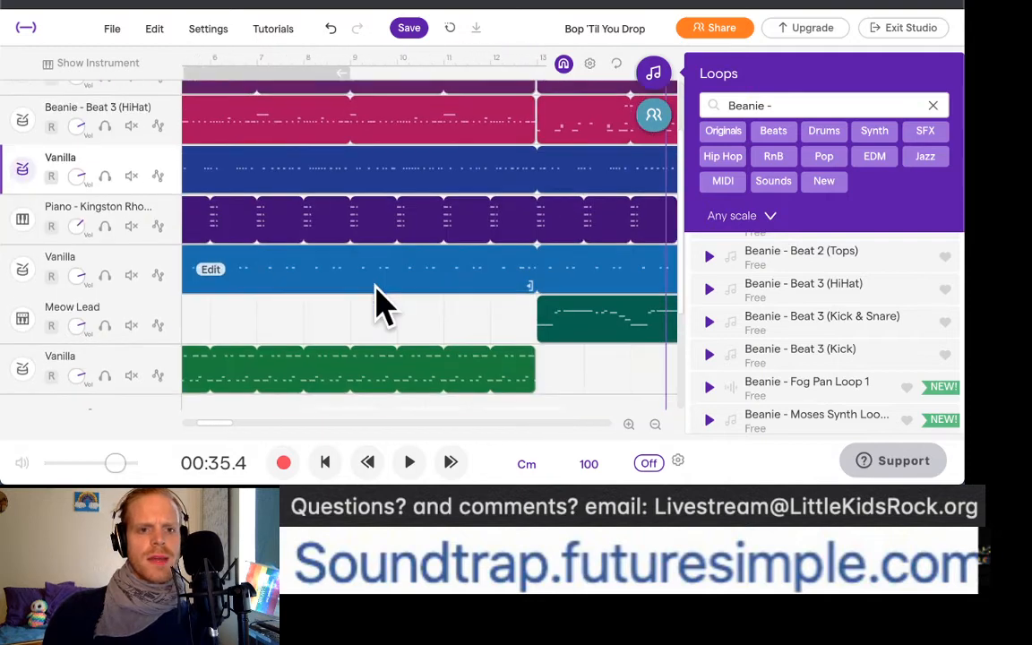
pyautogui.scroll(-1, 378, 305)
pyautogui.hscroll(-1, 378, 305)
pyautogui.click(376, 330)
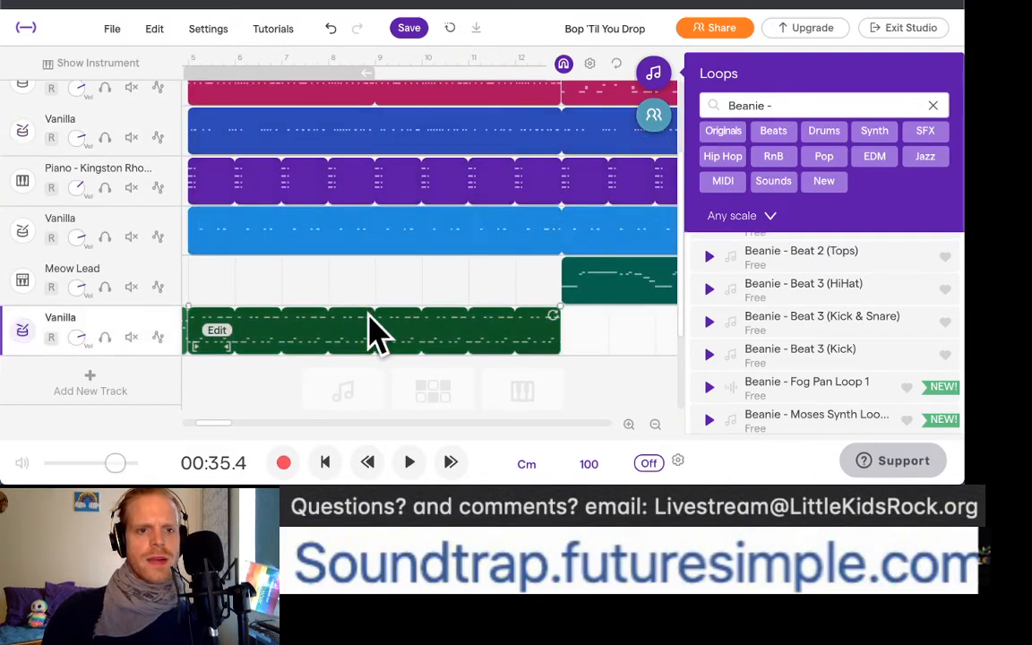
pyautogui.hscroll(-4, 375, 330)
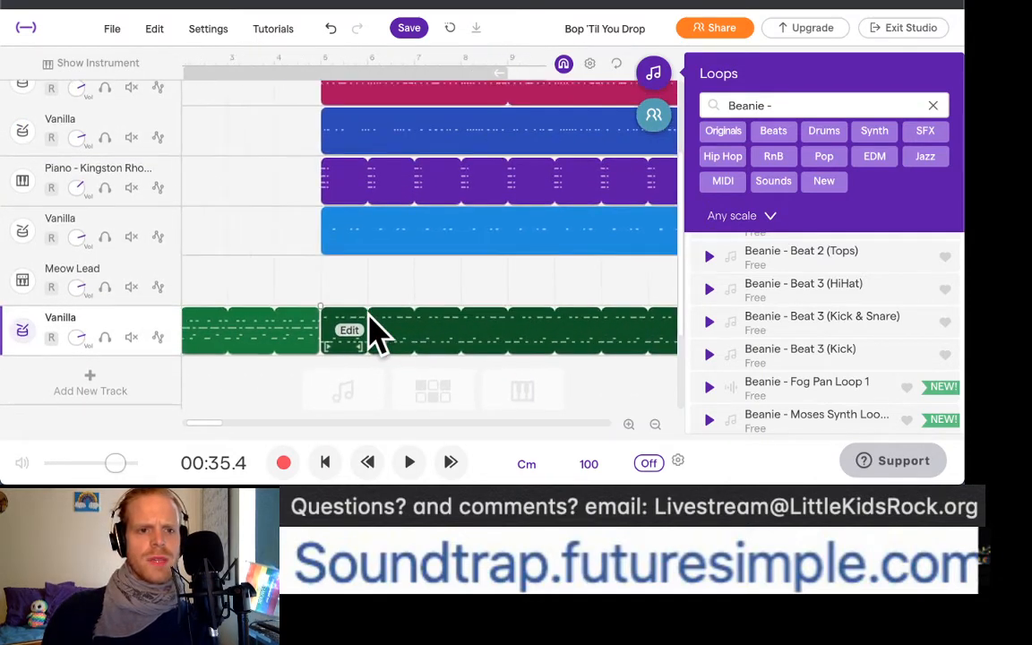
pyautogui.scroll(-5, 296, 333)
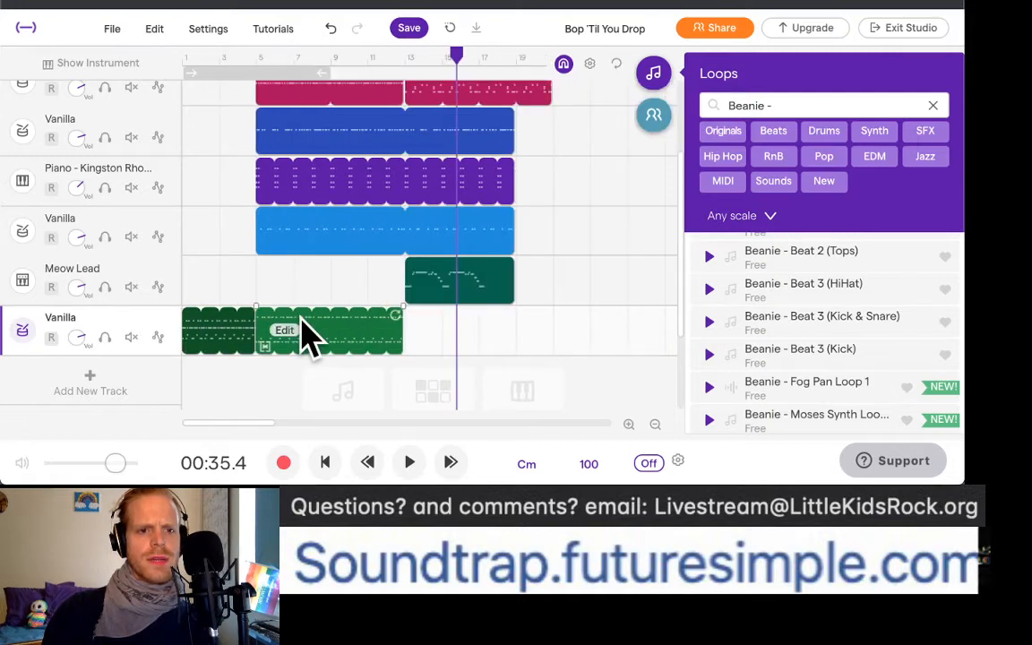
pyautogui.click(405, 56)
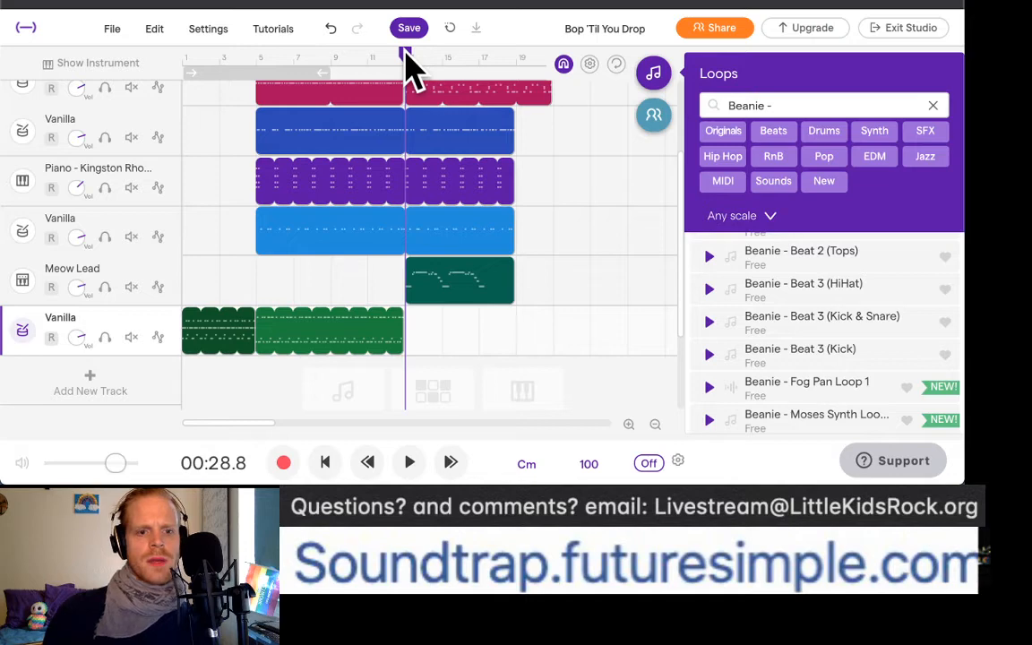
pyautogui.hotkey('ctrl', 'v')
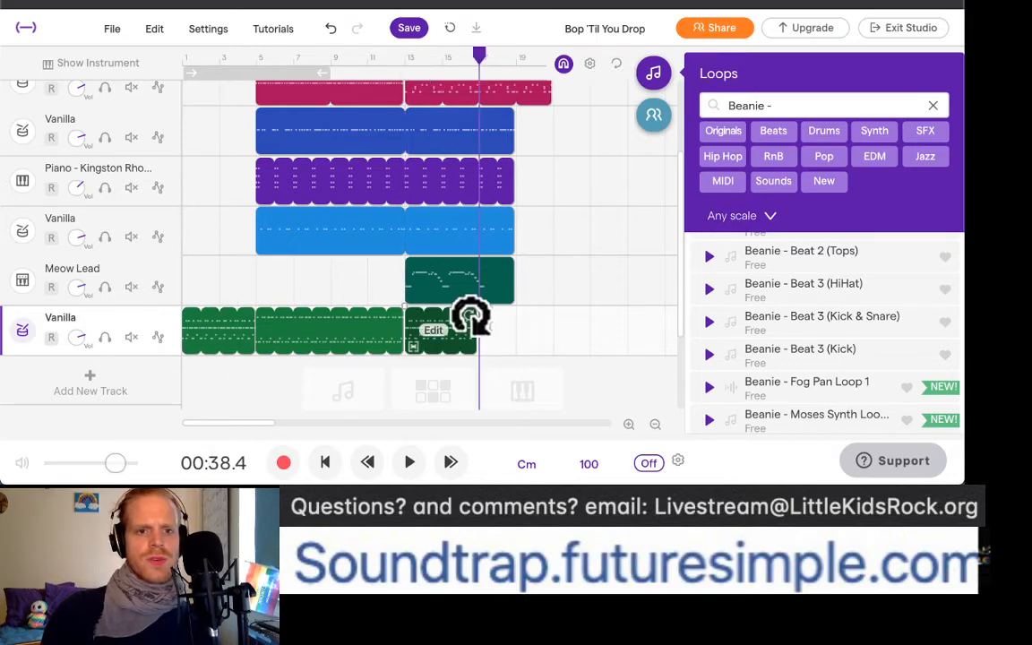
# Step: Trim the Beanie - Beat 3 (Kick & Snare) and Bass - Cat 4 loops to end with the Meow Lead region
pyautogui.scroll(3, 504, 316)
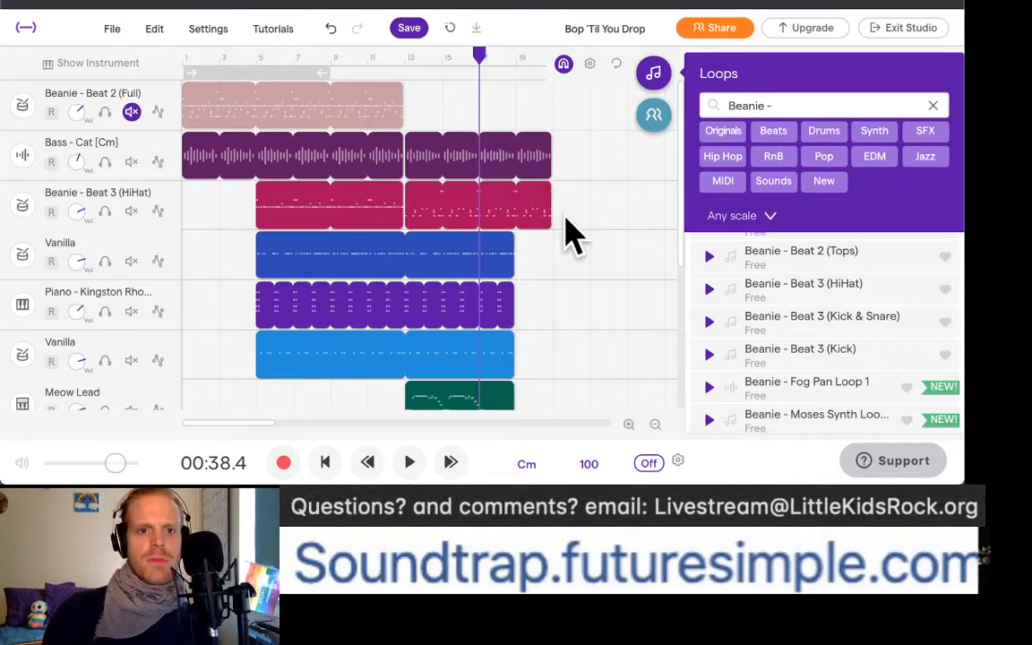
pyautogui.moveTo(544, 192); pyautogui.dragTo(516, 197)
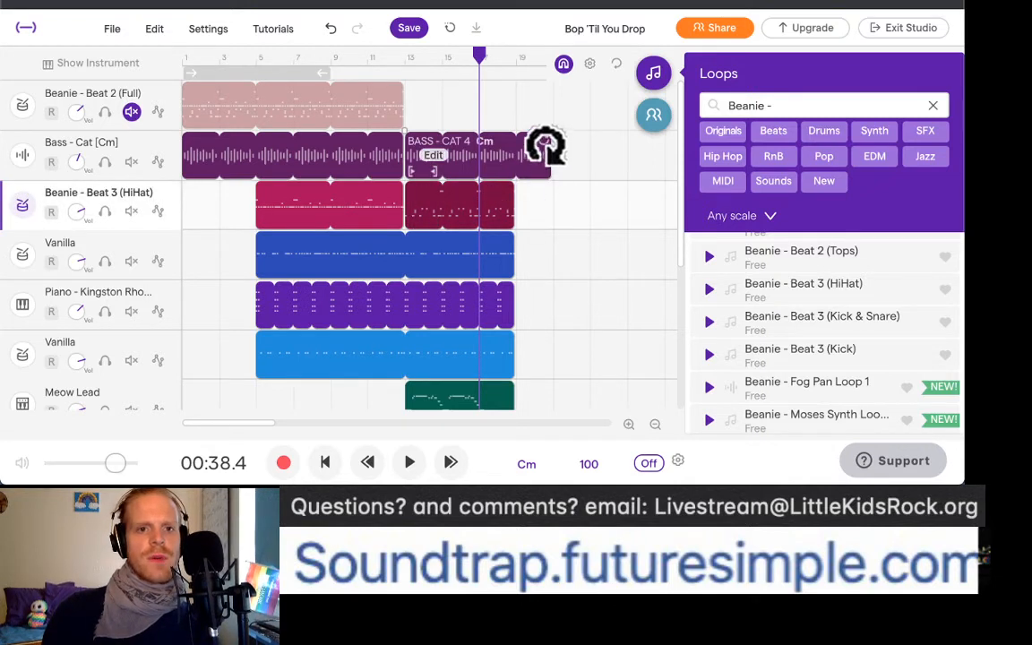
pyautogui.moveTo(546, 142); pyautogui.dragTo(523, 149)
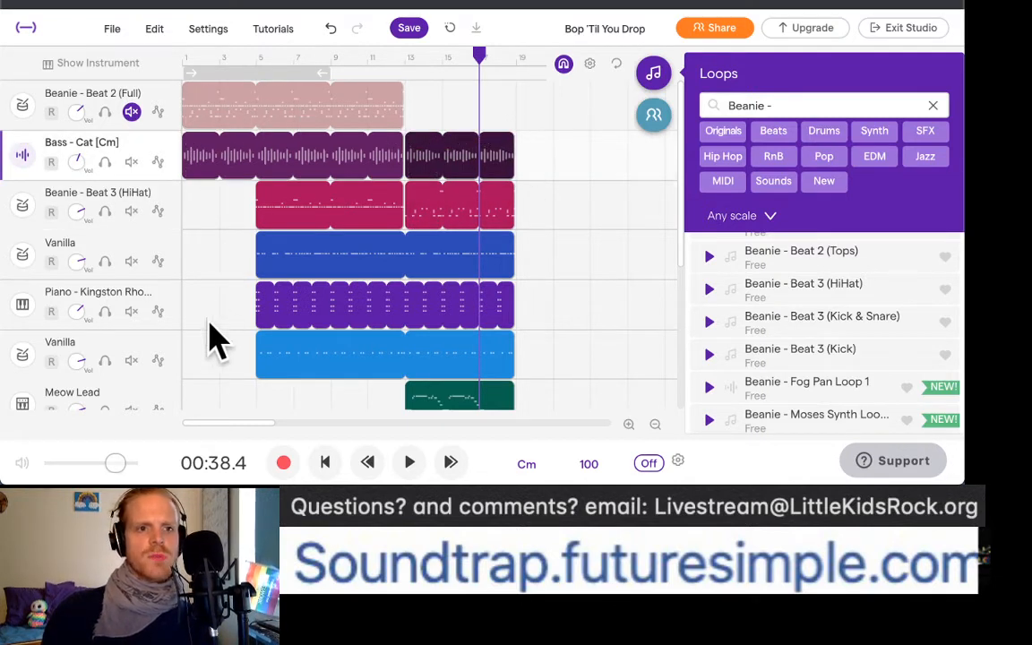
# Step: Play the whole arrangement from the beginning, checking all tracks through the new section with the Meow Lead melody
pyautogui.click(325, 463)
pyautogui.press('space')
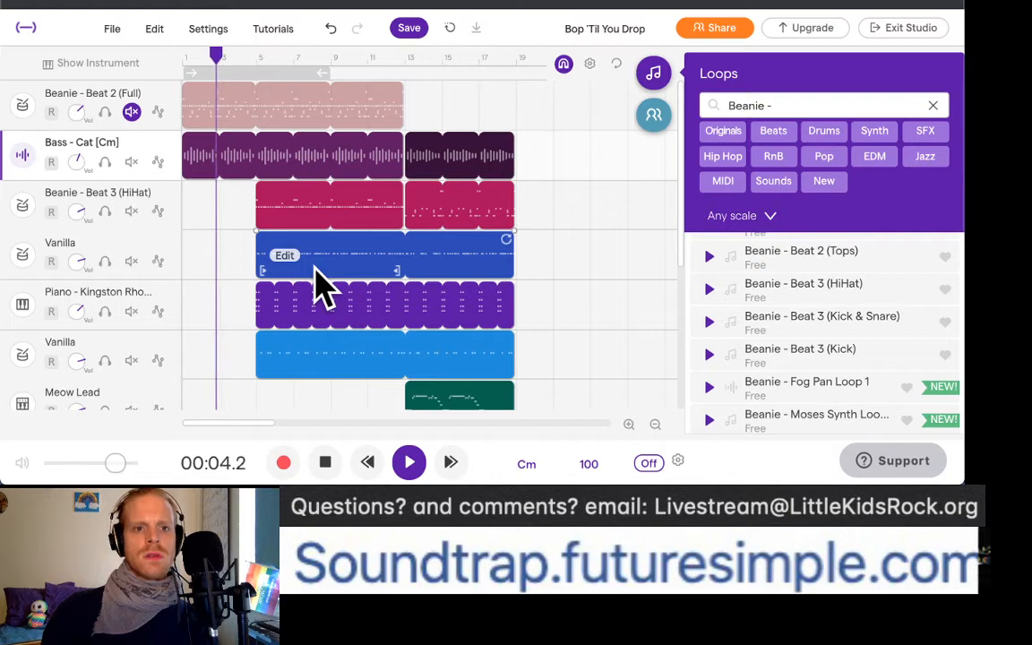
pyautogui.scroll(-1, 323, 284)
pyautogui.scroll(-1, 323, 286)
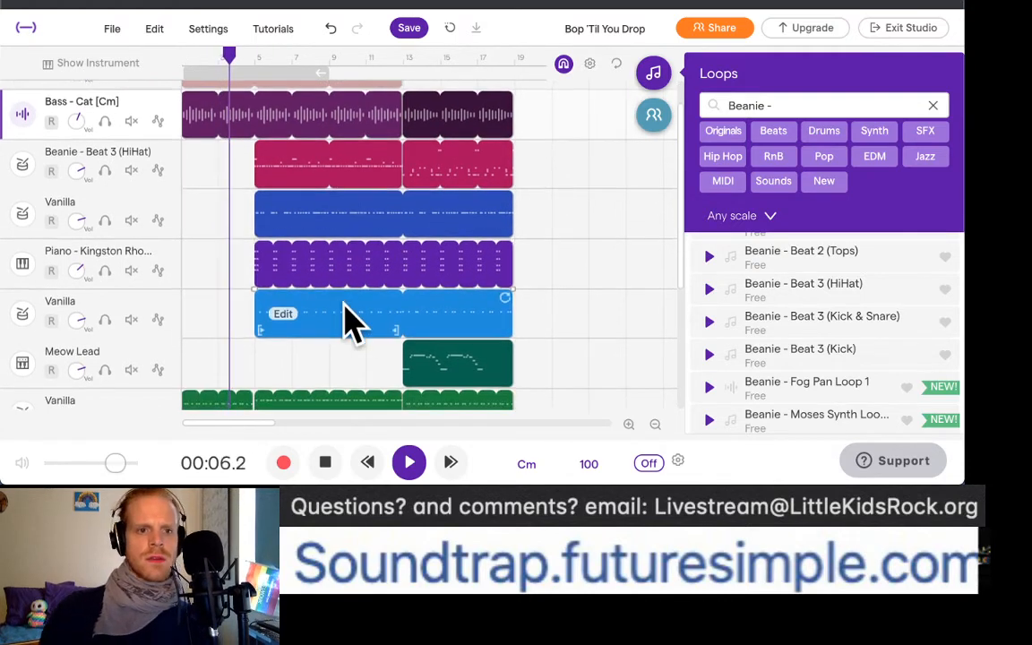
pyautogui.scroll(-1, 345, 316)
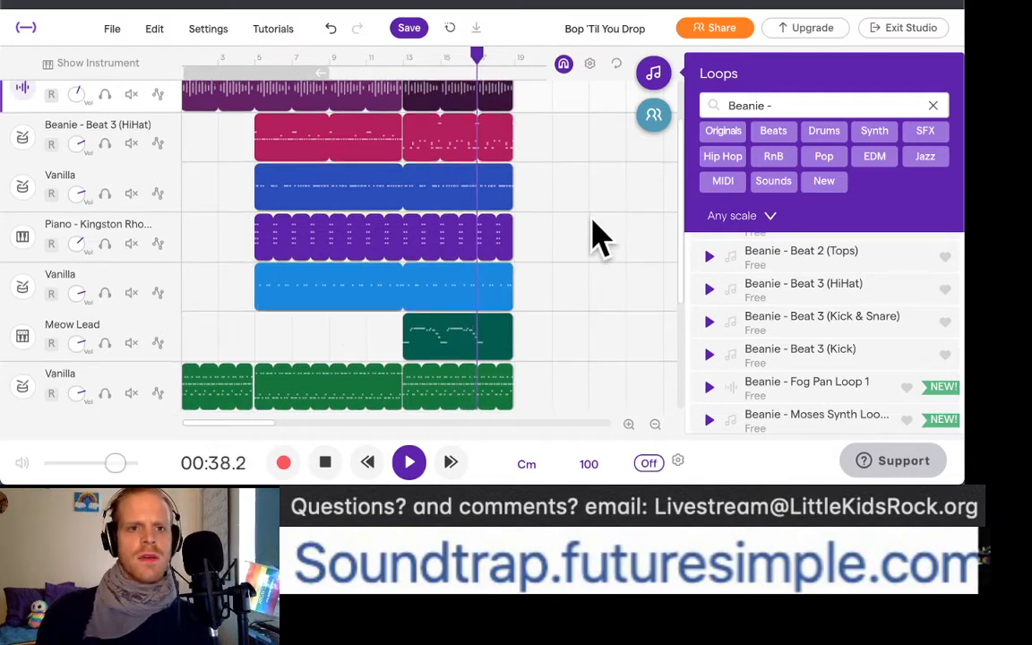
pyautogui.scroll(2, 596, 233)
pyautogui.scroll(-1, 594, 238)
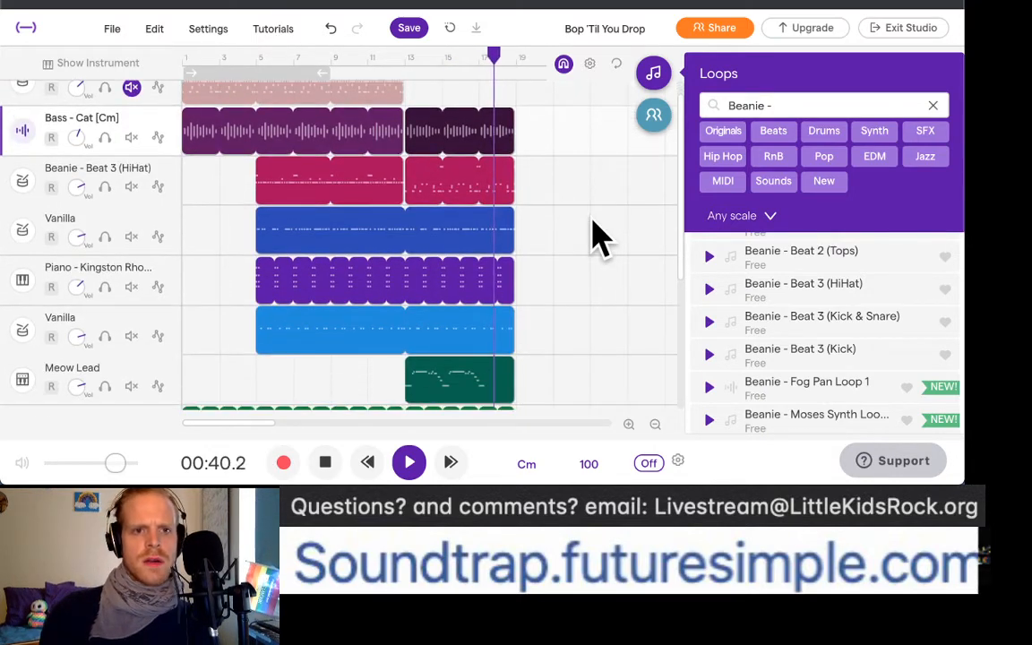
pyautogui.press('space')
pyautogui.scroll(-1, 574, 246)
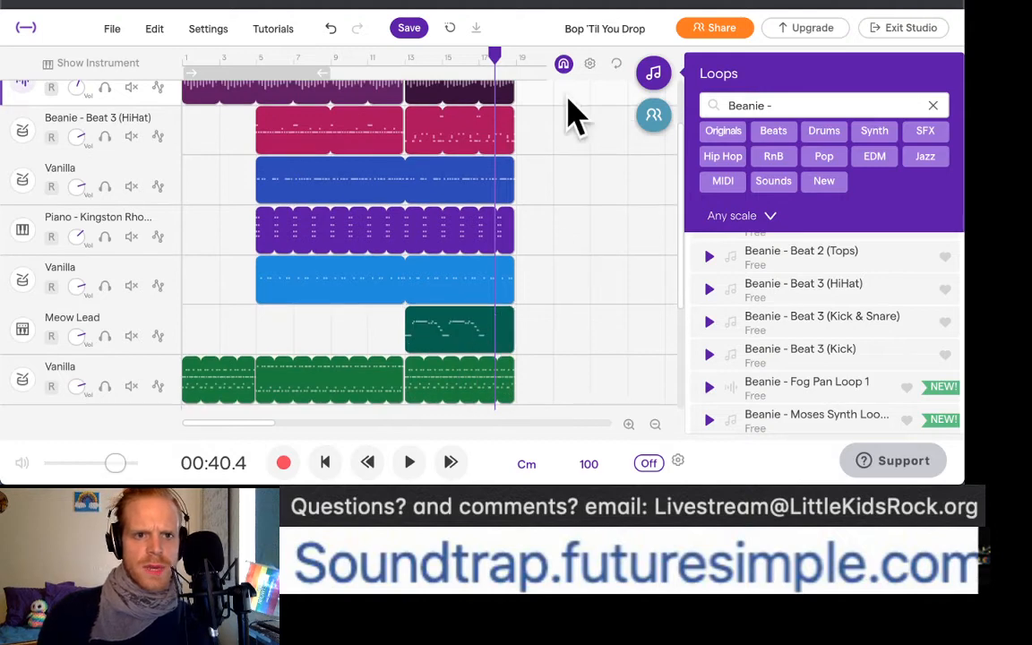
pyautogui.click(479, 58)
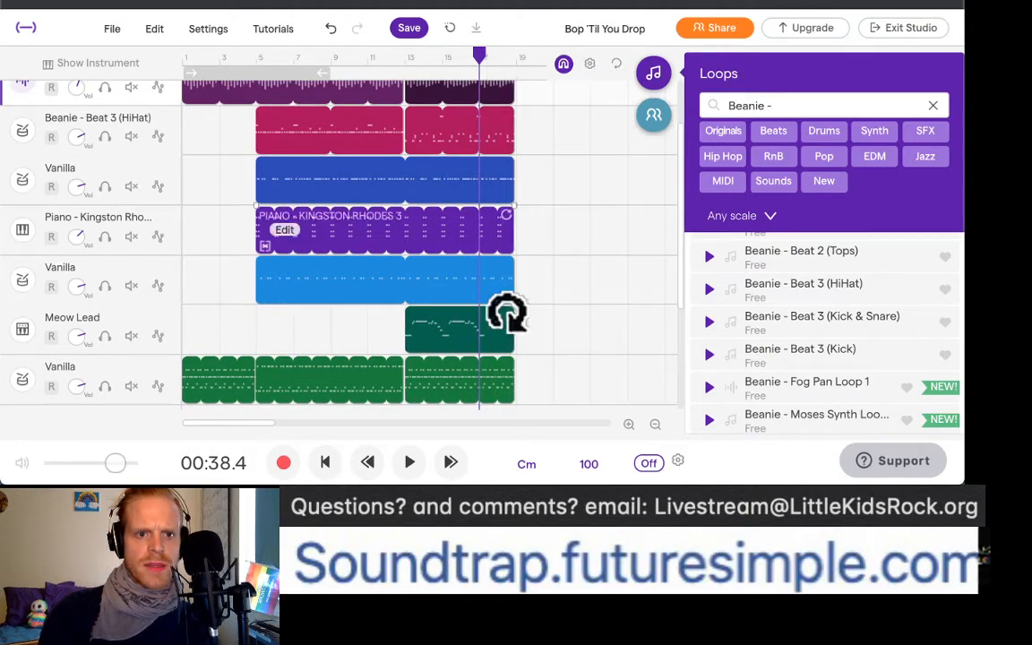
pyautogui.moveTo(531, 376); pyautogui.dragTo(403, 101)
pyautogui.click(404, 59)
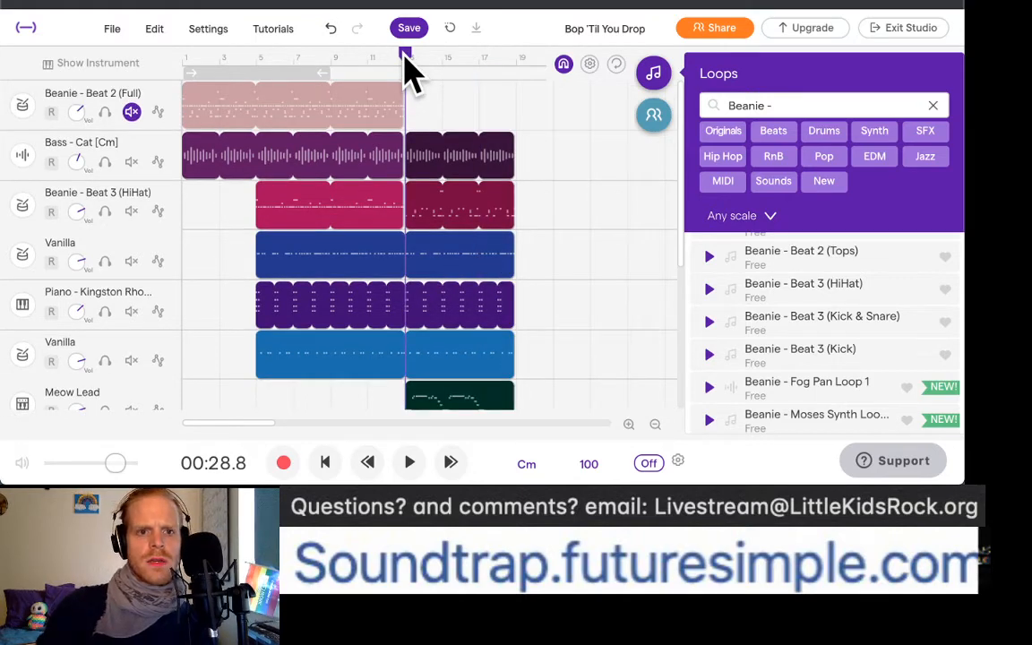
pyautogui.press('super+t')
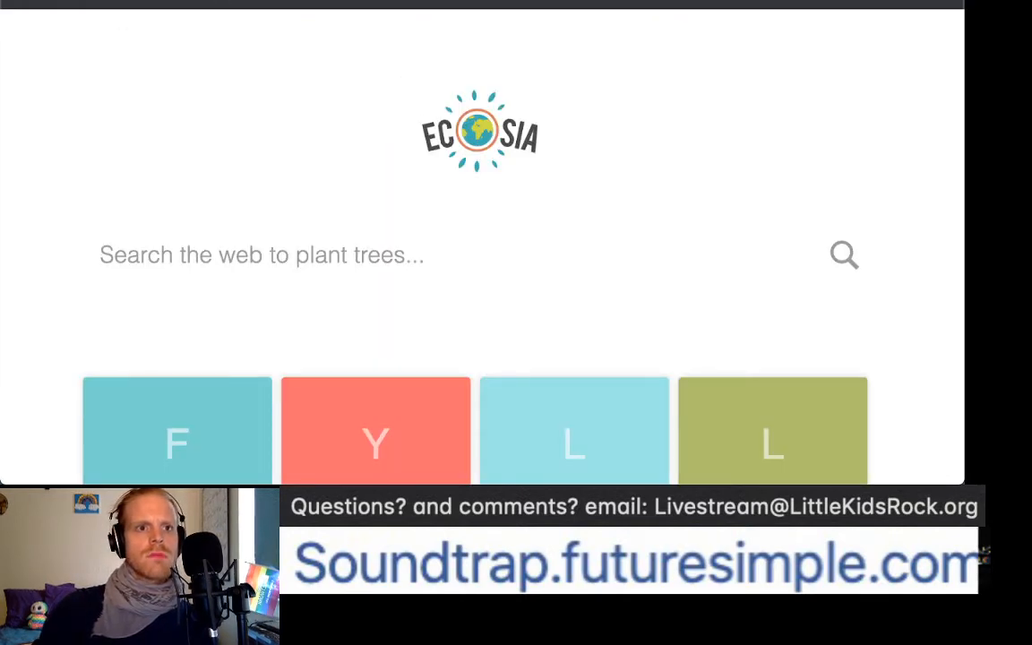
pyautogui.press('super+w')
# Step: Copy the Meow Lead region to bar 17 and shorten the copy so it ends at bar 21
pyautogui.scroll(-1, 482, 206)
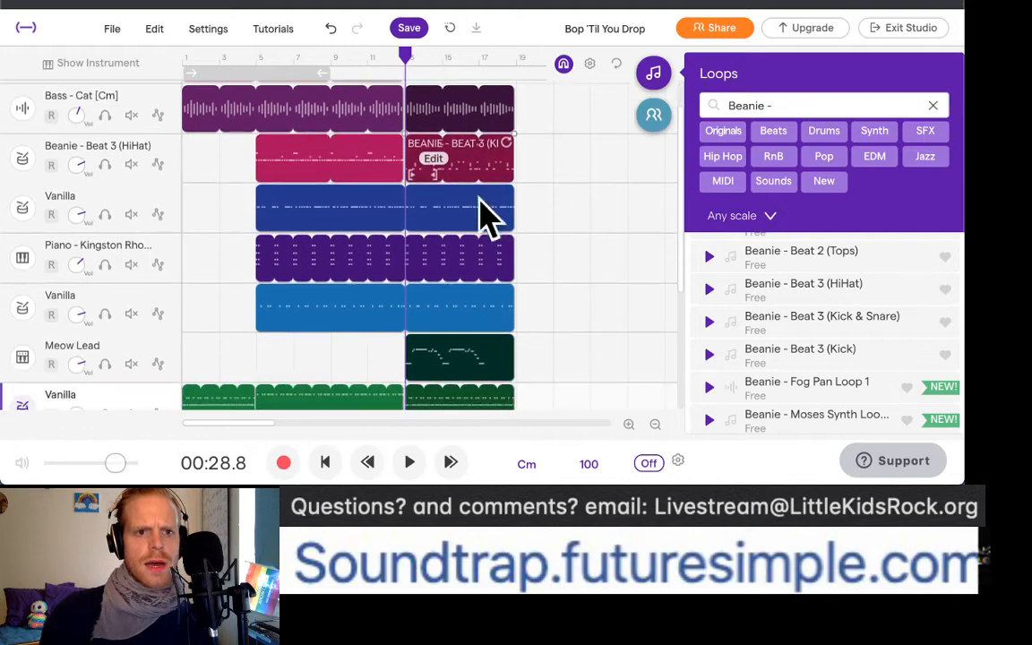
pyautogui.scroll(-1, 587, 352)
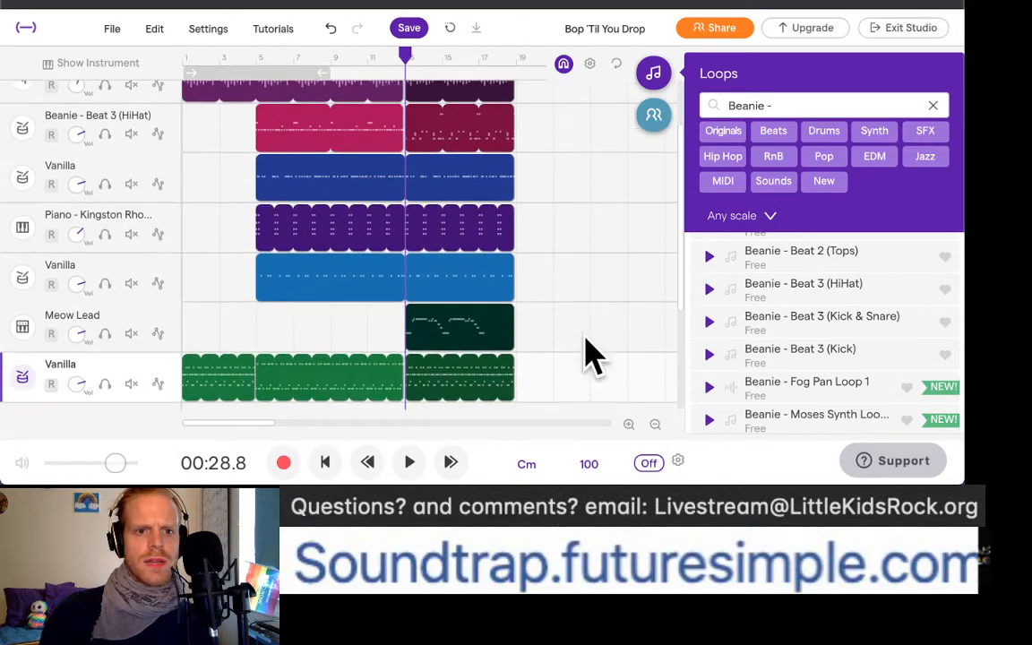
pyautogui.scroll(-2, 587, 351)
pyautogui.click(484, 309)
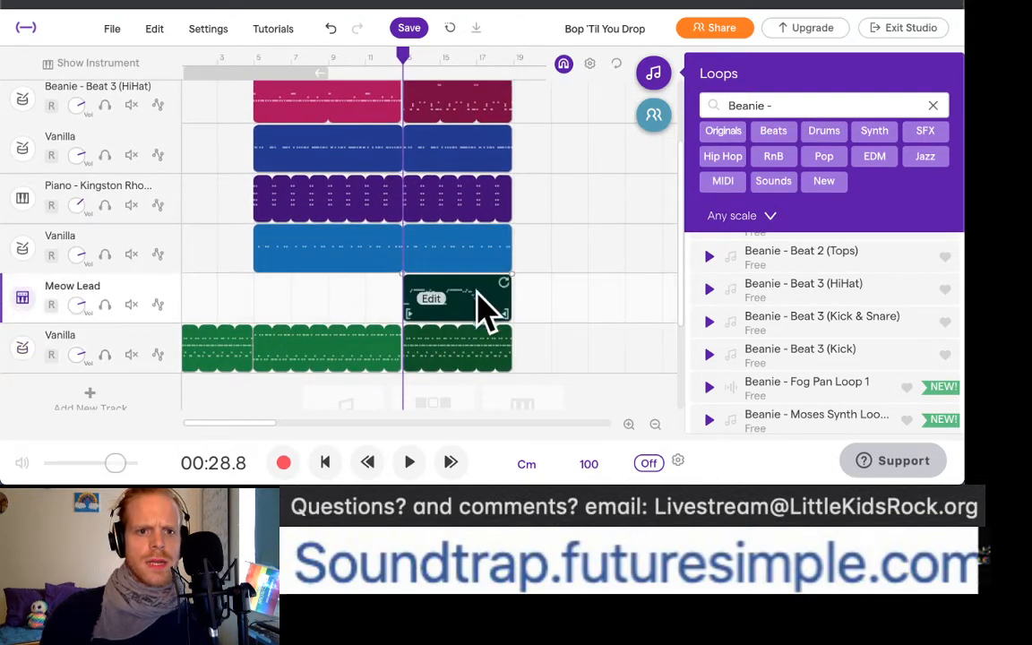
pyautogui.click(534, 330)
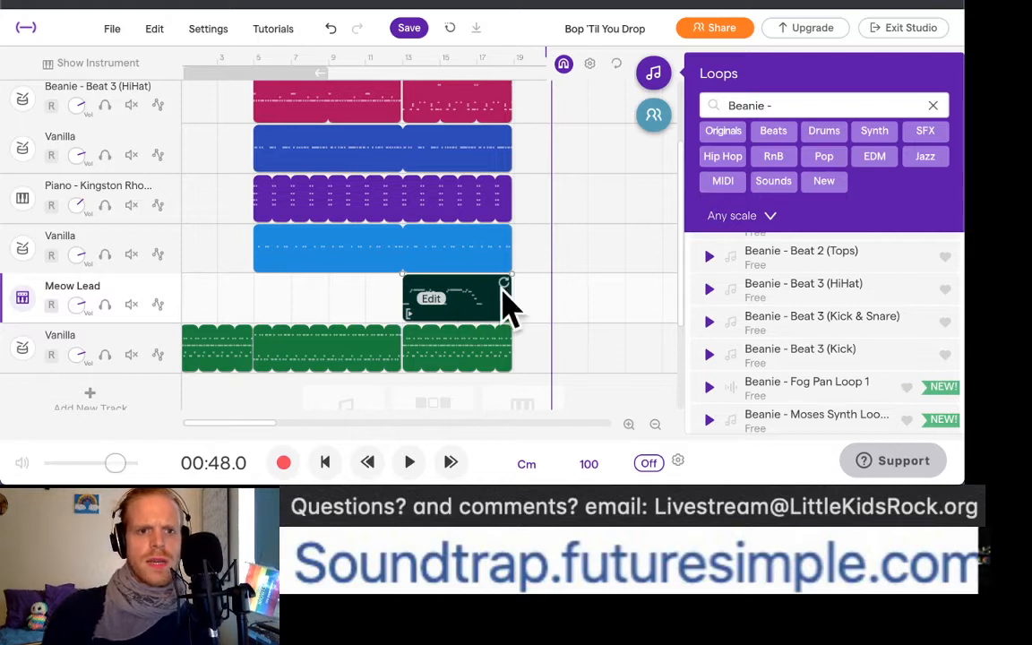
pyautogui.click(478, 58)
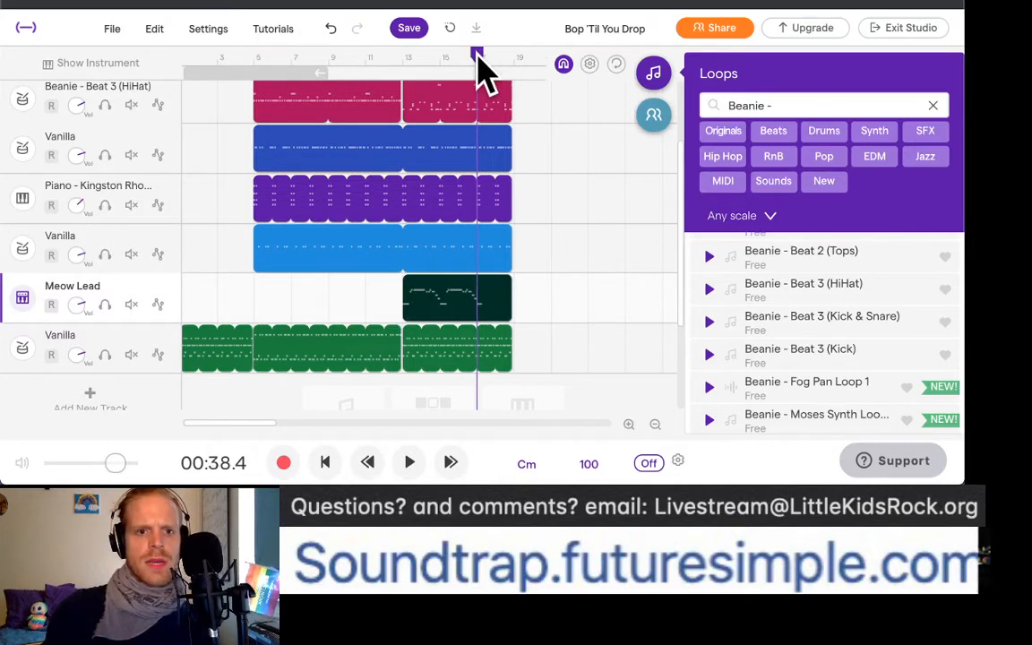
pyautogui.hotkey('ctrl', 'v')
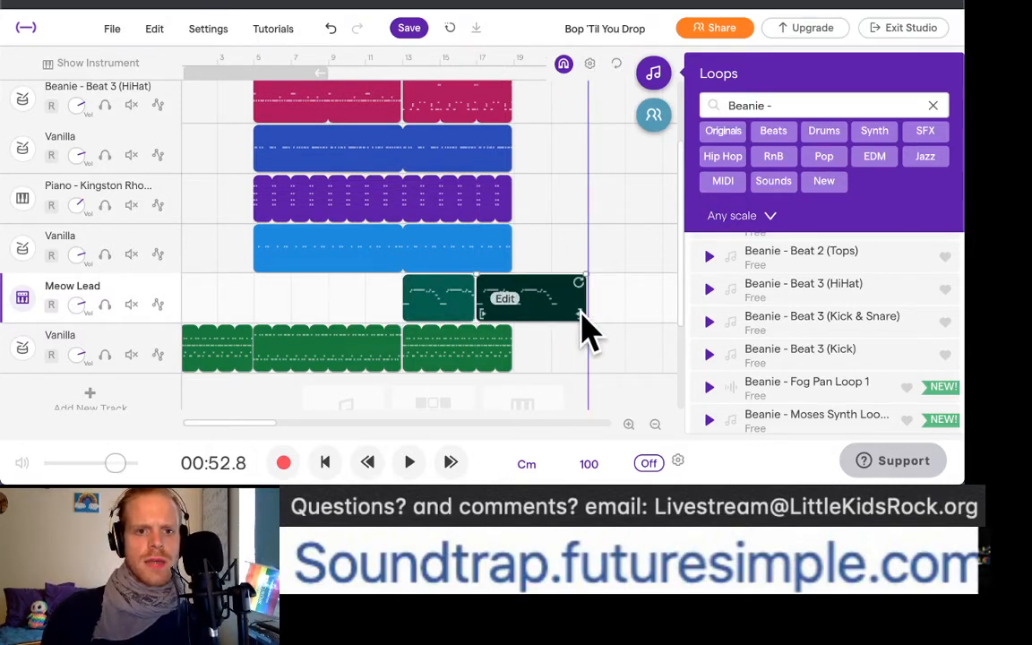
pyautogui.moveTo(581, 316); pyautogui.dragTo(532, 315)
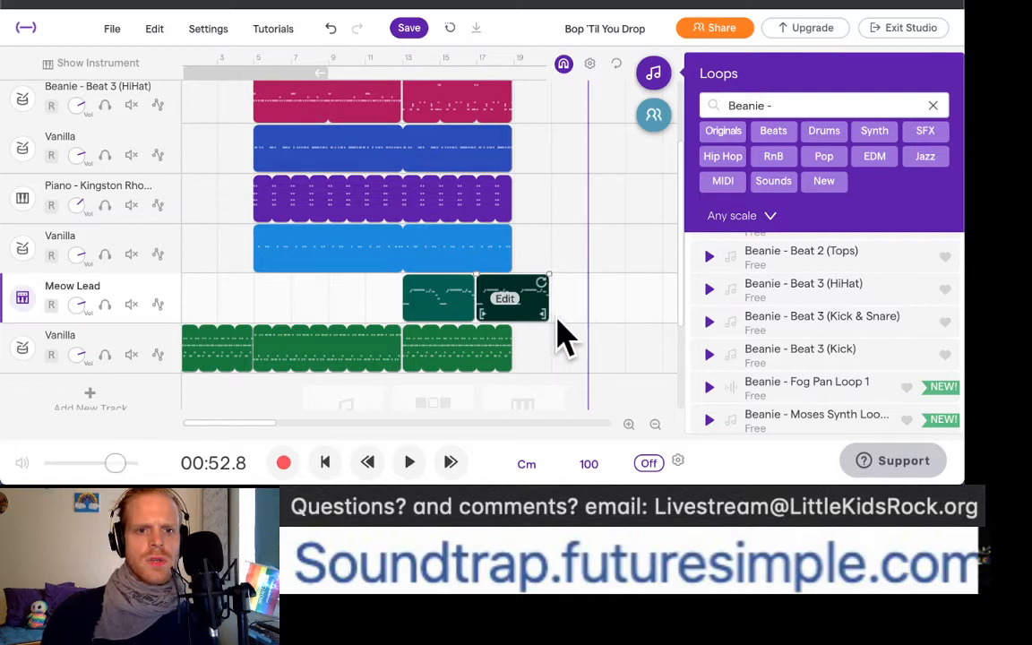
# Step: Extend the loops of the light-blue Vanilla, Piano and last green Vanilla regions to the Meow Lead's end at bar 21
pyautogui.scroll(1, 538, 314)
pyautogui.moveTo(506, 255); pyautogui.dragTo(553, 260)
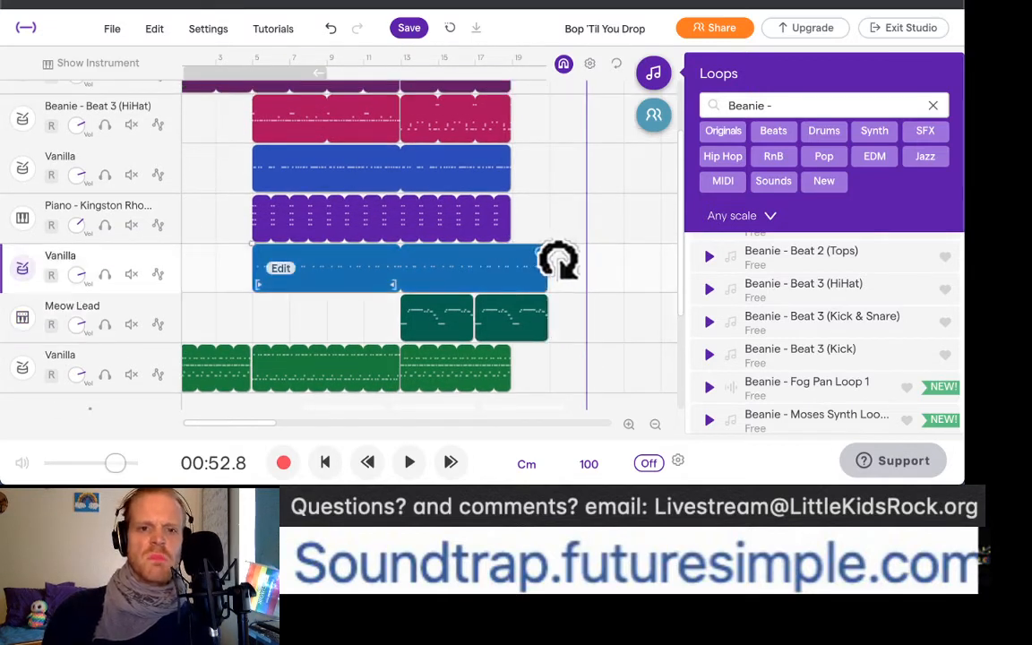
pyautogui.moveTo(505, 203); pyautogui.dragTo(560, 219)
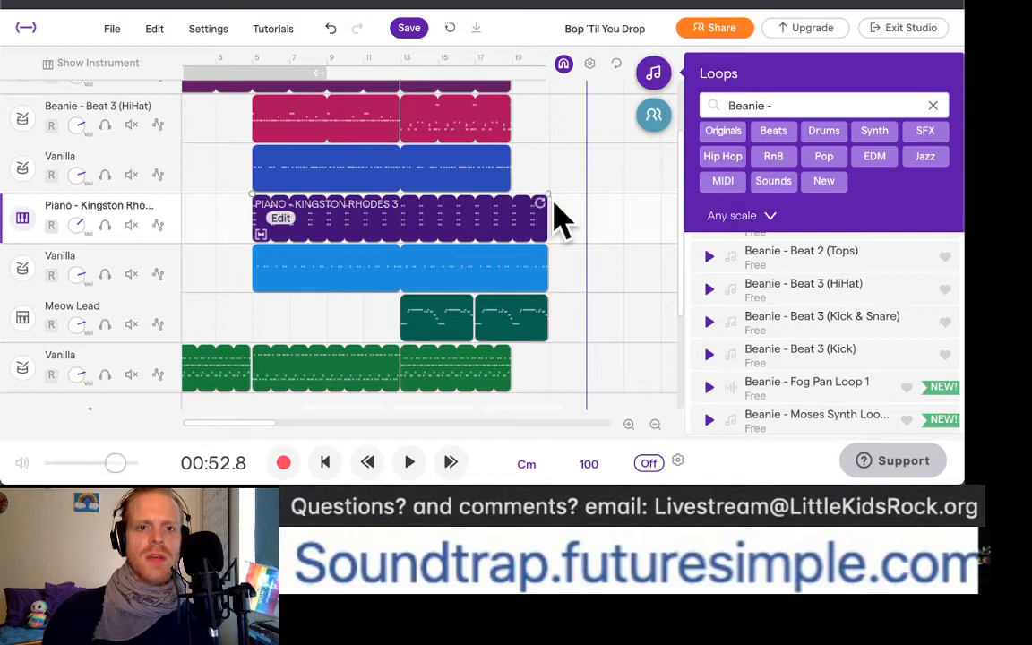
pyautogui.scroll(1, 554, 206)
pyautogui.moveTo(500, 361); pyautogui.dragTo(541, 364)
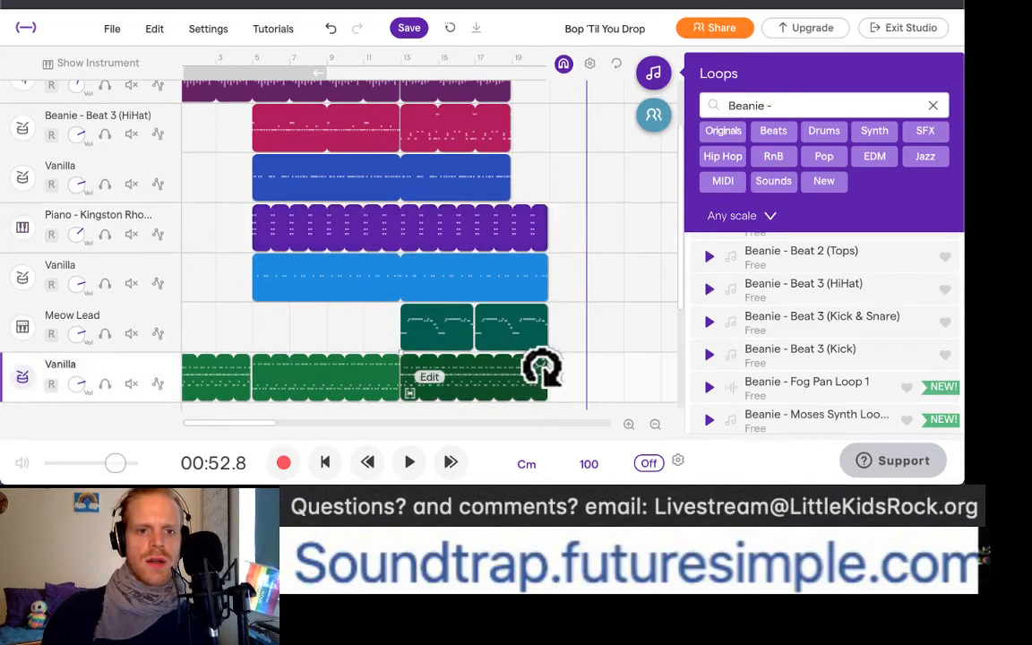
# Step: Extend the loops of the Bass - Cat 4, Beanie - Beat 3 (Kick & Snare) and blue Vanilla regions together to bar 21
pyautogui.scroll(1, 547, 369)
pyautogui.scroll(5, 538, 359)
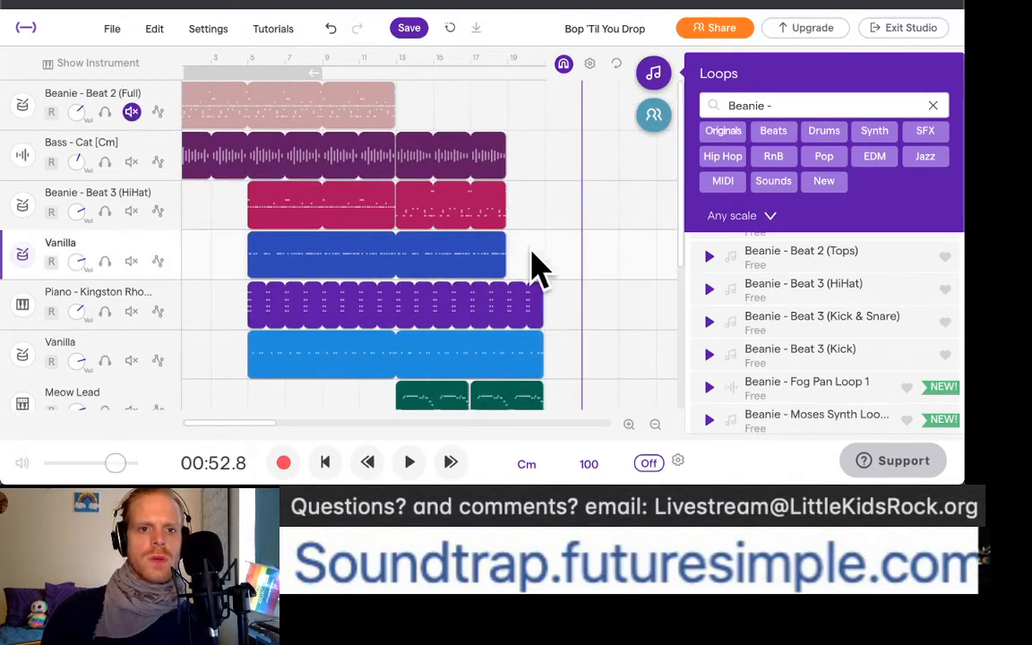
pyautogui.moveTo(534, 258); pyautogui.dragTo(469, 159)
pyautogui.click(507, 140)
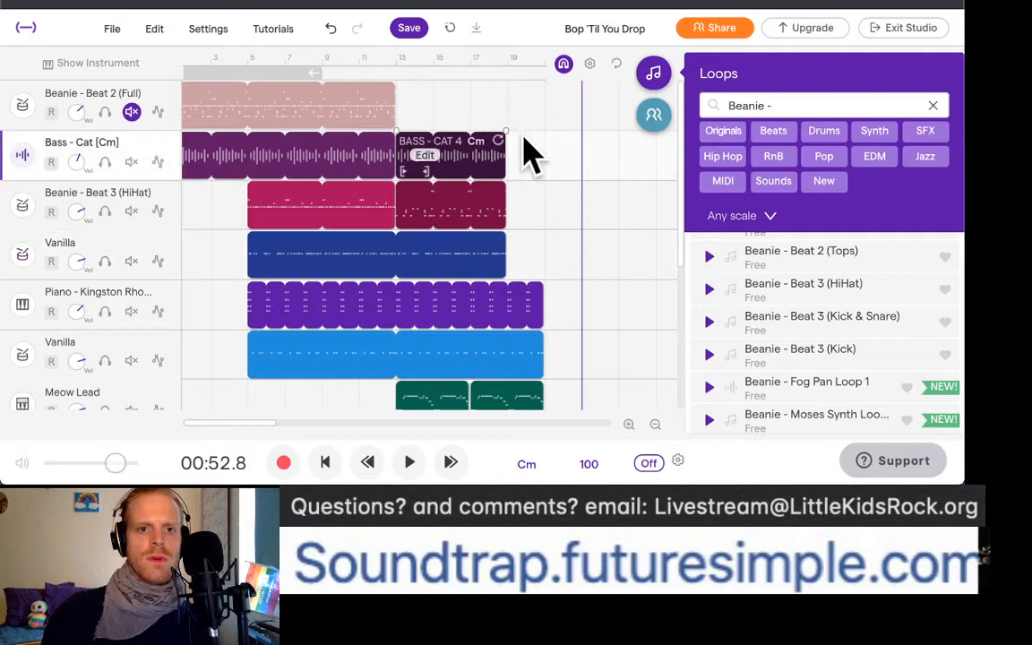
pyautogui.moveTo(496, 142); pyautogui.dragTo(543, 142)
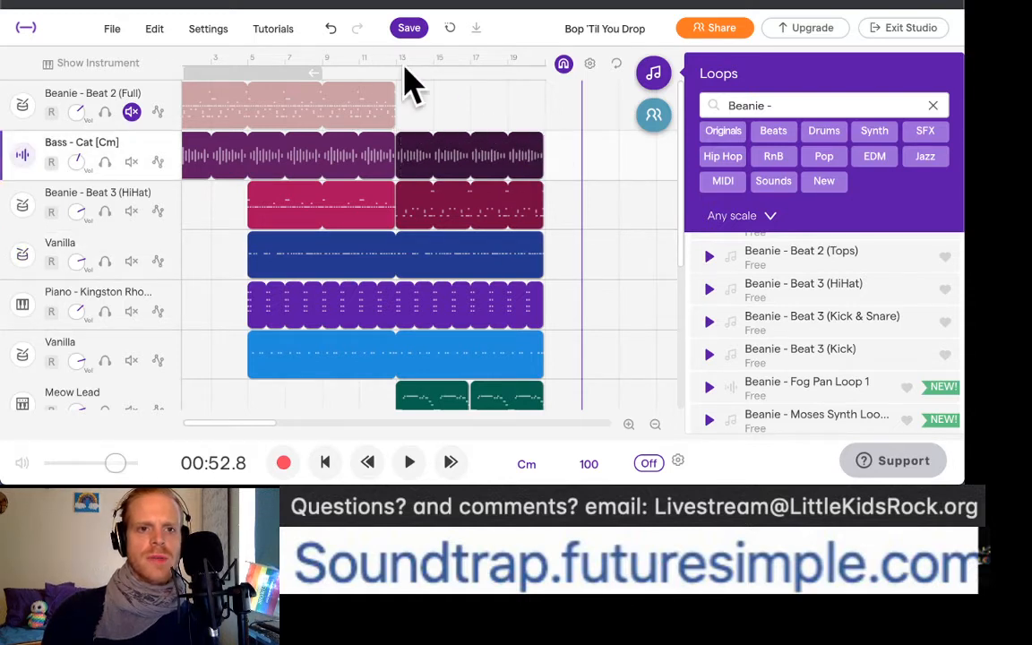
# Step: Review the section starting at bar 13, play the arrangement from bar 5, and return the playhead to bar 13
pyautogui.hscroll(-2, 260, 93)
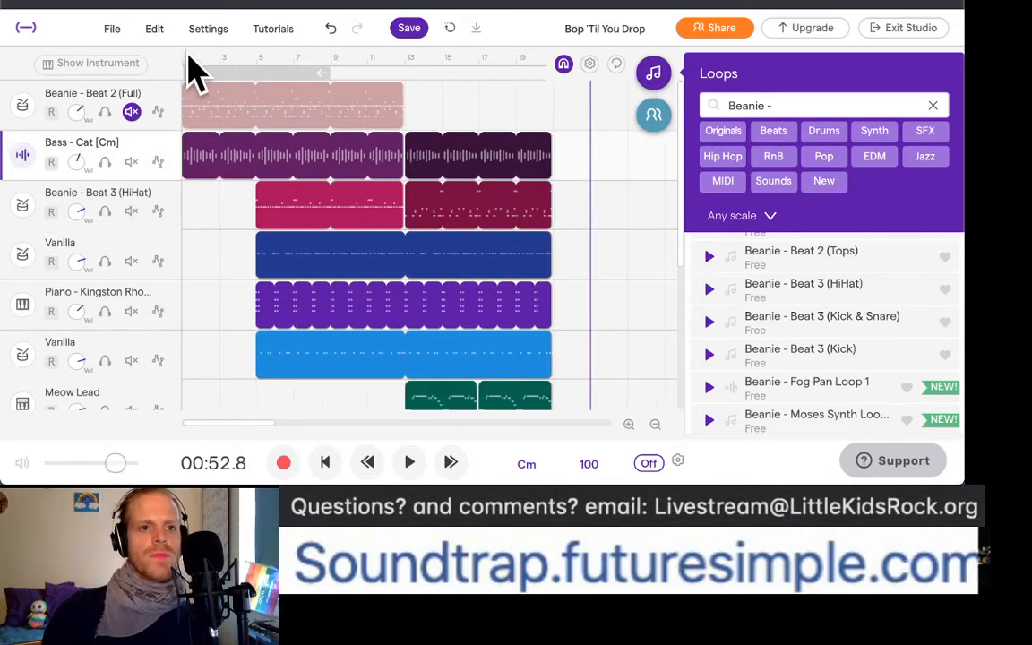
pyautogui.moveTo(195, 71); pyautogui.dragTo(410, 72)
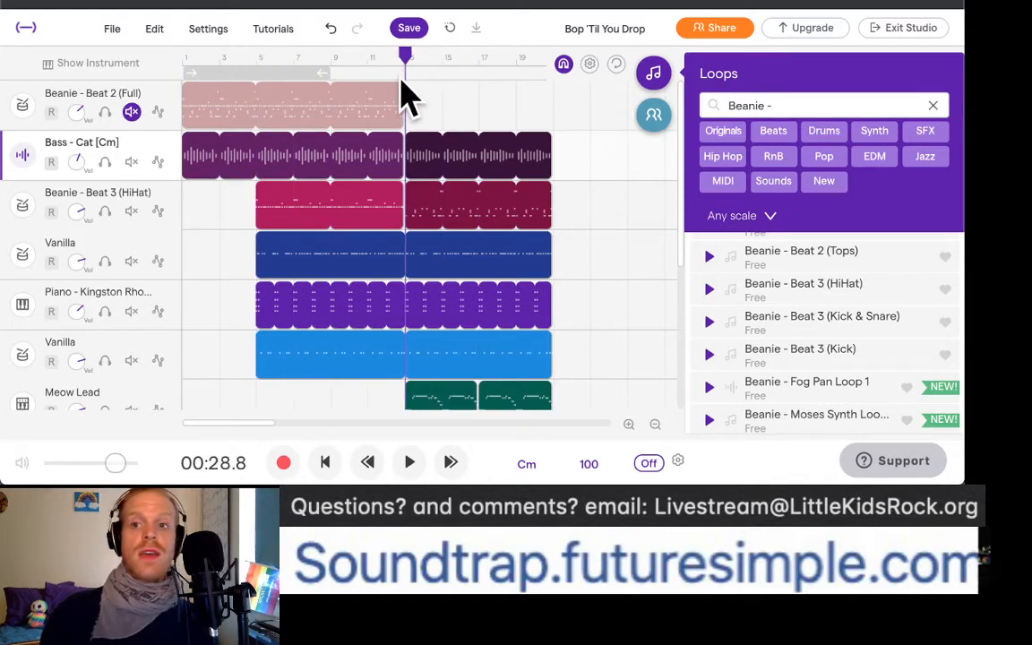
pyautogui.scroll(-5, 437, 237)
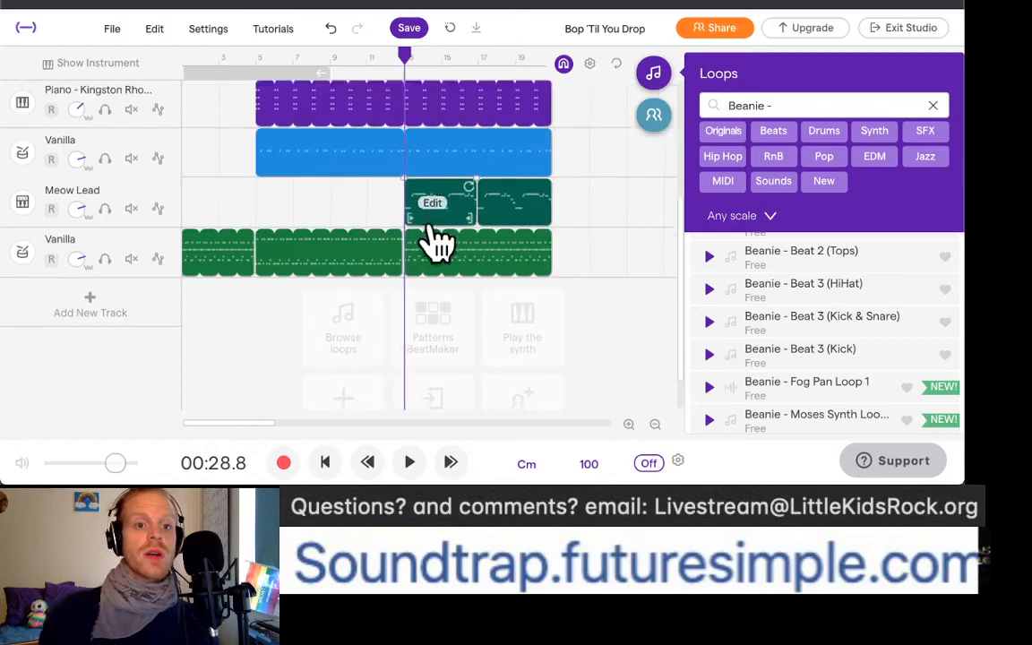
pyautogui.scroll(5, 437, 240)
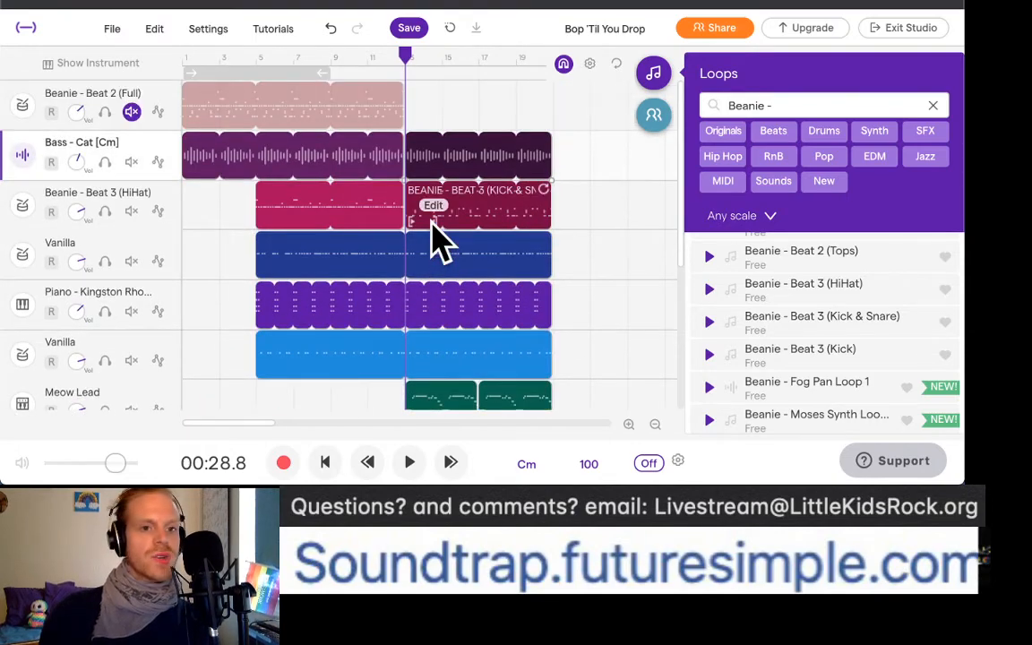
pyautogui.click(260, 56)
pyautogui.press('space')
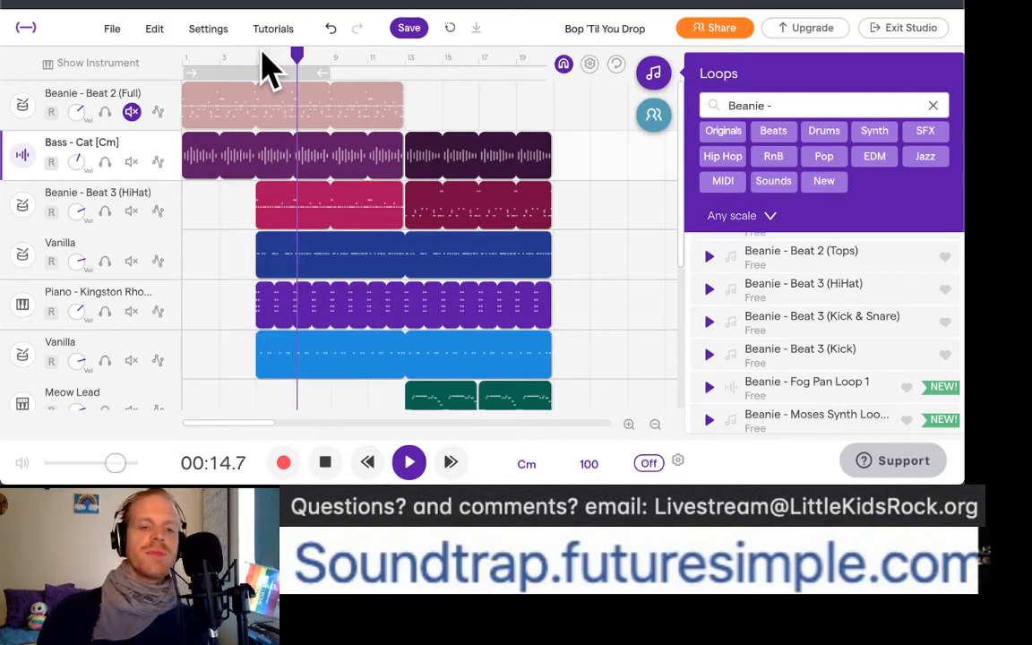
pyautogui.click(404, 56)
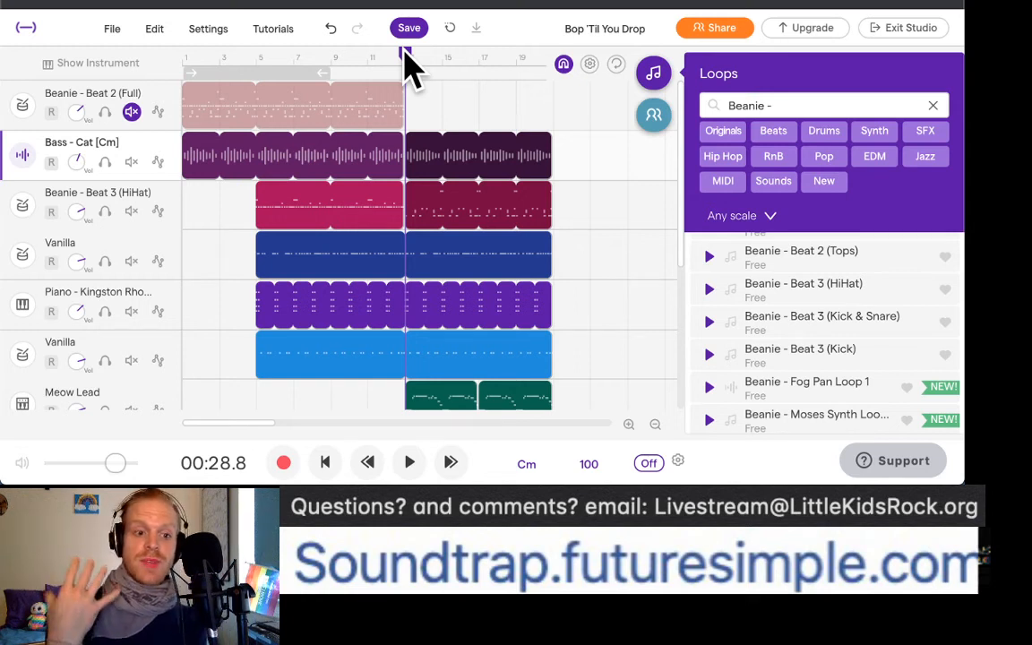
# Step: Add a Patterns BeatMaker track with the Vanilla drum machine and close its empty pattern editor
pyautogui.moveTo(354, 274)
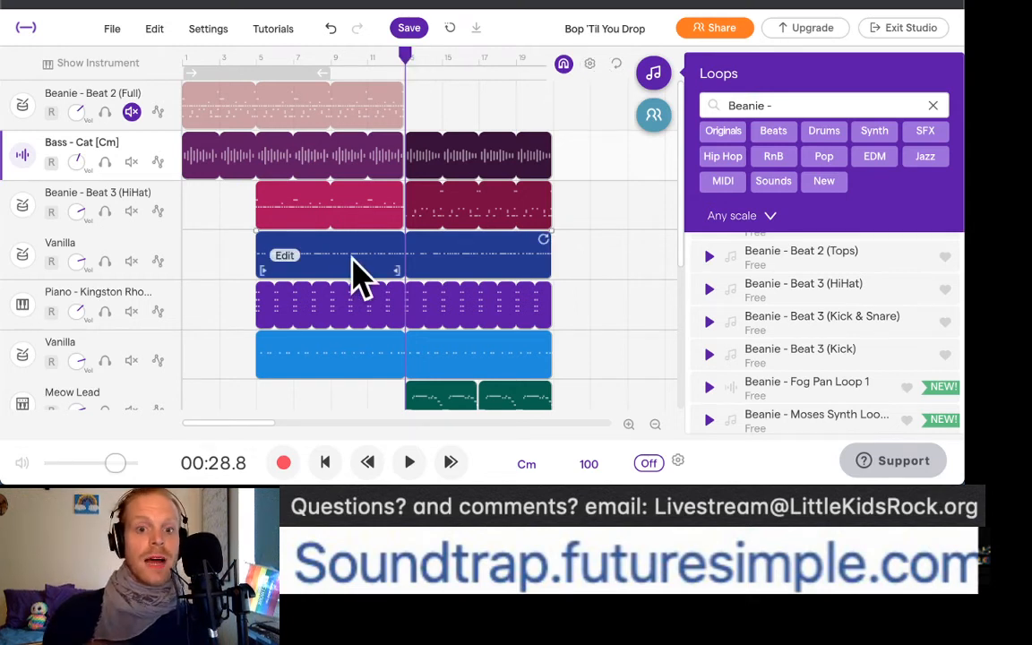
pyautogui.click(658, 75)
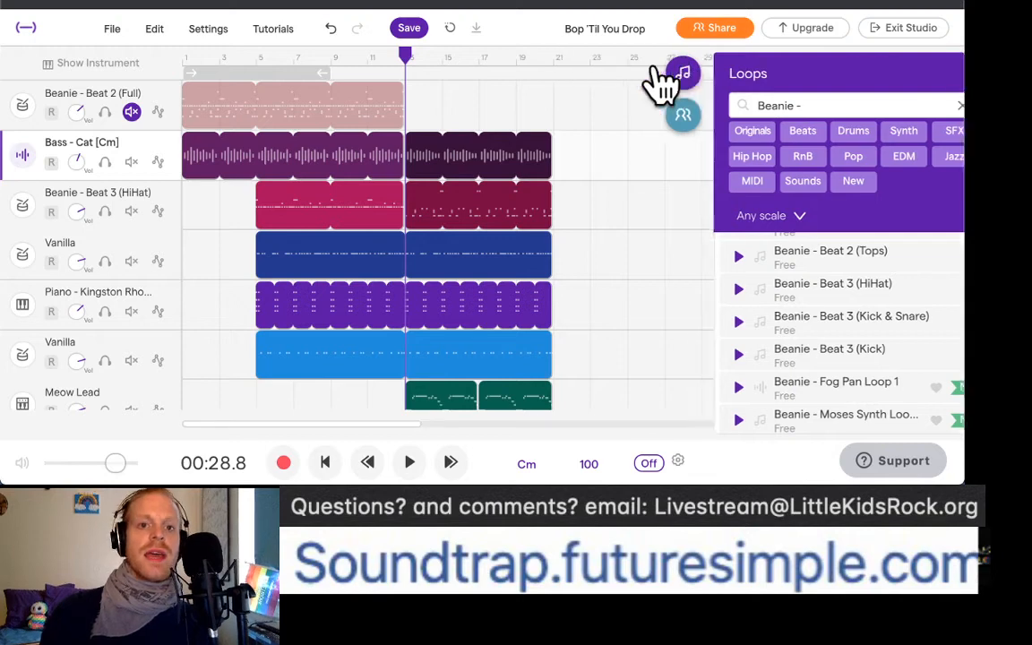
pyautogui.scroll(-5, 489, 302)
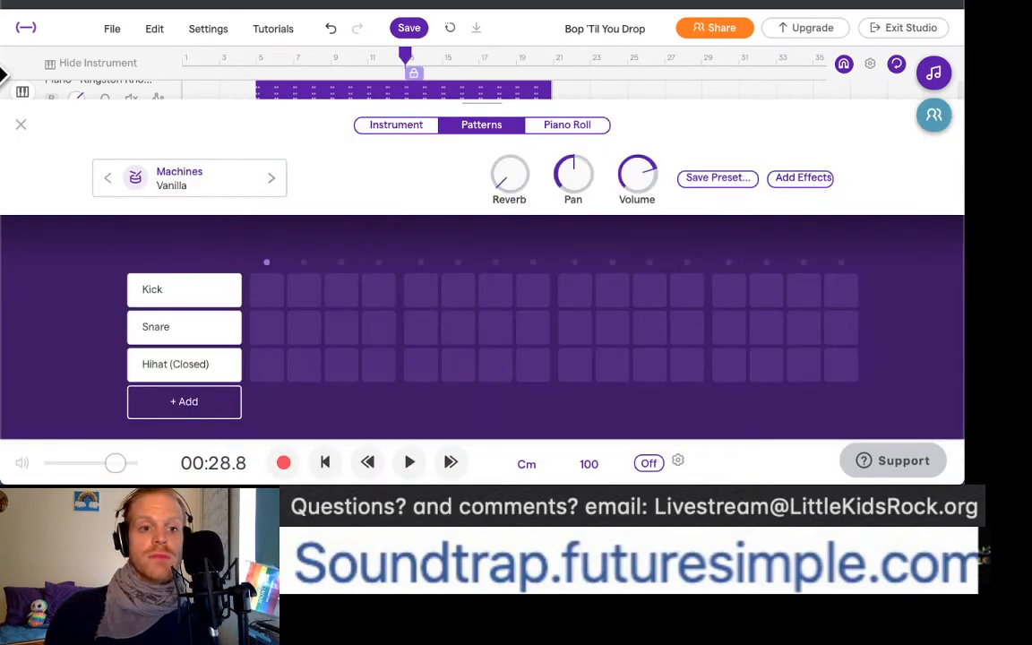
pyautogui.click(20, 125)
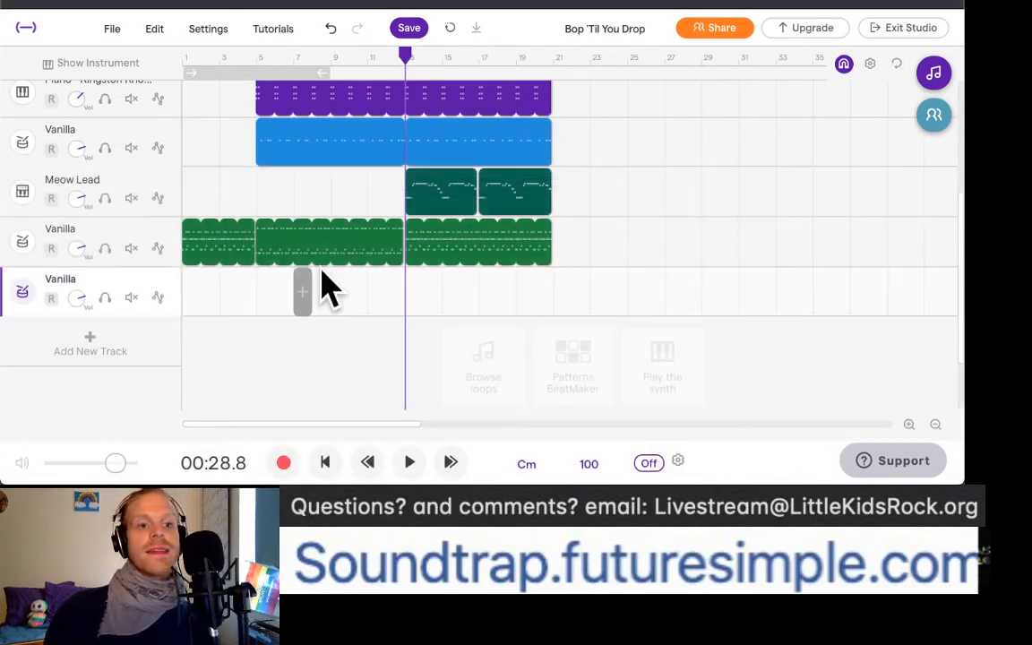
# Step: Browse the Beanie loops in the loop library and close it again
pyautogui.click(937, 74)
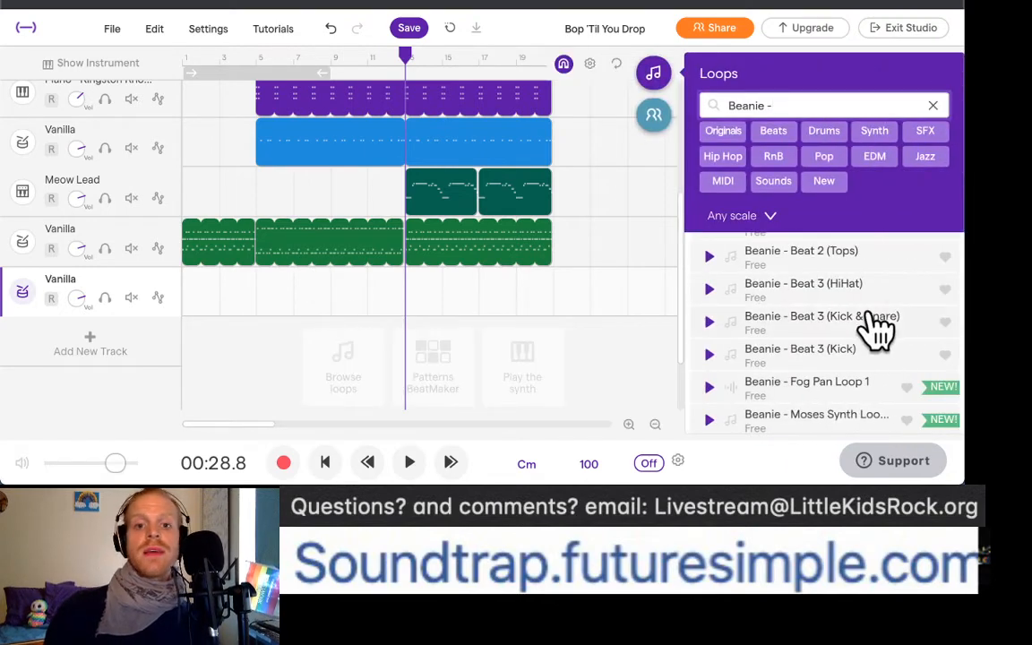
pyautogui.scroll(-4, 867, 316)
pyautogui.scroll(7, 867, 315)
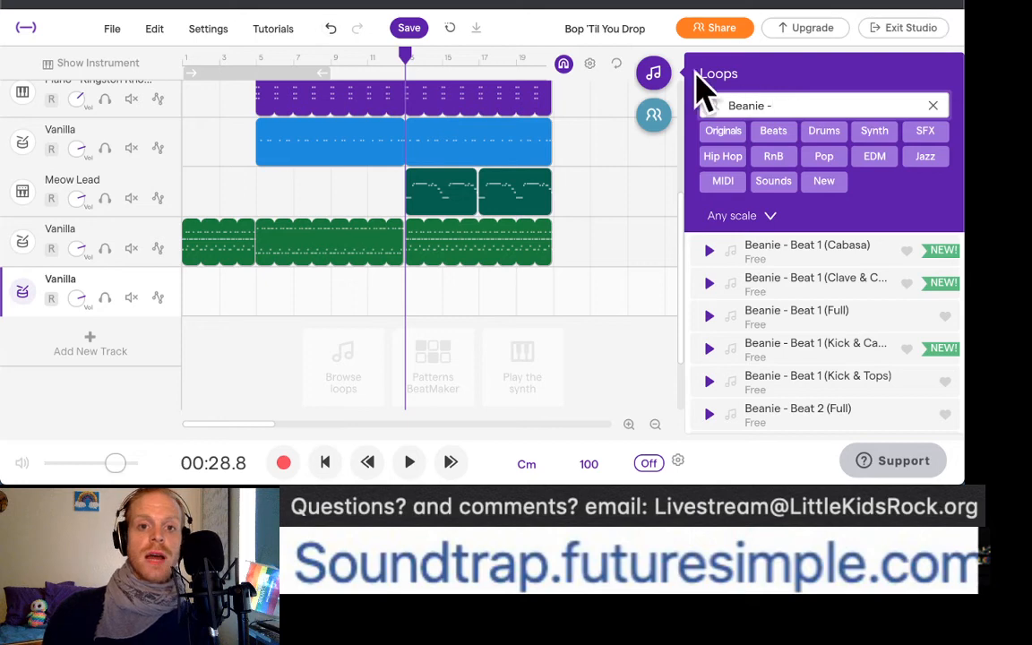
pyautogui.click(667, 79)
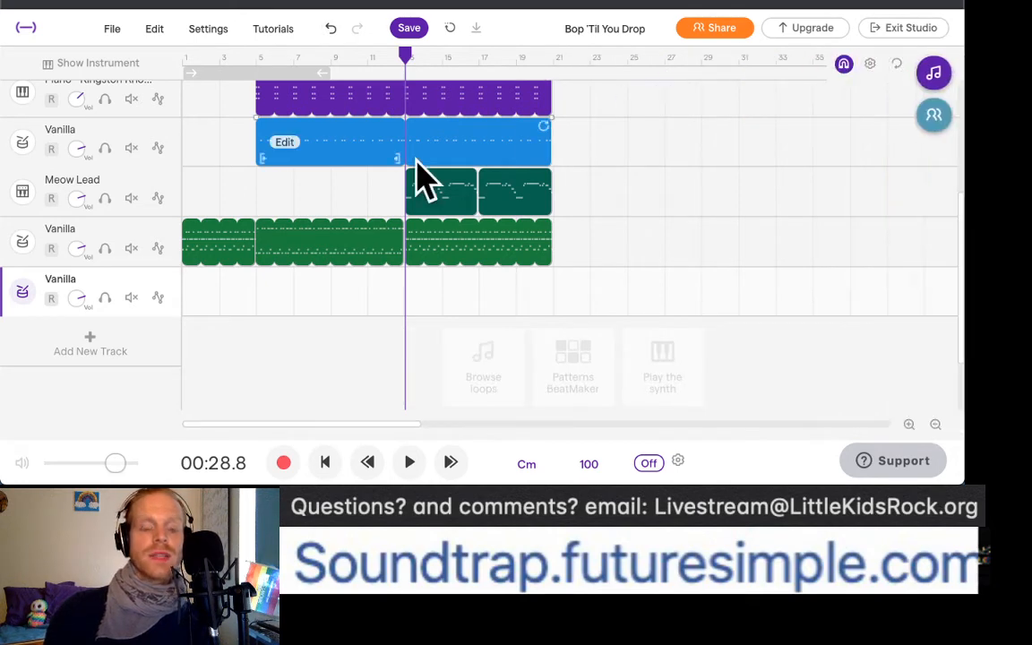
pyautogui.scroll(1, 422, 175)
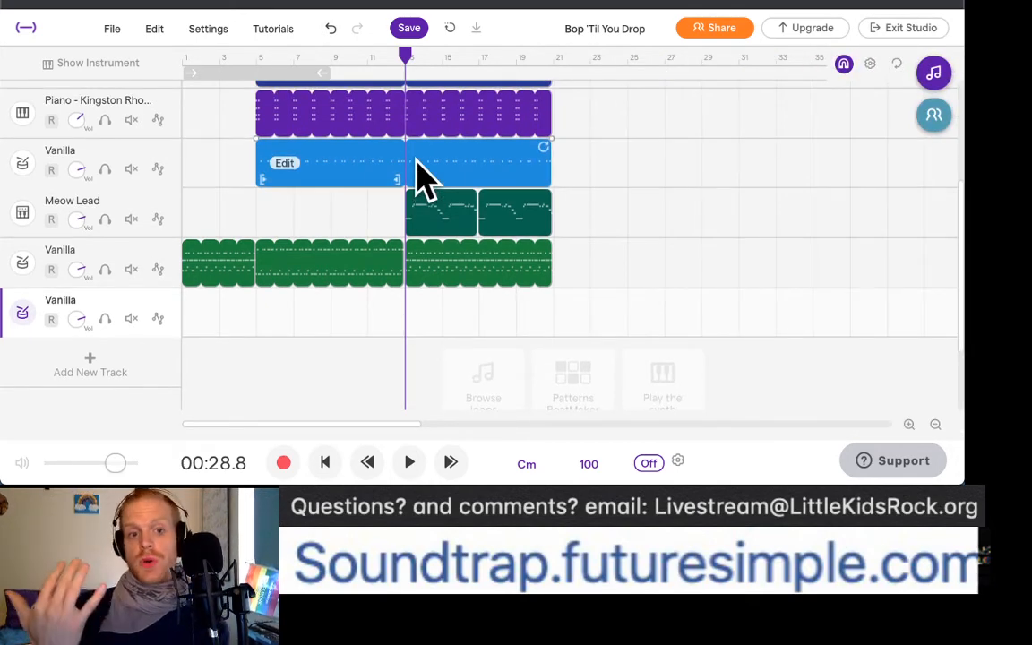
# Step: Review the arrangement's sections starting at bars 1, 13 and 5 across all tracks
pyautogui.scroll(5, 421, 175)
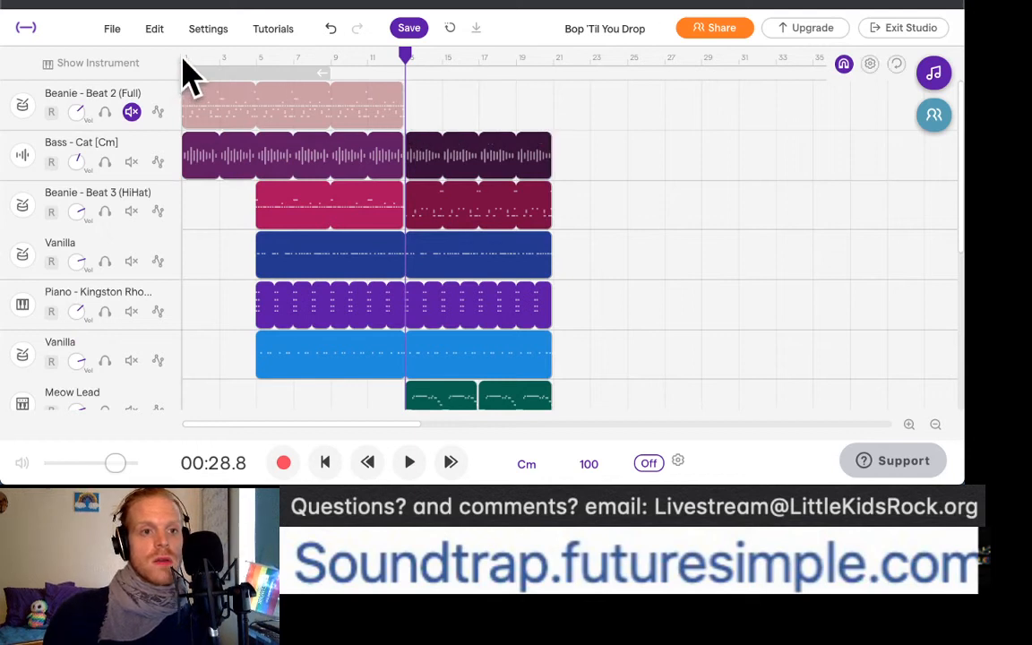
pyautogui.click(185, 59)
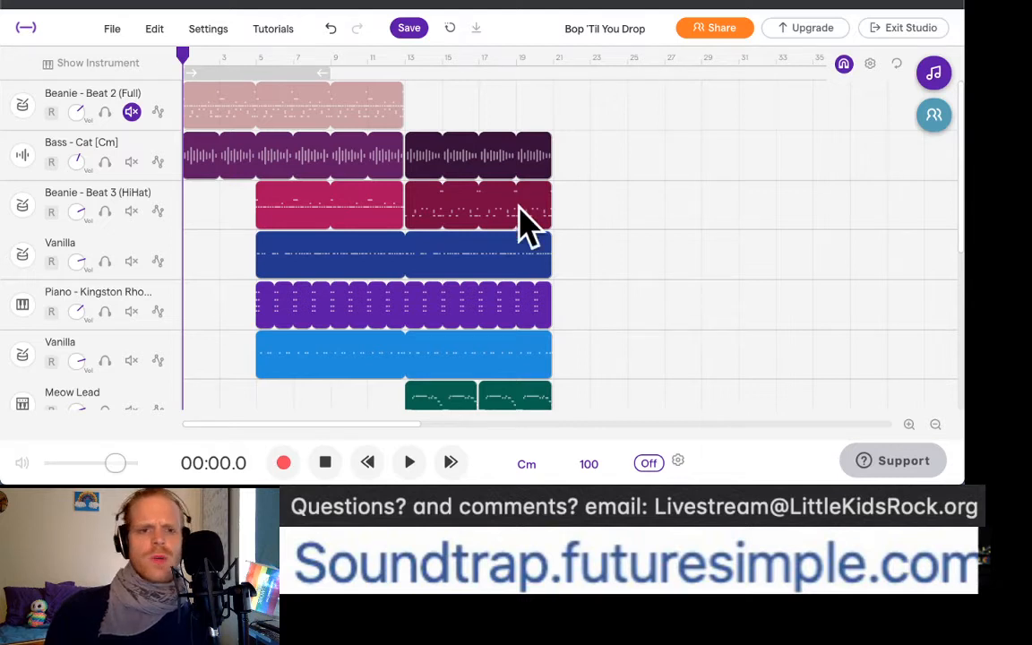
pyautogui.scroll(-5, 521, 209)
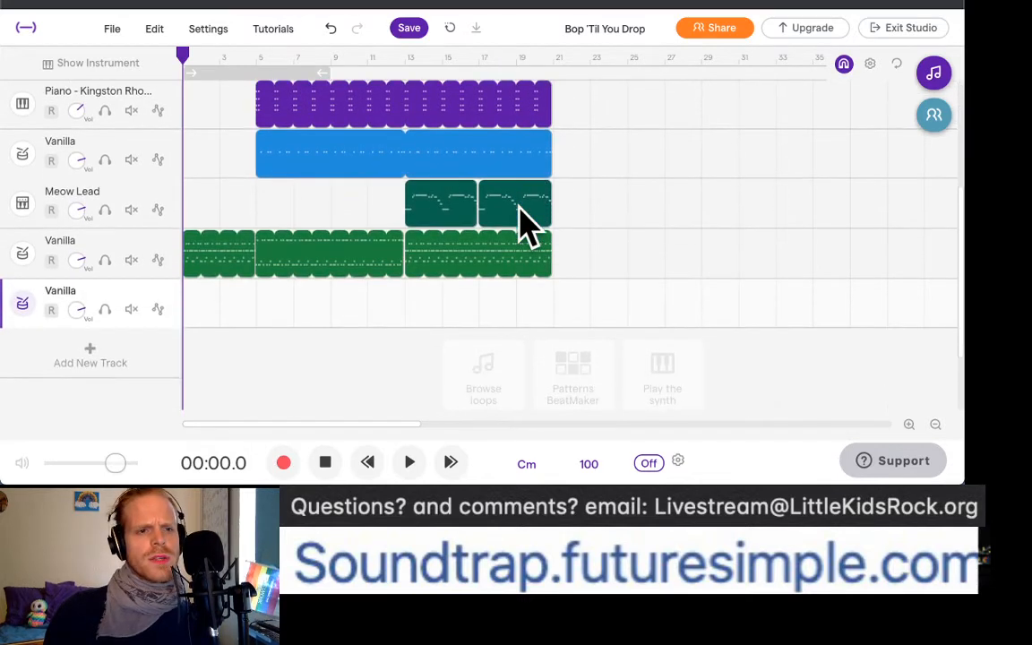
pyautogui.click(407, 72)
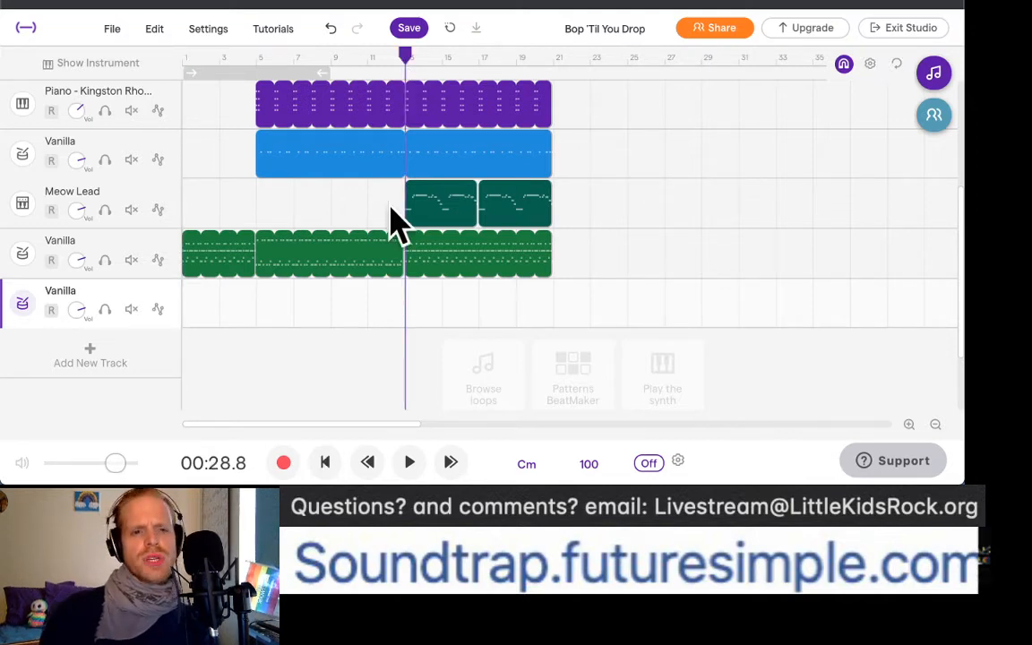
pyautogui.scroll(5, 399, 219)
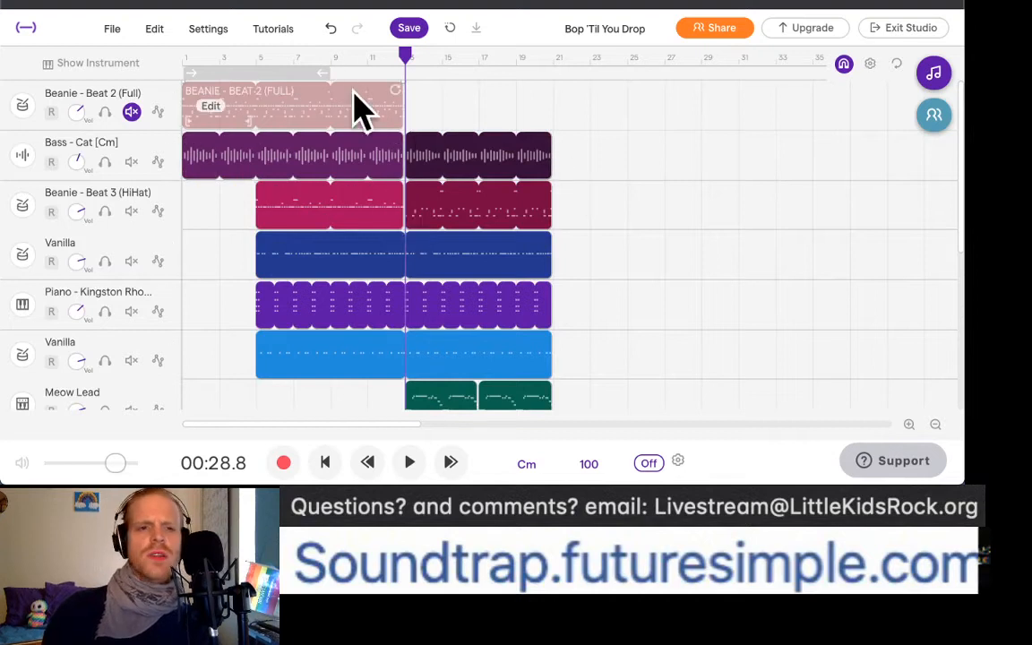
pyautogui.click(259, 59)
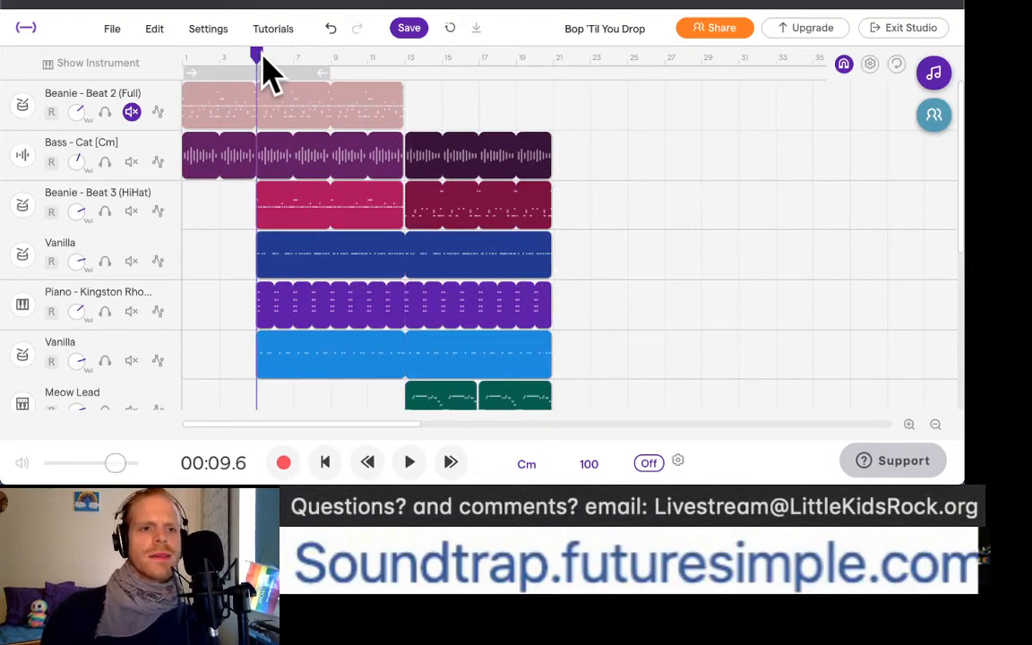
pyautogui.click(277, 161)
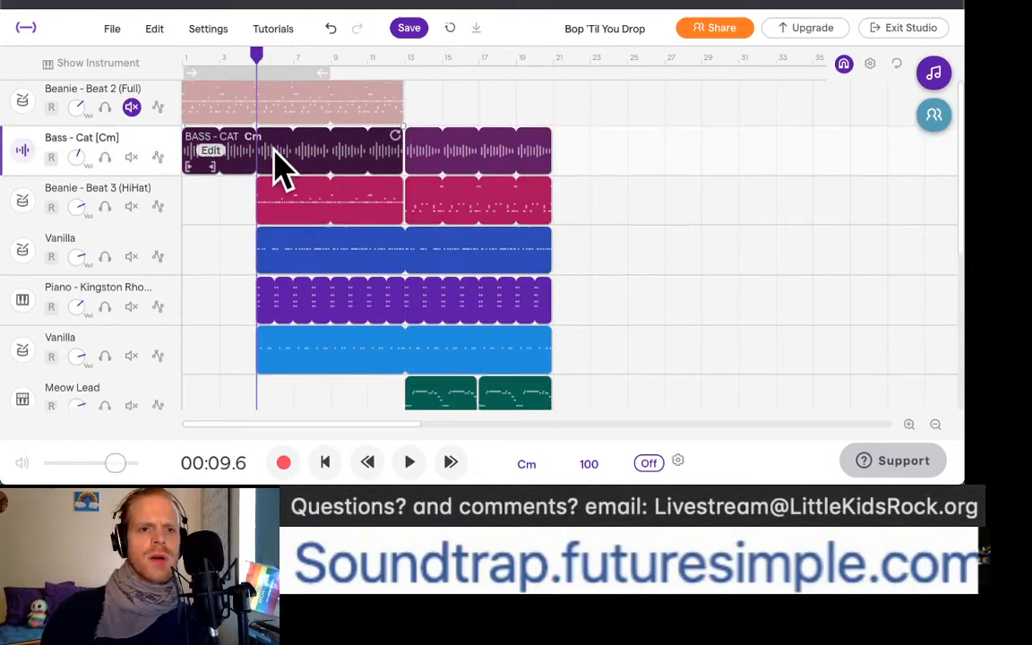
pyautogui.scroll(-3, 278, 166)
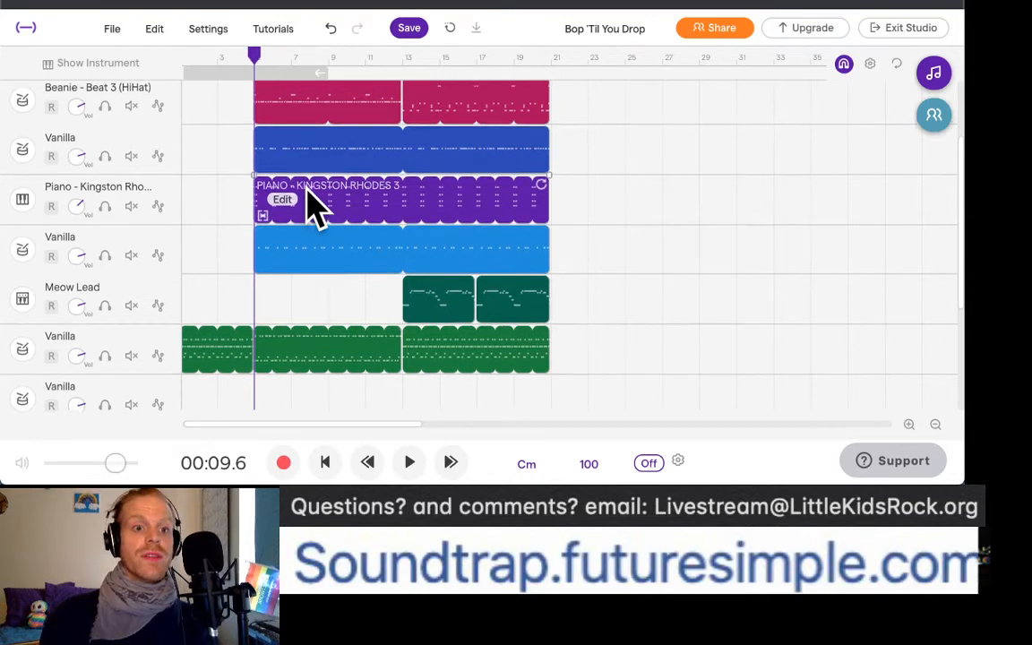
pyautogui.scroll(2, 306, 203)
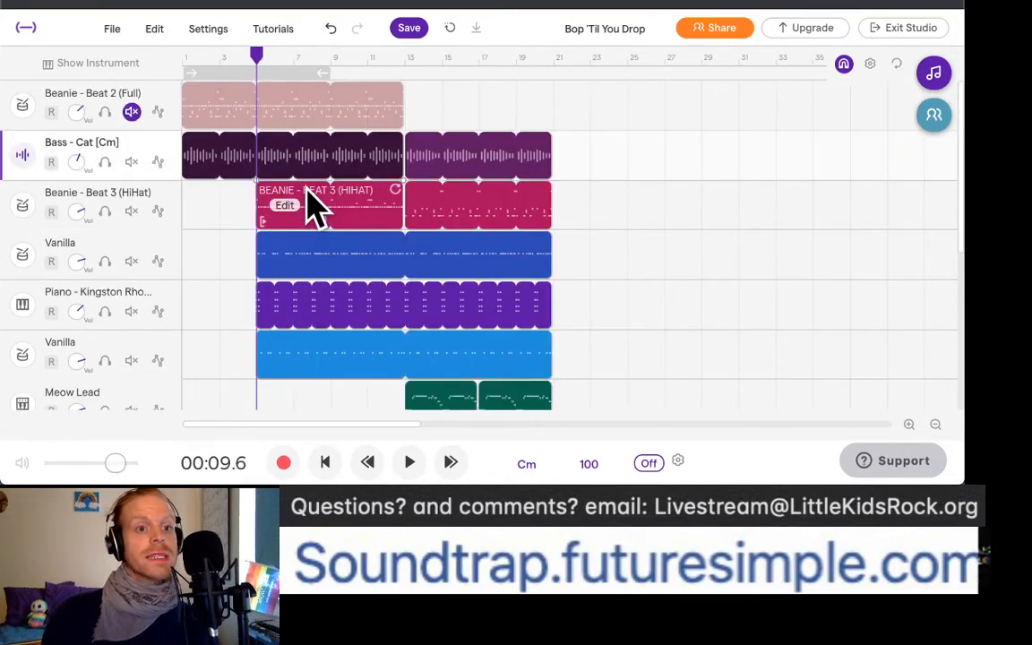
# Step: Play the intro from the beginning and adjust the volume of the Bass - Cat track to suit the mix
pyautogui.click(326, 462)
pyautogui.press('space')
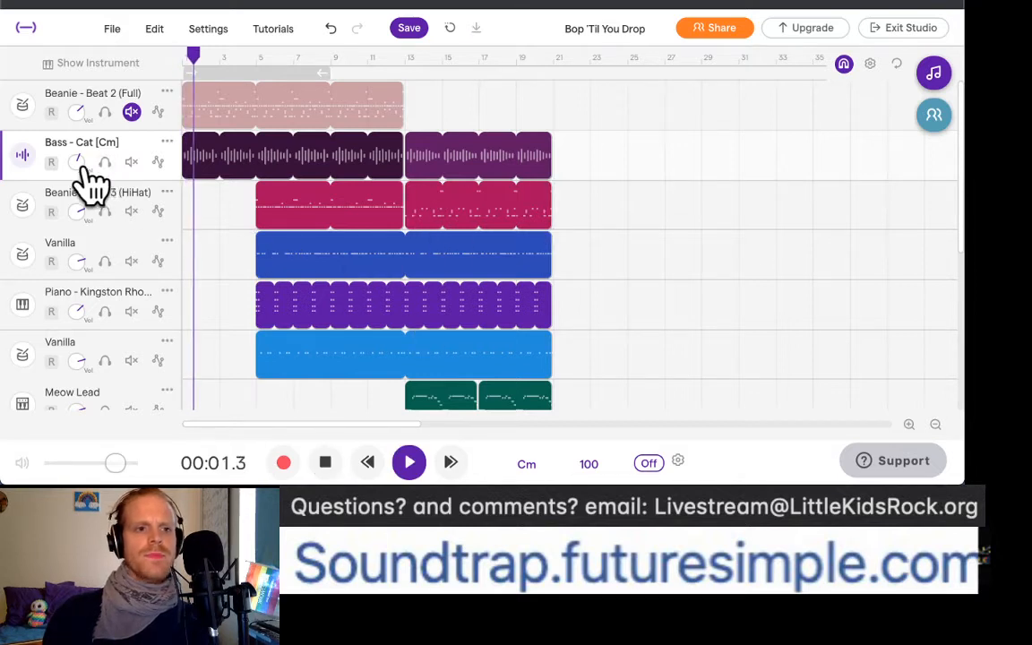
pyautogui.click(326, 462)
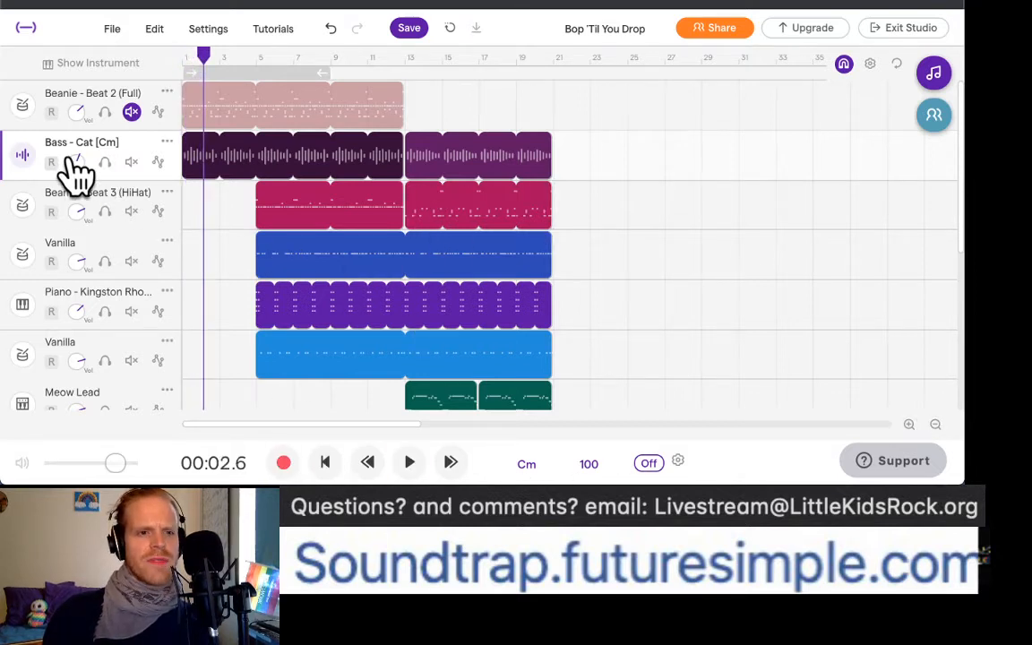
pyautogui.scroll(-3, 87, 237)
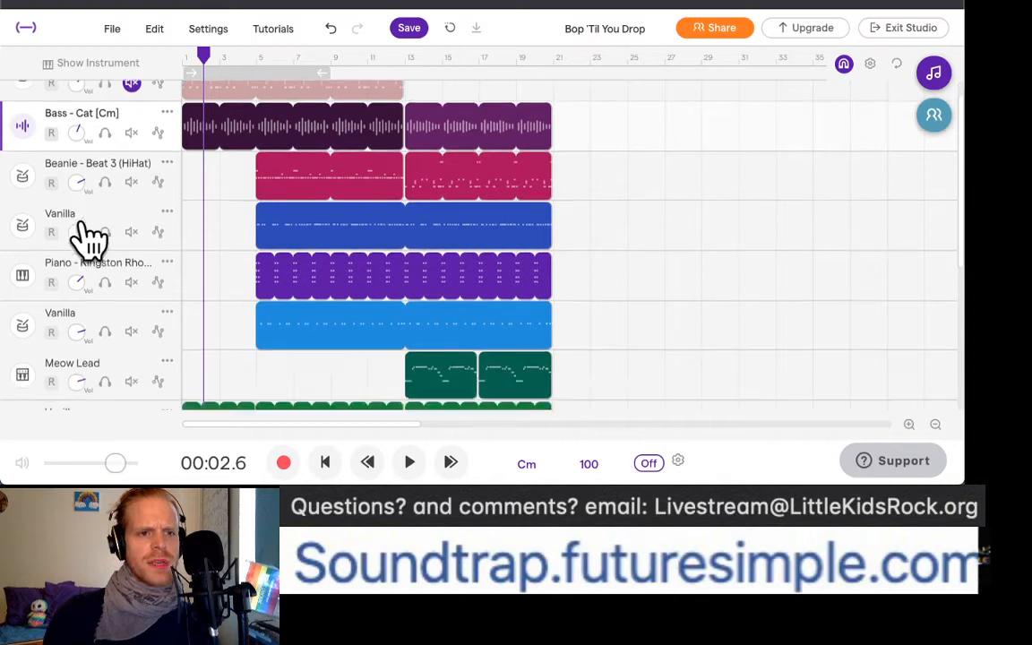
pyautogui.scroll(-1, 79, 333)
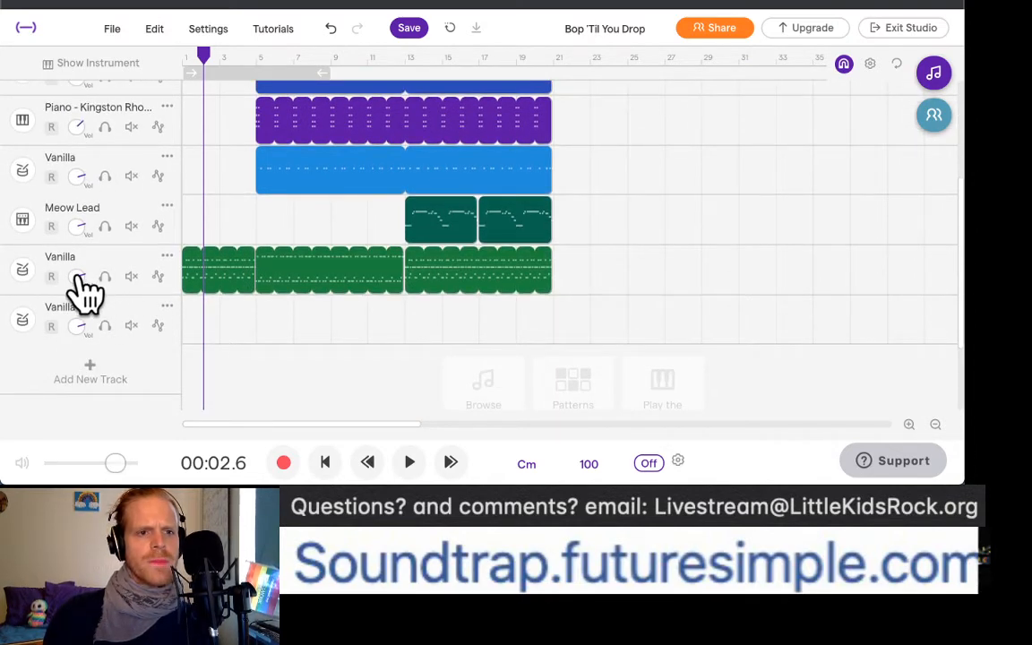
pyautogui.scroll(4, 85, 291)
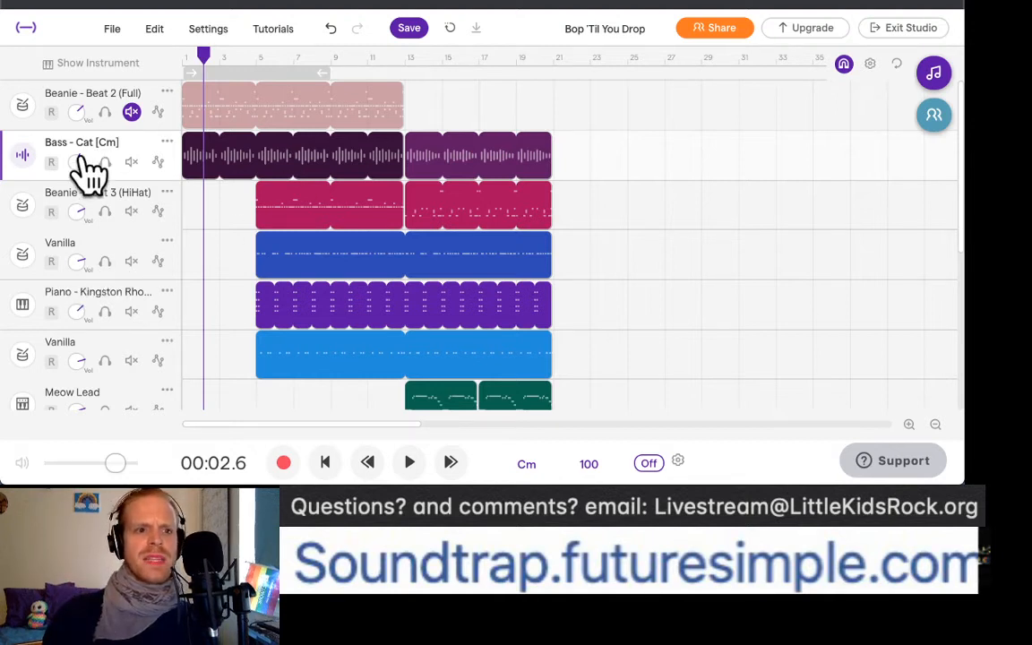
pyautogui.moveTo(78, 159); pyautogui.dragTo(79, 5)
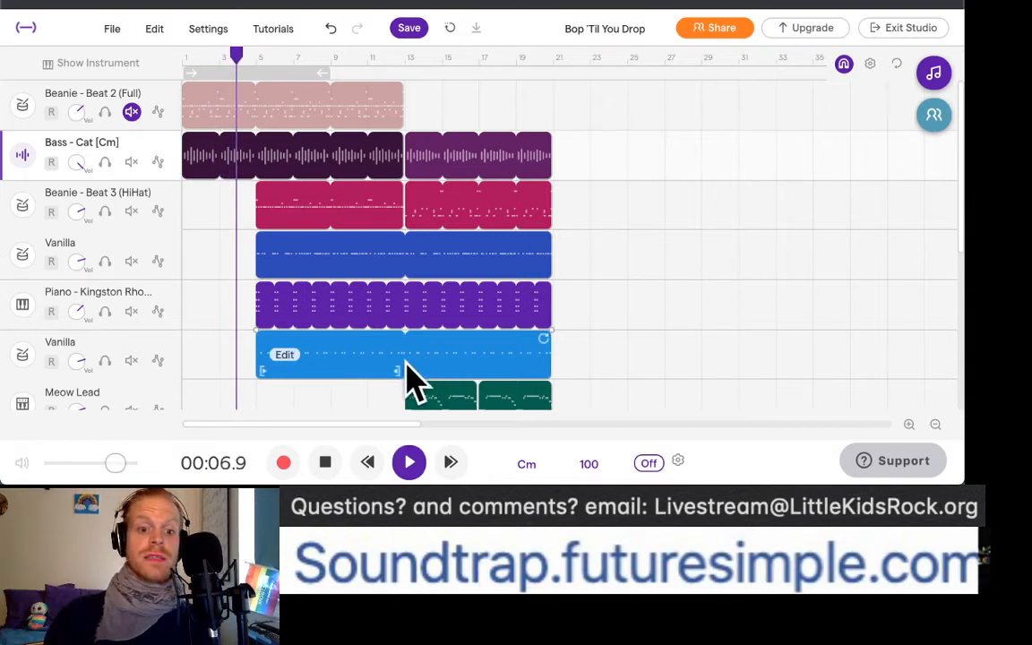
pyautogui.click(324, 464)
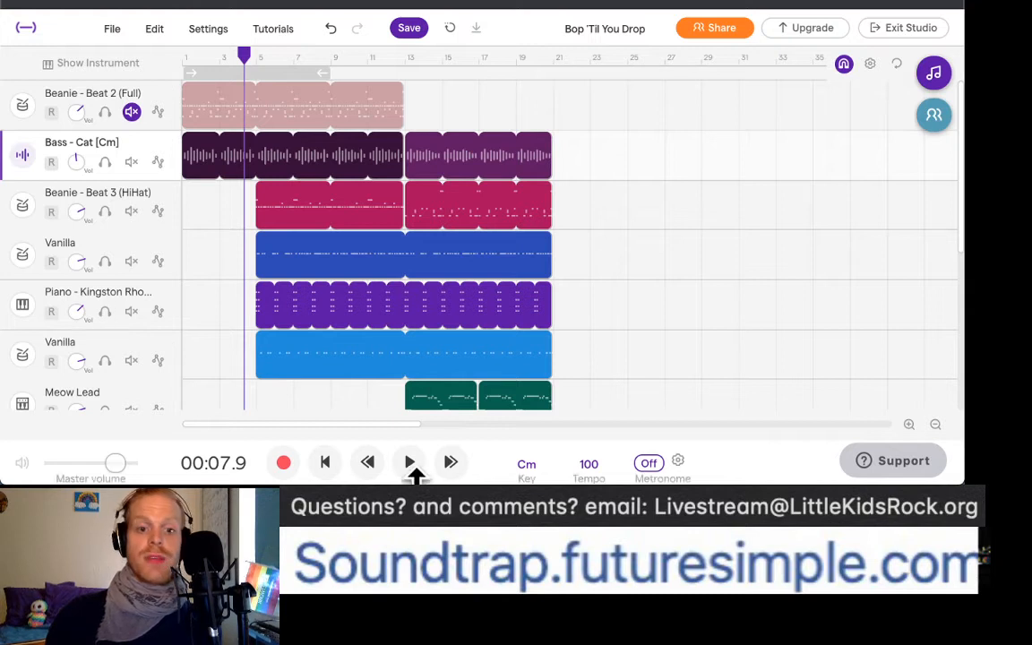
pyautogui.click(410, 462)
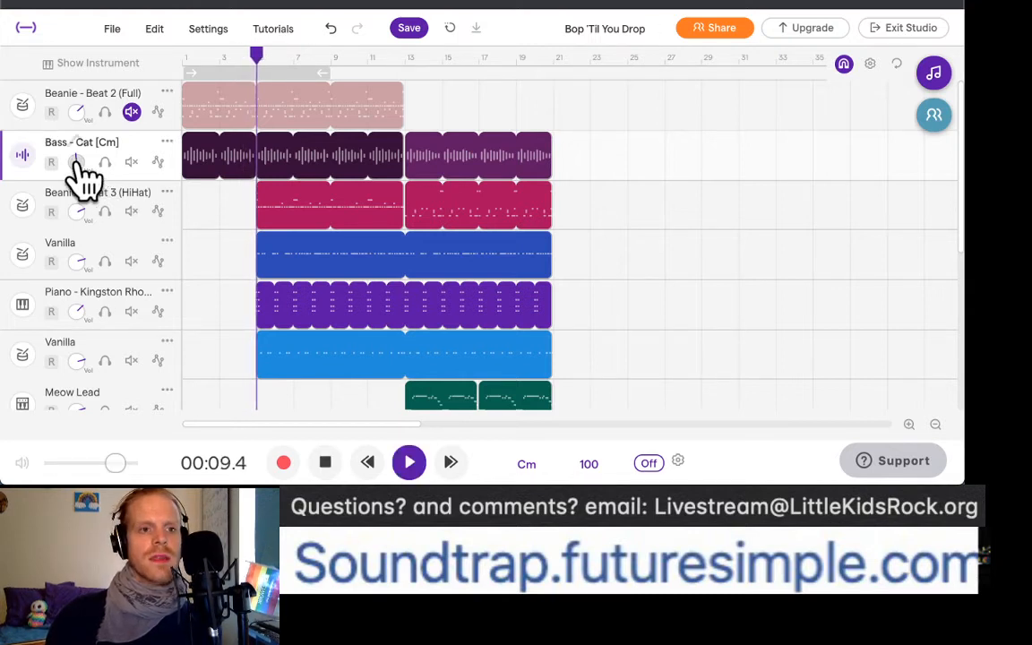
# Step: Lower the volume of the light blue Vanilla track while playing the section from bar 5
pyautogui.click(72, 345)
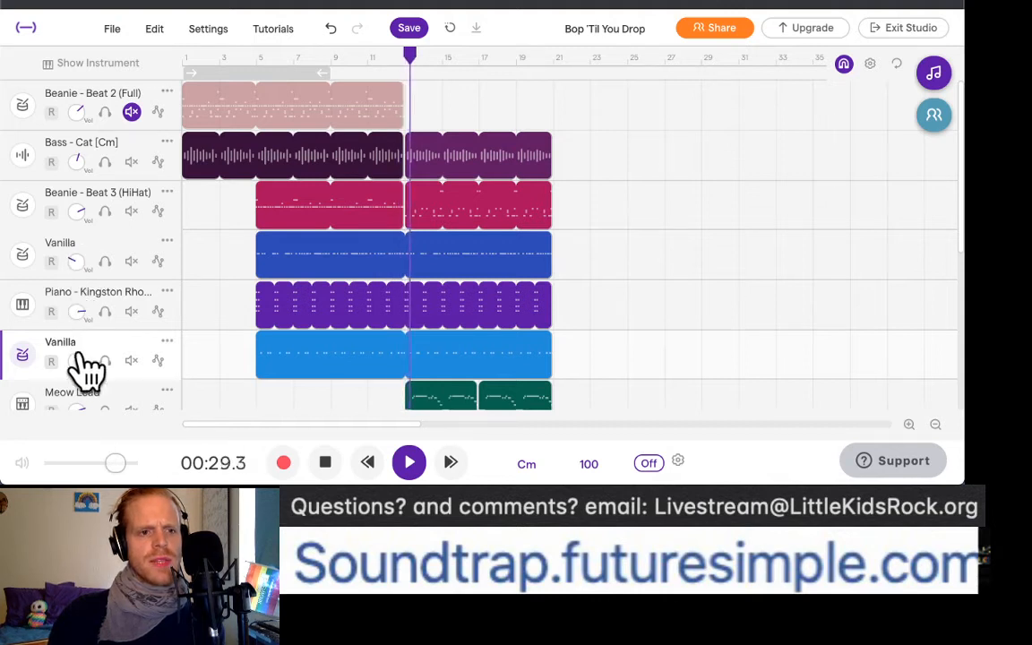
pyautogui.click(260, 67)
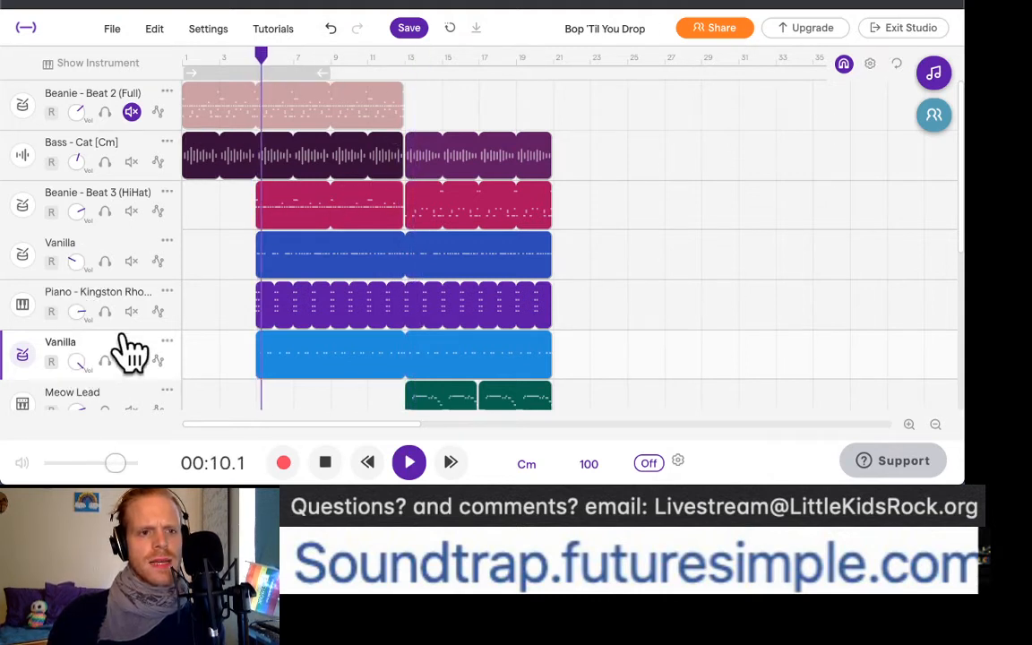
pyautogui.moveTo(76, 361); pyautogui.dragTo(76, 414)
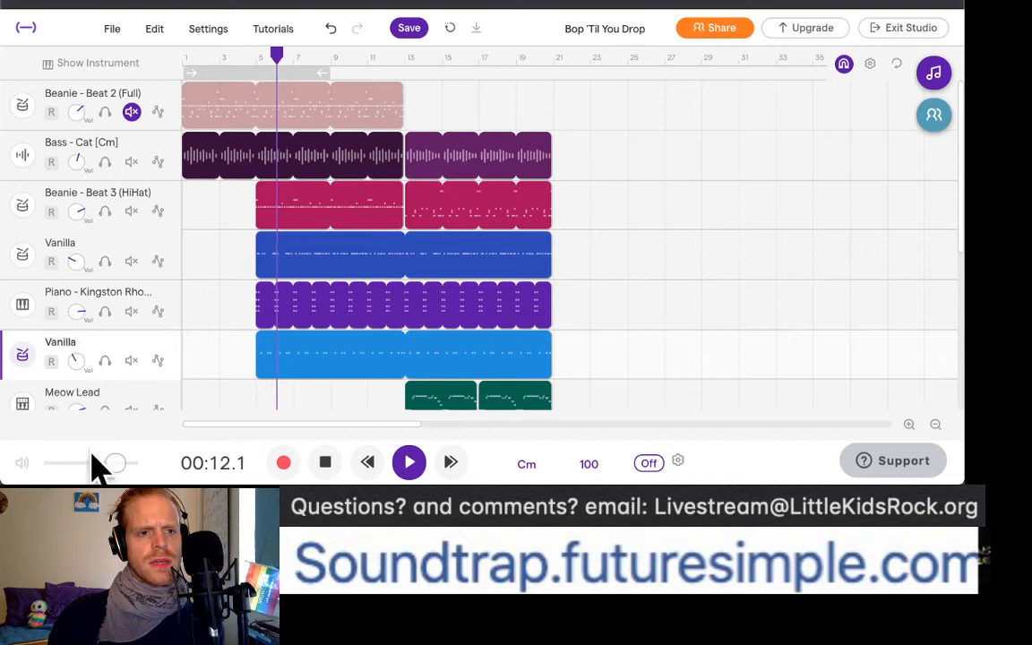
pyautogui.moveTo(75, 358); pyautogui.dragTo(75, 388)
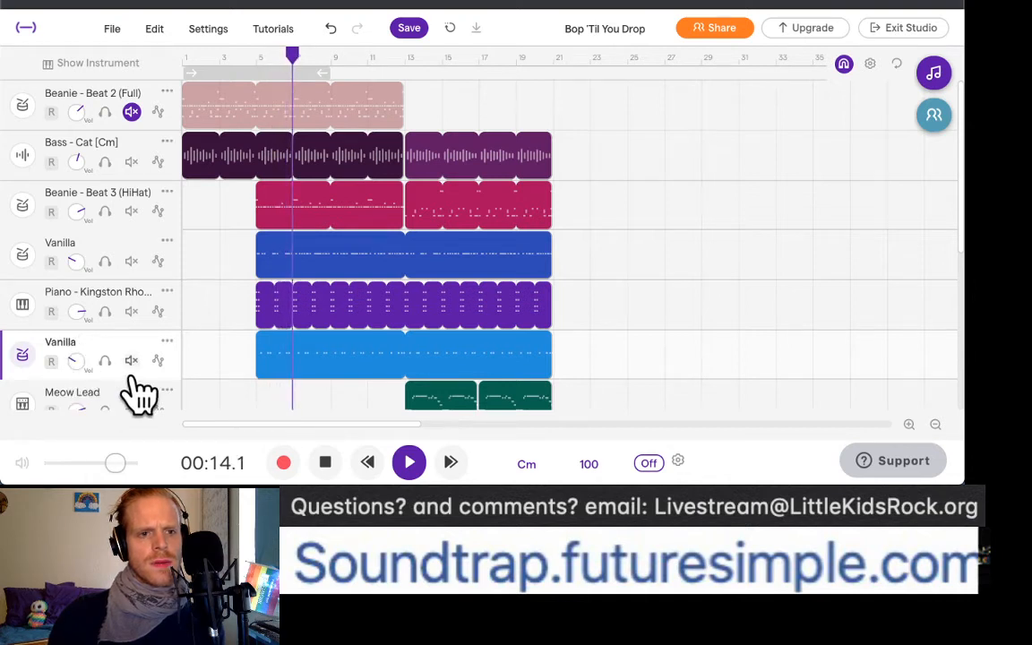
# Step: Solo the dark blue and light blue Vanilla tracks together to compare their levels, and clear both solos
pyautogui.click(105, 261)
pyautogui.click(105, 361)
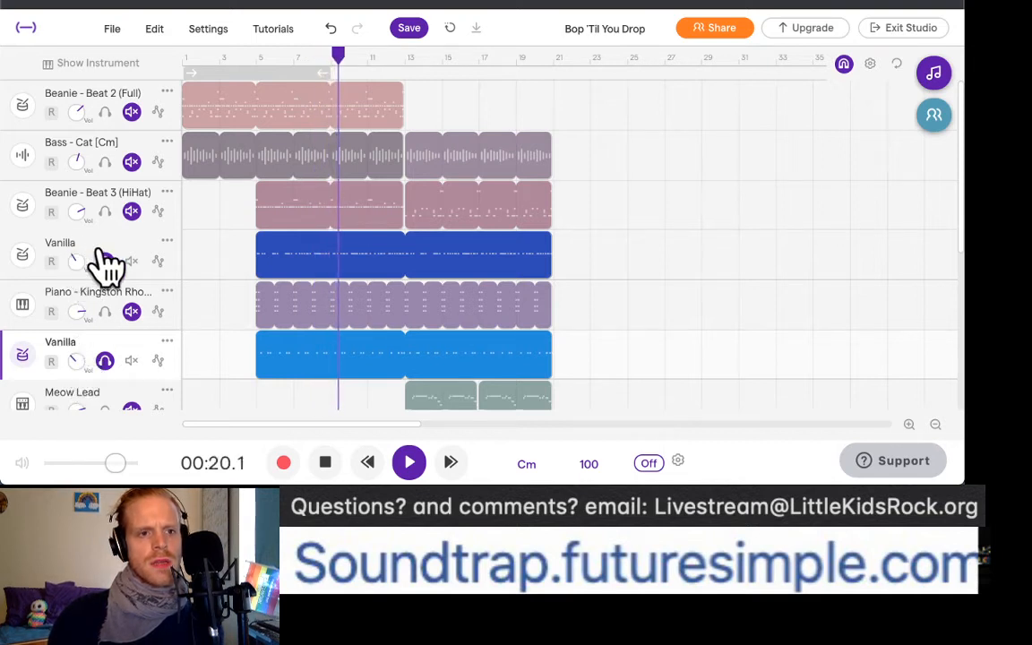
pyautogui.click(325, 462)
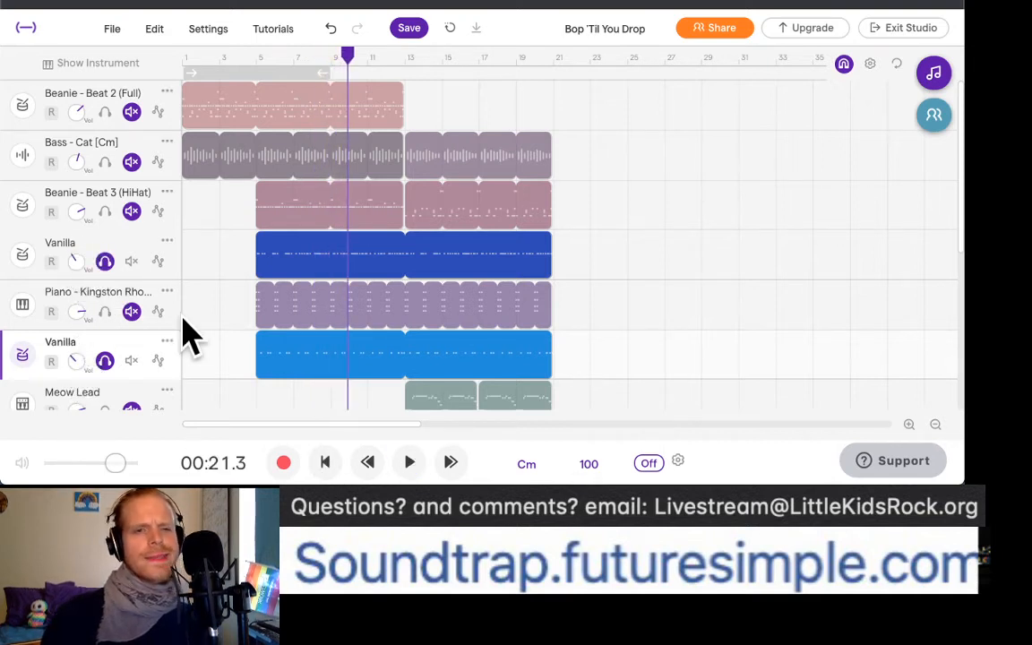
pyautogui.click(105, 261)
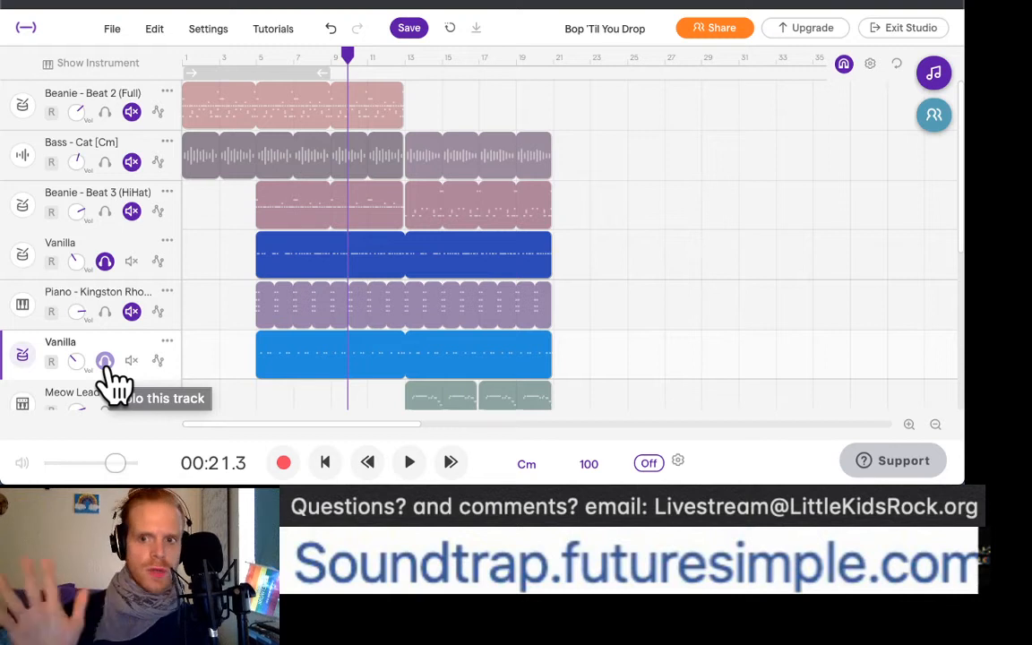
pyautogui.click(105, 360)
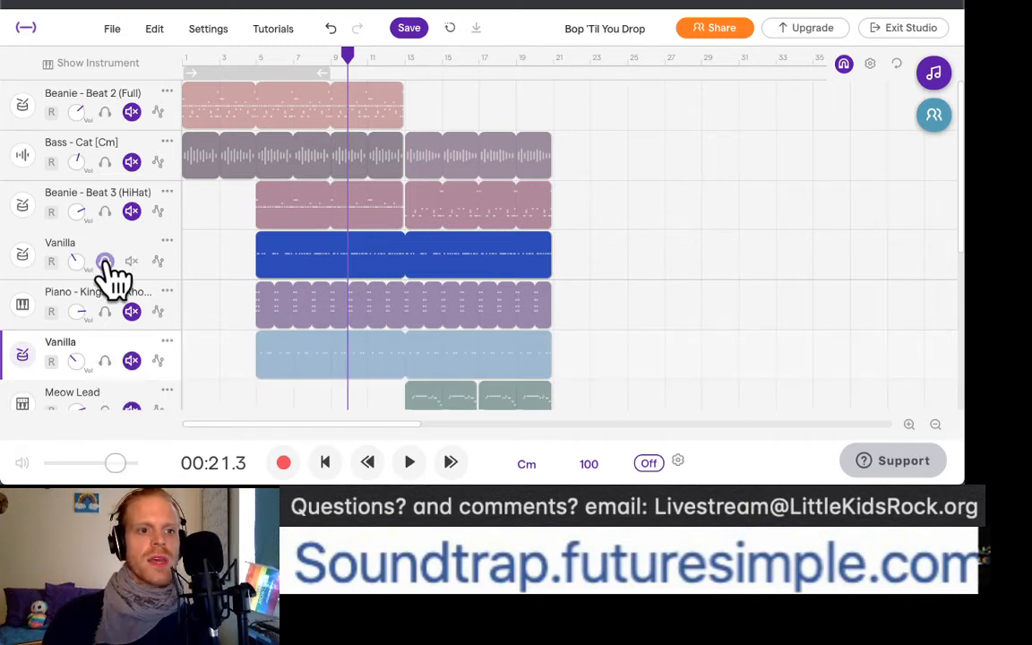
pyautogui.click(105, 261)
pyautogui.click(132, 212)
pyautogui.click(132, 212)
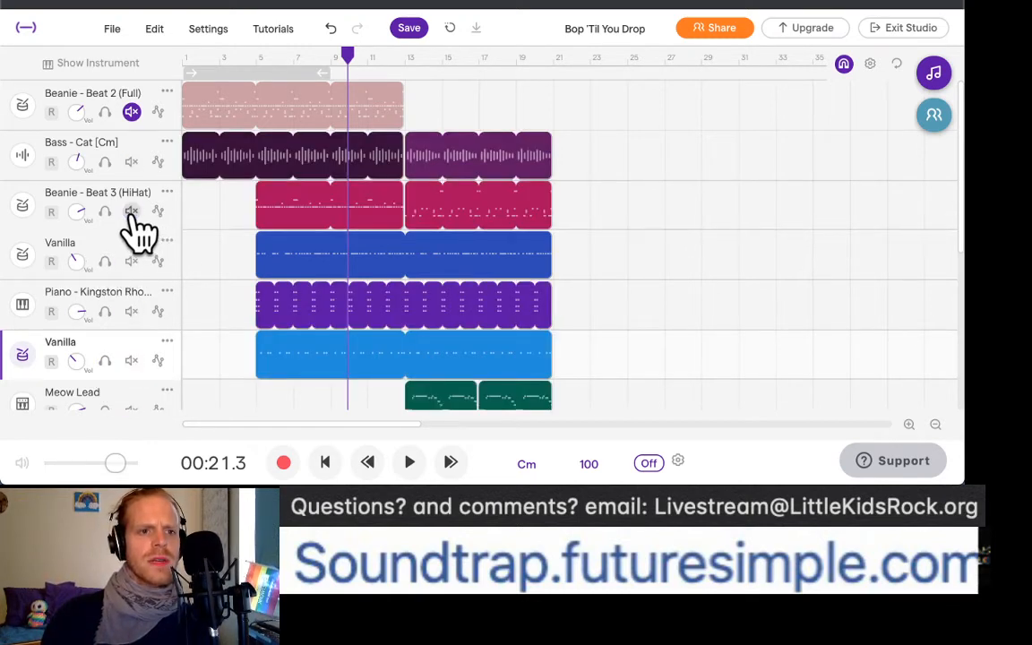
# Step: Raise the volumes of the dark blue and light blue Vanilla tracks slightly while both are soloed, and clear the solos
pyautogui.click(105, 261)
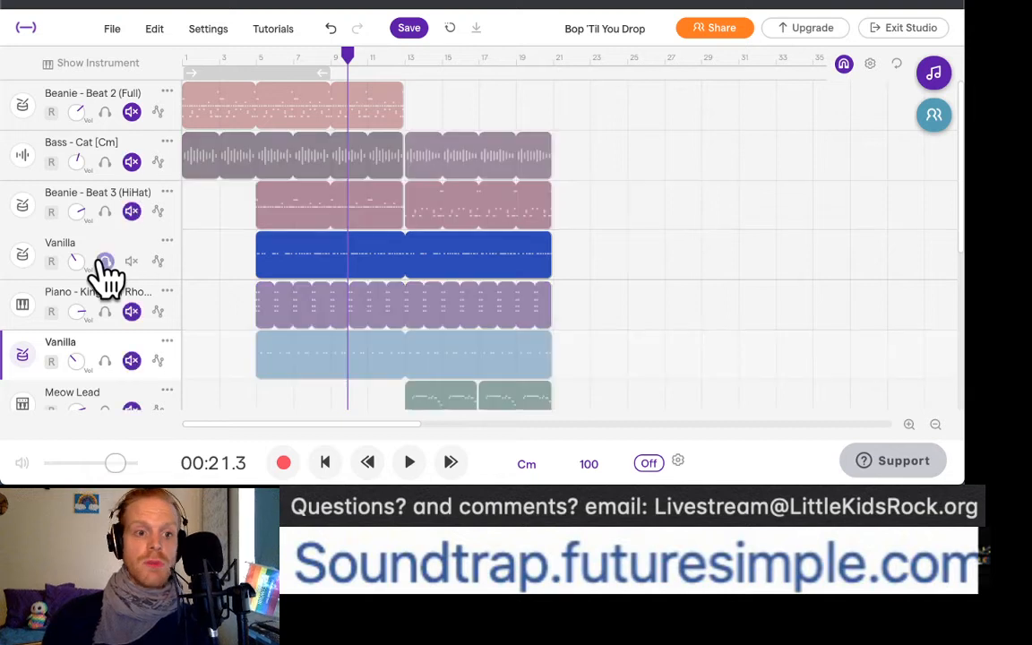
pyautogui.click(105, 360)
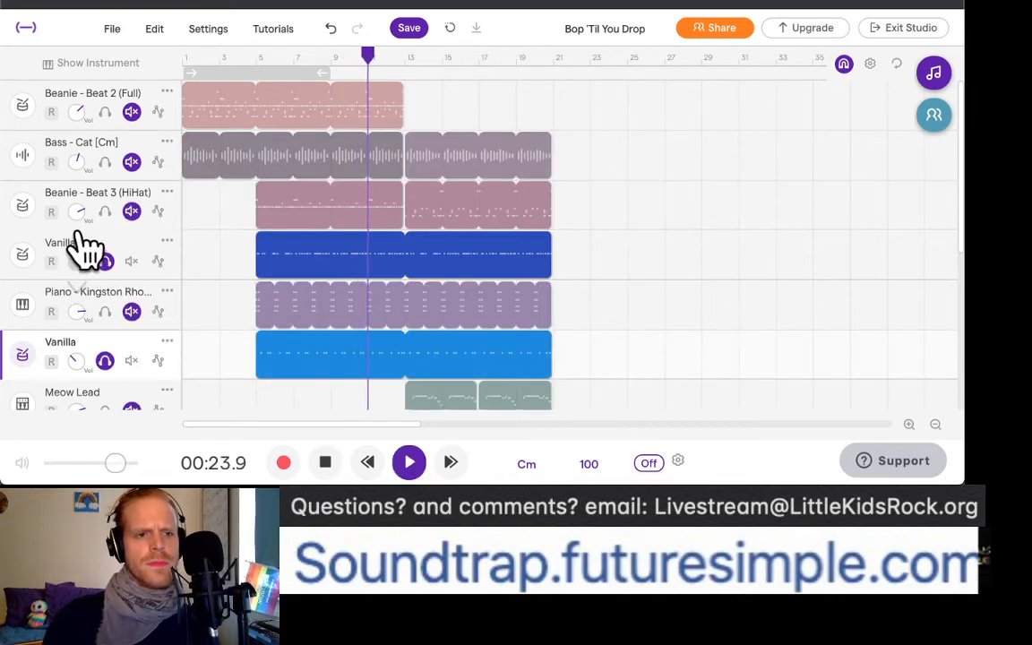
pyautogui.moveTo(76, 361); pyautogui.dragTo(76, 338)
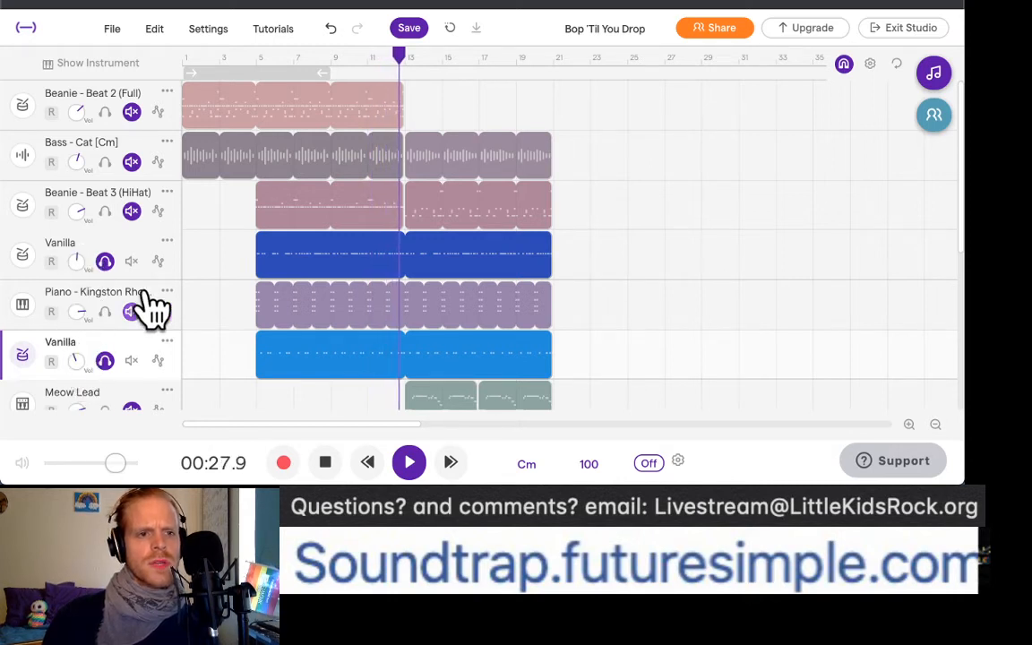
pyautogui.click(104, 263)
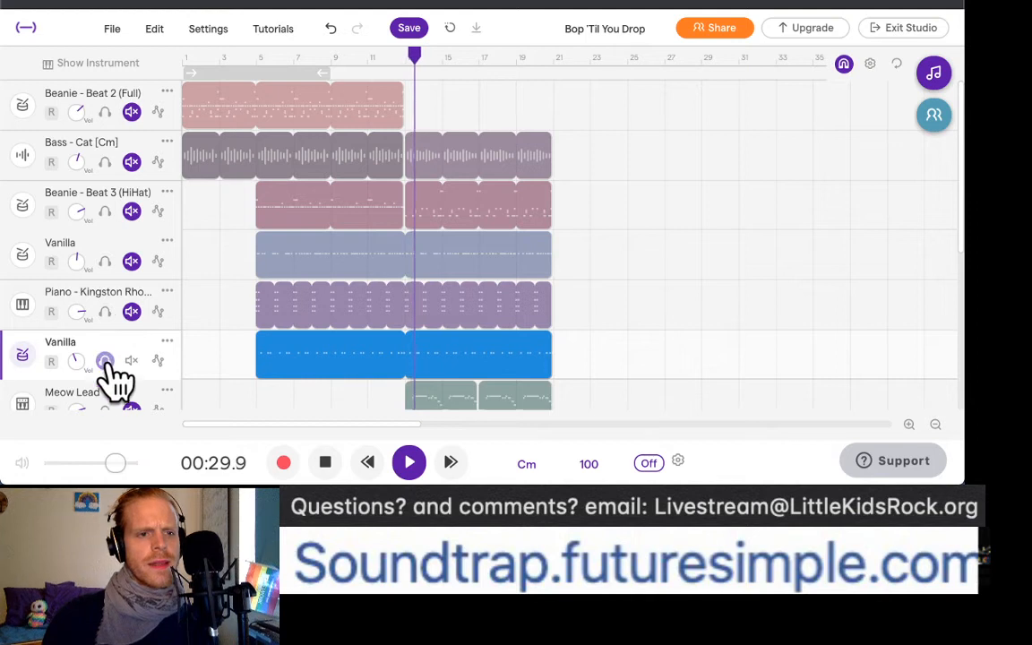
pyautogui.click(105, 360)
# Step: Cycle playback from bar 5 to bar 13 while raising the Beanie - Beat 3 (HiHat) volume and lowering the green Vanilla volume, and stop playback
pyautogui.click(260, 59)
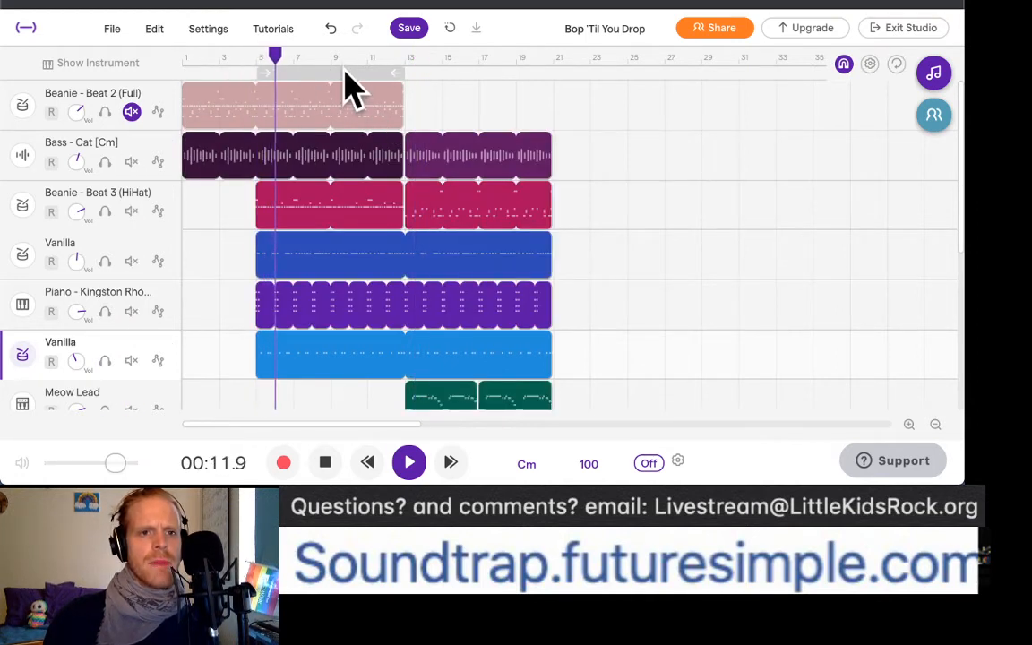
pyautogui.click(346, 73)
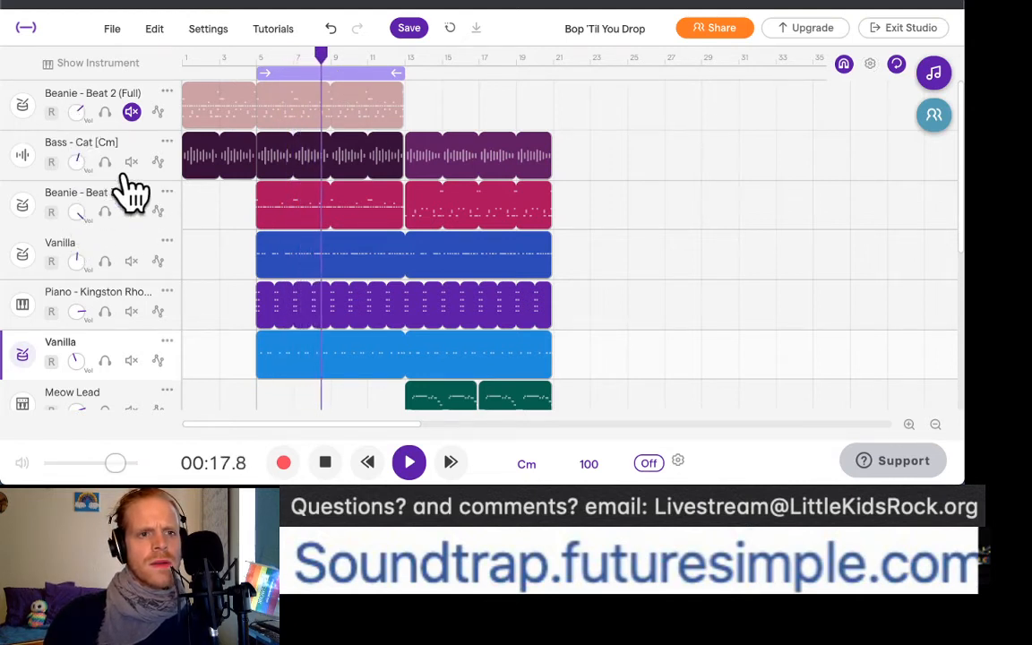
pyautogui.scroll(-2, 230, 364)
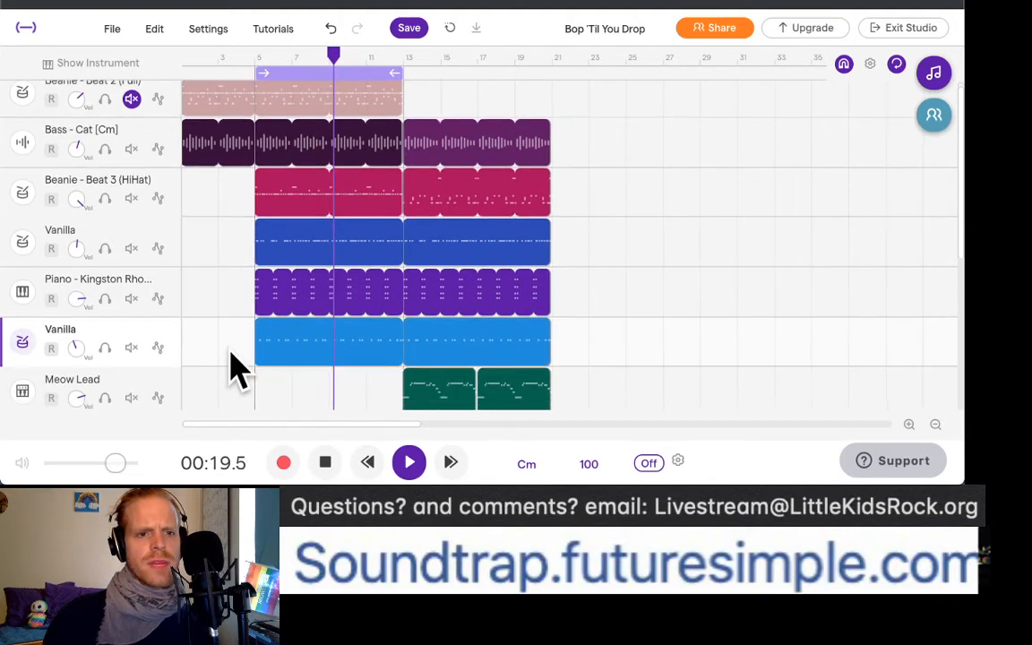
pyautogui.scroll(-2, 235, 359)
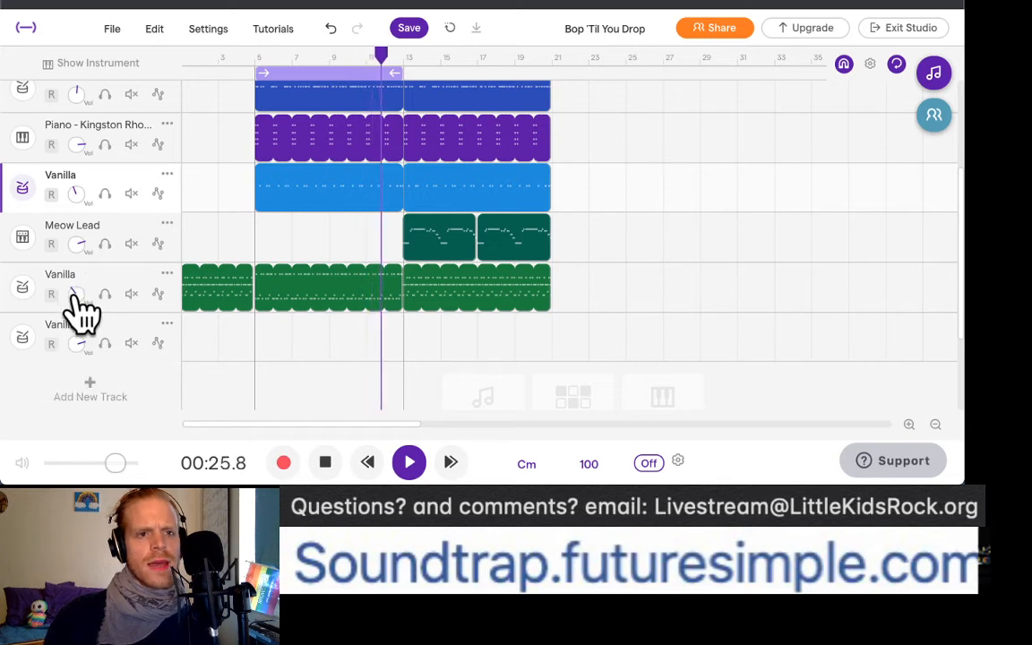
pyautogui.click(355, 72)
pyautogui.press('space')
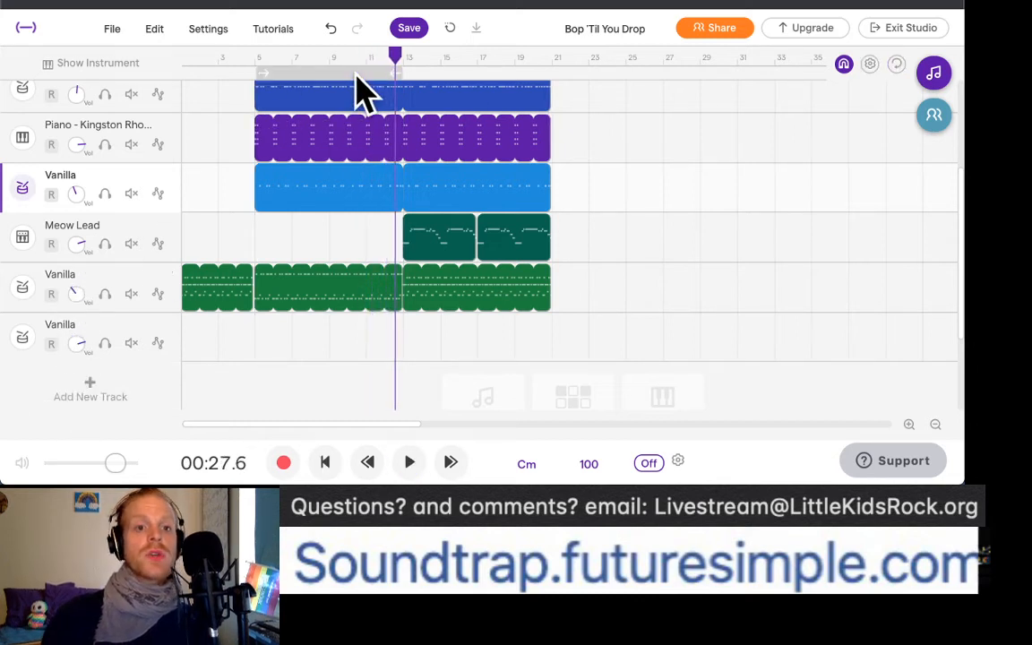
# Step: Cycle playback from bar 13 to bar 21 while lowering the Meow Lead volume, and stop playback
pyautogui.moveTo(396, 77); pyautogui.dragTo(517, 90)
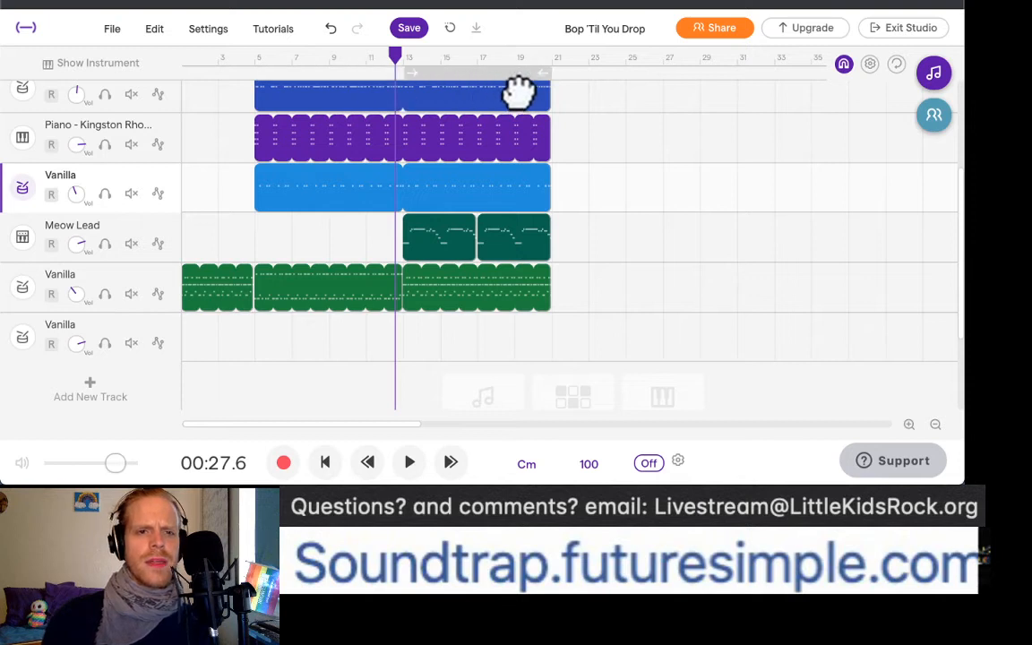
pyautogui.click(506, 74)
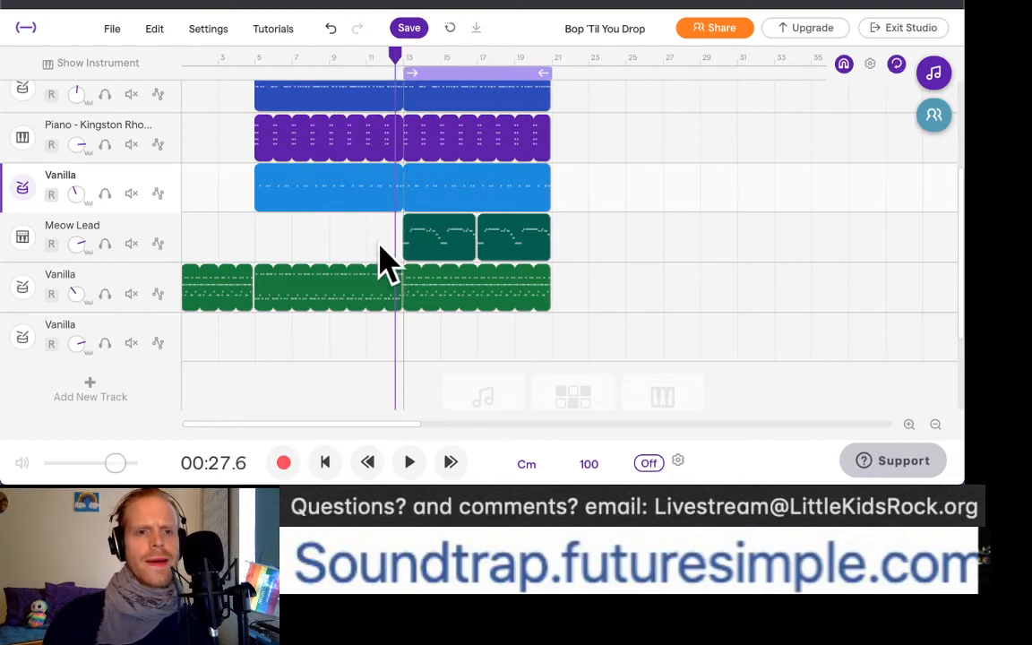
pyautogui.press('space')
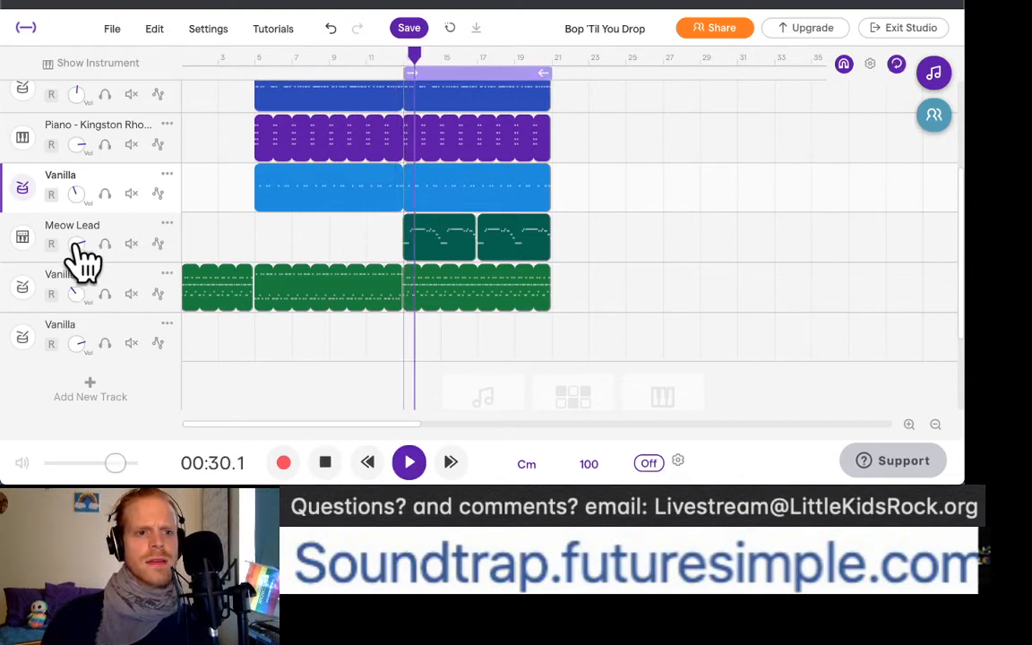
pyautogui.moveTo(72, 265); pyautogui.dragTo(78, 321)
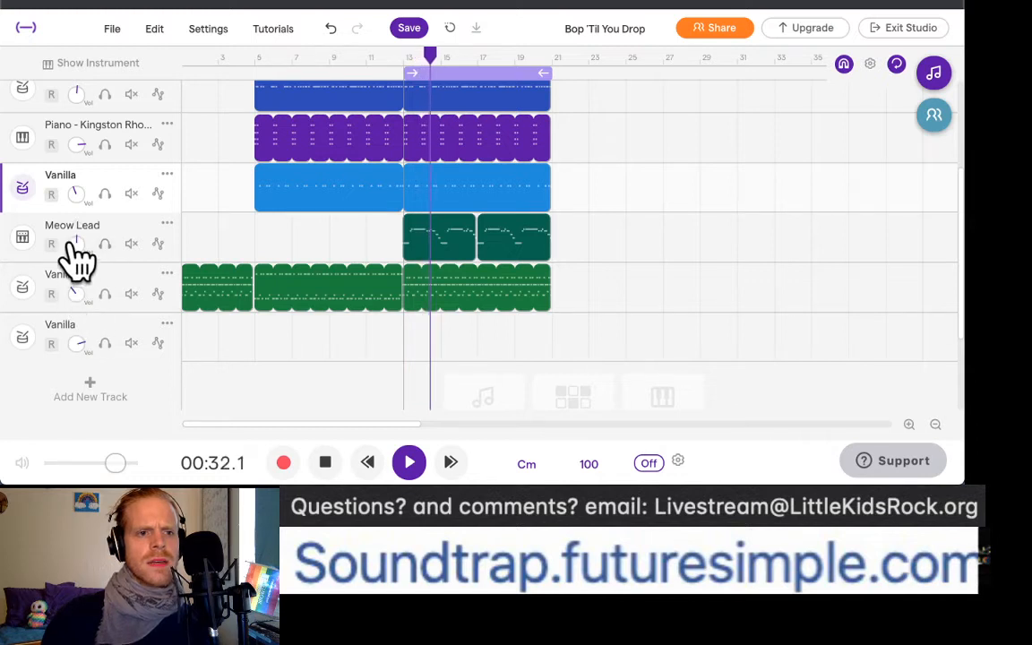
pyautogui.moveTo(75, 243); pyautogui.dragTo(56, 36)
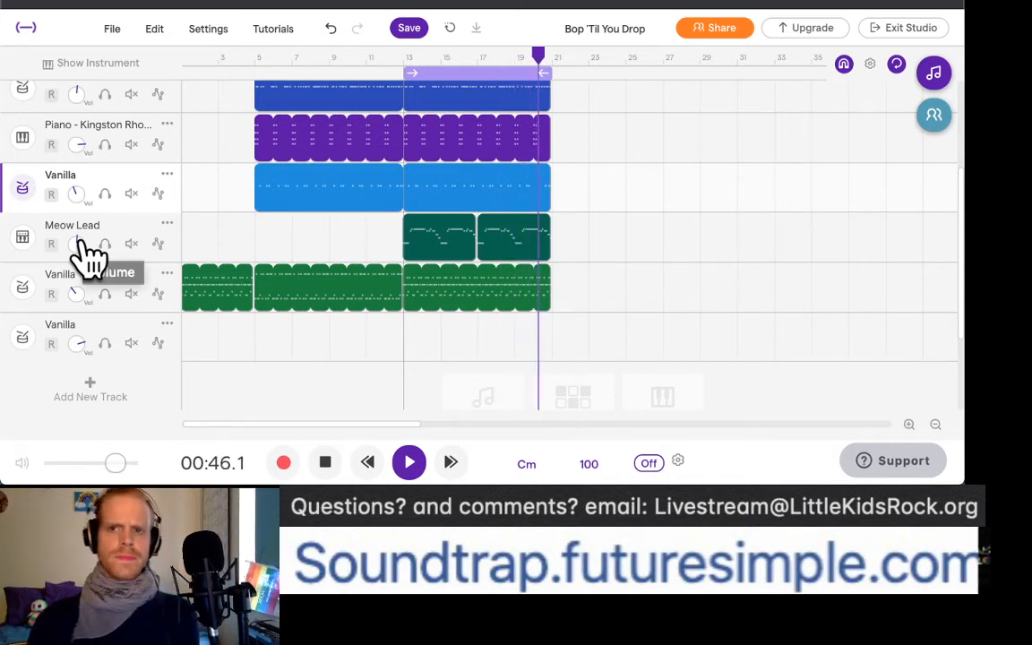
pyautogui.press('space')
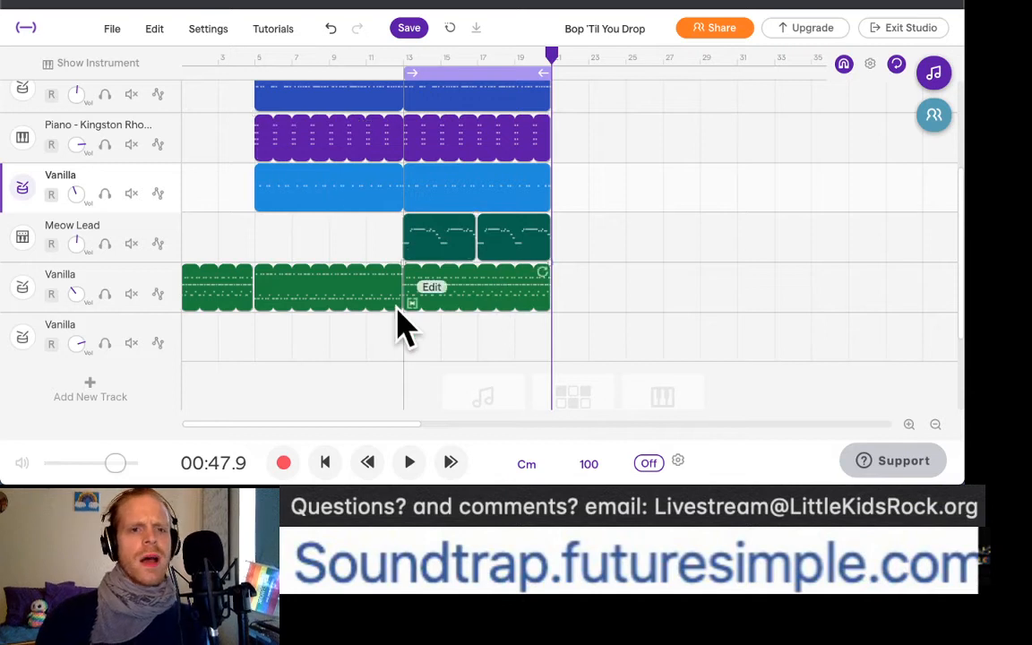
# Step: Duplicate the Meow Lead track and change the copy's instrument to the Grand Piano preset from the Keyboards, Pianos category
pyautogui.click(166, 225)
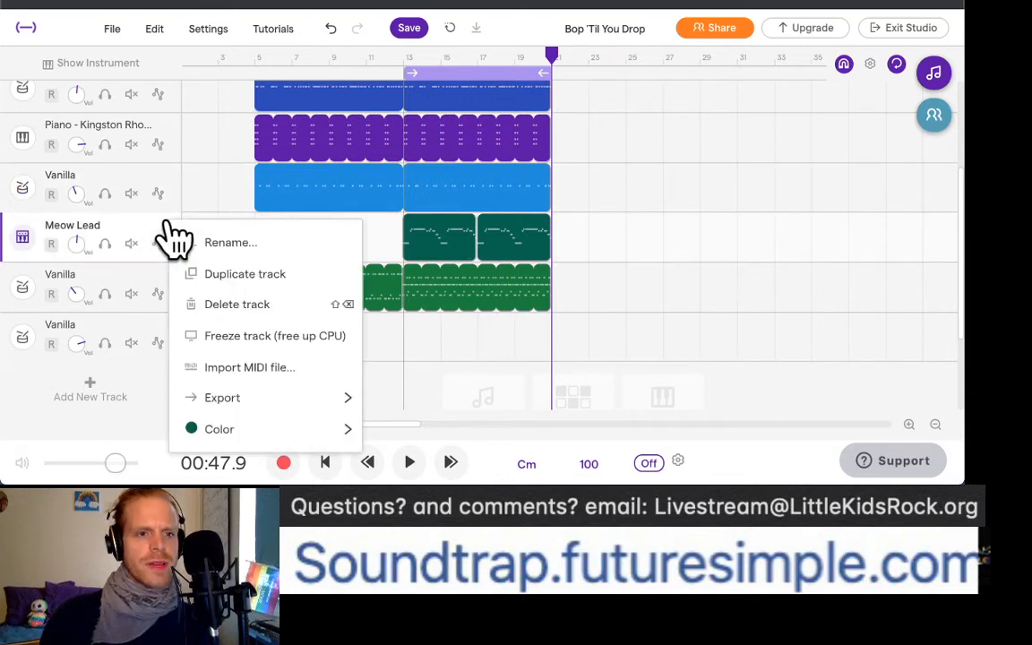
pyautogui.click(280, 275)
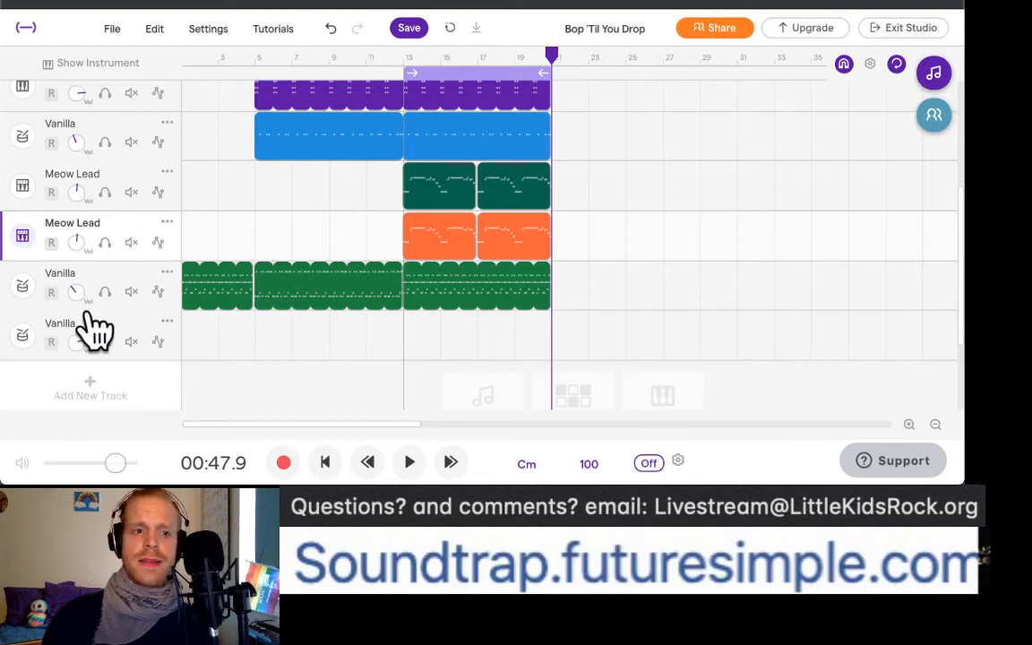
pyautogui.click(24, 239)
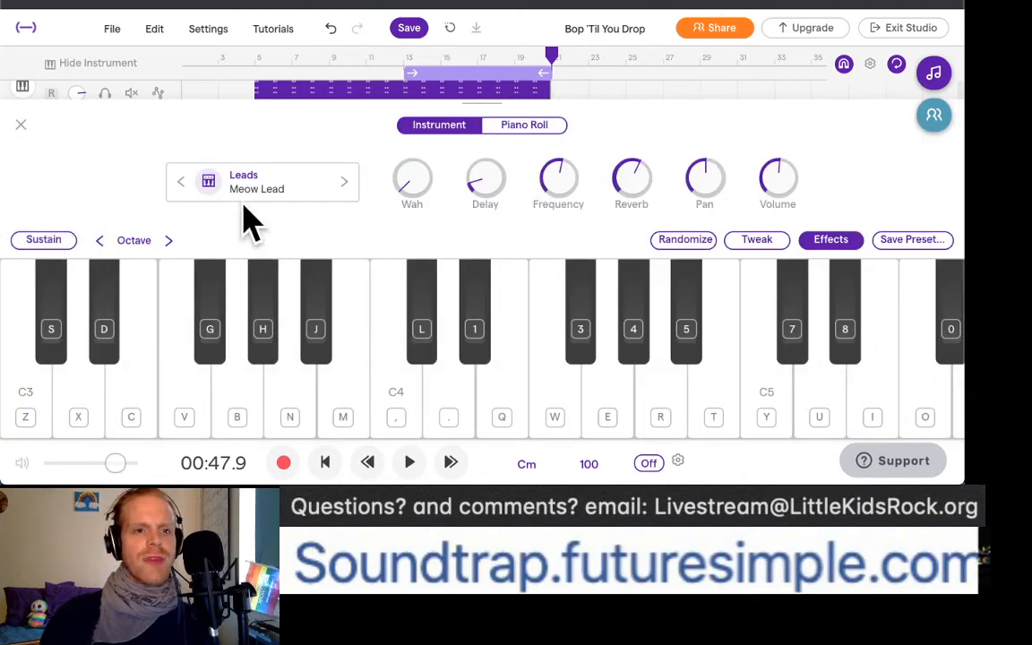
pyautogui.click(277, 190)
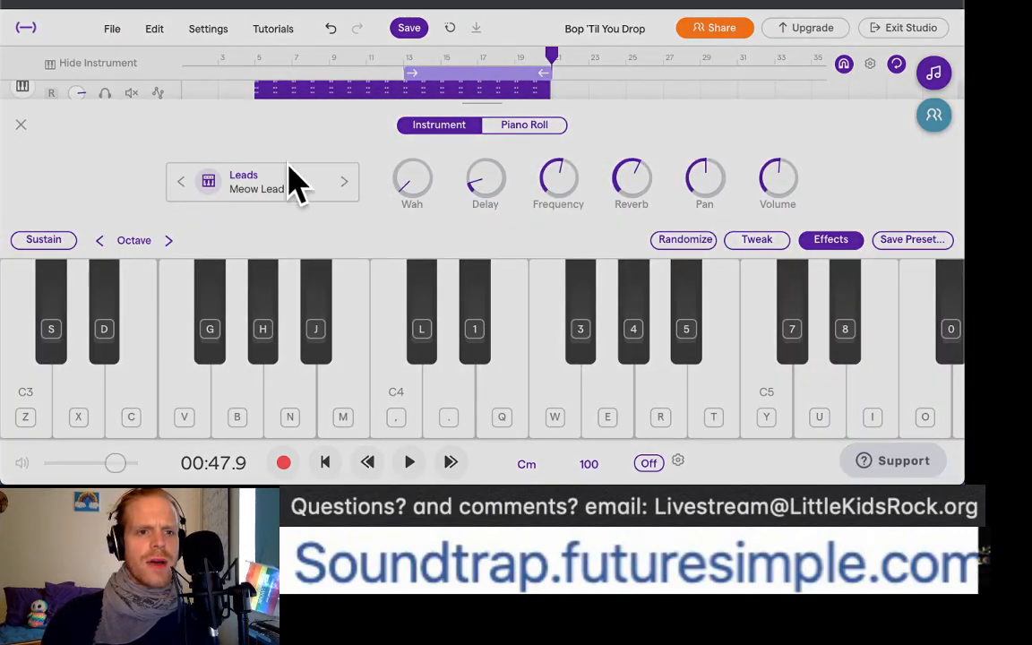
pyautogui.click(309, 198)
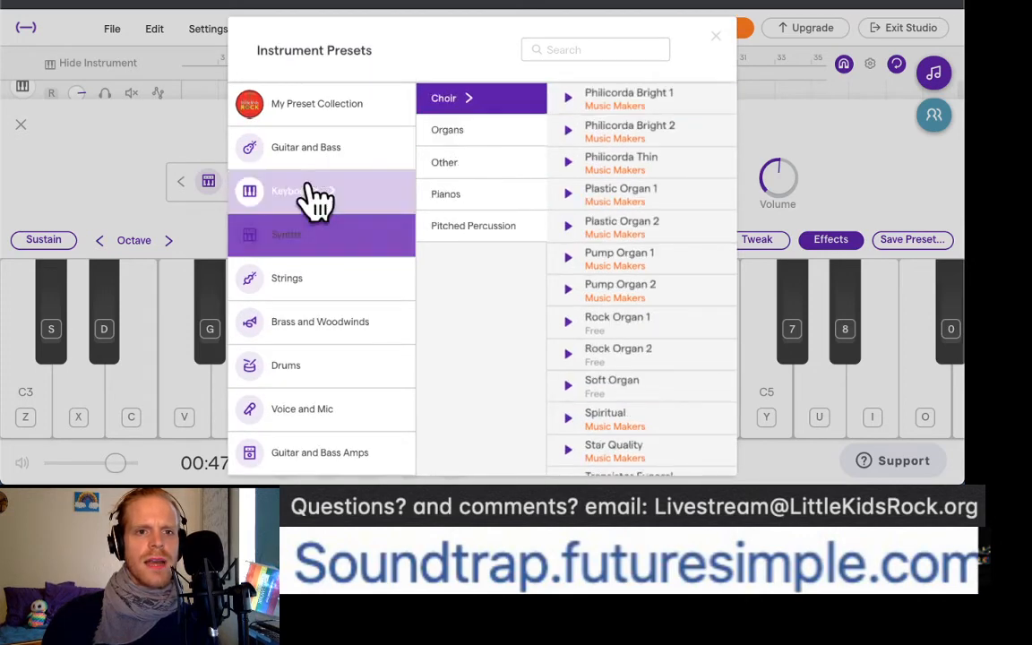
pyautogui.click(458, 195)
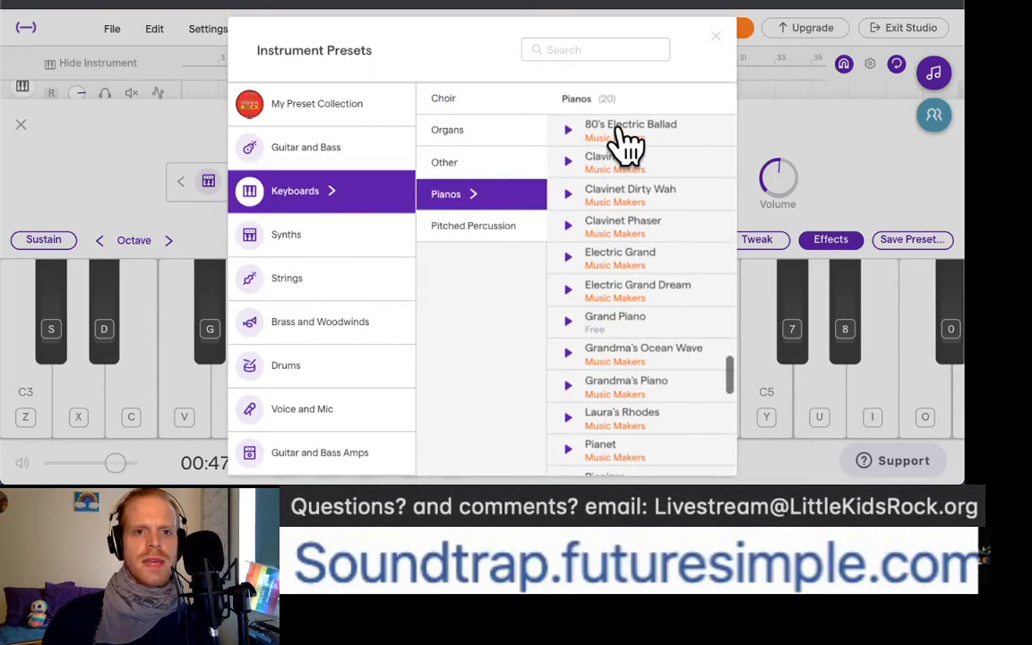
pyautogui.scroll(-3, 664, 217)
pyautogui.scroll(1, 663, 215)
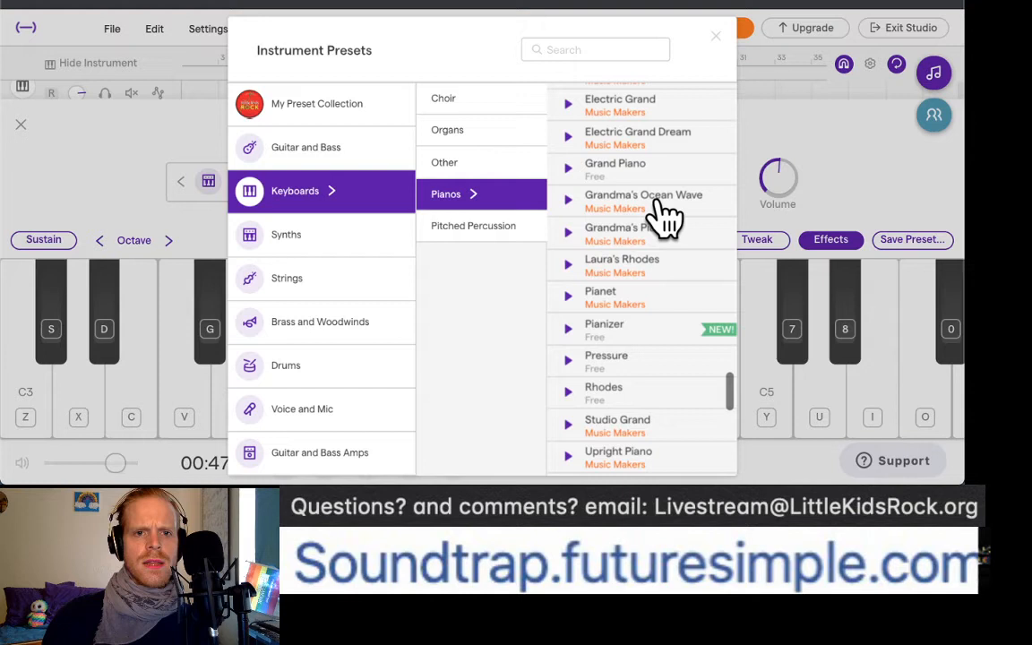
pyautogui.click(615, 175)
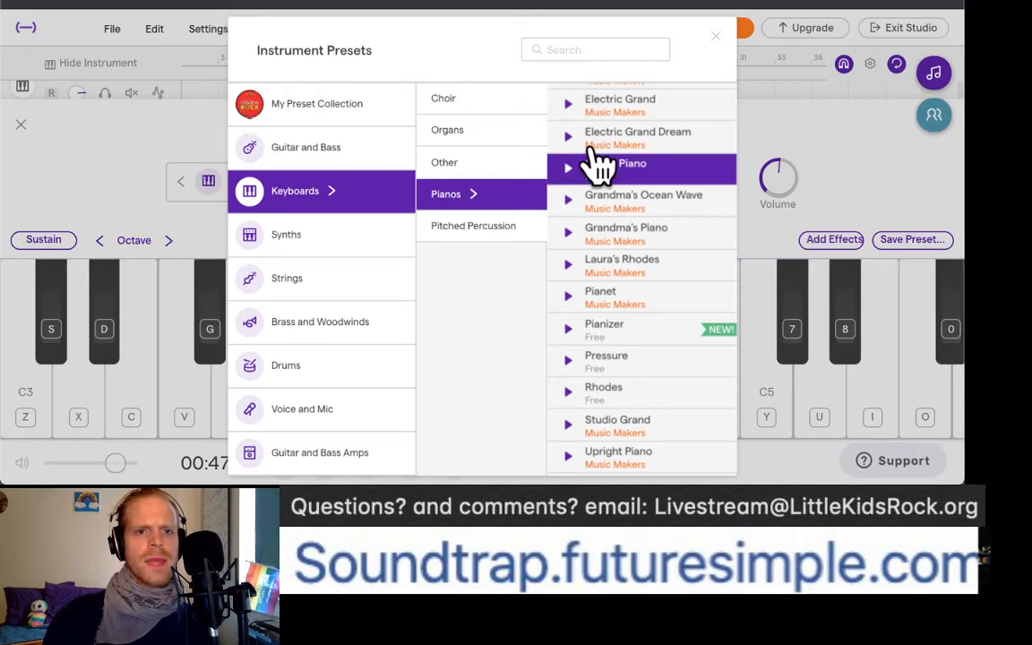
pyautogui.click(22, 139)
pyautogui.click(20, 125)
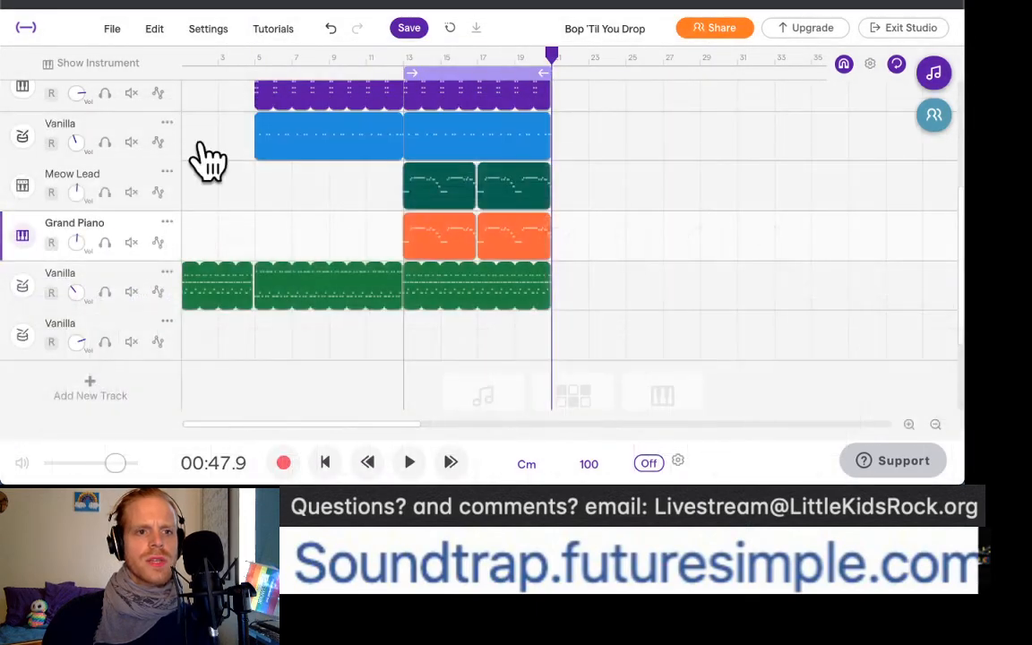
# Step: Balance Grand Piano against Meow Lead during playback, raising the piano and slightly lowering the lead with both soloed, and clear the solos
pyautogui.press('space')
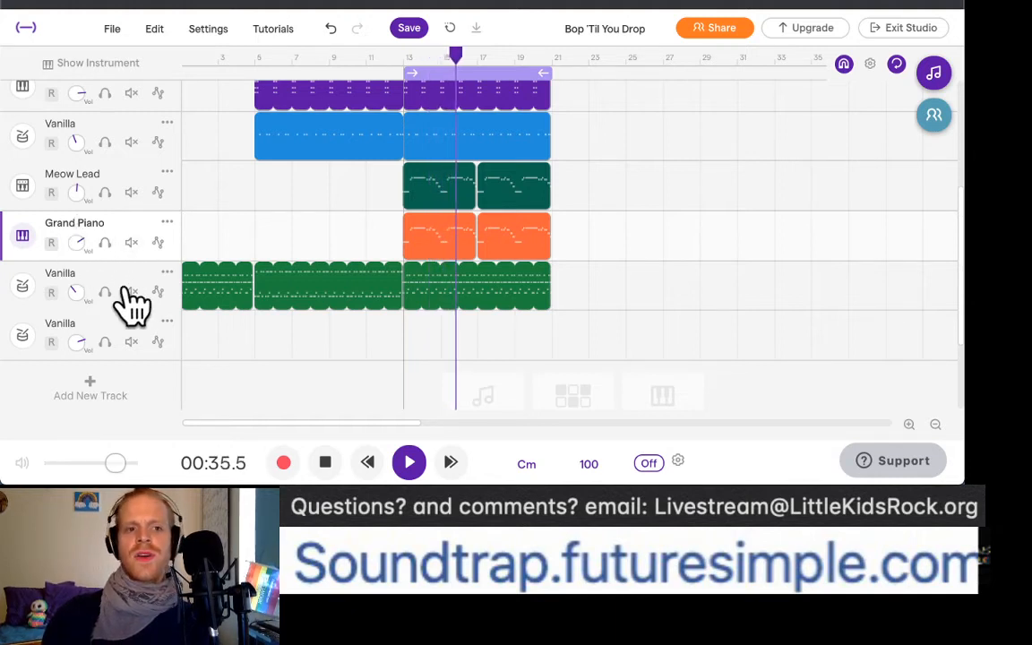
pyautogui.click(326, 465)
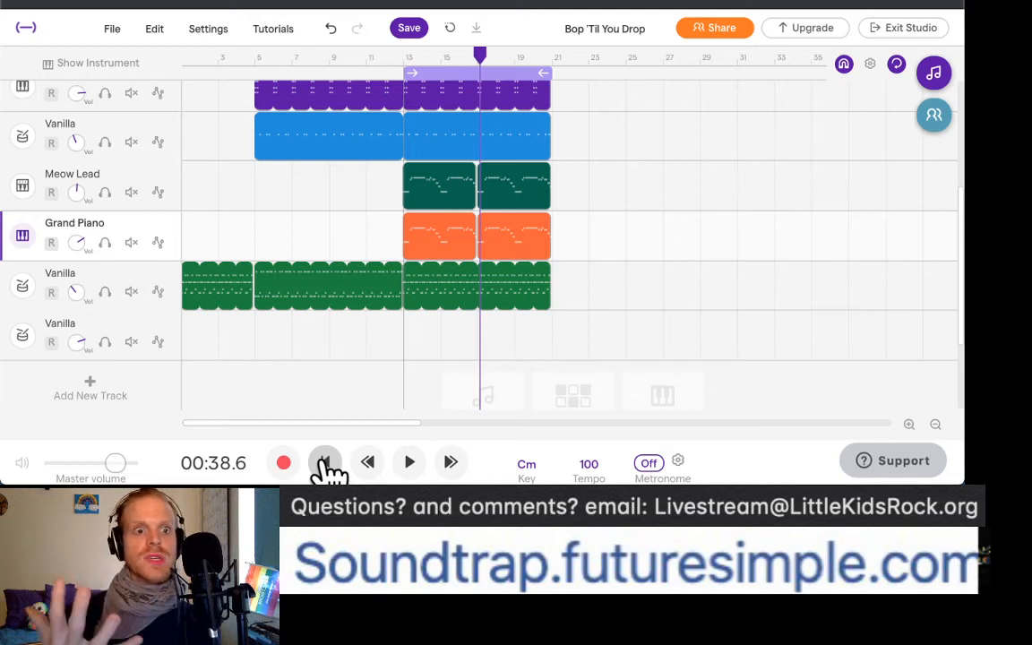
pyautogui.click(104, 242)
pyautogui.click(105, 192)
pyautogui.click(409, 462)
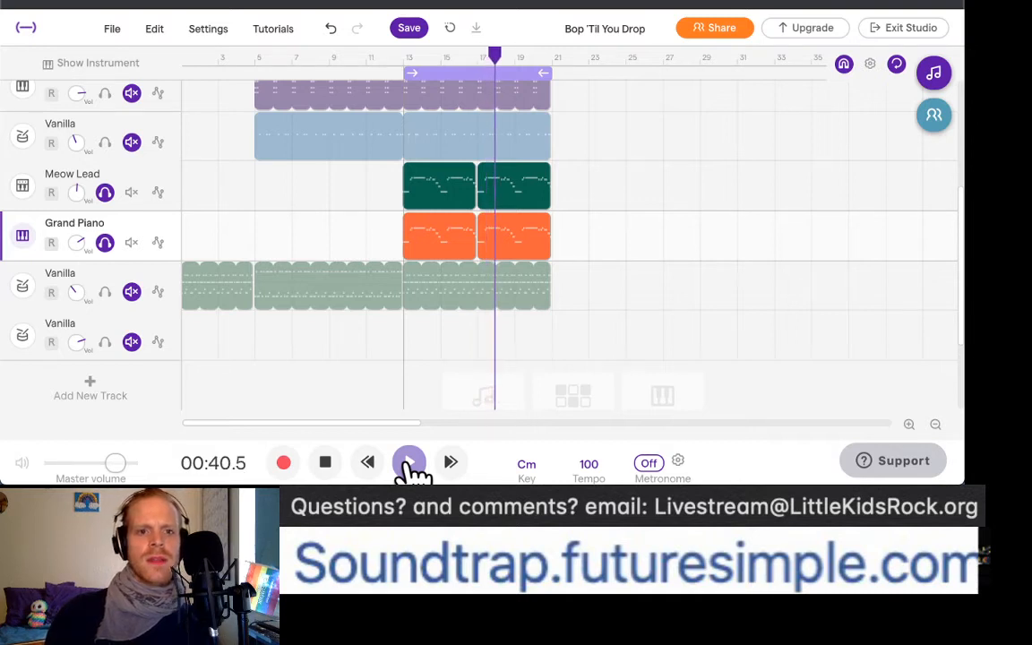
pyautogui.click(78, 202)
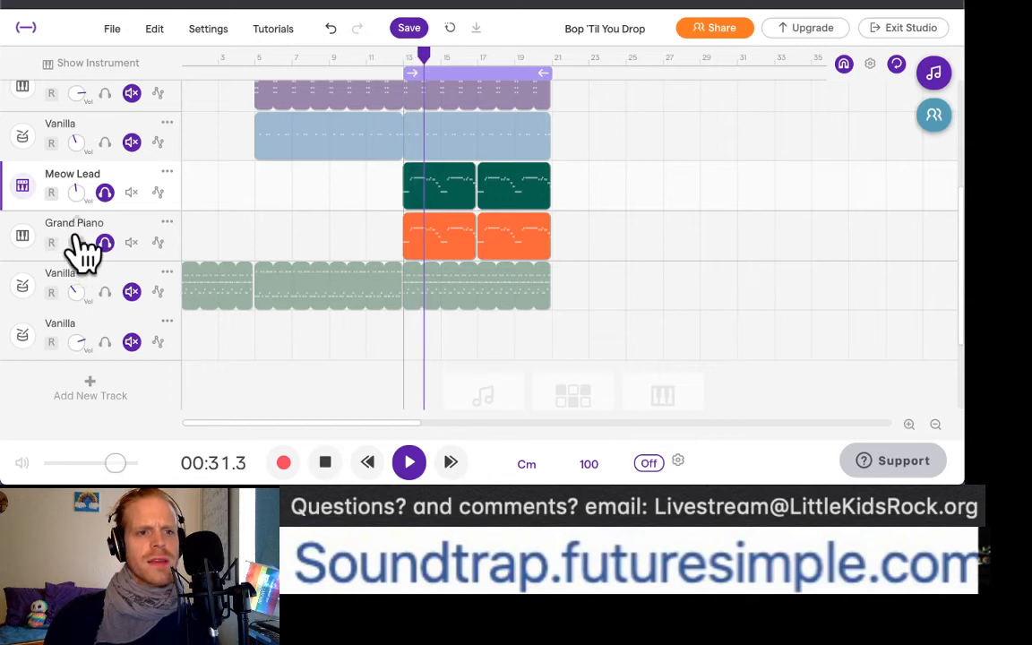
pyautogui.click(324, 462)
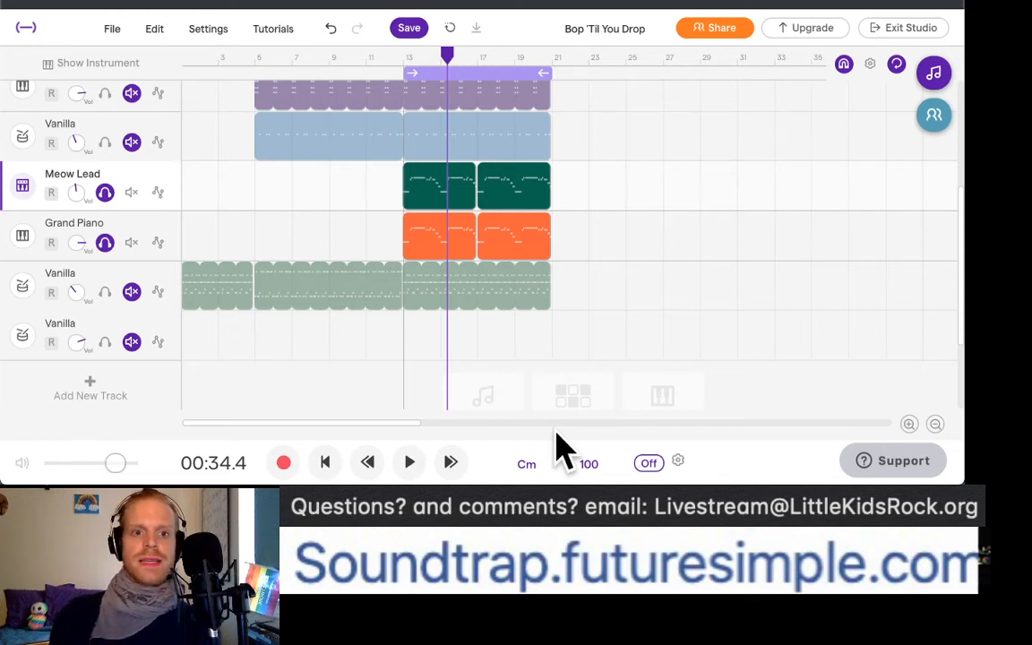
pyautogui.click(105, 192)
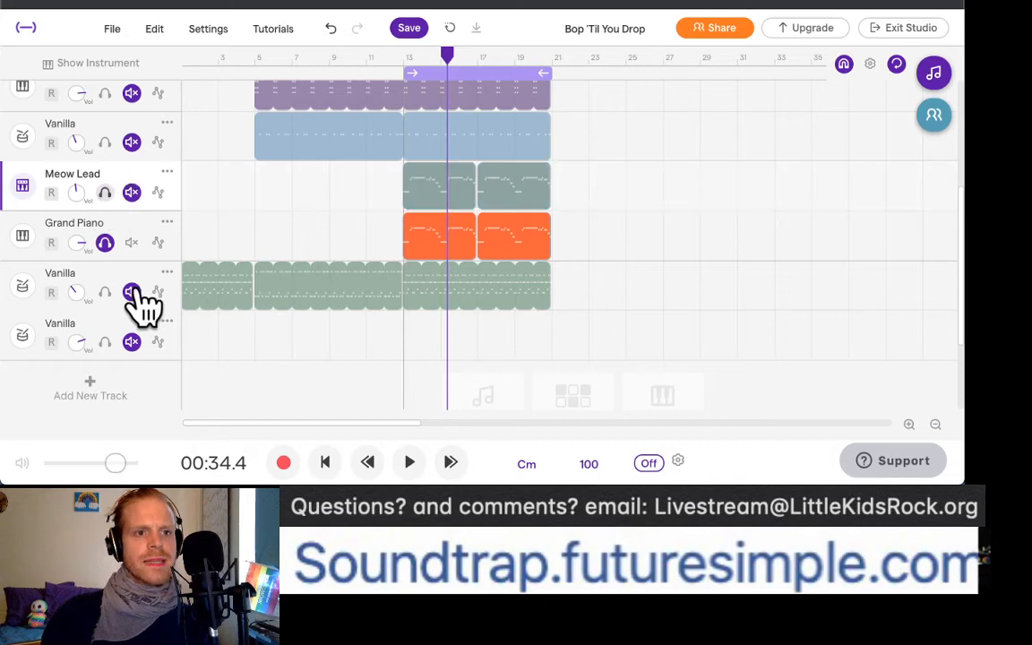
pyautogui.click(104, 243)
# Step: Clear the loop search and browse the full loop library from the Anthem loops down through the Bass loops
pyautogui.scroll(5, 511, 253)
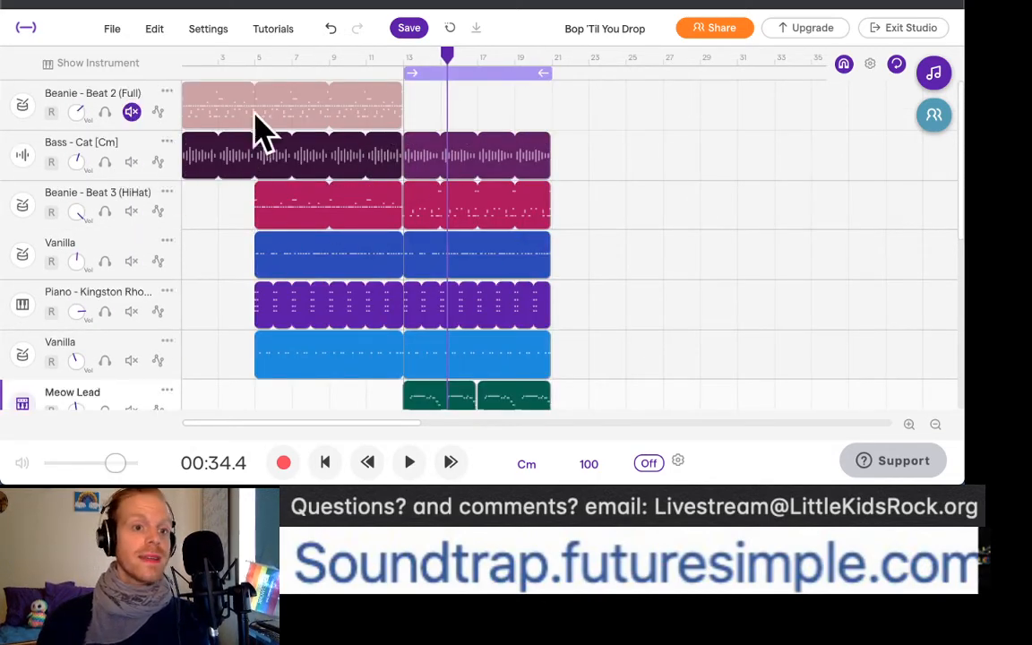
pyautogui.click(933, 72)
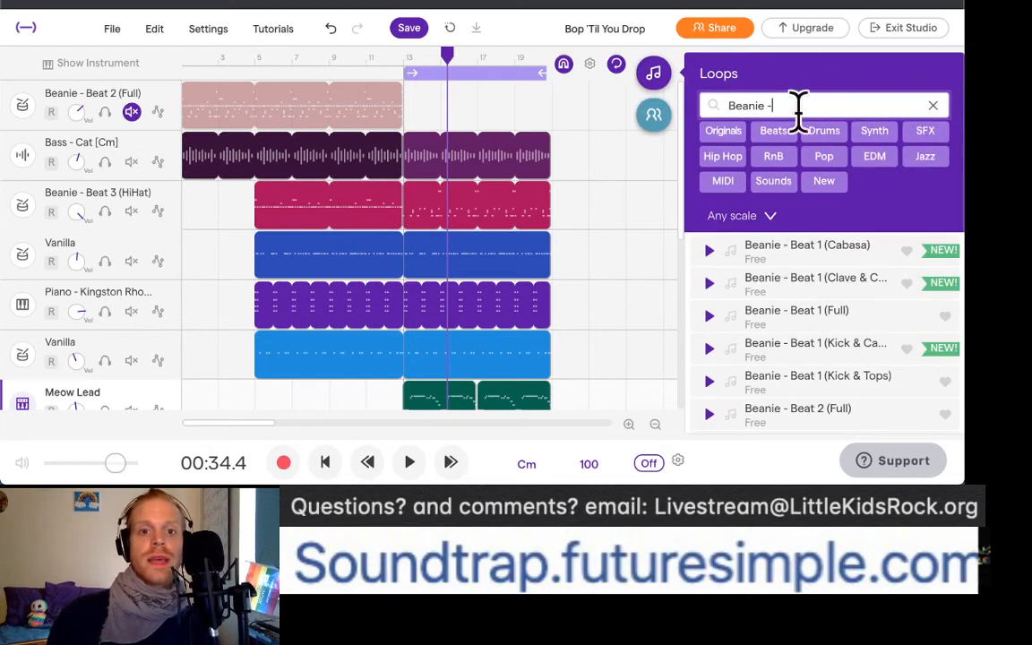
pyautogui.click(930, 106)
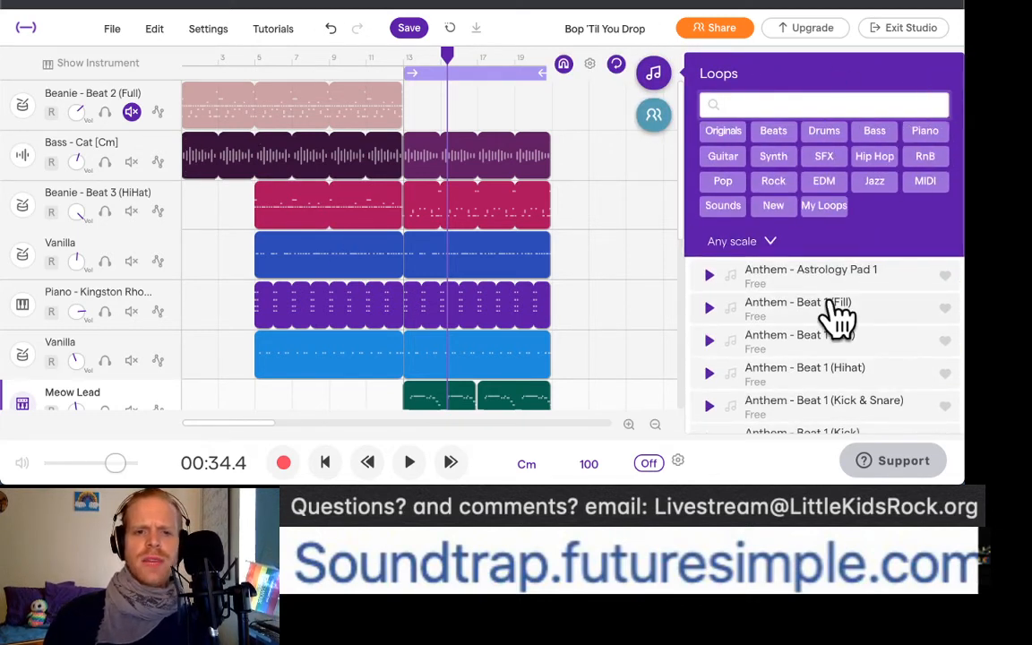
pyautogui.scroll(-5, 825, 307)
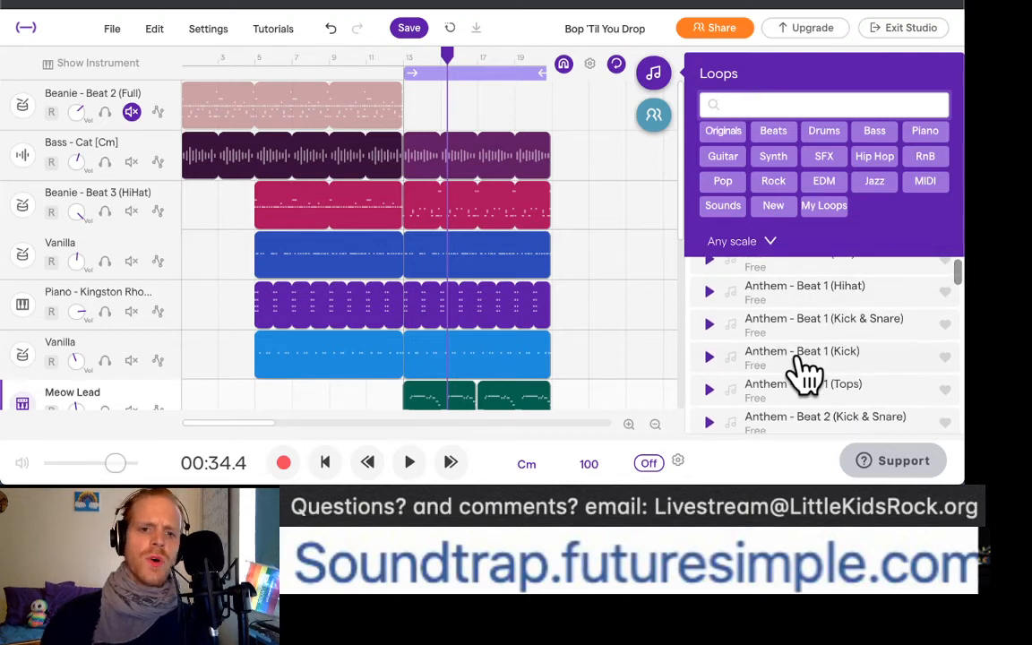
pyautogui.scroll(-15, 803, 371)
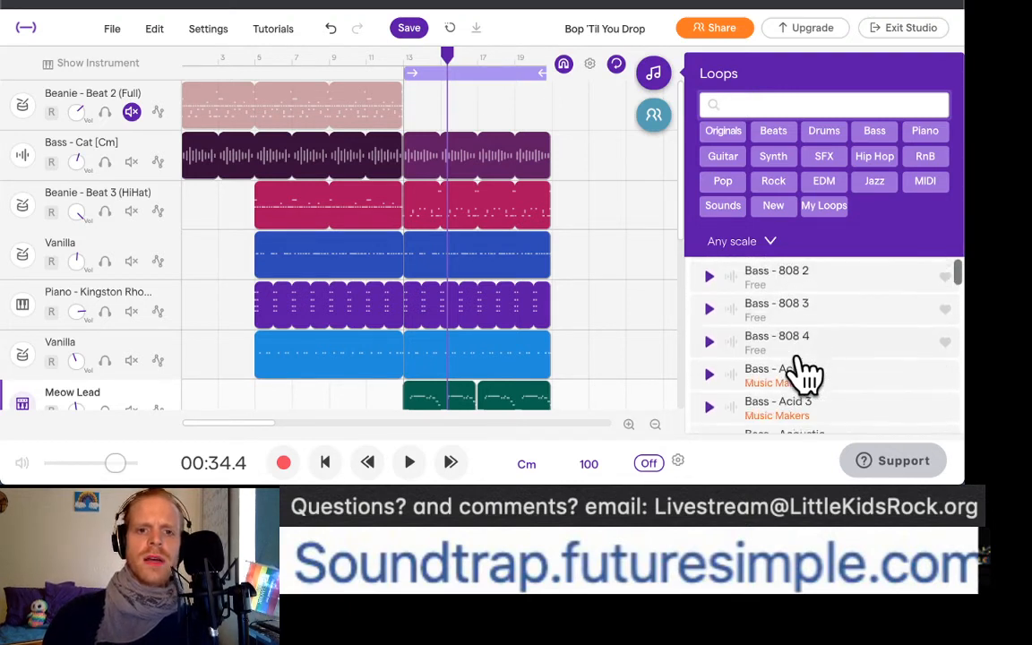
pyautogui.scroll(-8, 802, 374)
pyautogui.scroll(4, 802, 373)
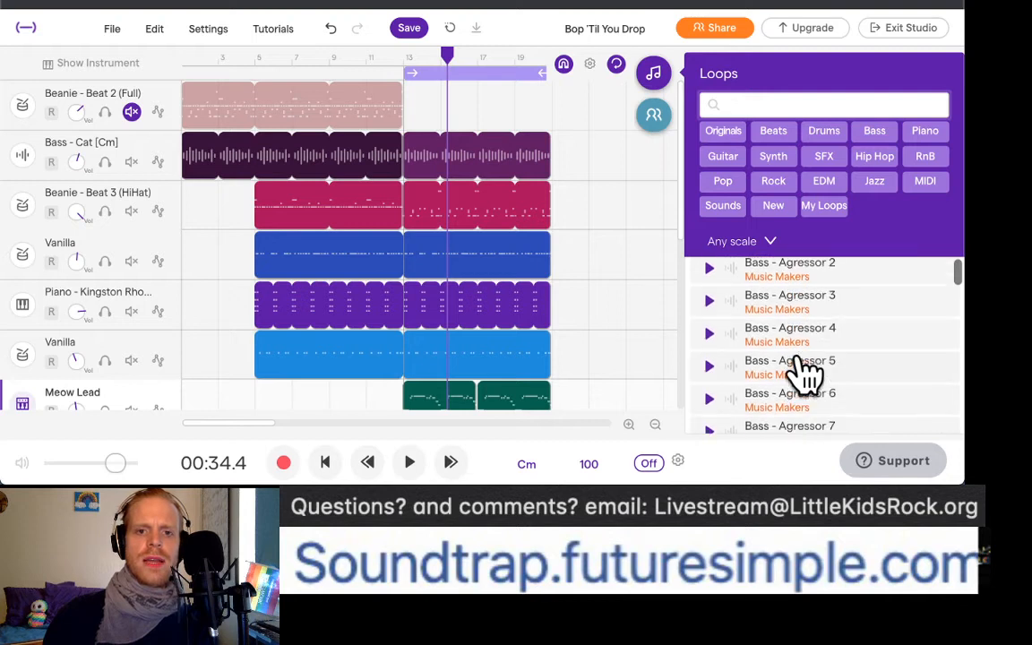
pyautogui.scroll(3, 869, 331)
pyautogui.scroll(-1, 860, 333)
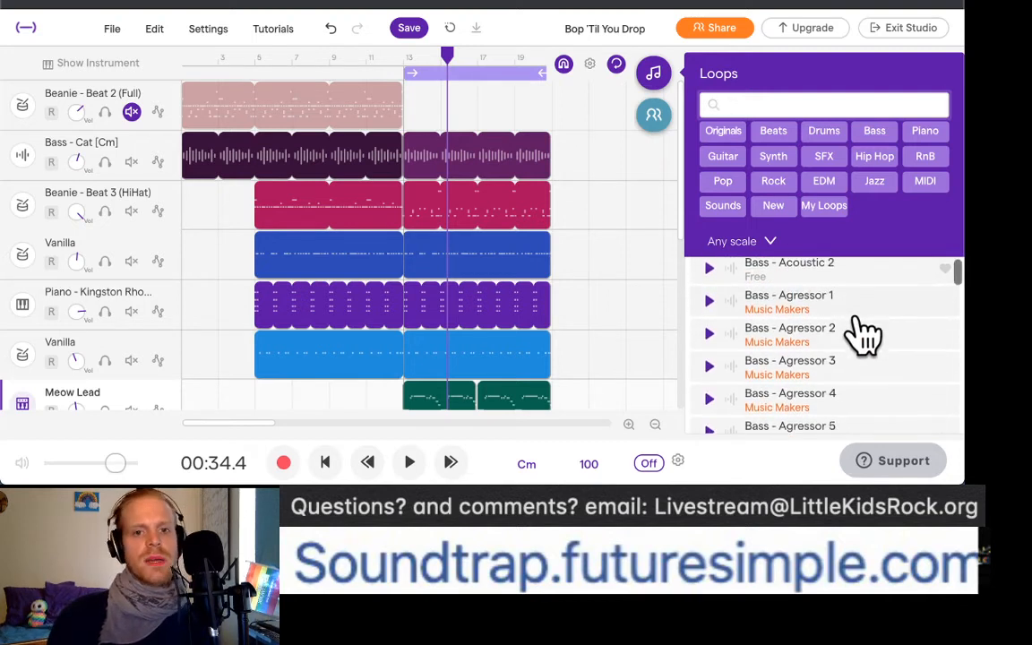
pyautogui.scroll(-4, 874, 345)
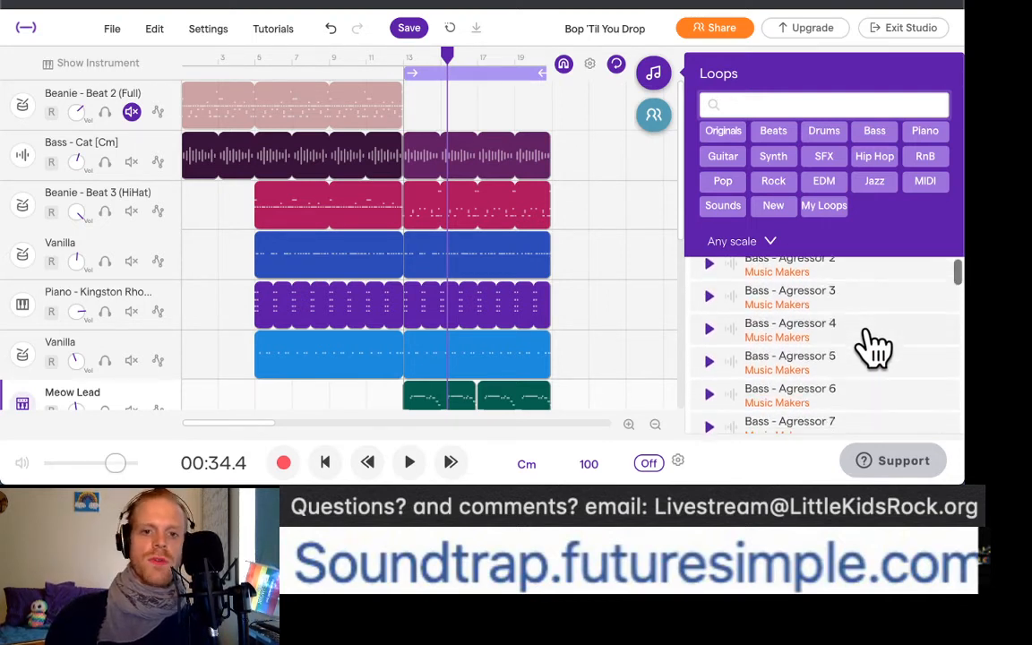
pyautogui.scroll(-4, 874, 345)
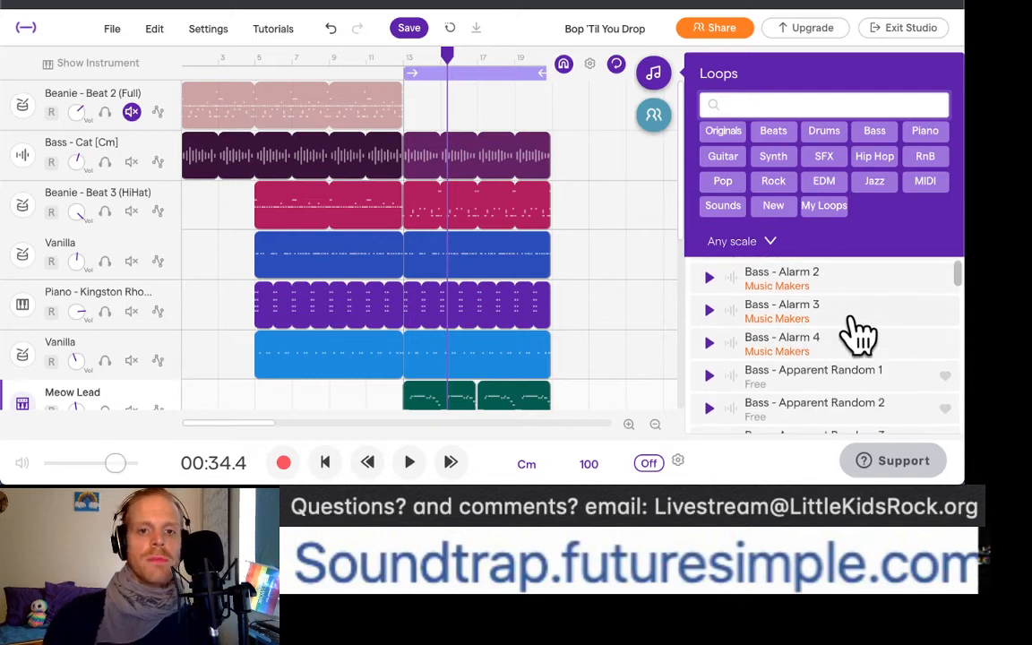
pyautogui.scroll(-4, 858, 333)
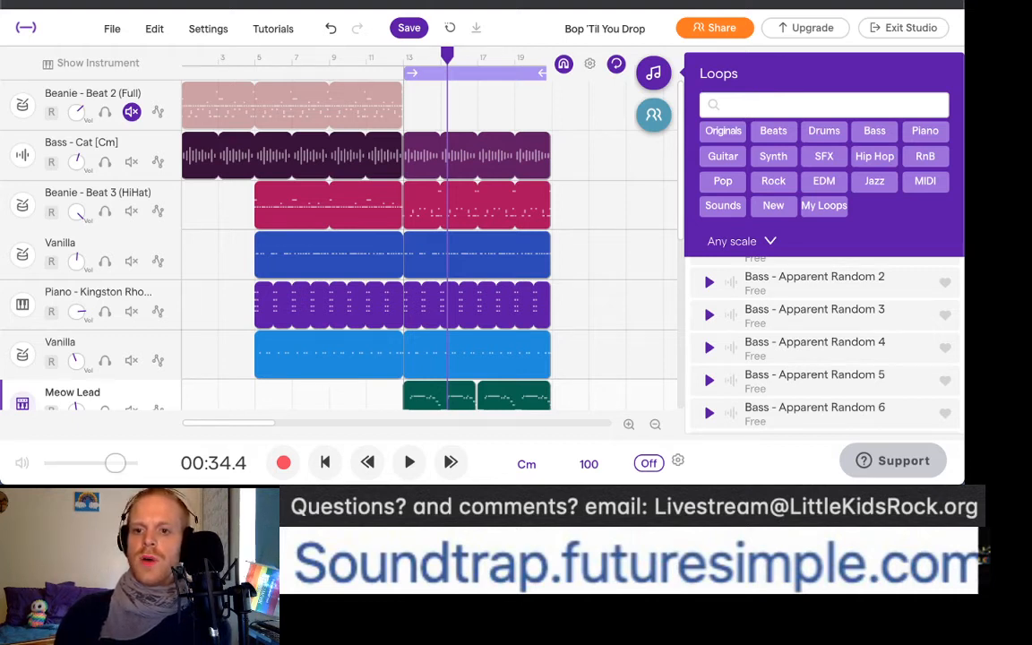
# Step: Add a new Patterns Beatmaker drum track and look across its empty Kick, Snare and Hihat (Closed) step grid
pyautogui.scroll(-5, 120, 387)
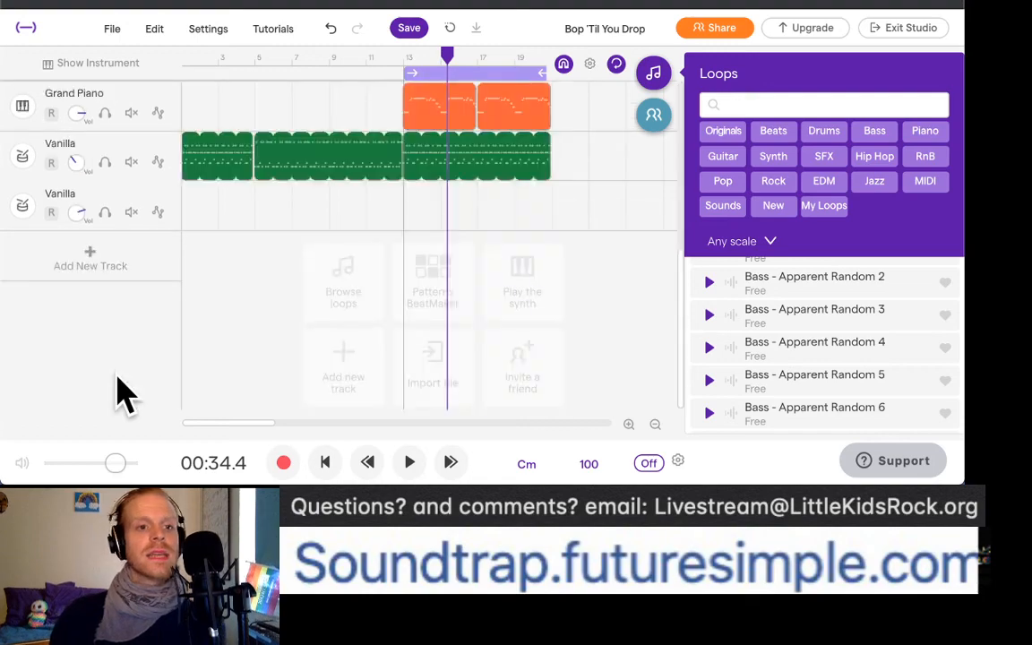
pyautogui.click(95, 269)
pyautogui.click(638, 188)
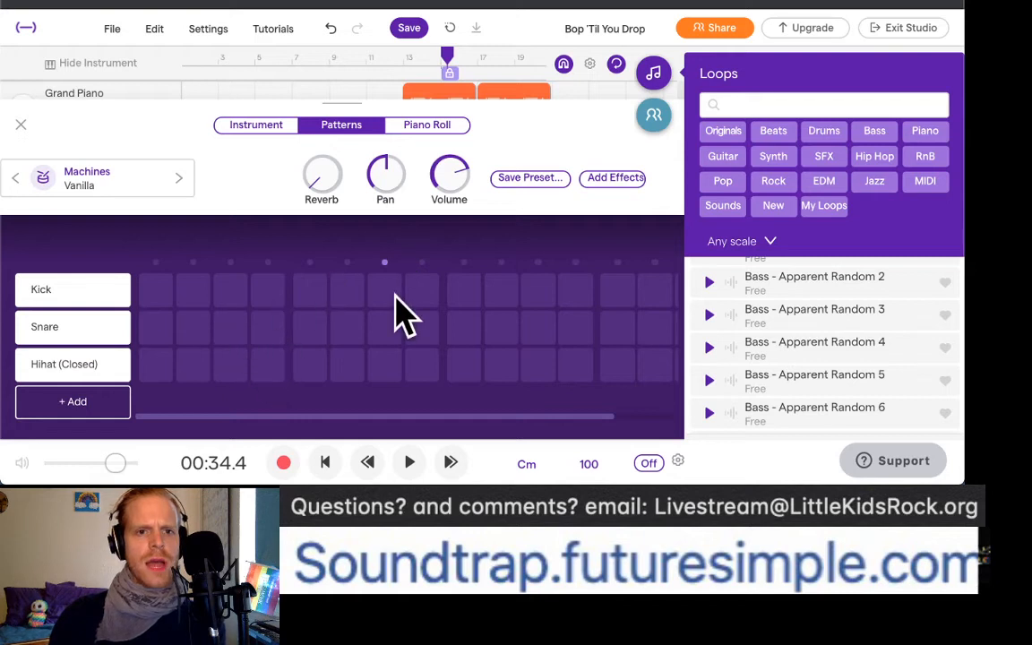
pyautogui.hscroll(2, 395, 294)
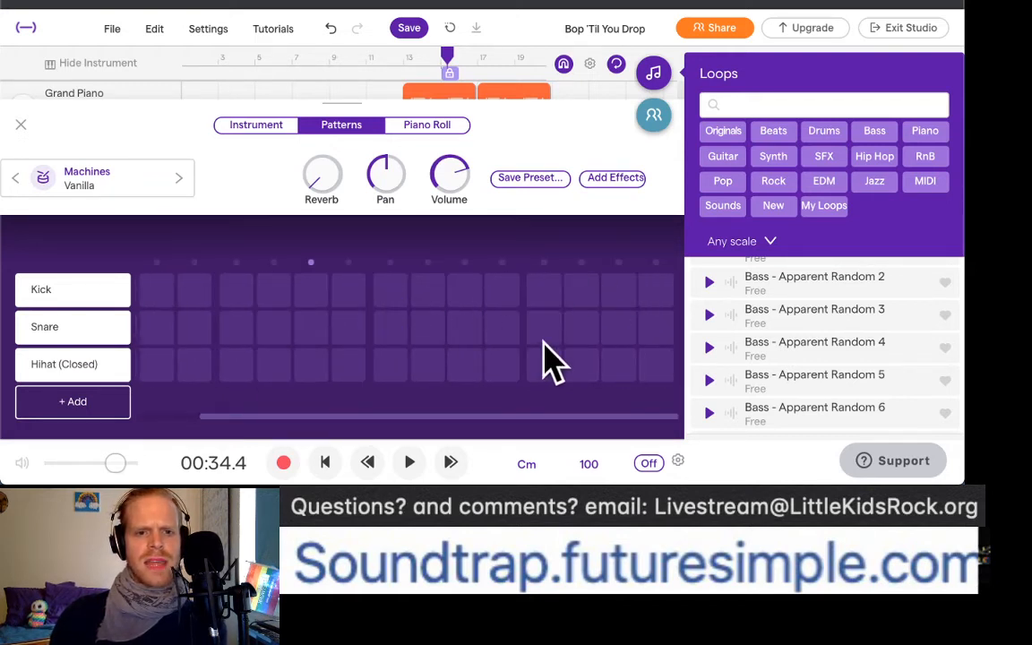
pyautogui.hscroll(-2, 372, 354)
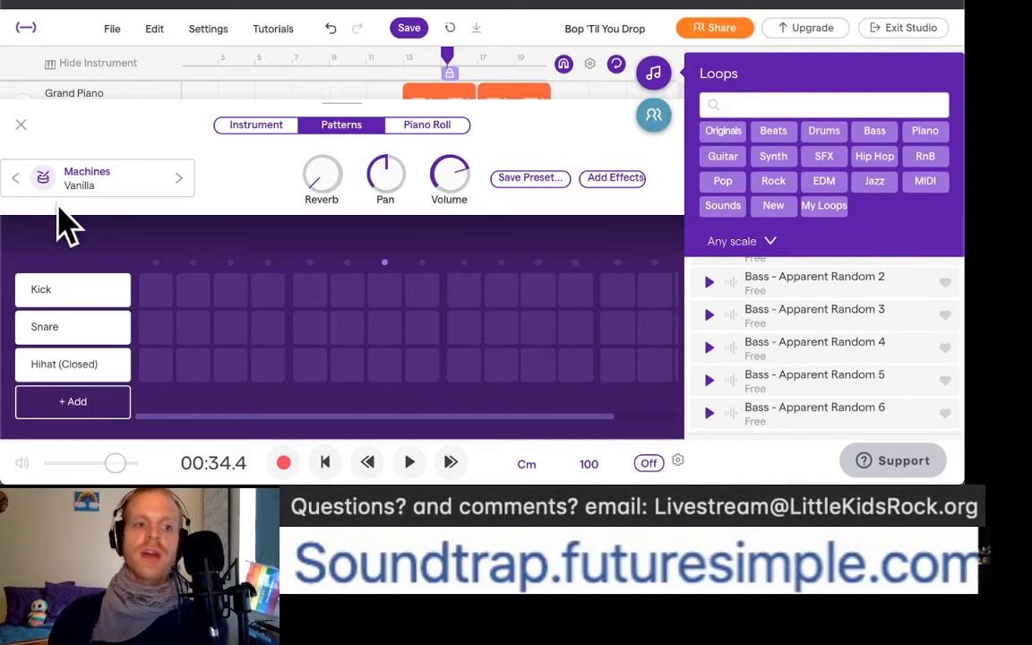
# Step: Close the beatmaker and the loop library, and look over the arranged tracks from Beanie - Beat 2 down to the empty Vanilla tracks
pyautogui.click(21, 125)
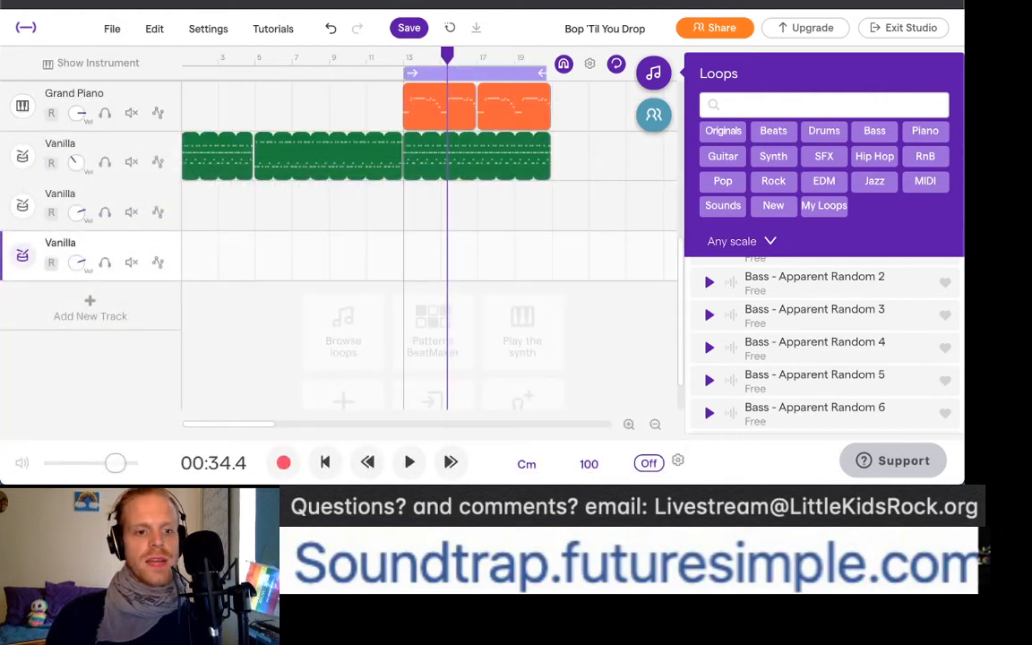
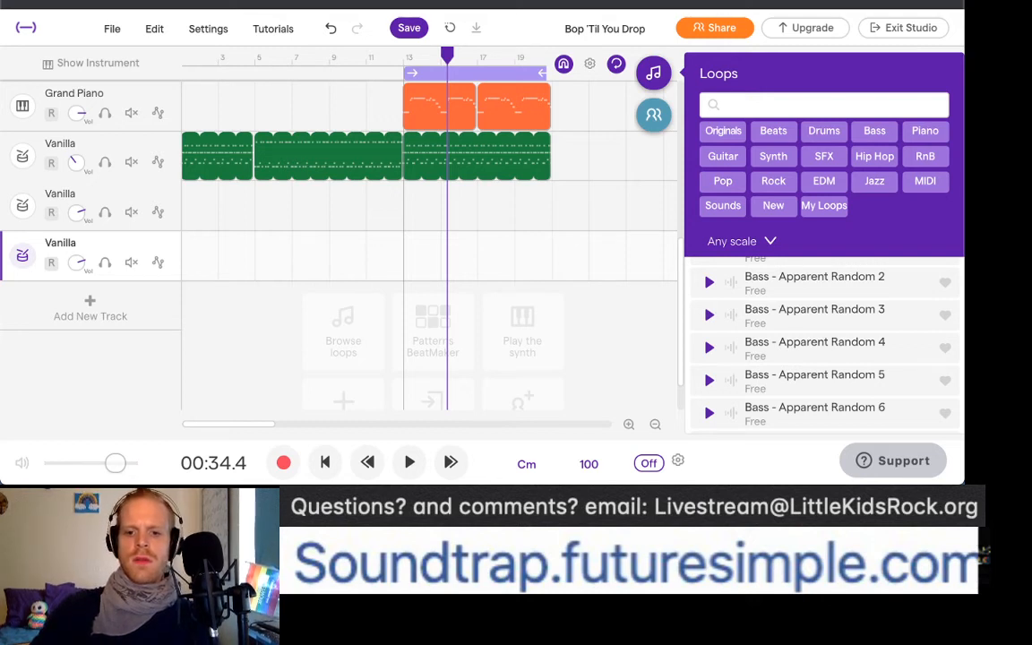
pyautogui.scroll(5, 424, 206)
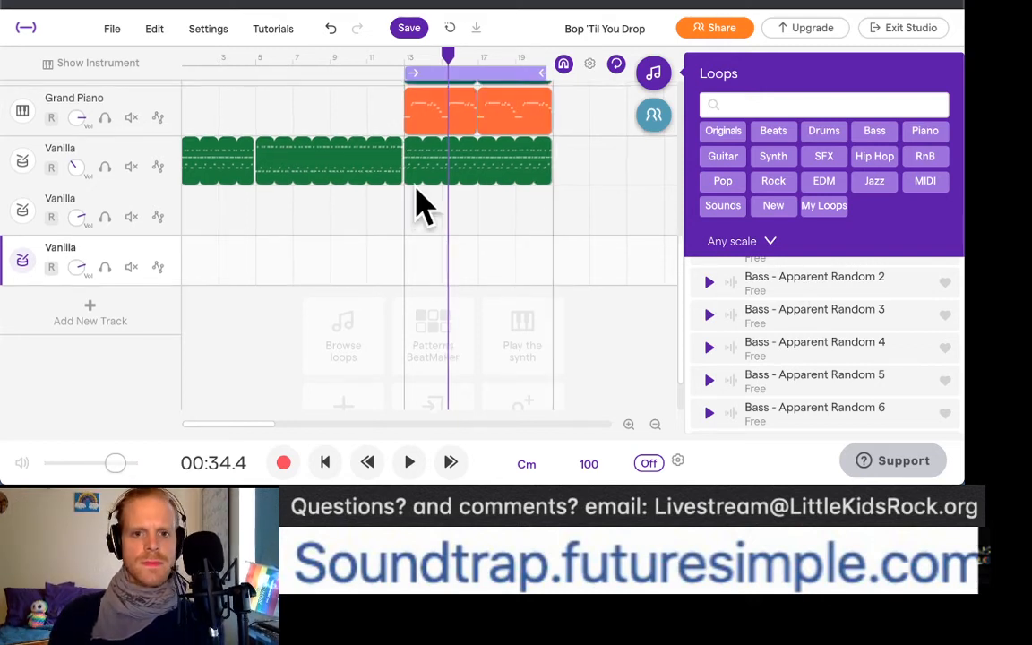
pyautogui.scroll(2, 427, 191)
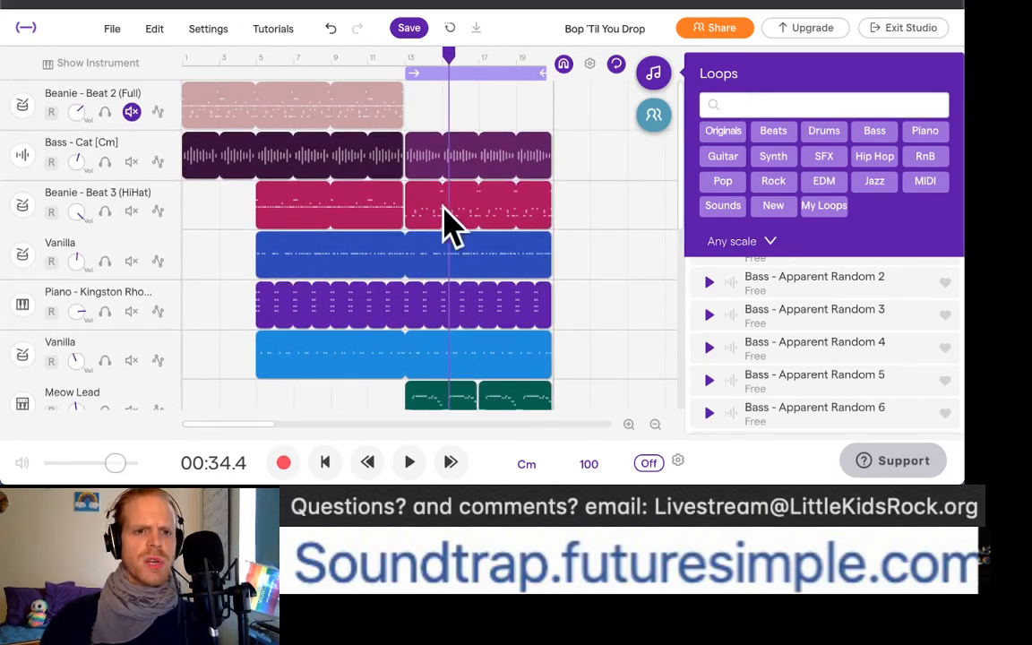
pyautogui.scroll(-2, 454, 282)
pyautogui.scroll(-3, 454, 285)
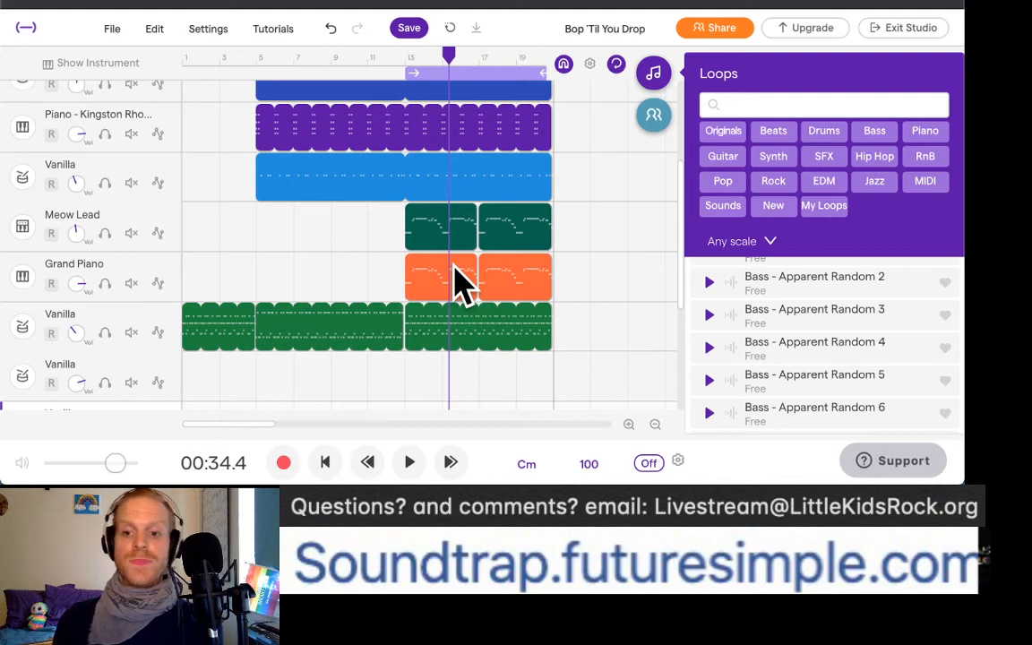
pyautogui.scroll(4, 457, 282)
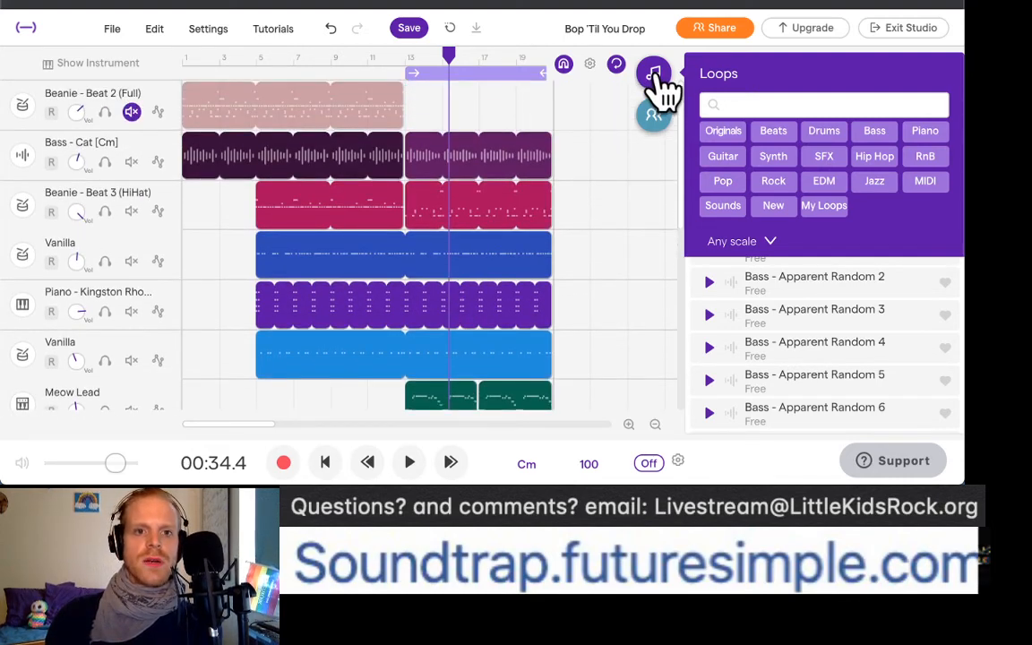
pyautogui.click(661, 79)
pyautogui.scroll(-2, 448, 354)
pyautogui.scroll(-2, 448, 359)
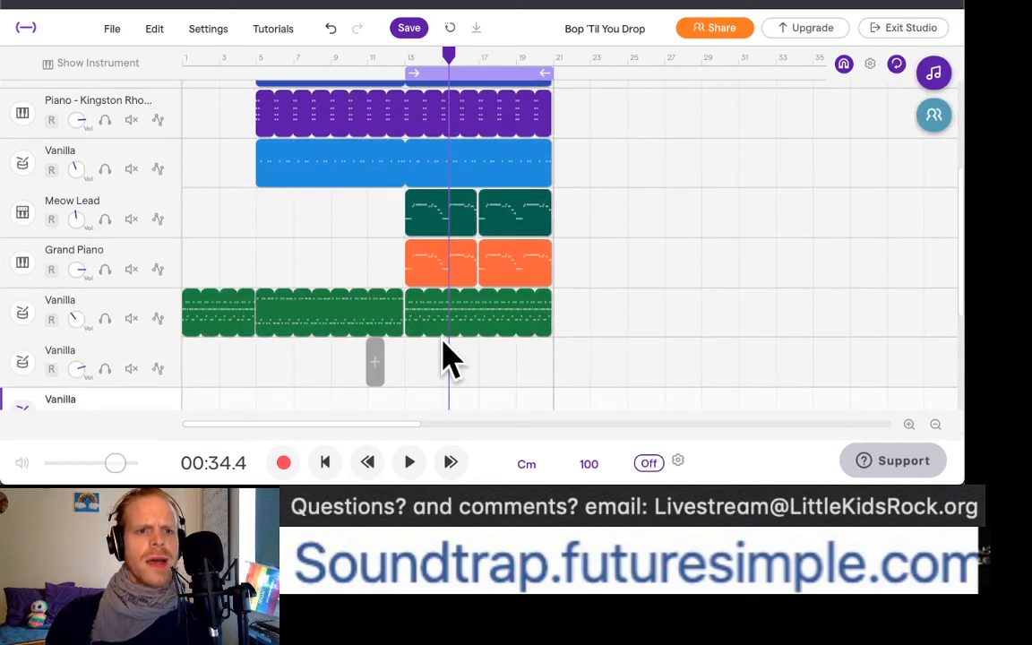
pyautogui.moveTo(509, 280)
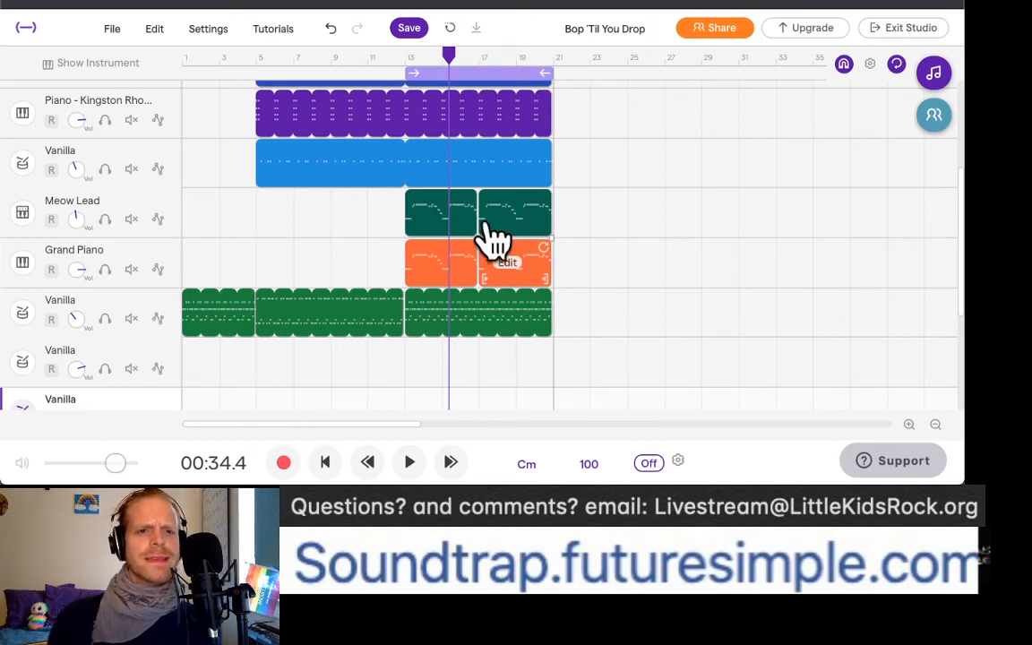
# Step: Turn off cycle playback and move the start of the loop range back to bar 1
pyautogui.moveTo(409, 74); pyautogui.dragTo(299, 89)
pyautogui.click(358, 74)
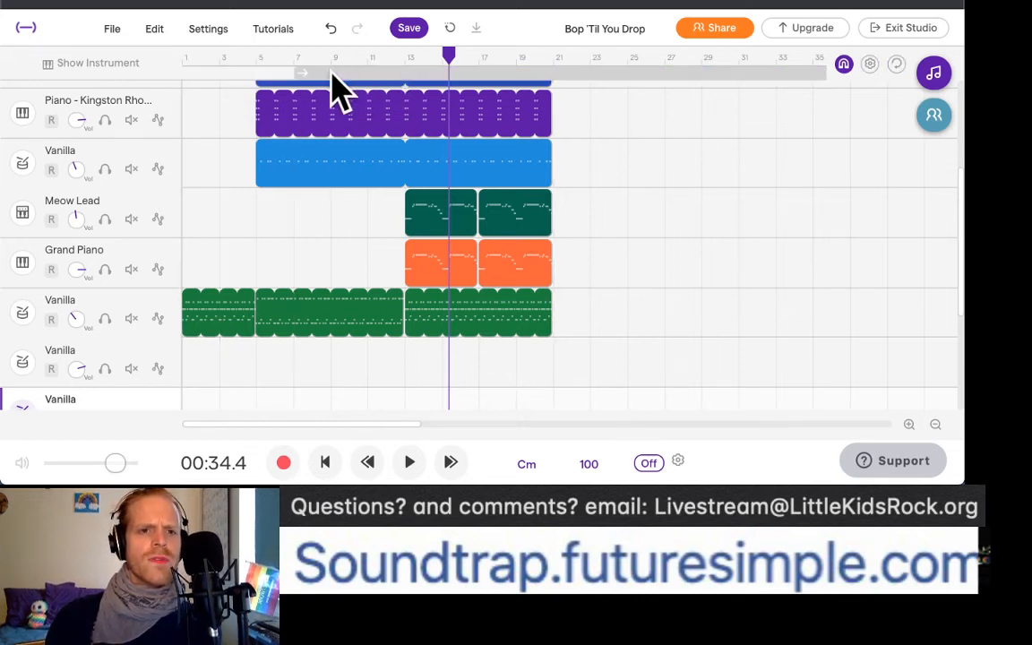
pyautogui.moveTo(190, 73); pyautogui.dragTo(150, 74)
pyautogui.moveTo(352, 74); pyautogui.dragTo(287, 81)
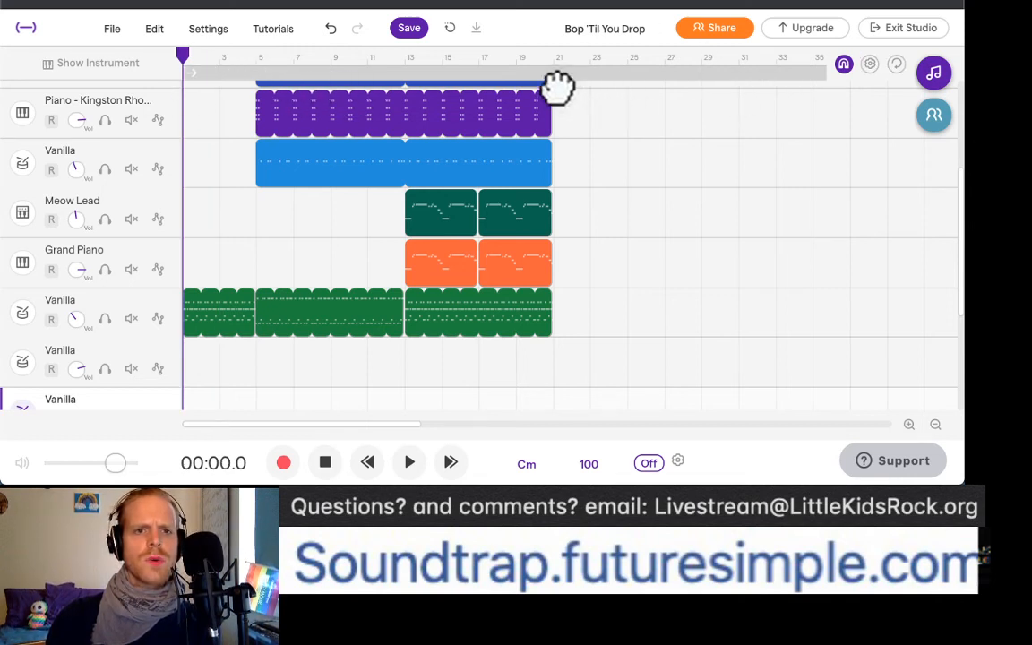
# Step: Play the arrangement from the beginning to about bar 20, slightly lowering the Piano - Kingston Rhodes volume along the way
pyautogui.press('space')
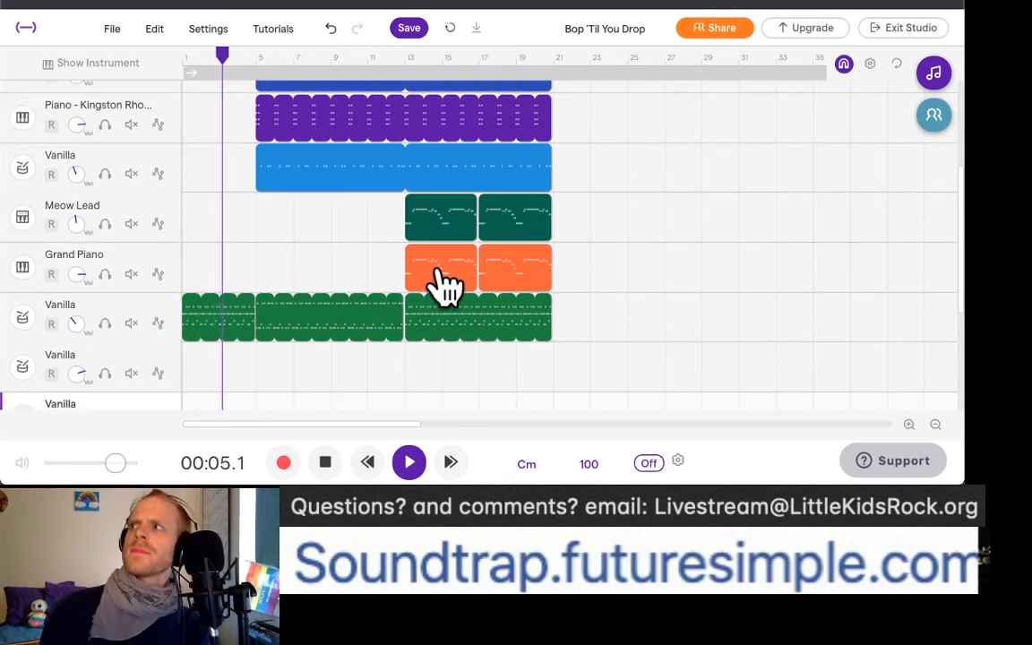
pyautogui.moveTo(439, 267)
pyautogui.scroll(1, 440, 268)
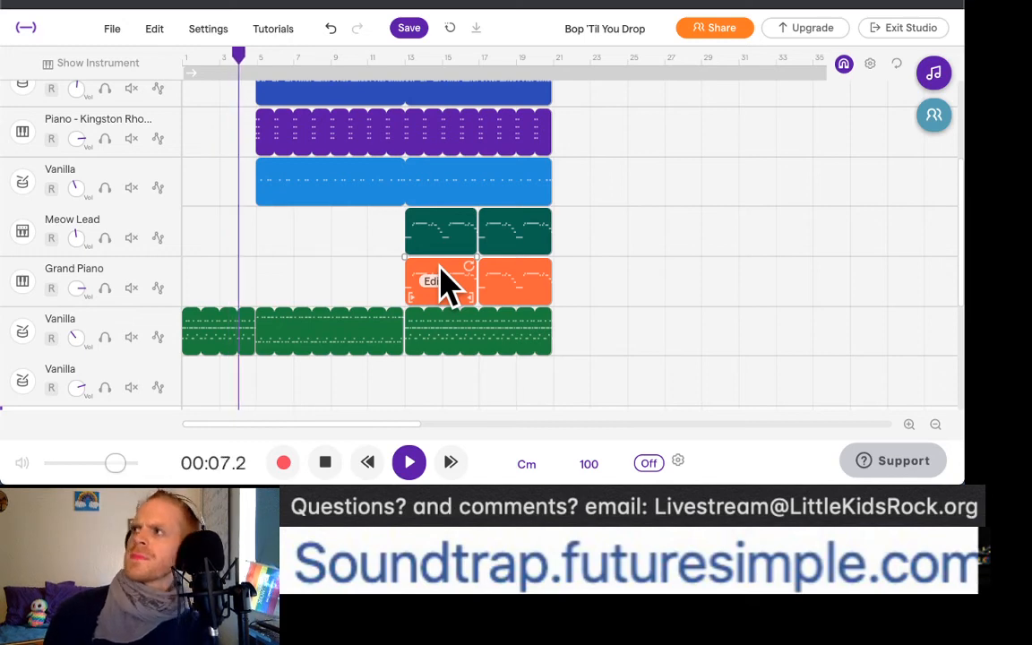
pyautogui.scroll(1, 444, 283)
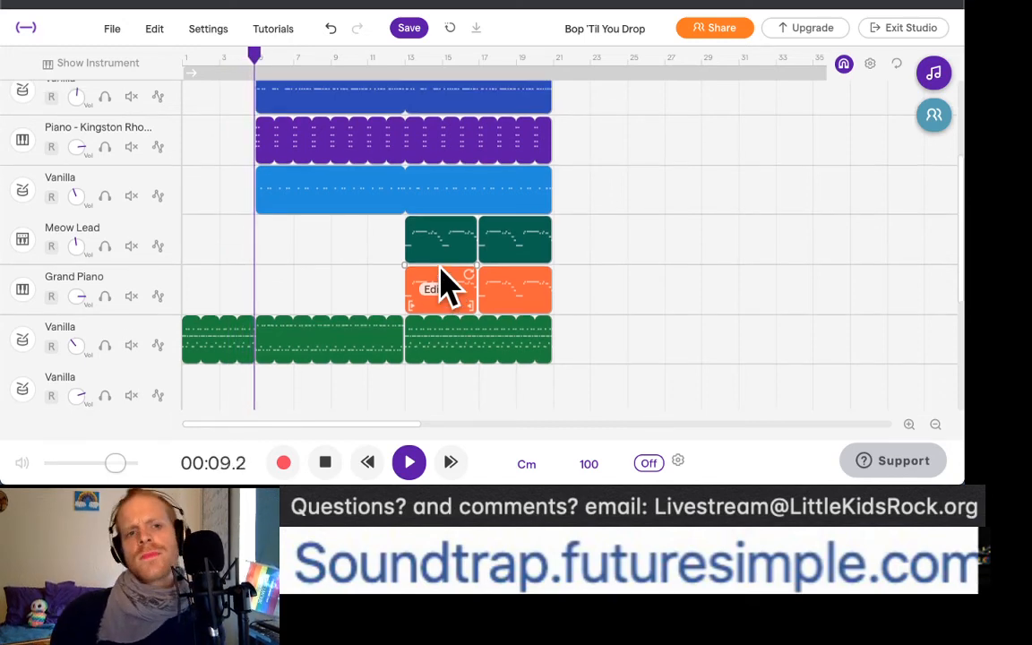
pyautogui.scroll(2, 444, 283)
pyautogui.scroll(1, 315, 212)
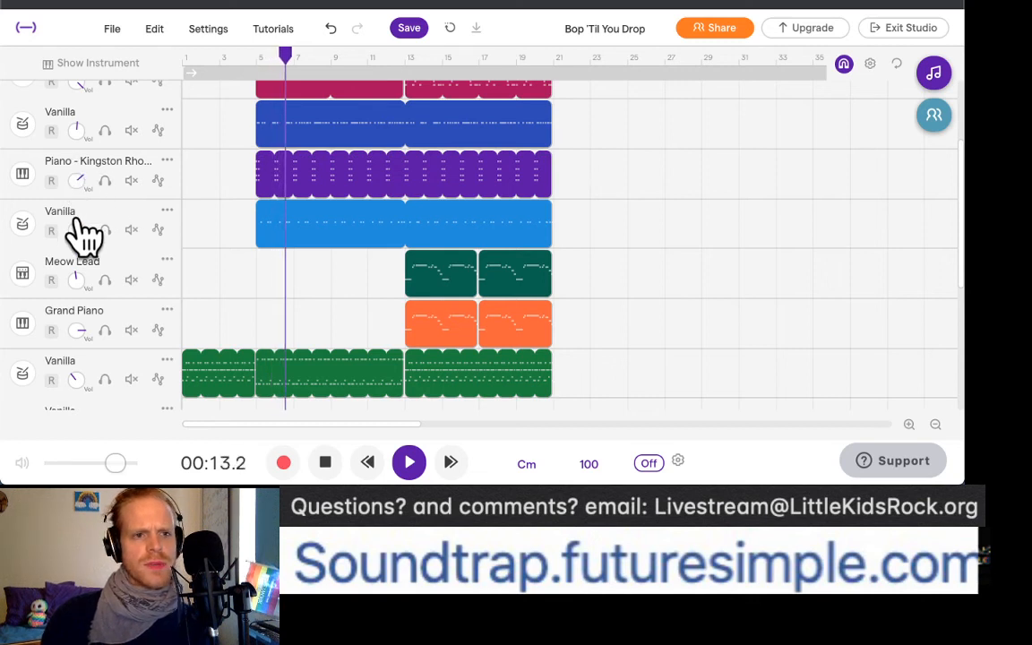
pyautogui.moveTo(271, 188)
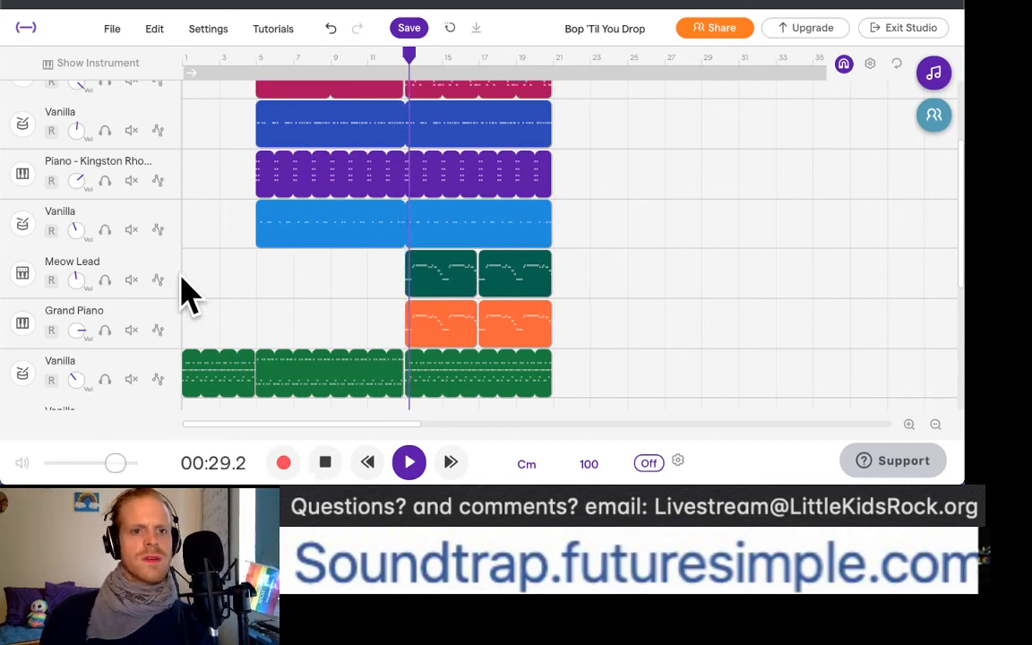
pyautogui.scroll(-3, 535, 352)
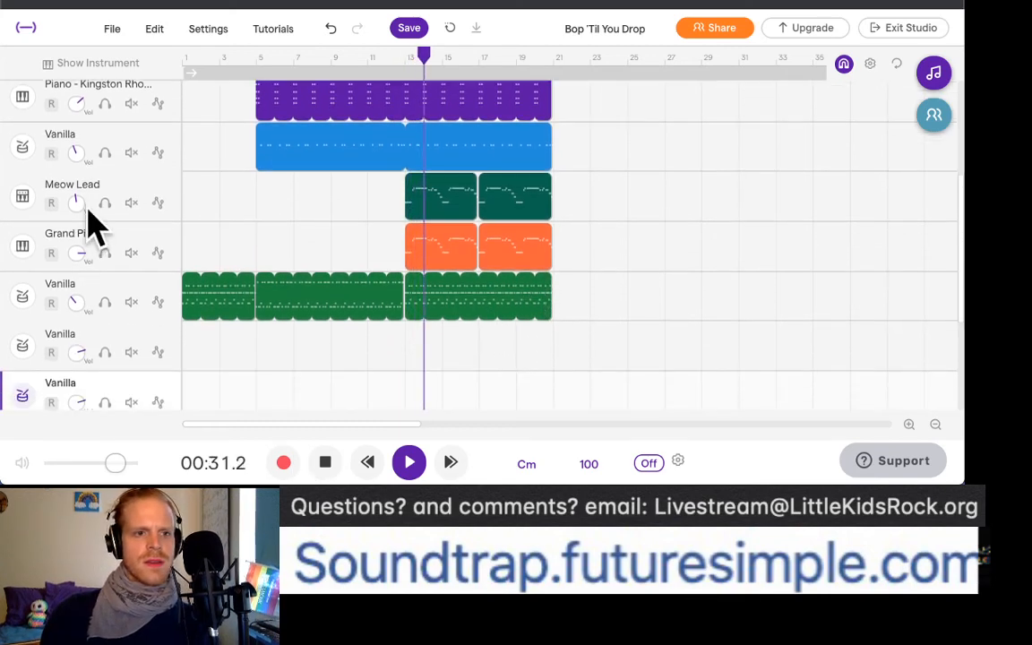
pyautogui.scroll(5, 385, 253)
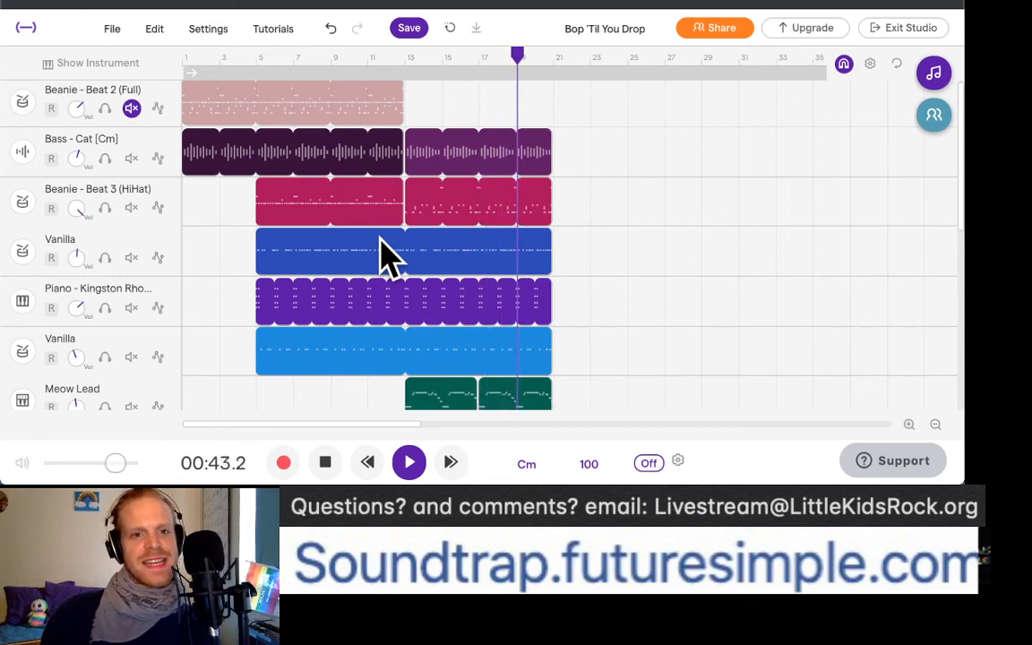
pyautogui.press('space')
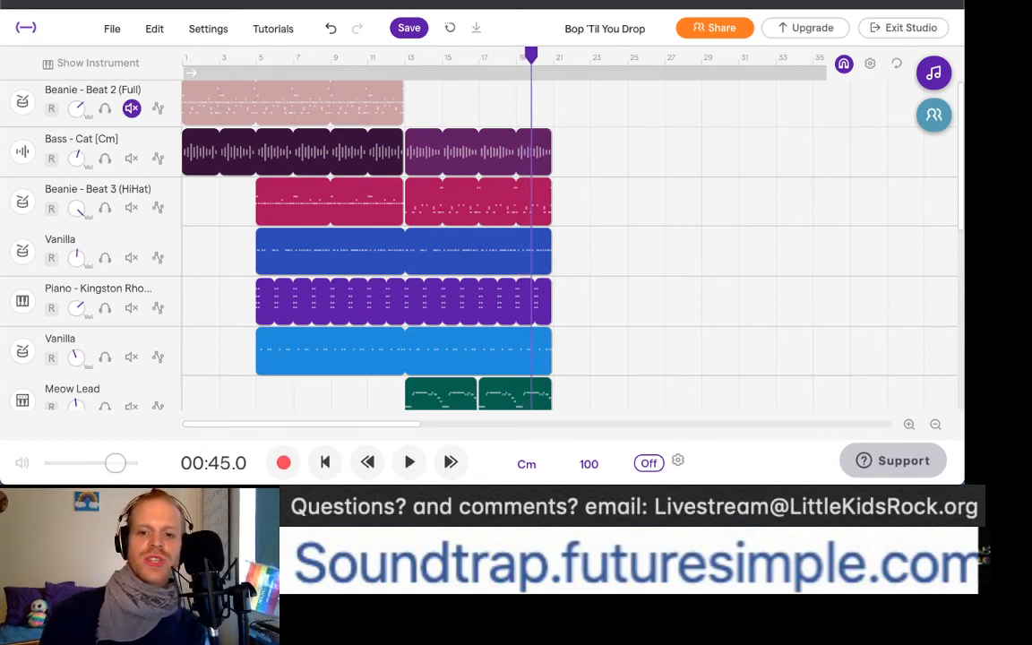
# Step: Split the first Bass - Cat region at bar 5
pyautogui.scroll(-2, 560, 408)
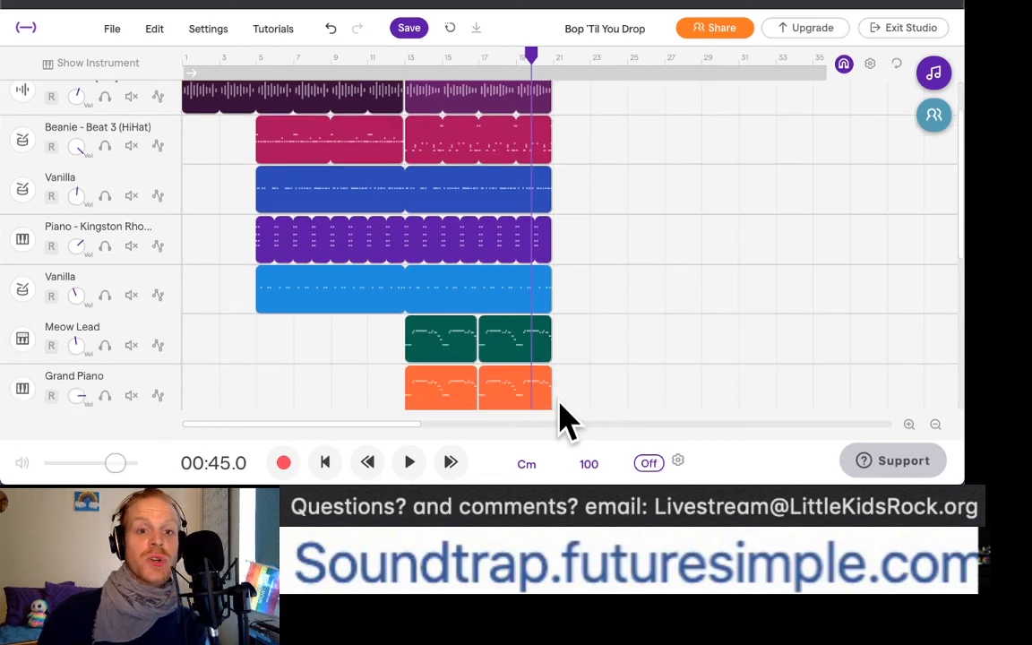
pyautogui.scroll(-3, 562, 416)
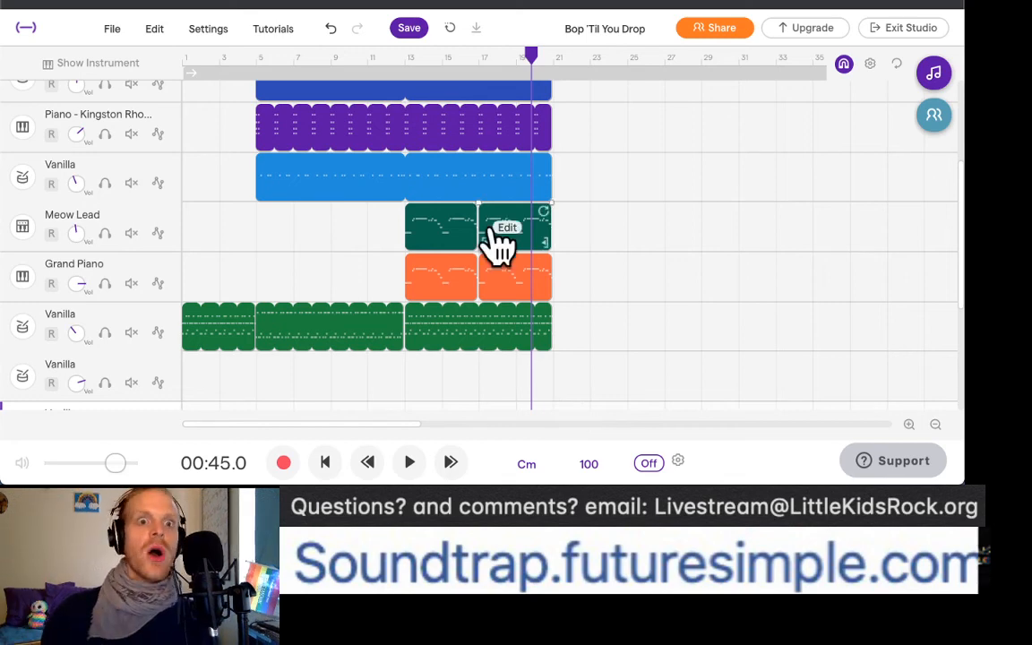
pyautogui.scroll(1, 499, 240)
pyautogui.scroll(1, 385, 117)
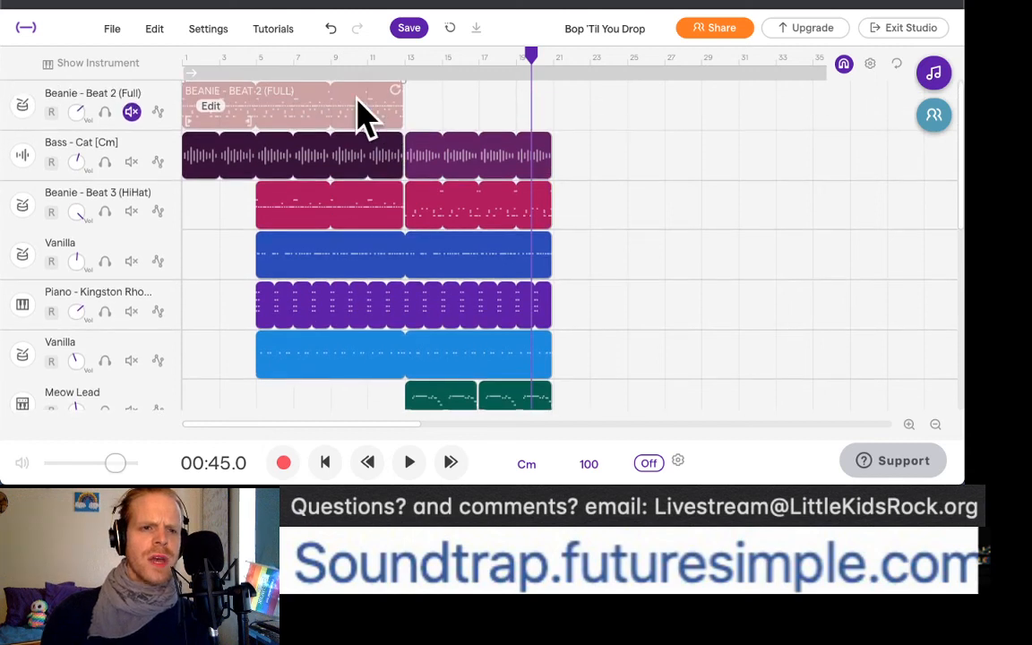
pyautogui.click(257, 59)
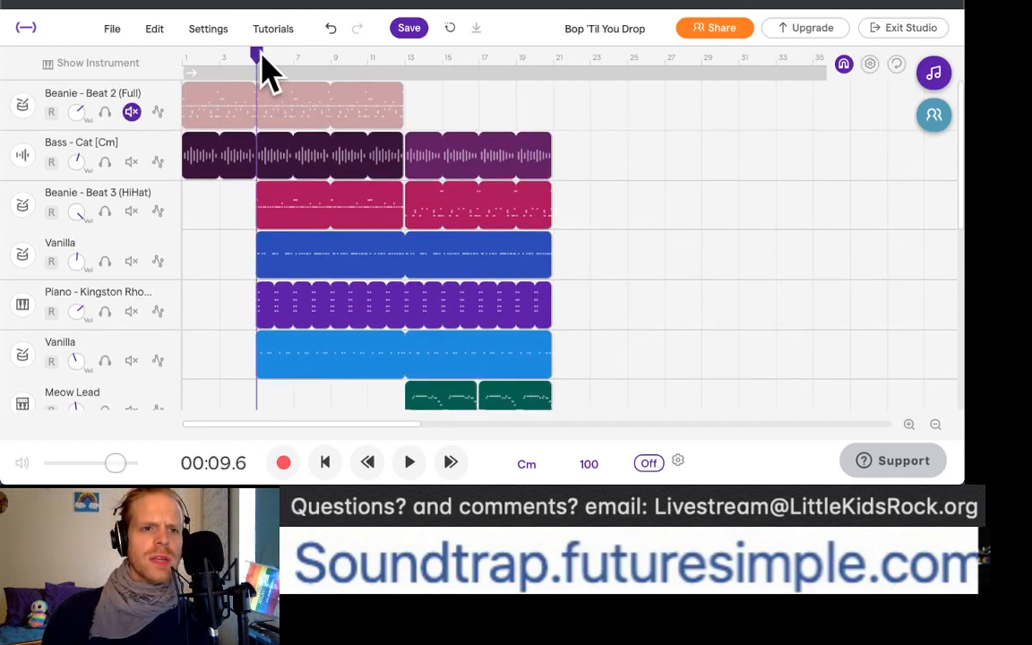
pyautogui.click(268, 169)
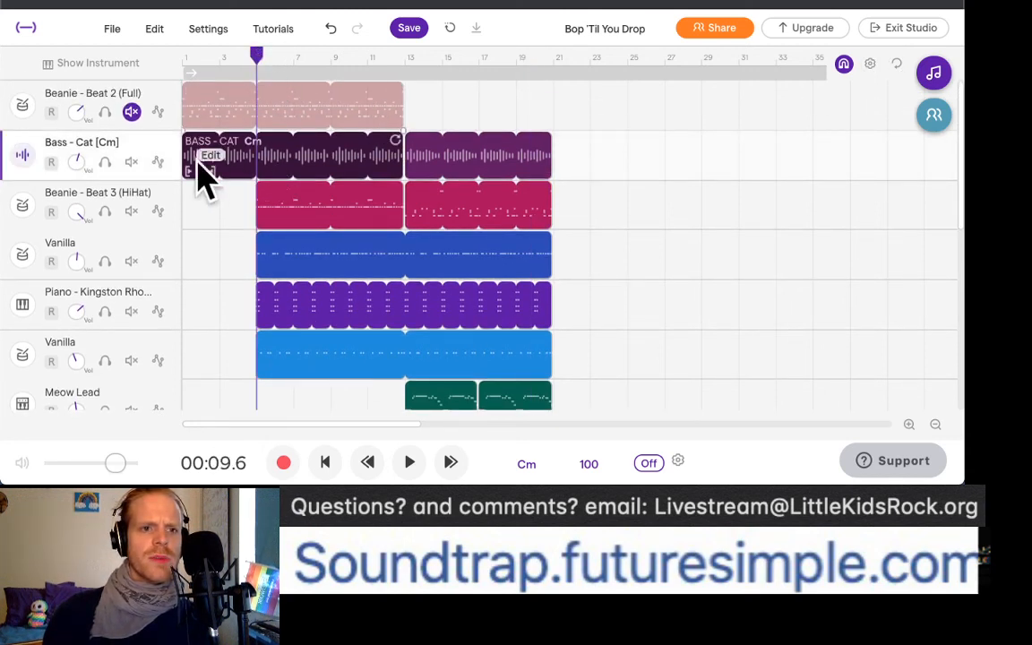
pyautogui.click(158, 29)
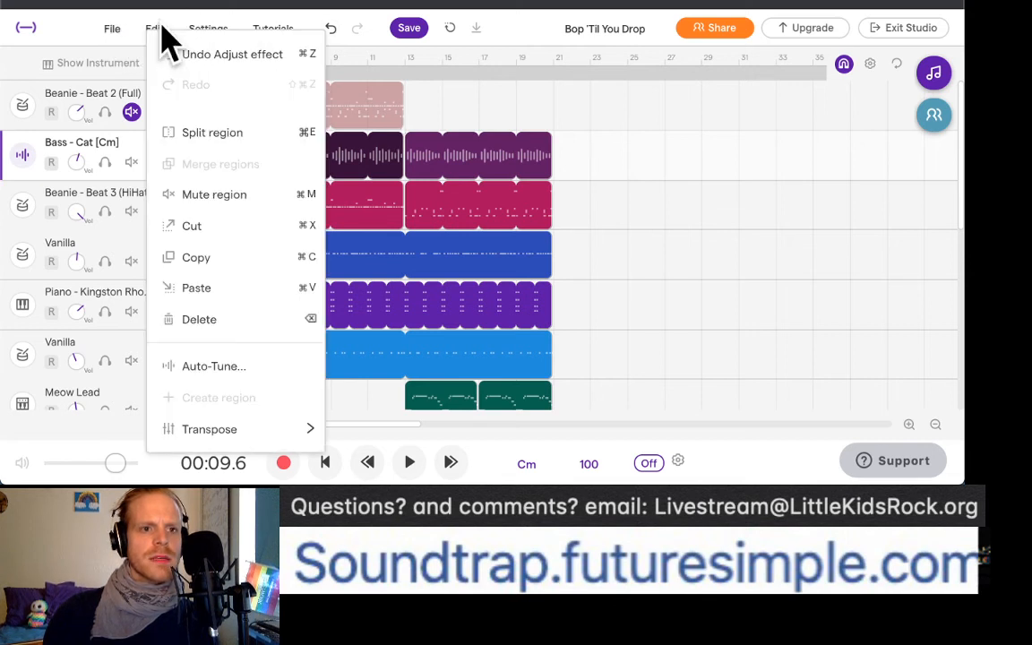
pyautogui.click(268, 148)
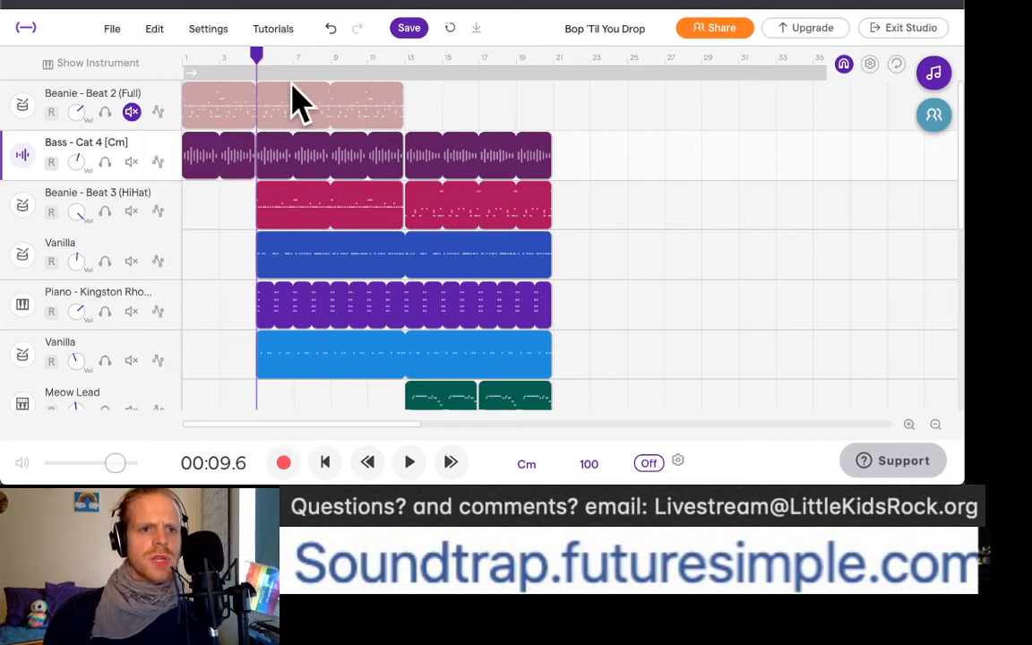
# Step: Copy all regions between bars 5 and 21 on every track and paste them starting at bar 21
pyautogui.moveTo(581, 150); pyautogui.dragTo(300, 177)
pyautogui.scroll(10, 300, 176)
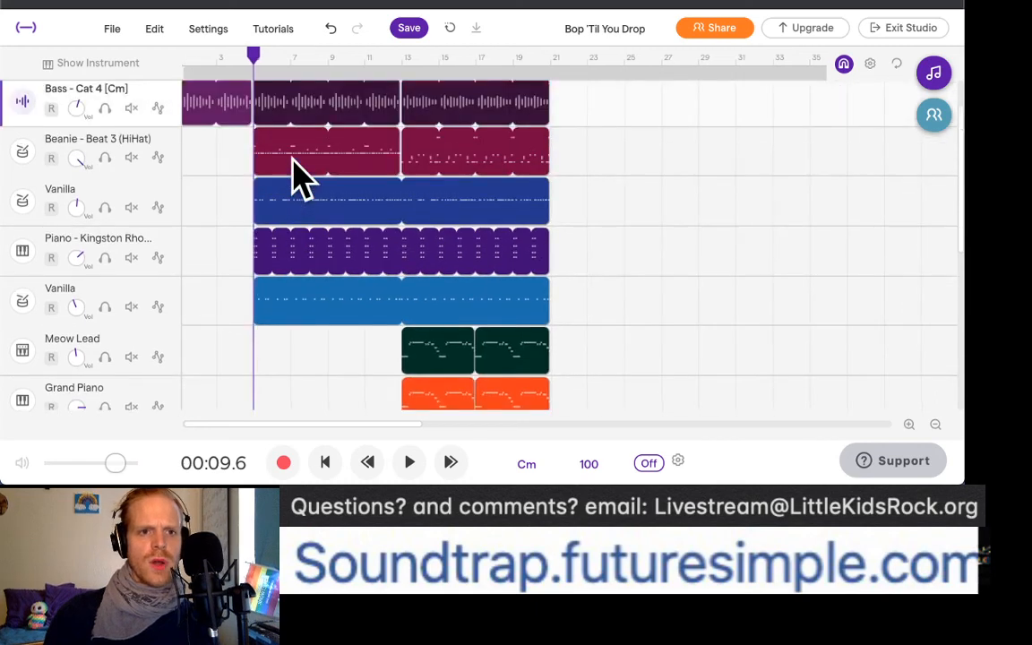
pyautogui.scroll(2, 295, 175)
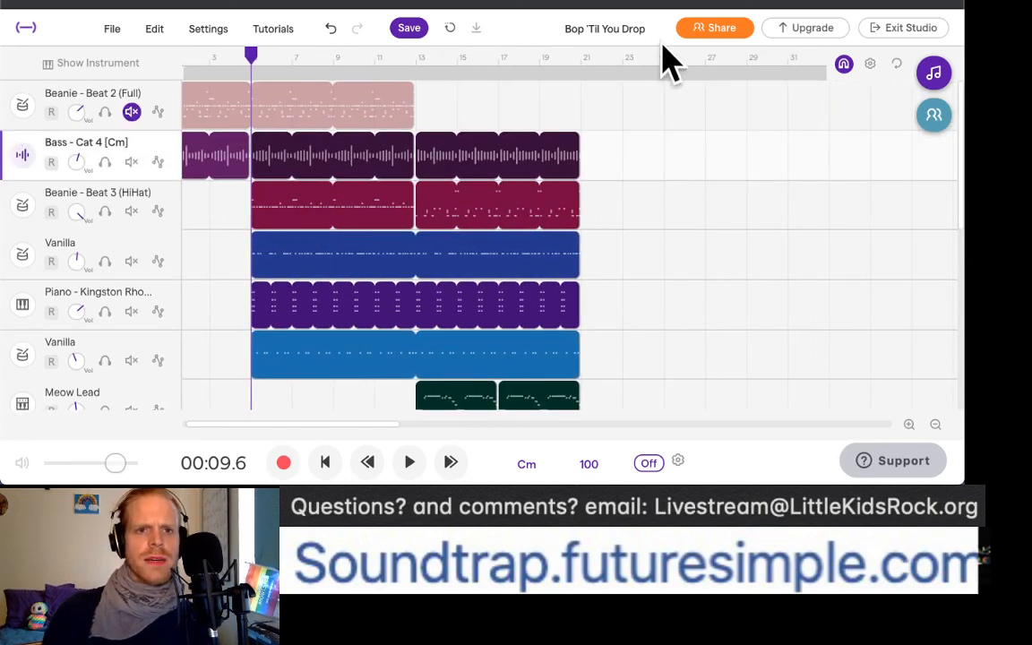
pyautogui.click(581, 56)
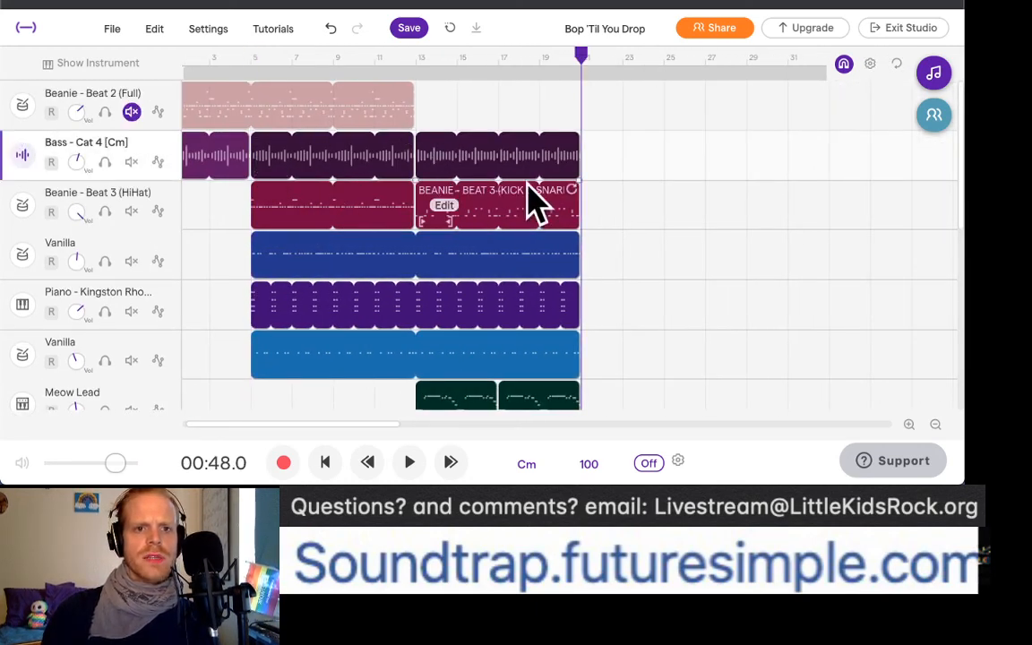
pyautogui.scroll(-5, 573, 184)
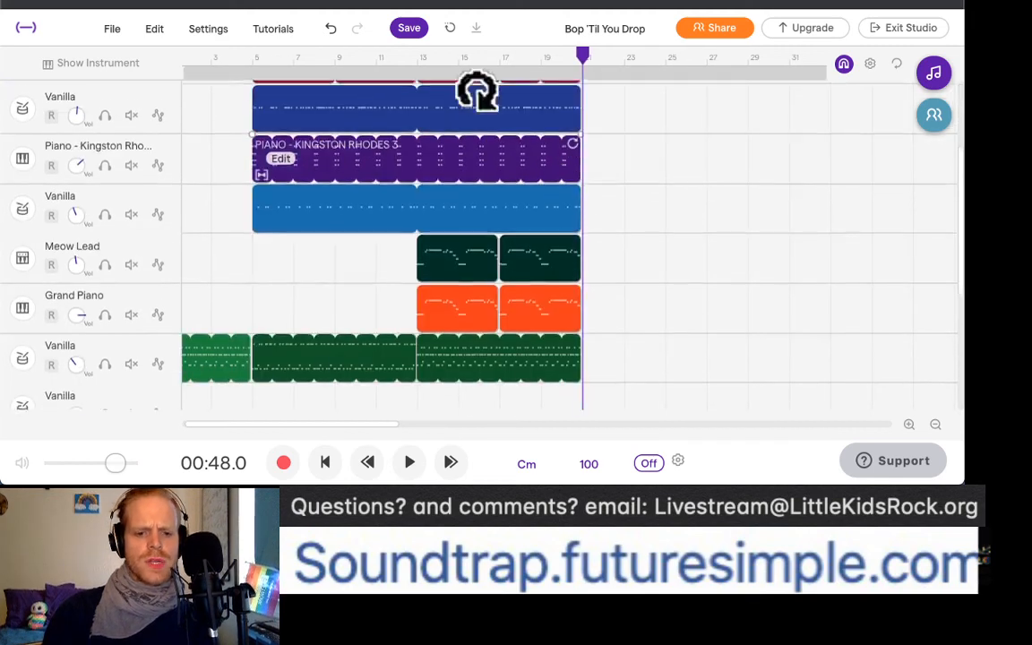
pyautogui.press('super+v')
pyautogui.scroll(-2, 468, 80)
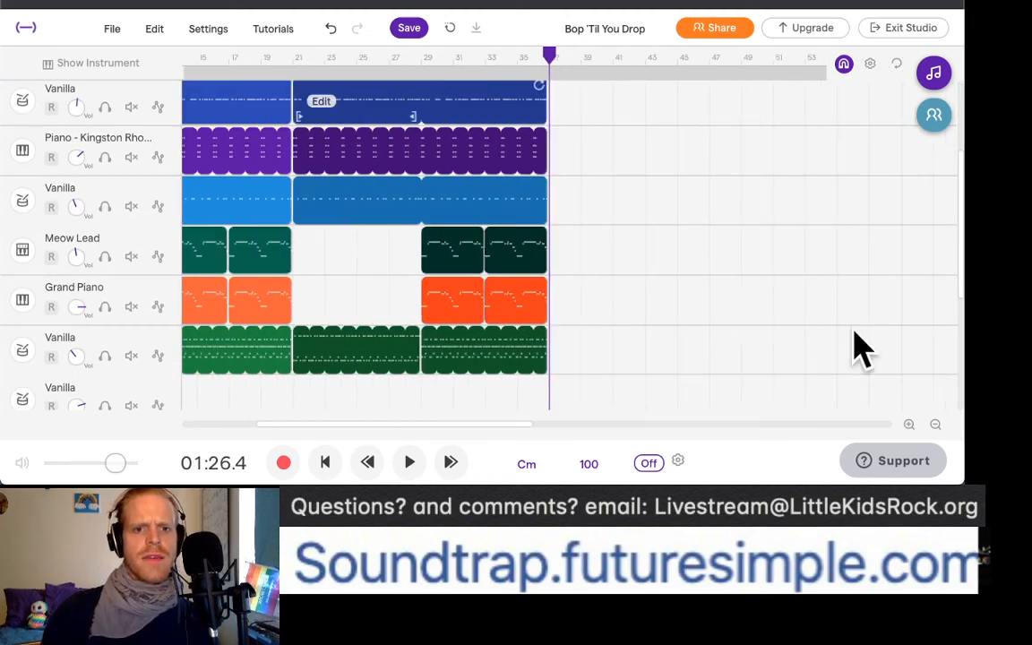
pyautogui.hscroll(-1, 708, 390)
pyautogui.hscroll(-2, 422, 288)
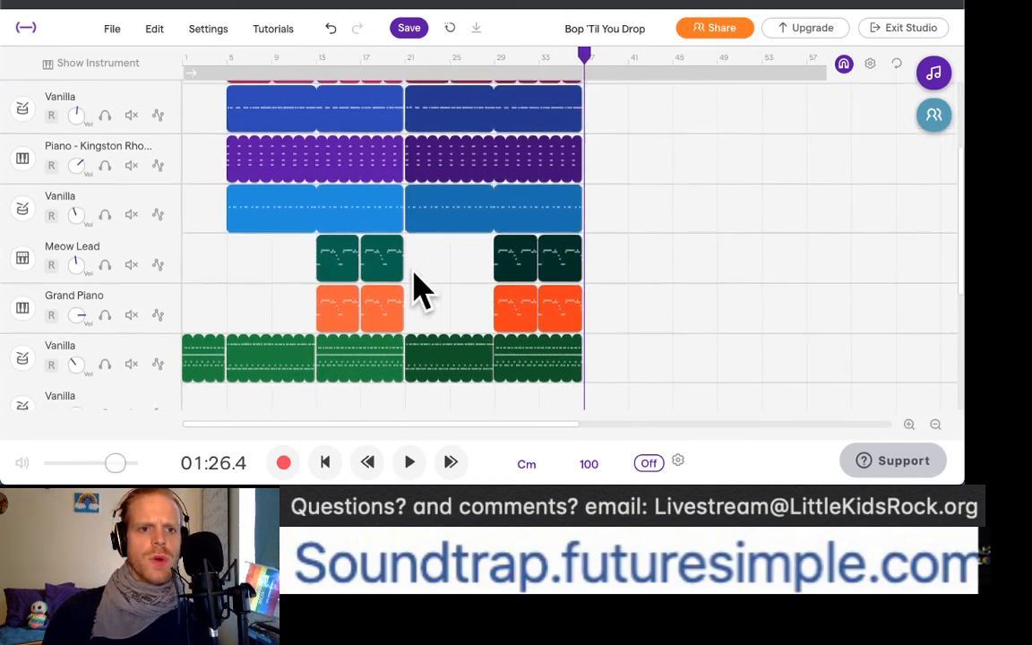
pyautogui.scroll(5, 422, 287)
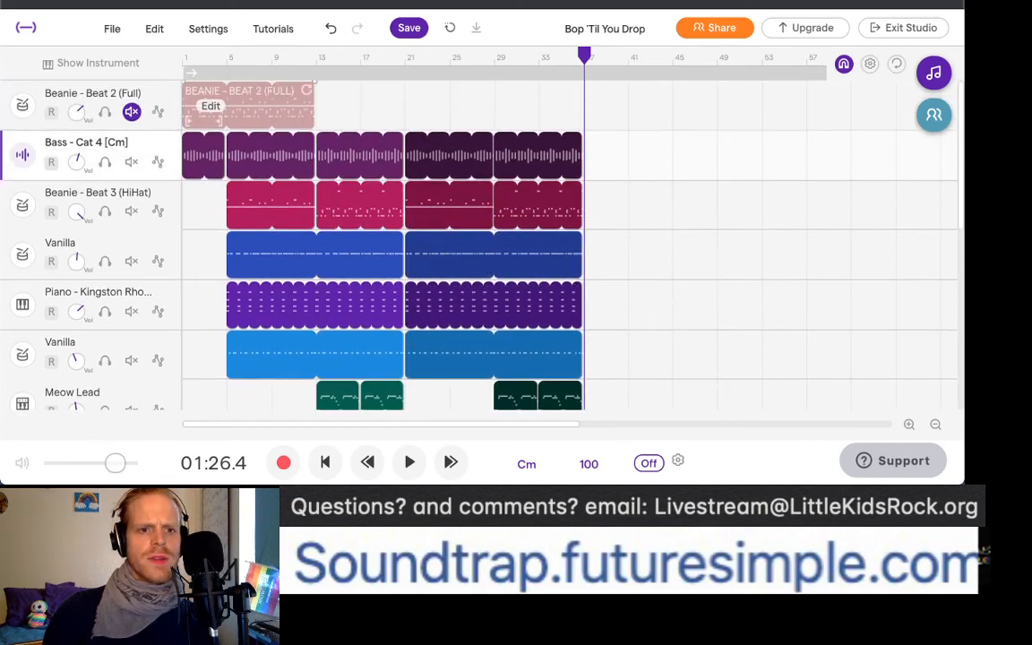
# Step: Play the extended arrangement from the start, then skip ahead to bar 5 to hear the next section
pyautogui.click(367, 462)
pyautogui.click(325, 463)
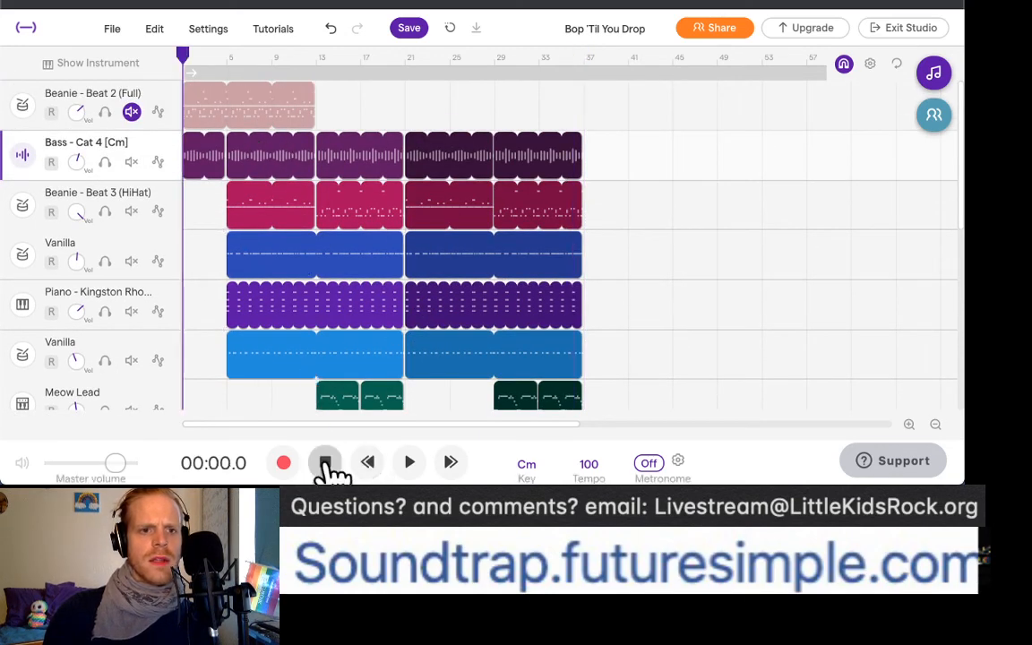
pyautogui.press('space')
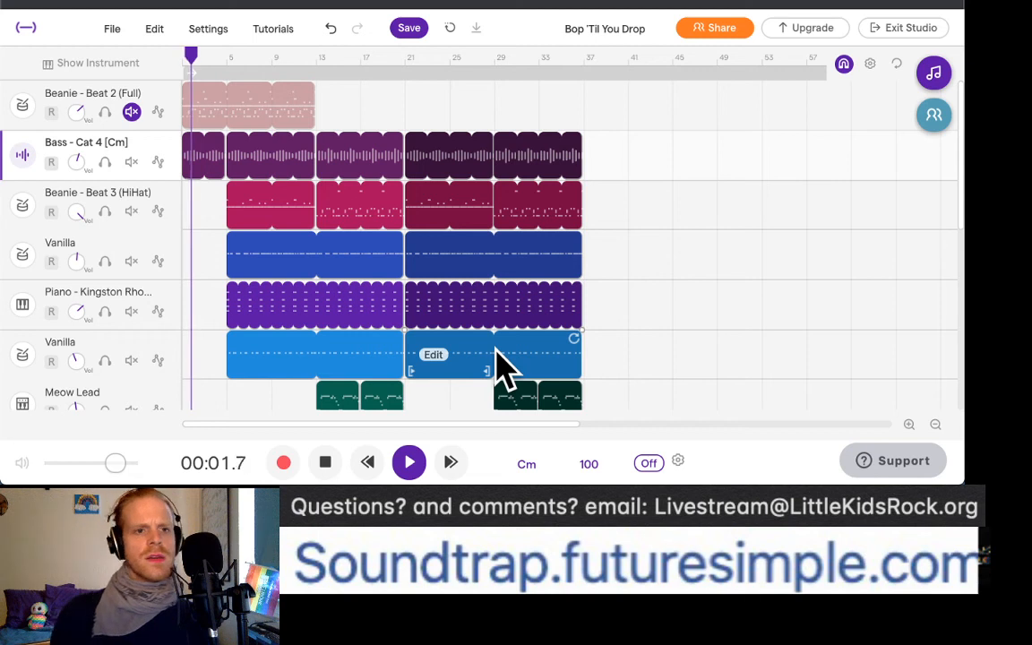
pyautogui.click(229, 59)
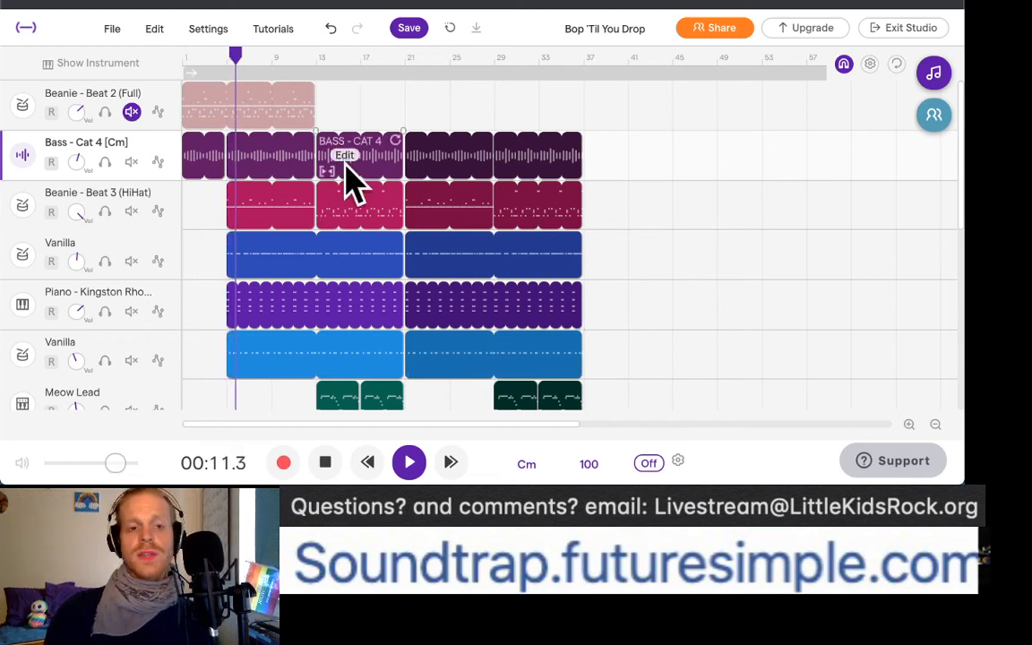
# Step: Skip playback ahead to bar 13, listen through the repeated sections while viewing all tracks, and stop at about bar 33
pyautogui.scroll(-1, 357, 181)
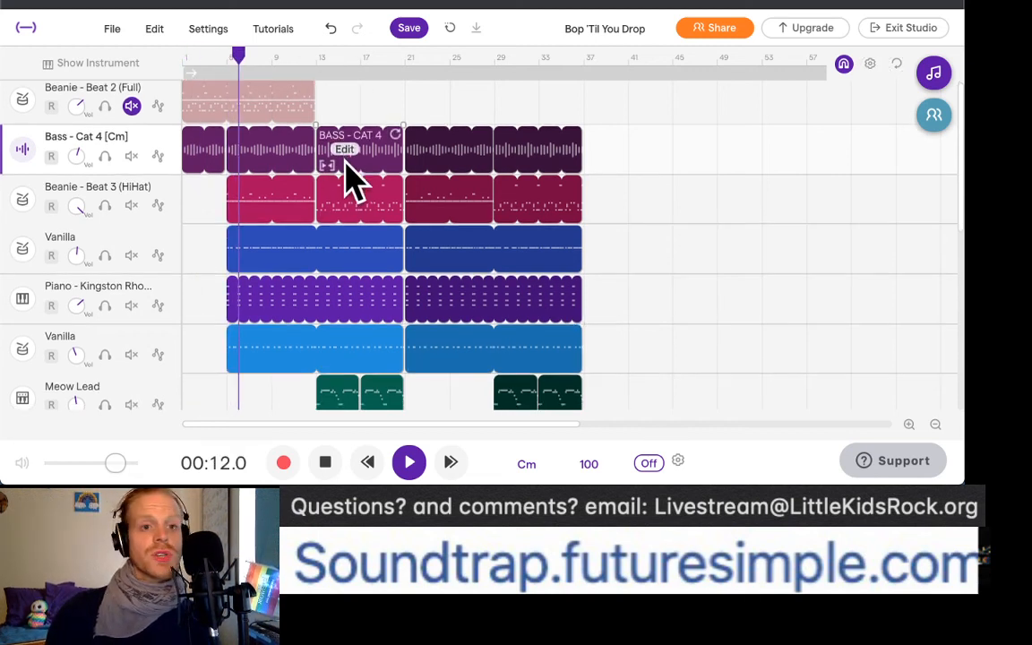
pyautogui.click(317, 56)
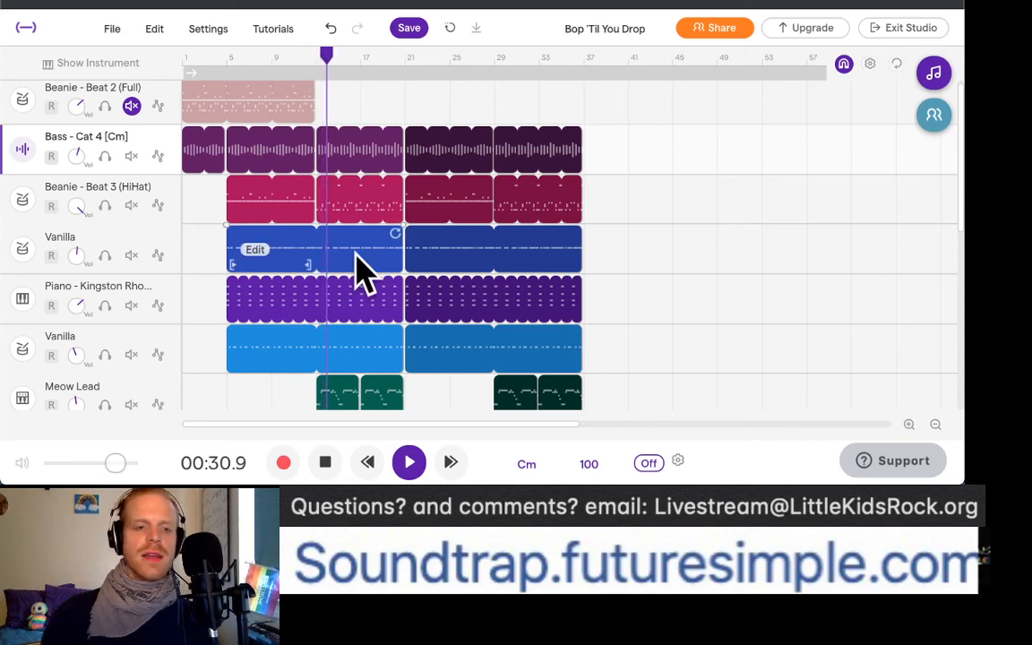
pyautogui.scroll(-2, 520, 219)
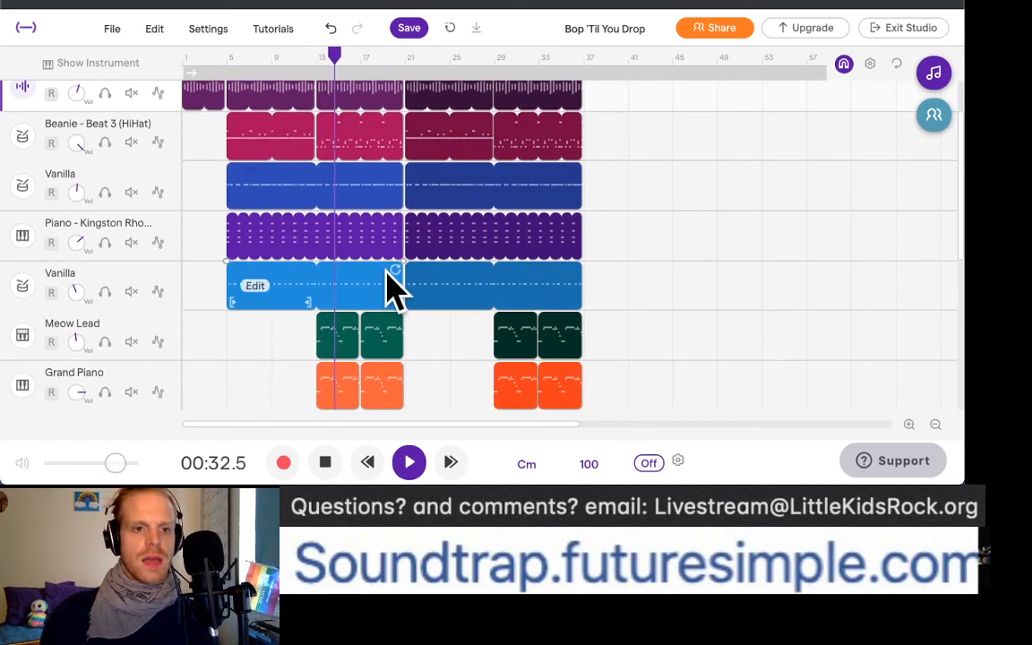
pyautogui.scroll(-3, 394, 287)
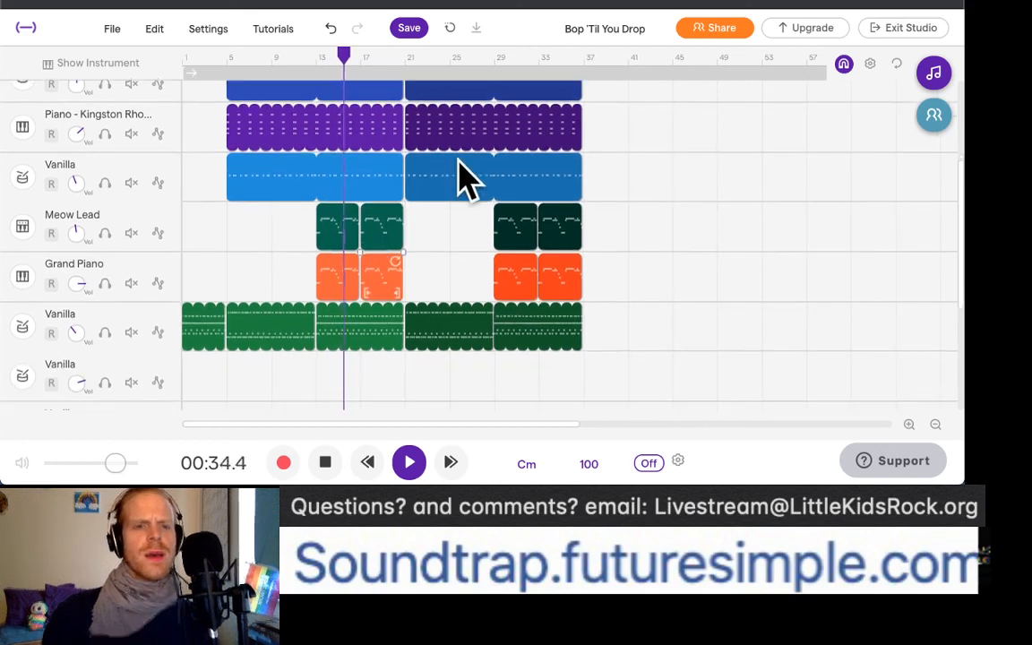
pyautogui.scroll(-1, 465, 179)
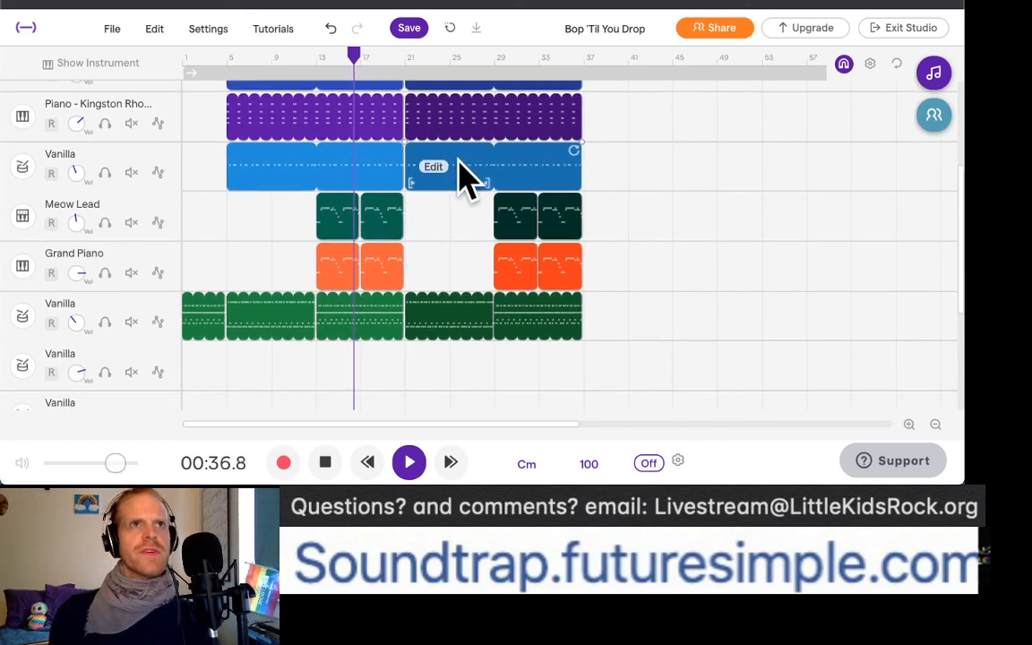
pyautogui.scroll(3, 466, 179)
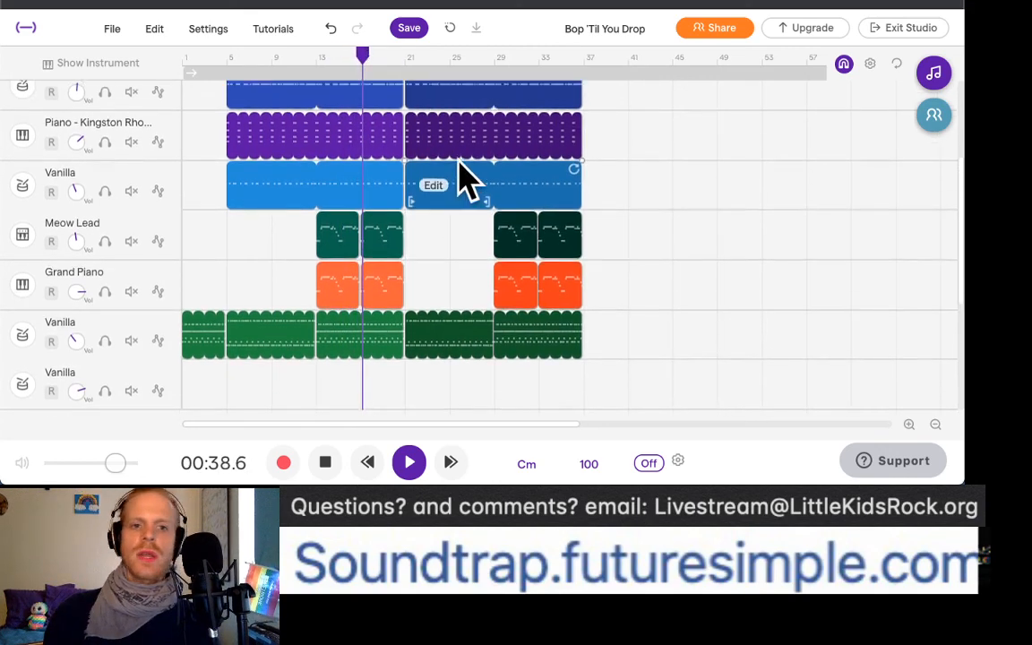
pyautogui.scroll(2, 466, 180)
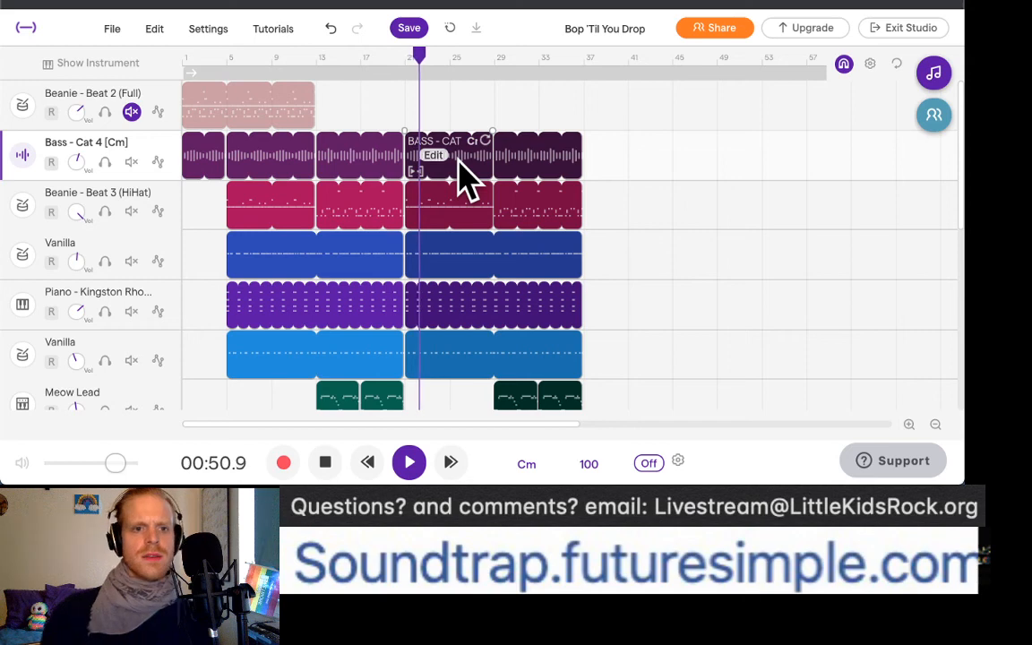
pyautogui.scroll(-3, 459, 163)
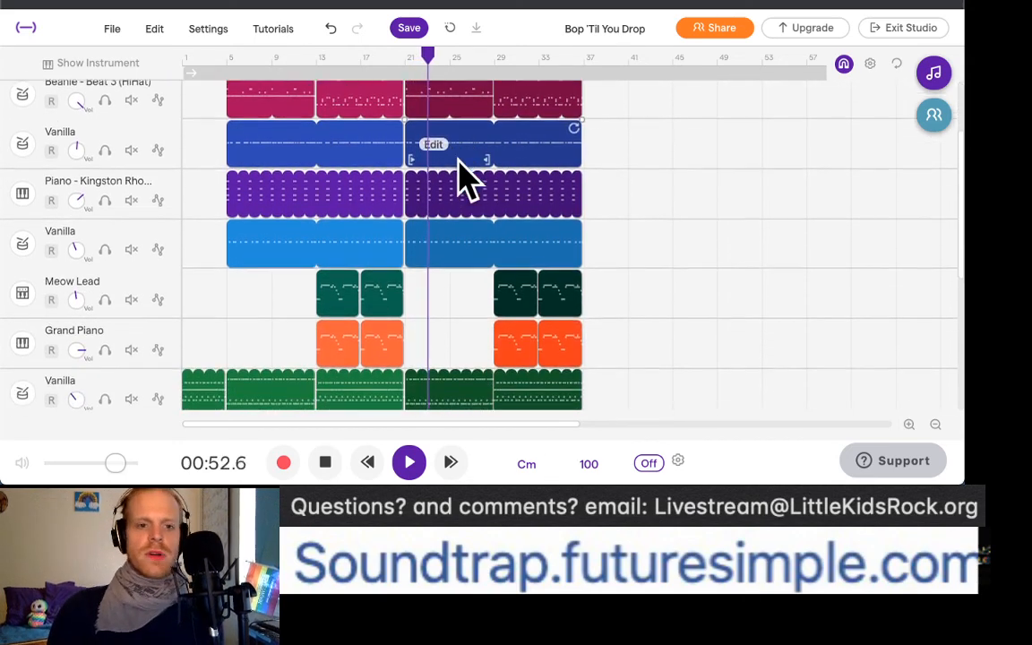
pyautogui.scroll(-1, 459, 175)
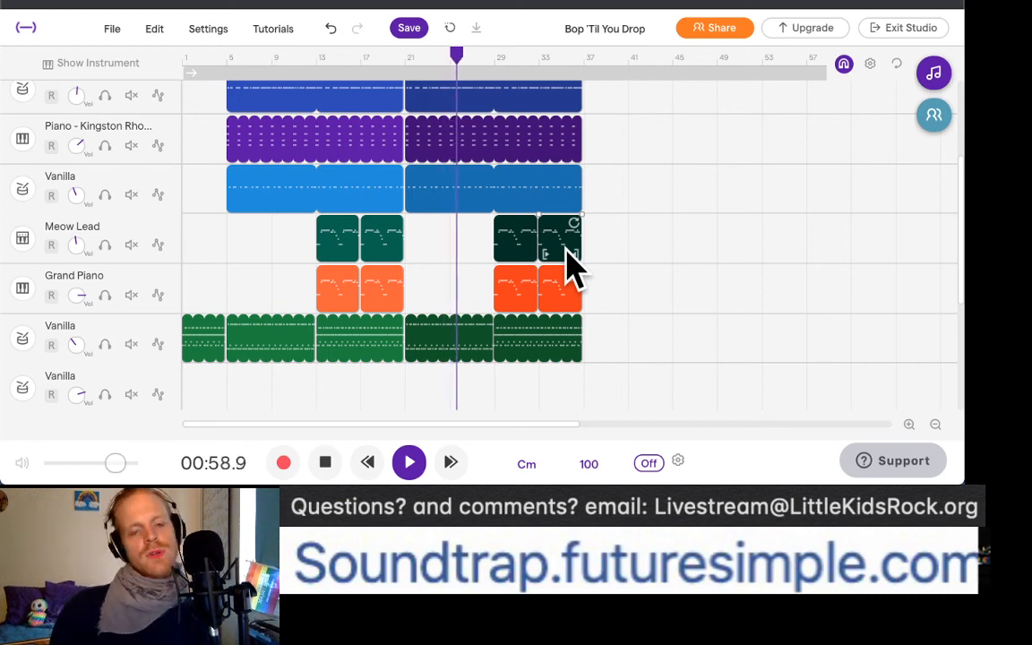
pyautogui.scroll(1, 570, 264)
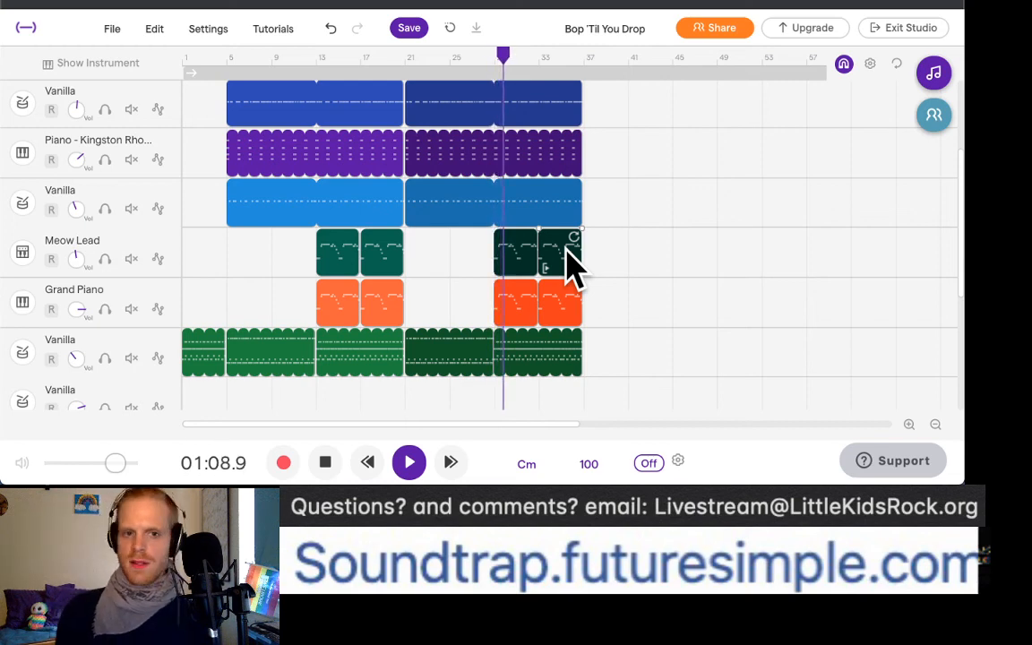
pyautogui.scroll(3, 574, 265)
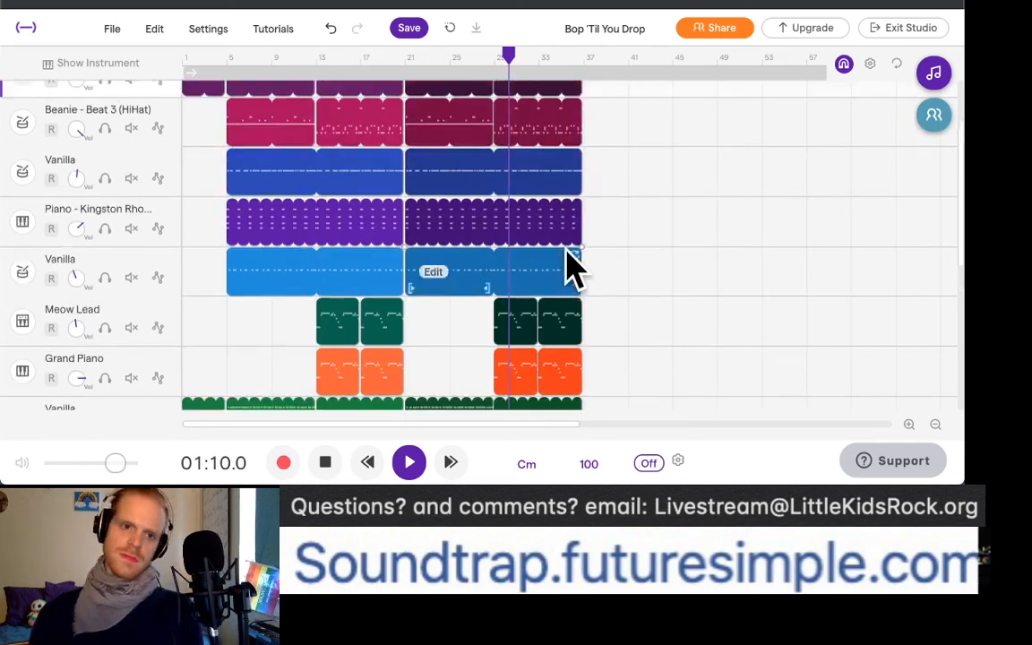
pyautogui.scroll(-1, 573, 264)
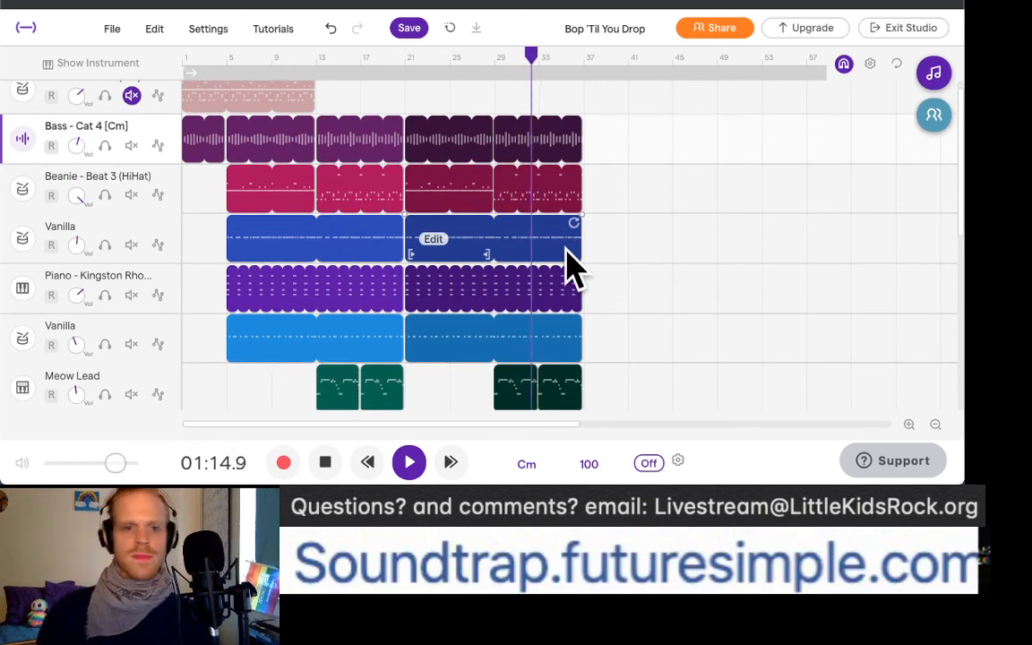
pyautogui.scroll(-10, 574, 265)
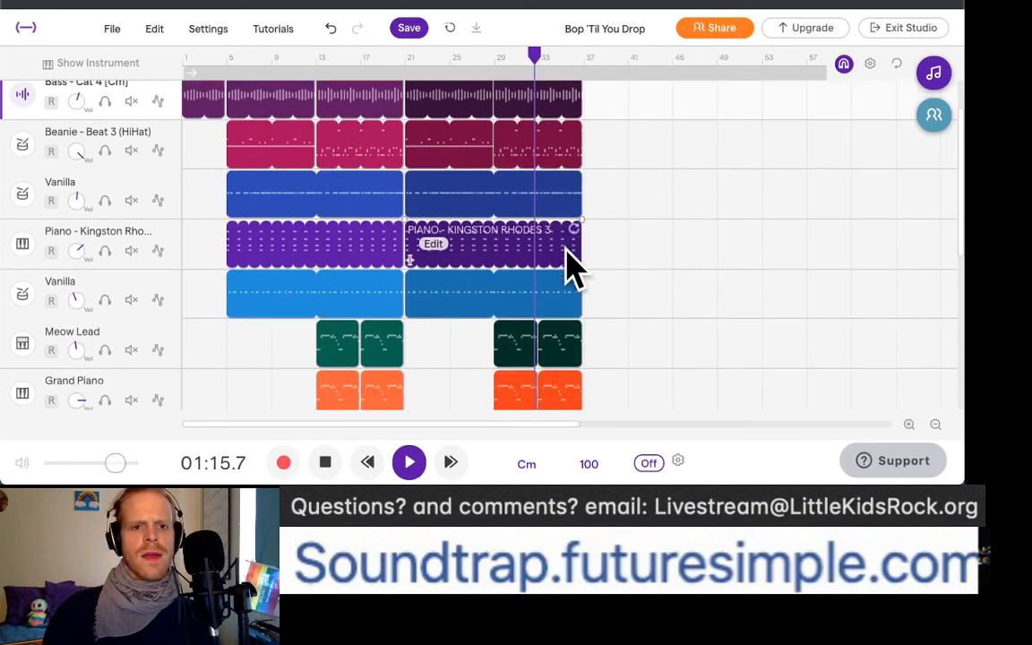
pyautogui.press('space')
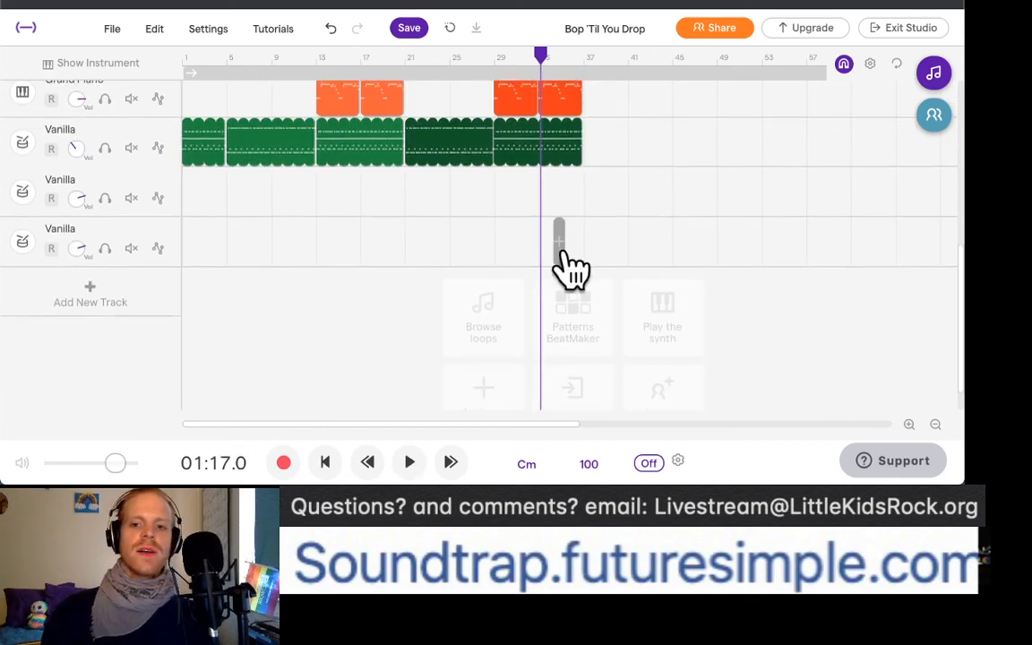
pyautogui.scroll(3, 573, 264)
pyautogui.scroll(12, 574, 267)
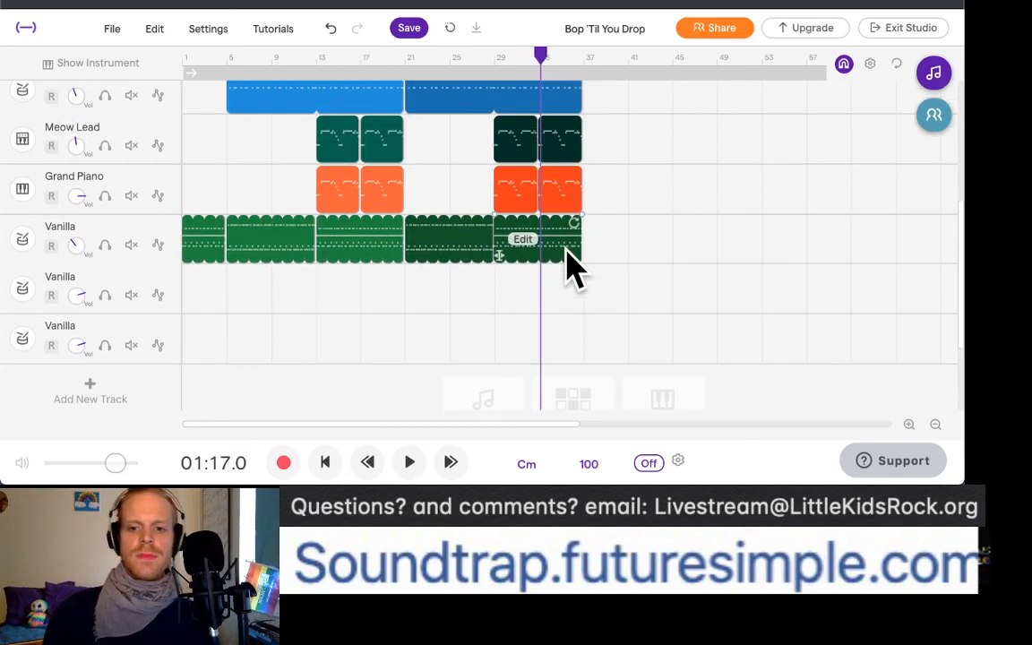
pyautogui.scroll(1, 574, 267)
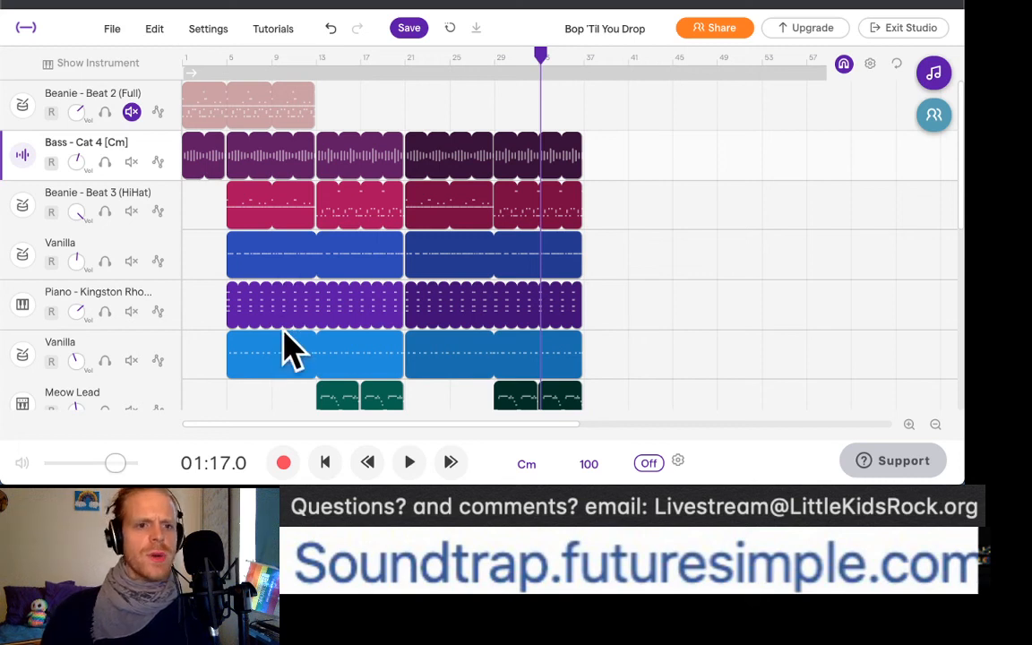
pyautogui.rightClick(254, 313)
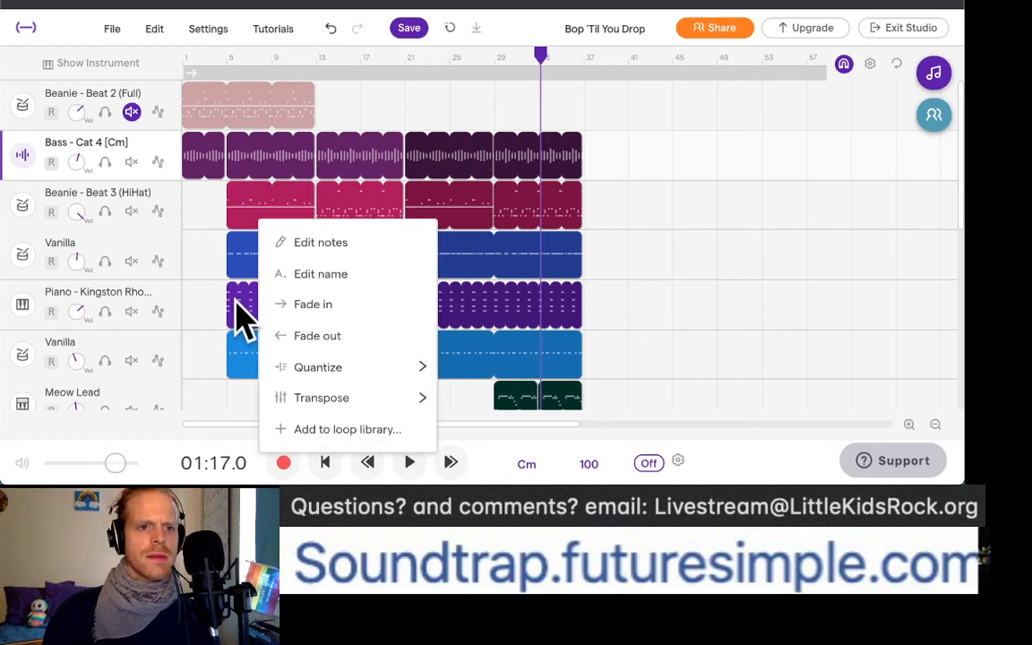
pyautogui.click(239, 304)
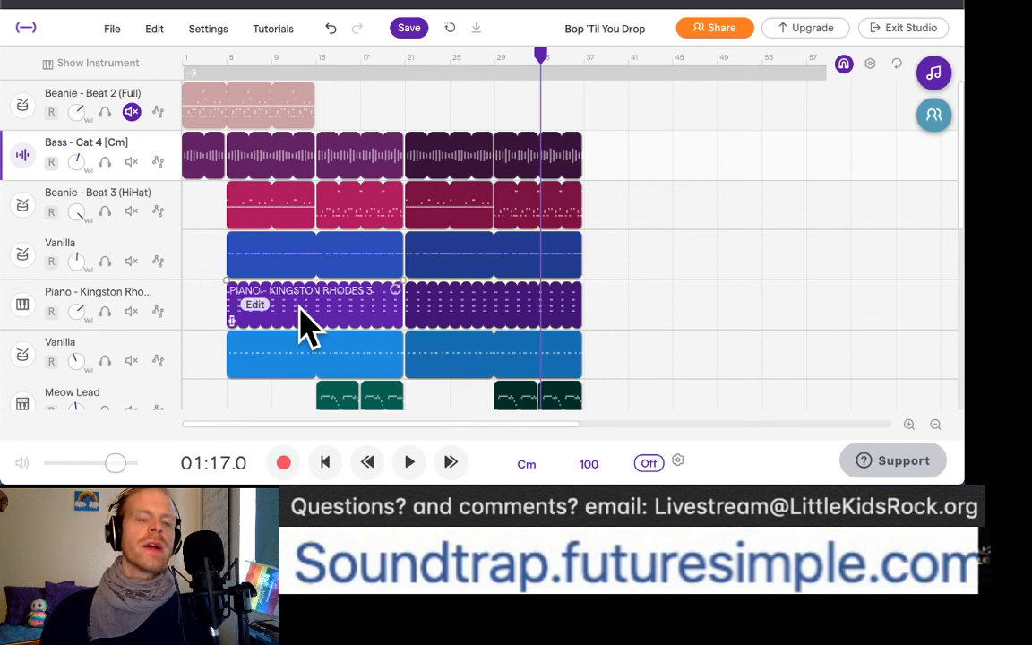
# Step: Change the project key to D♭ minor and adjust the audio data to match the new key
pyautogui.click(527, 466)
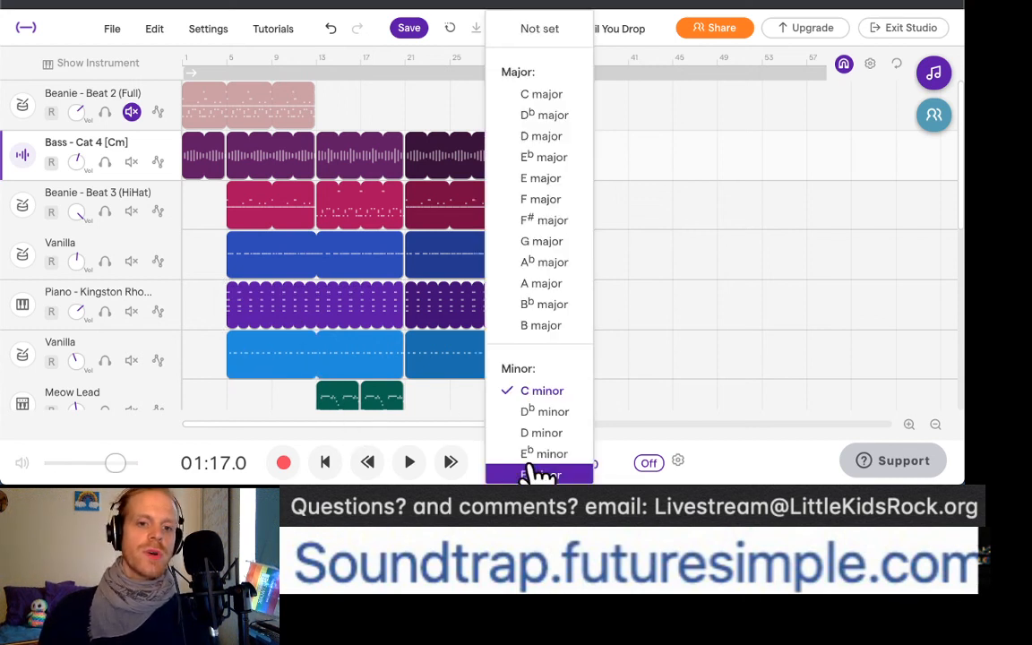
pyautogui.click(565, 414)
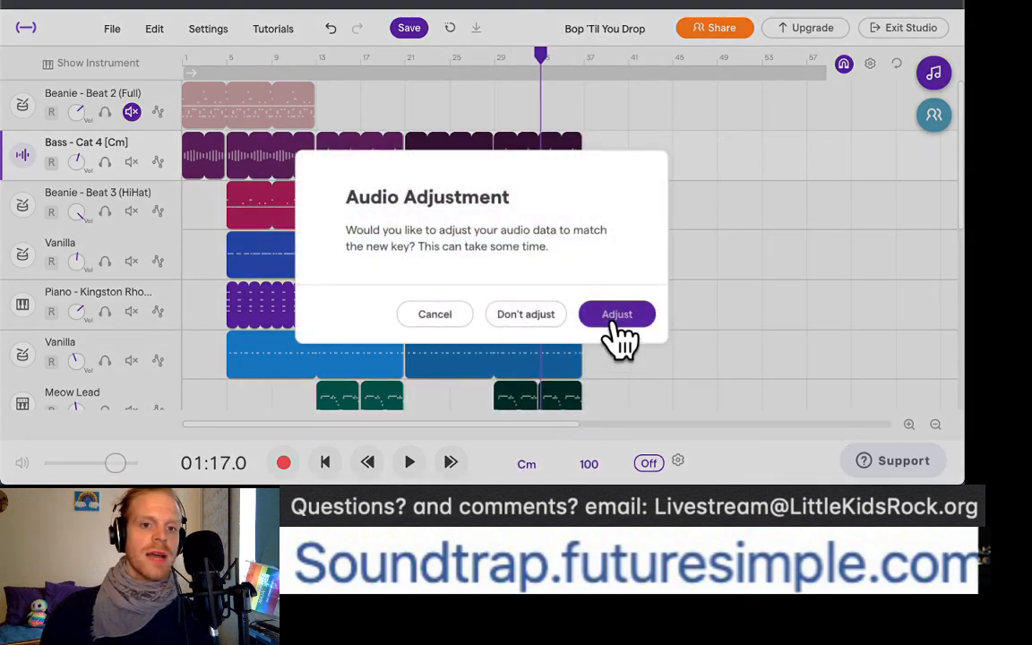
pyautogui.click(617, 318)
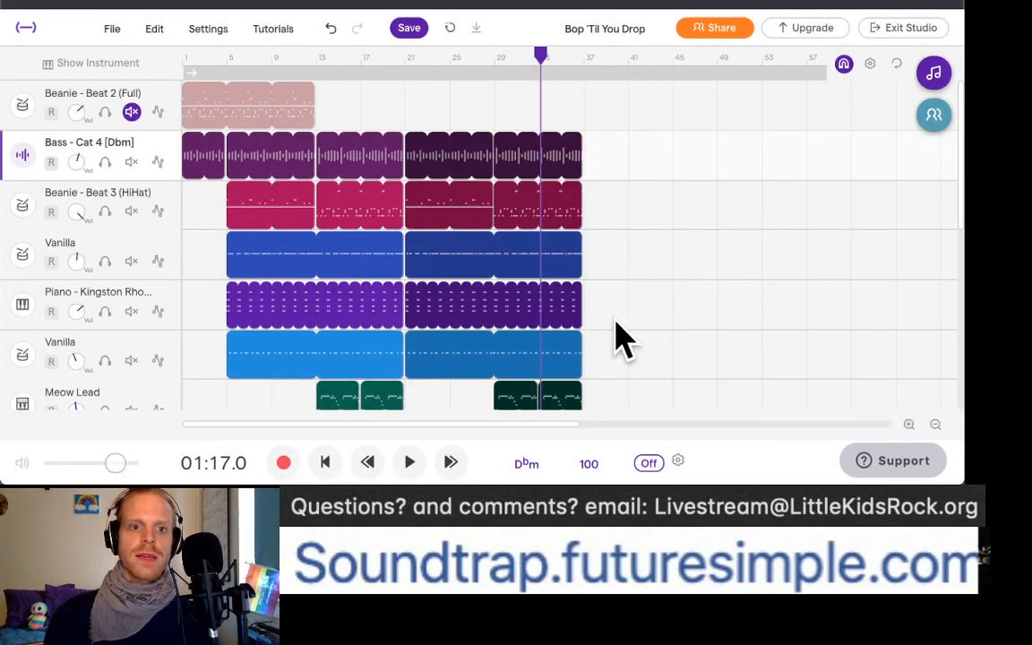
# Step: Play the first few seconds of the song from the beginning to hear it in the new key
pyautogui.click(325, 463)
pyautogui.press('space')
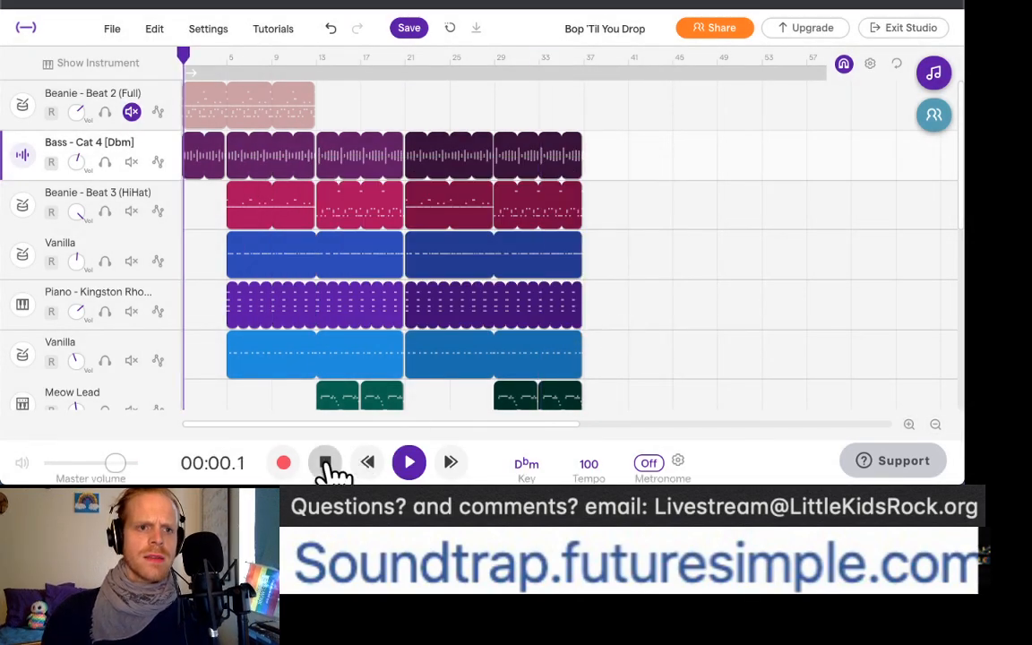
pyautogui.click(394, 439)
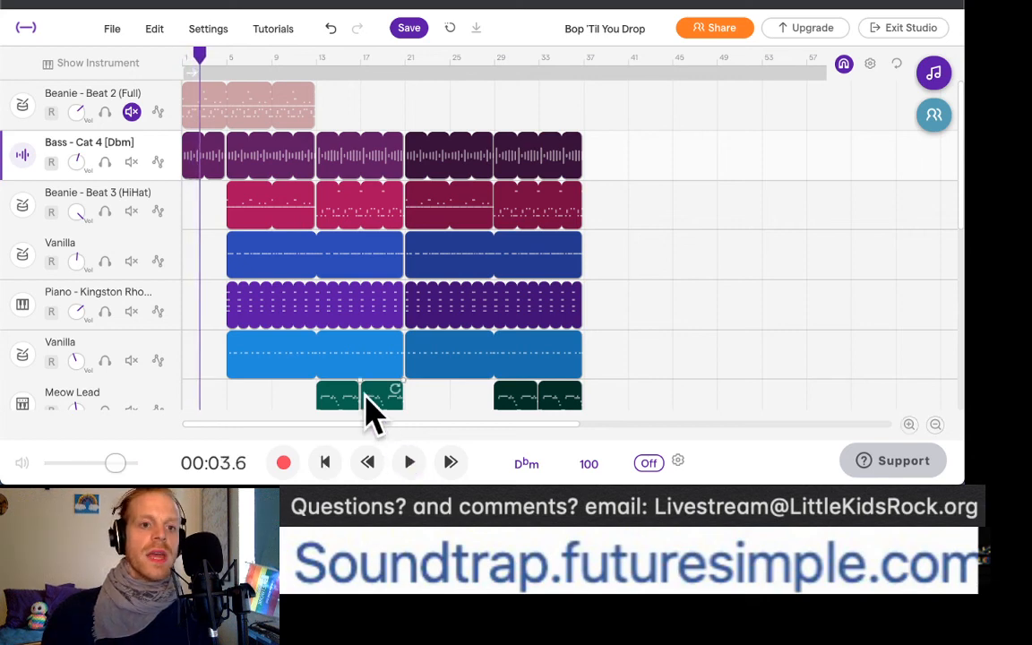
pyautogui.scroll(10, 399, 318)
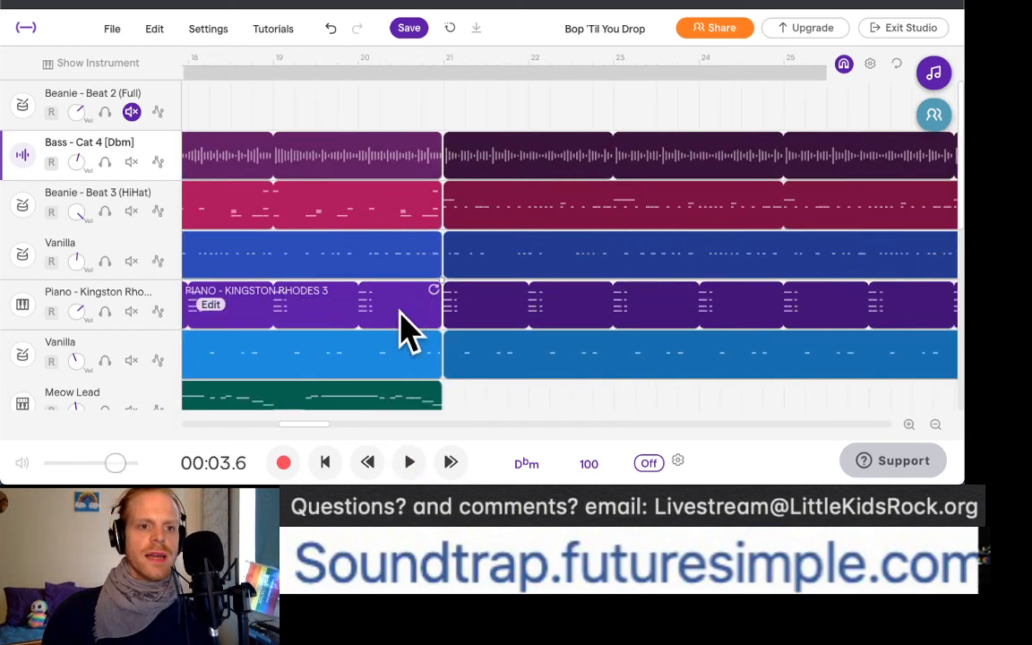
pyautogui.scroll(5, 404, 332)
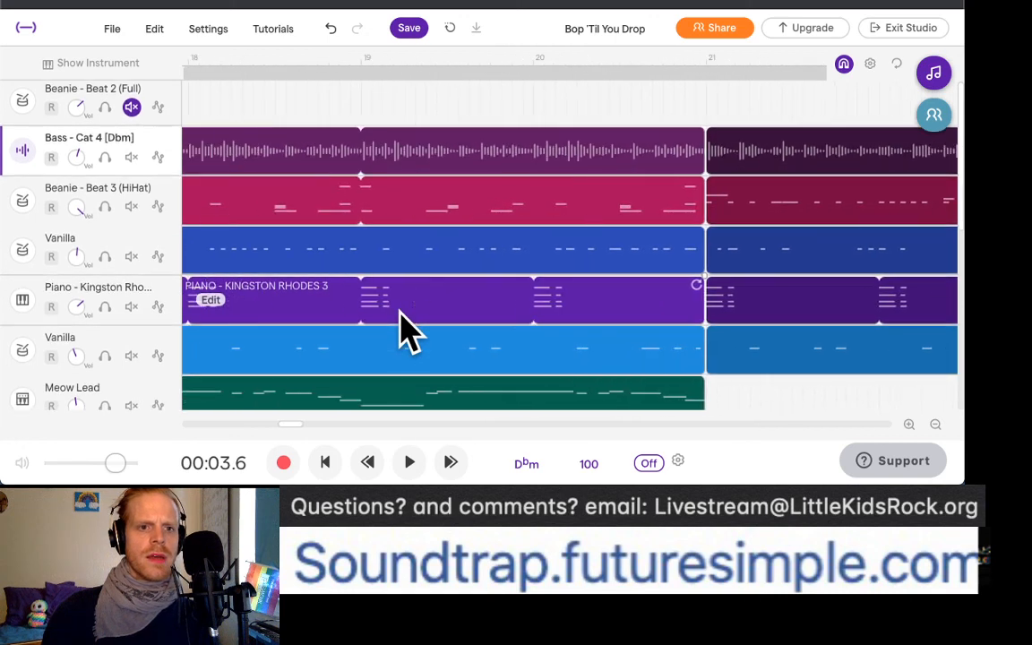
pyautogui.hscroll(-6, 394, 332)
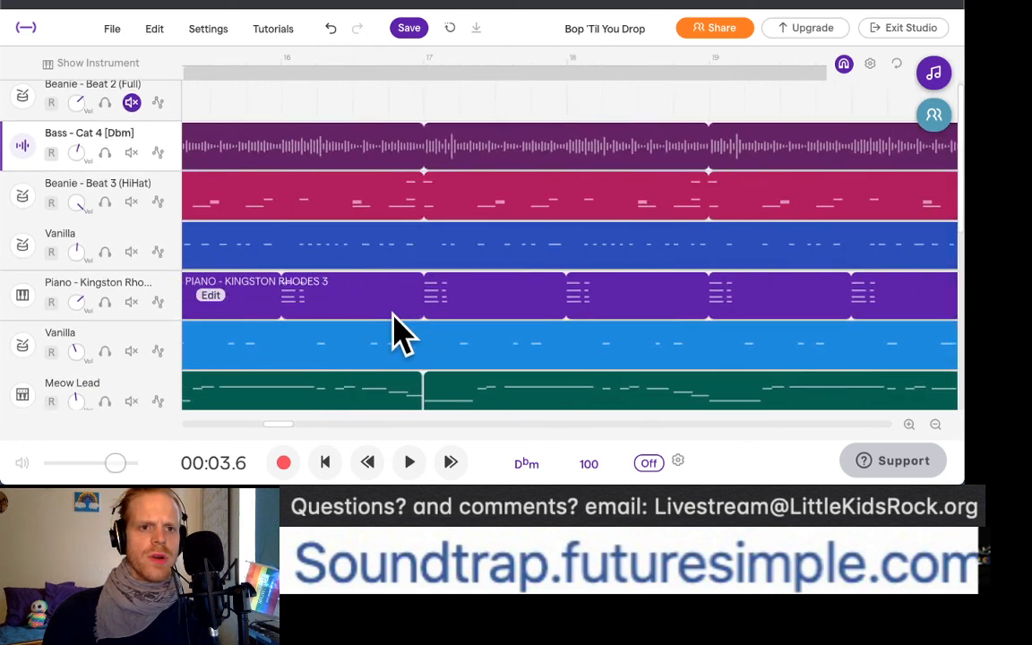
pyautogui.hscroll(-6, 394, 331)
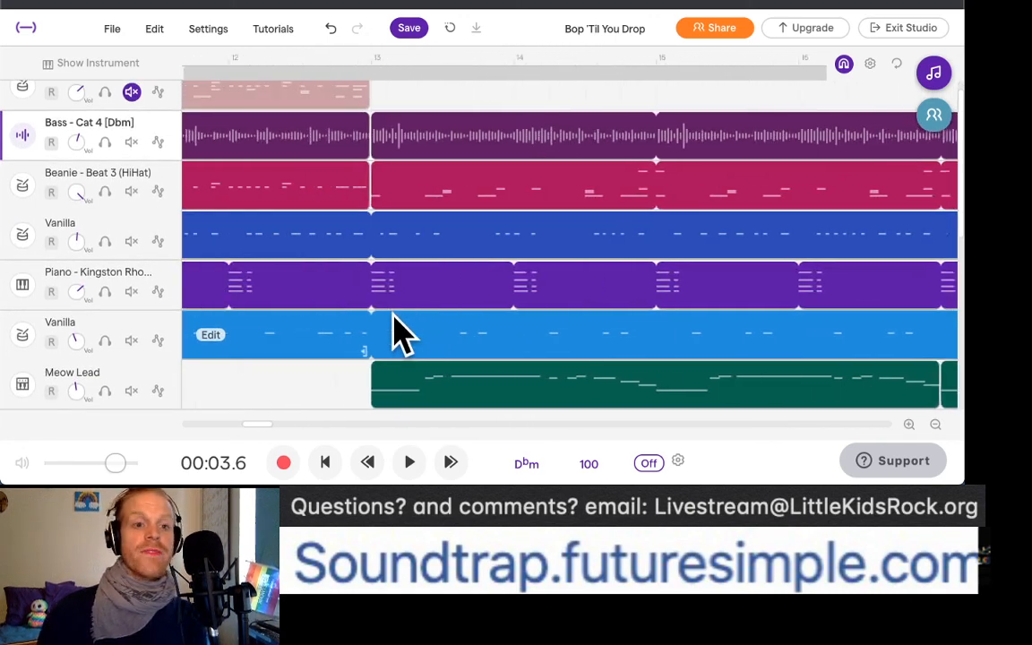
pyautogui.hscroll(-5, 401, 334)
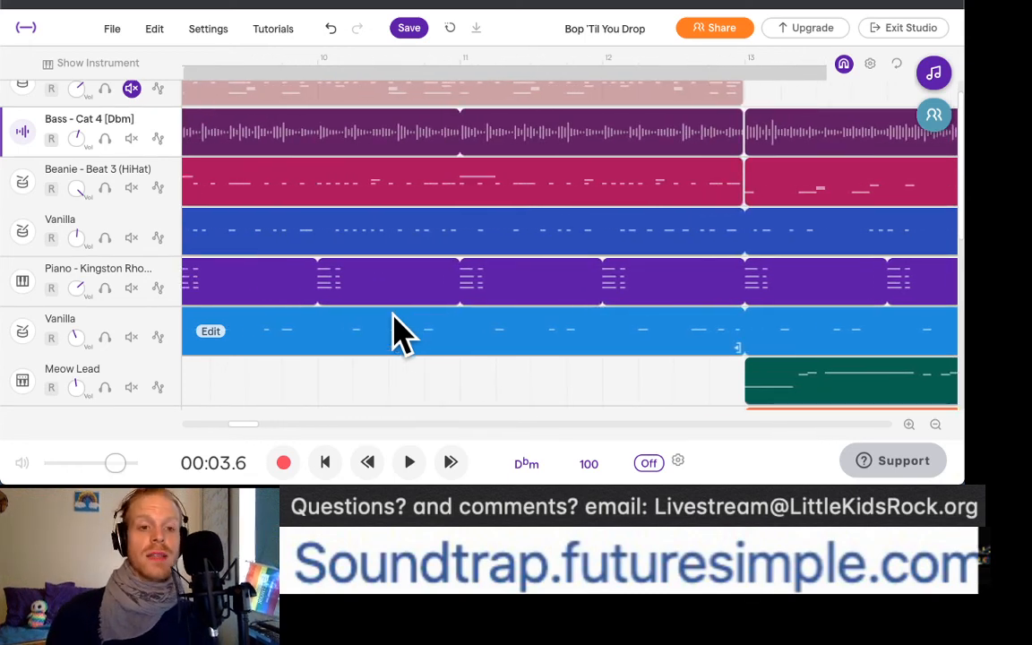
pyautogui.hscroll(-5, 395, 331)
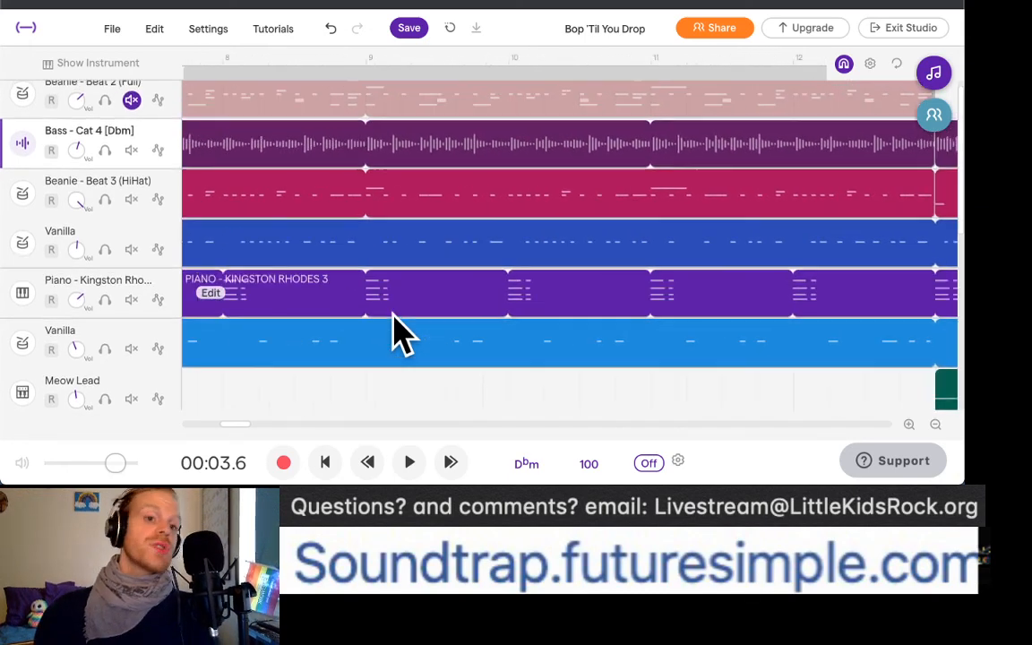
pyautogui.hscroll(-7, 394, 331)
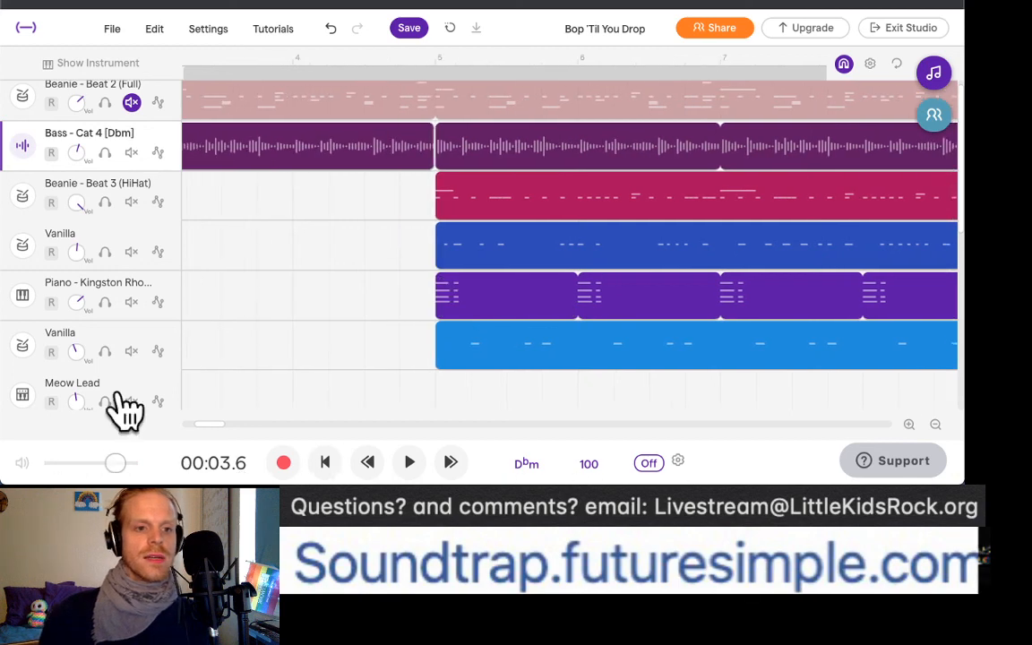
# Step: Open the Meow Lead instrument and try out notes between C3 and D4 on its keyboard without recording
pyautogui.click(85, 385)
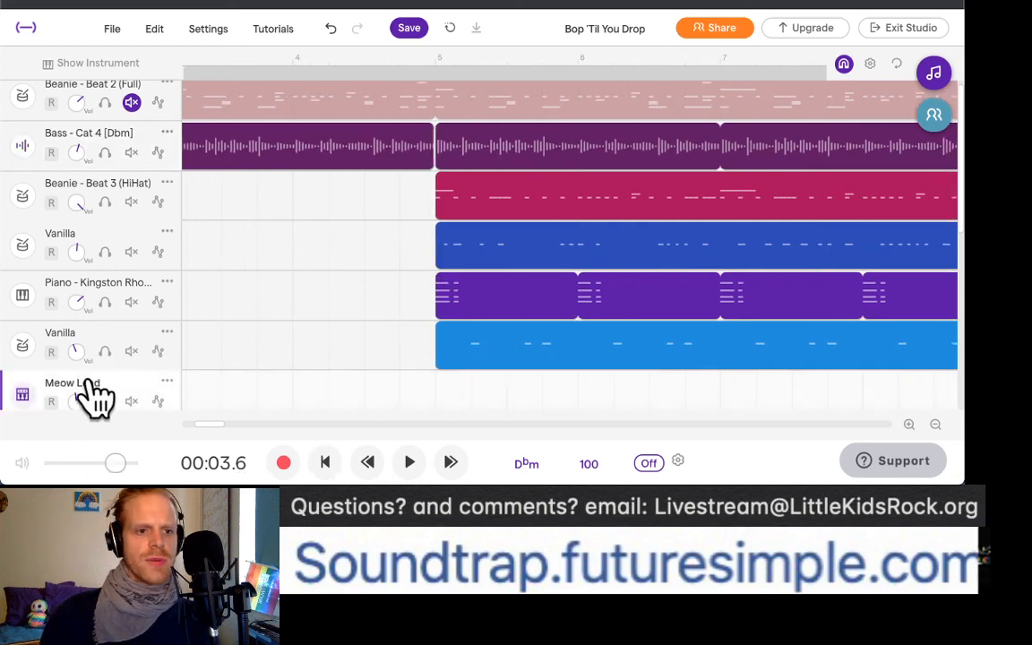
pyautogui.click(23, 396)
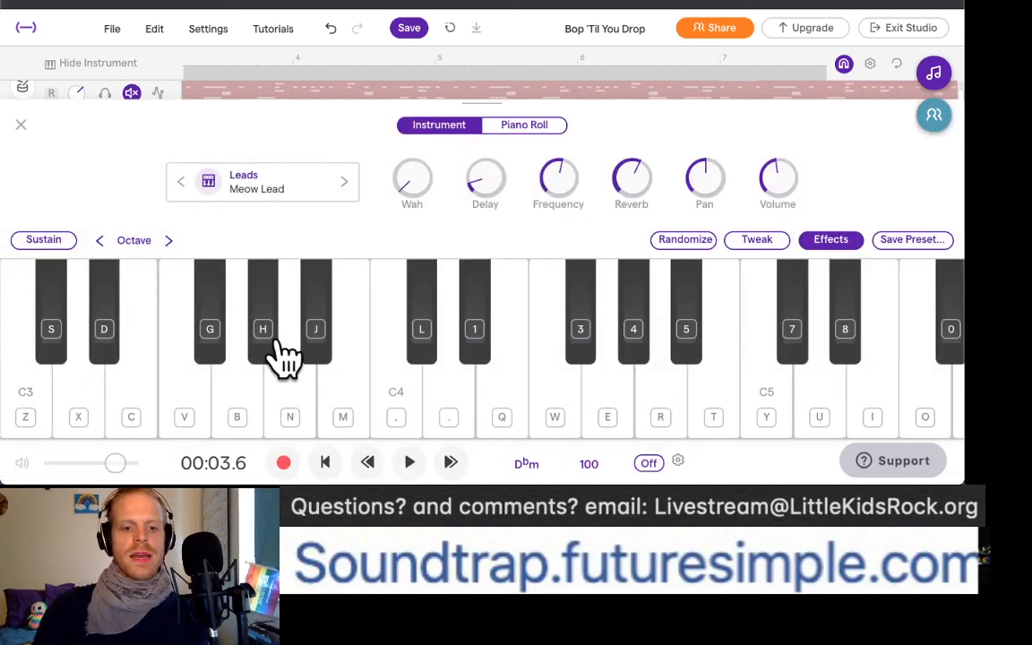
pyautogui.press('z')
pyautogui.press('c')
pyautogui.press('b')
pyautogui.press('n')
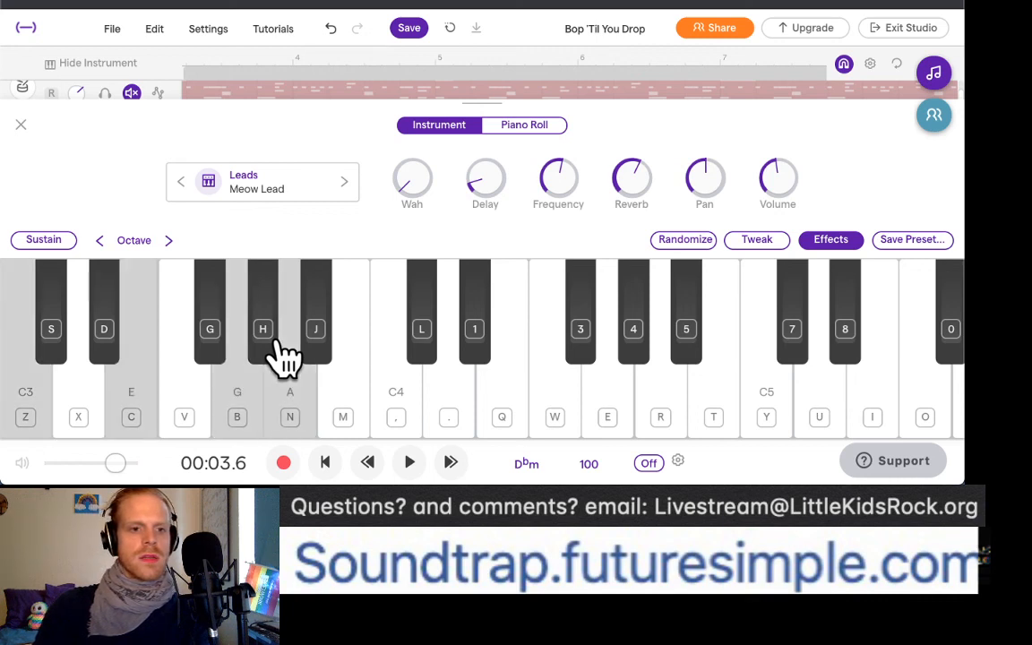
pyautogui.press('m')
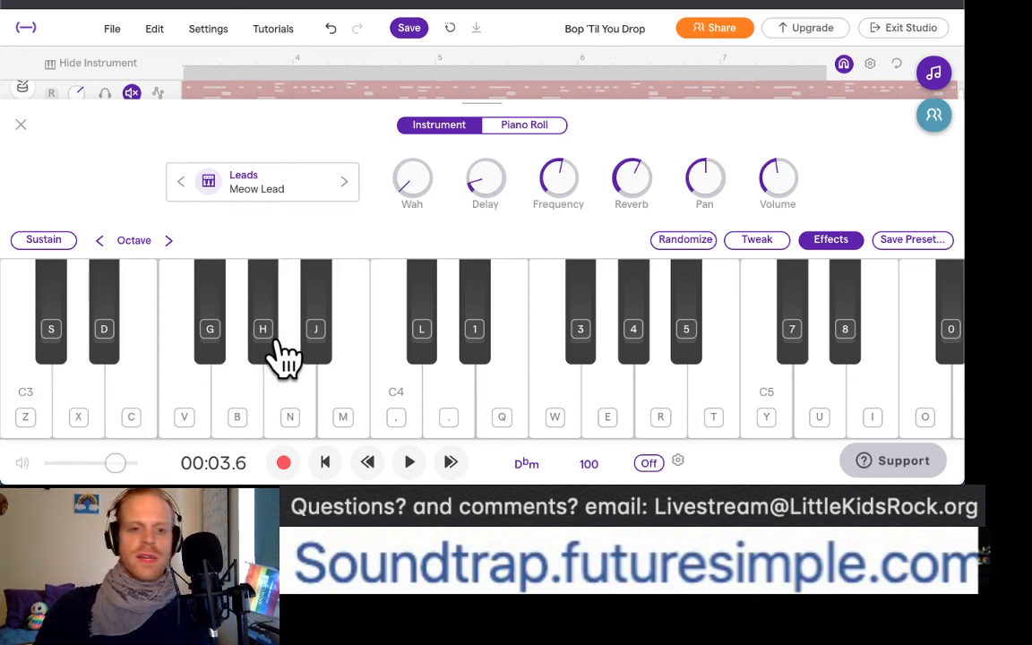
pyautogui.press('b')
pyautogui.press('m')
pyautogui.press('.')
pyautogui.press('n')
pyautogui.press('m')
pyautogui.press('.')
pyautogui.press('z')
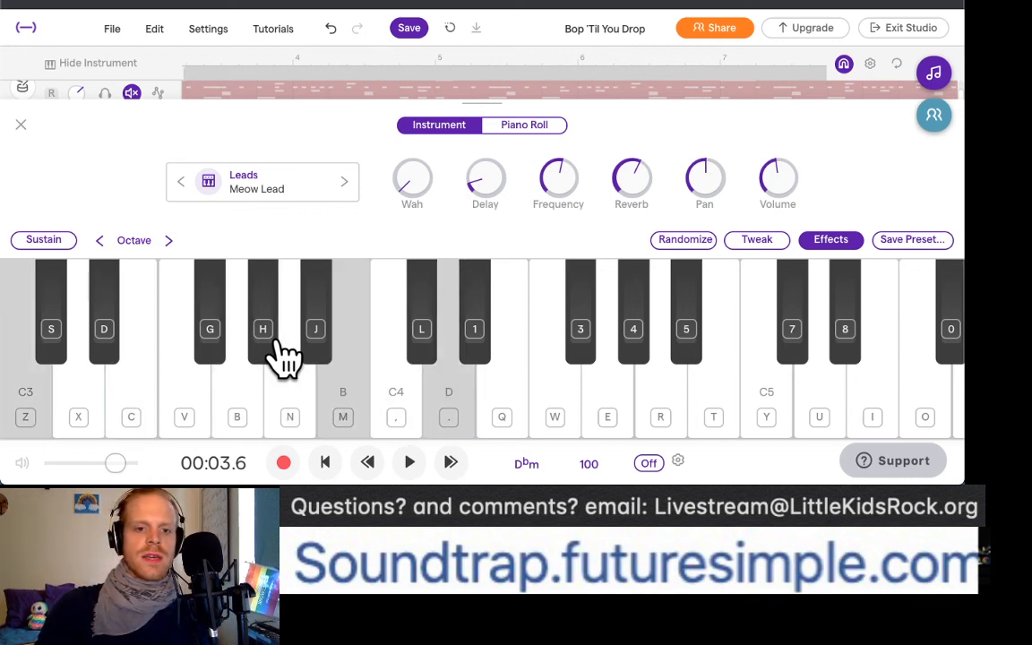
# Step: Try out the notes E3 and G3 on the Meow Lead keyboard, and close the instrument
pyautogui.press('c')
pyautogui.press('b')
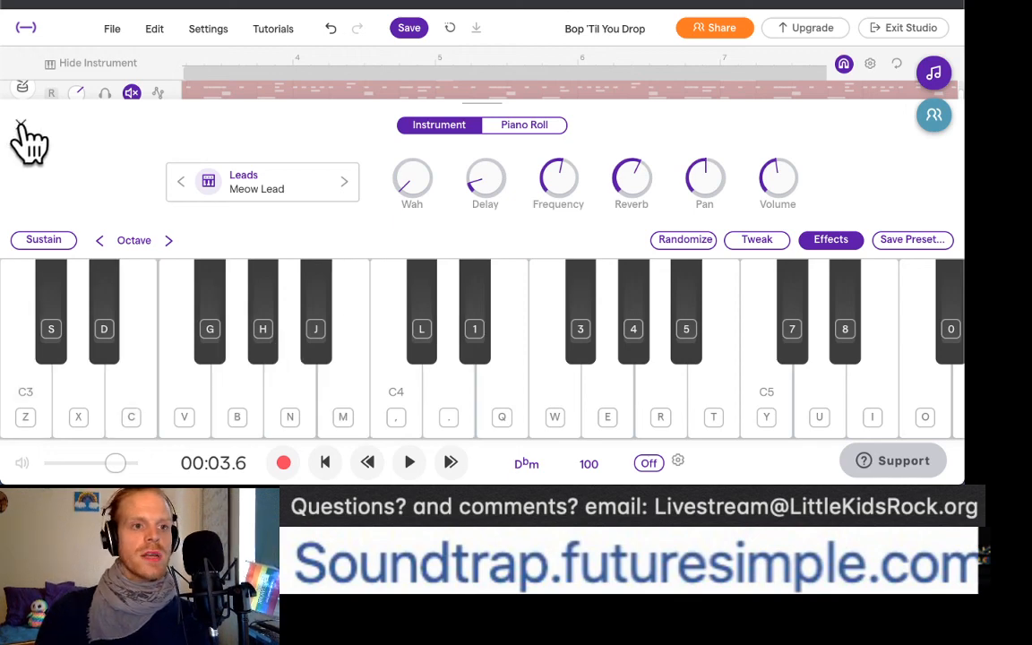
pyautogui.click(22, 126)
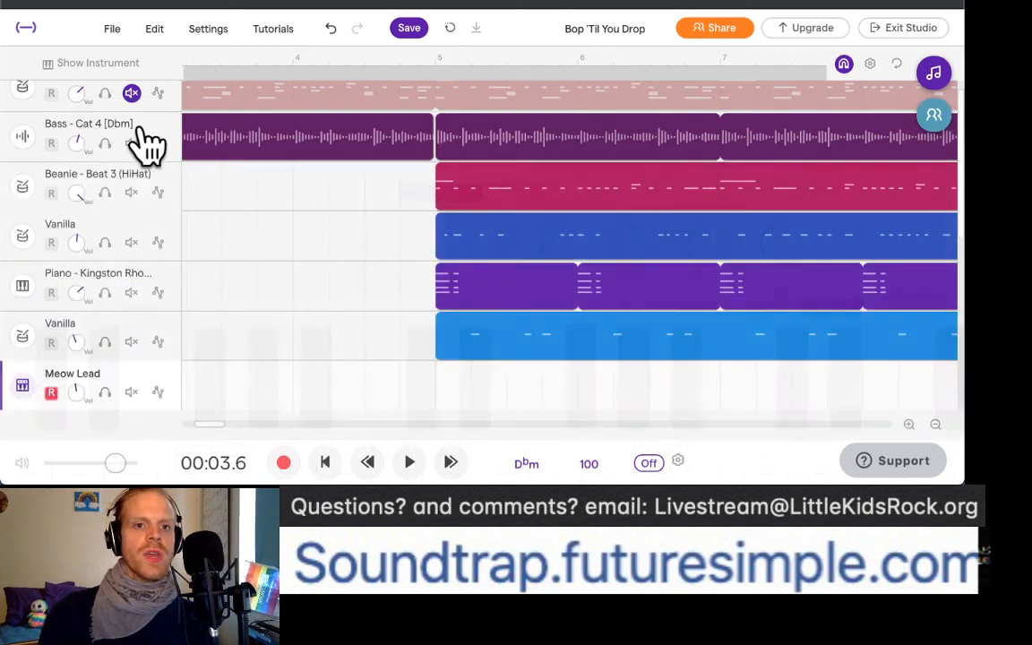
# Step: Examine the Kingston Rhodes piano chords at bar 5 in the piano roll, check the lowest notes, and close the editor
pyautogui.doubleClick(535, 304)
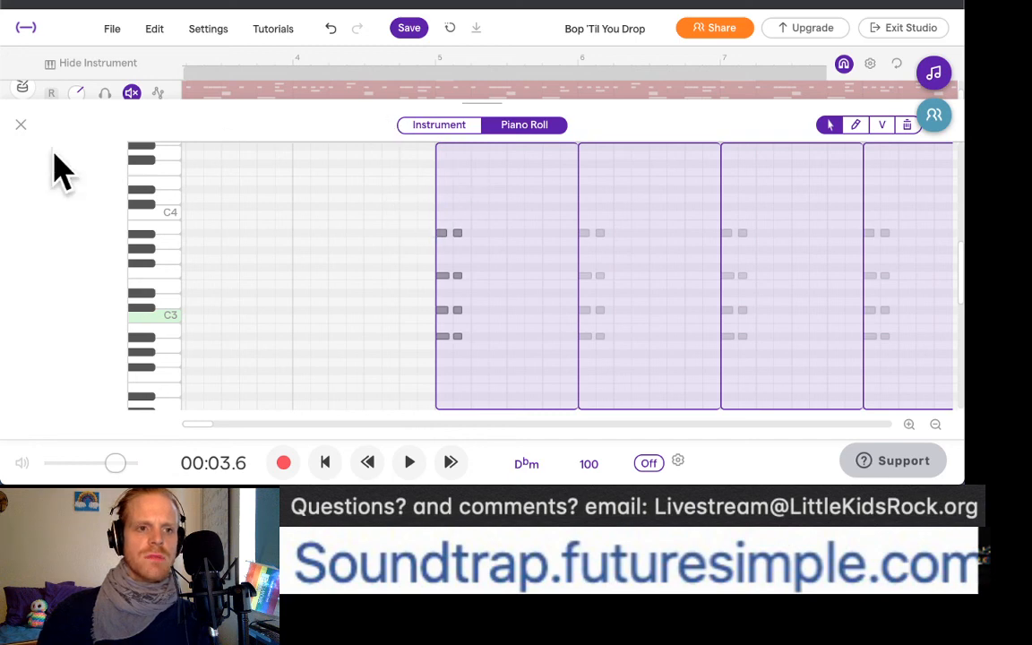
pyautogui.click(21, 127)
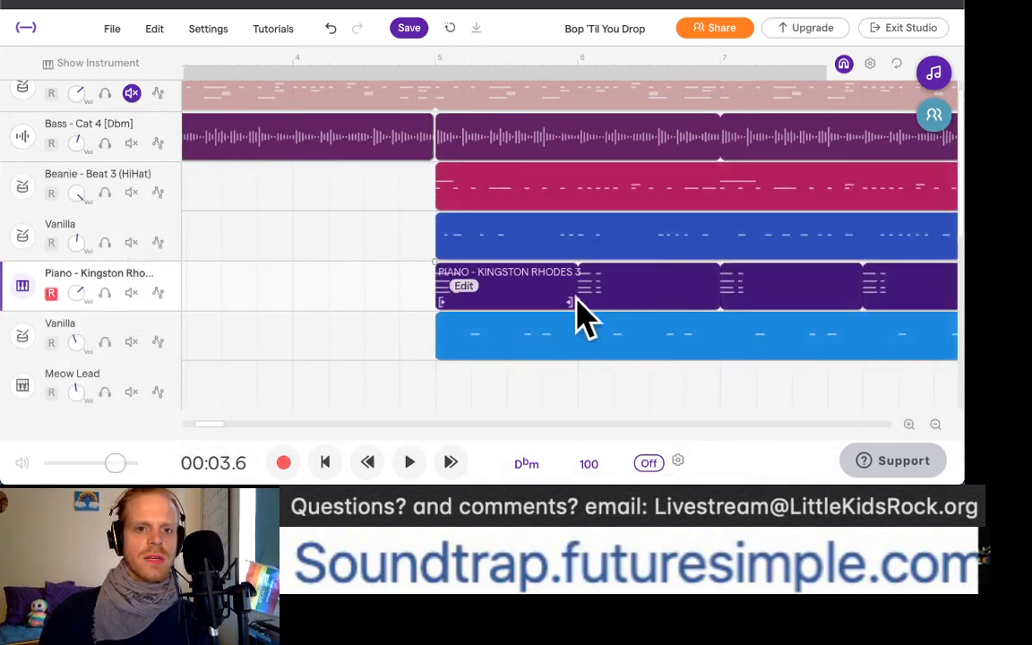
pyautogui.doubleClick(529, 293)
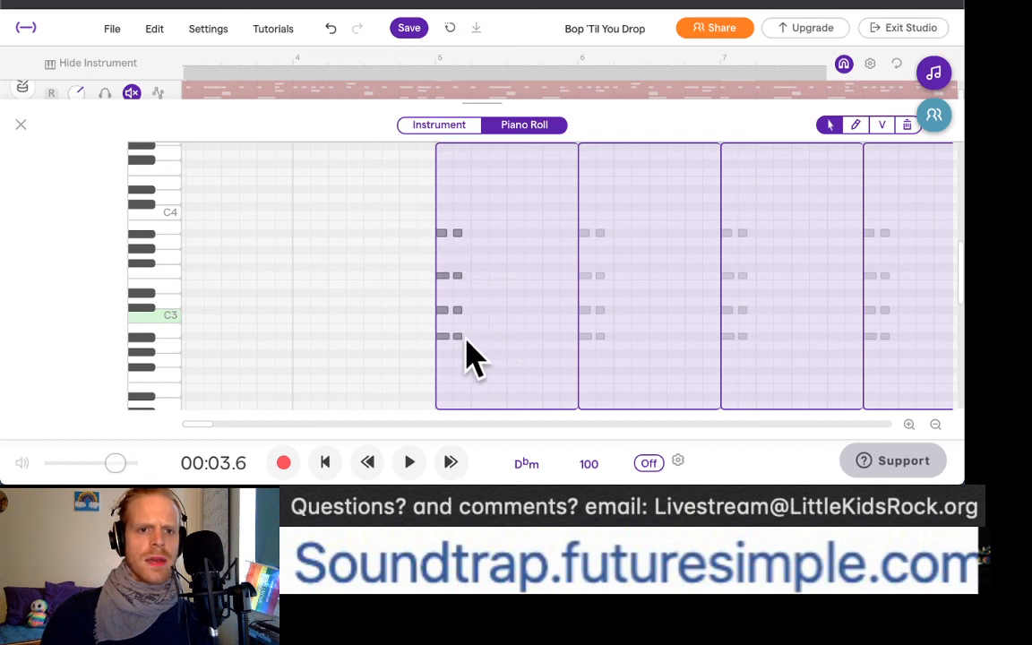
pyautogui.click(462, 342)
pyautogui.click(443, 338)
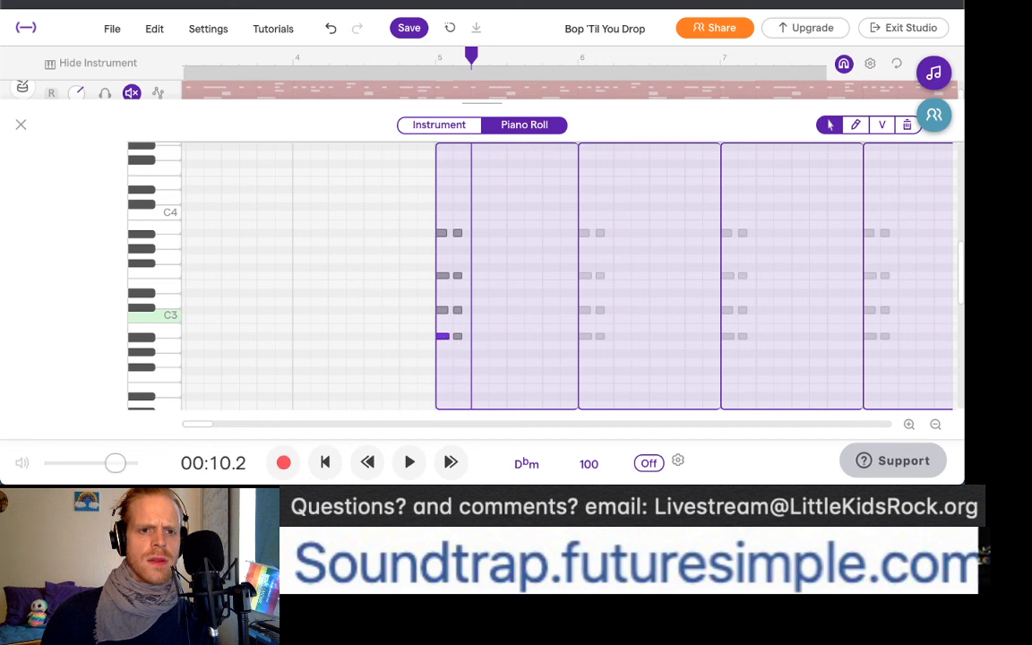
pyautogui.scroll(10, 541, 274)
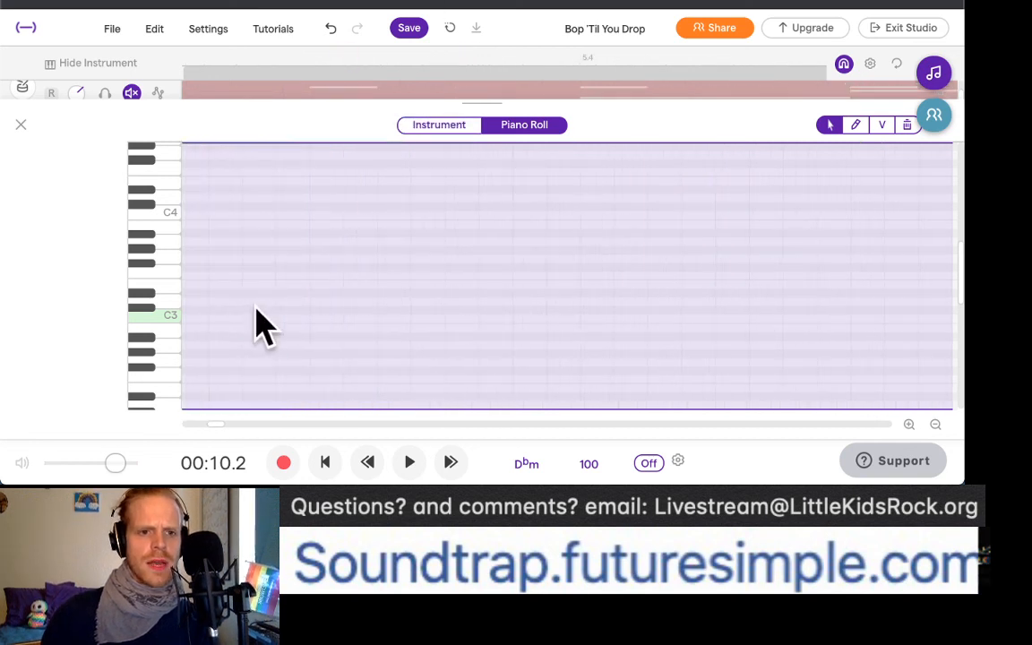
pyautogui.hscroll(-5, 326, 309)
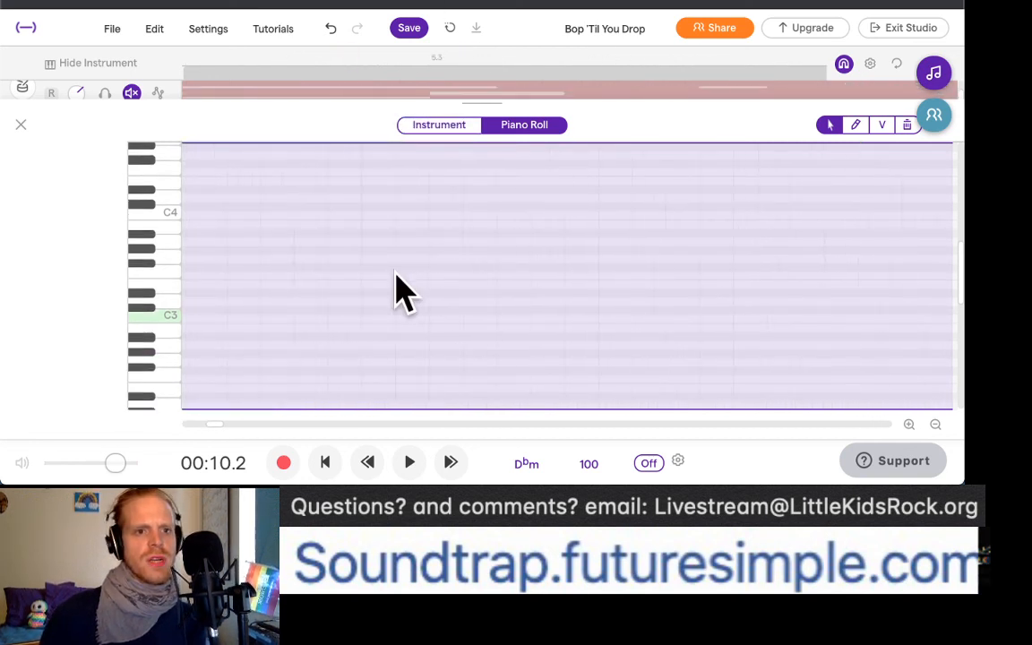
pyautogui.click(20, 125)
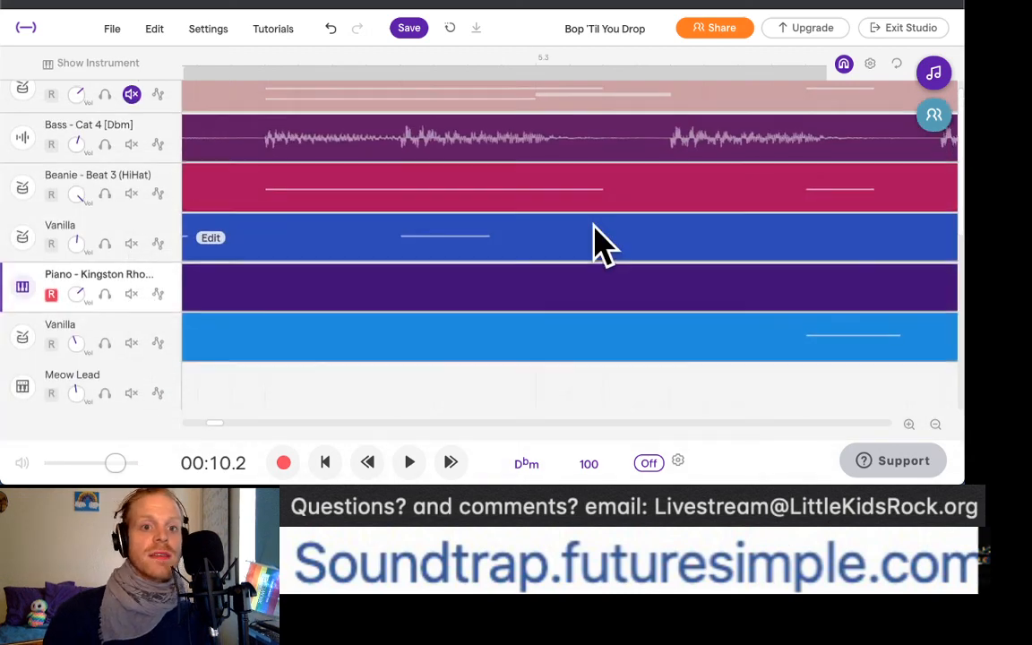
# Step: Change the project key to C minor and adjust the audio data to match the new key
pyautogui.click(453, 179)
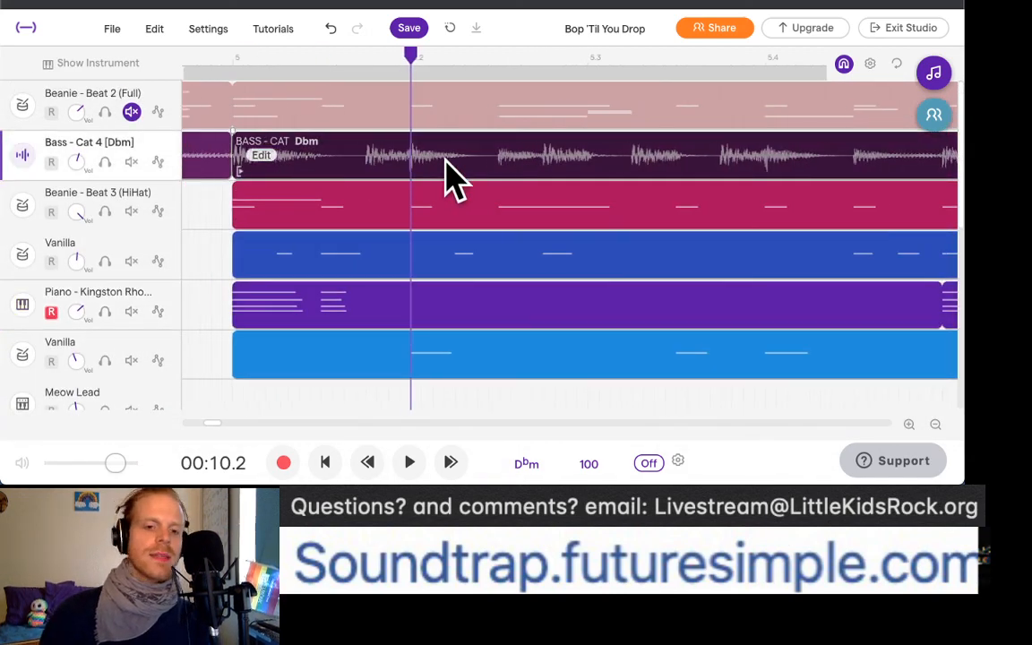
pyautogui.hscroll(-3, 453, 179)
pyautogui.click(533, 464)
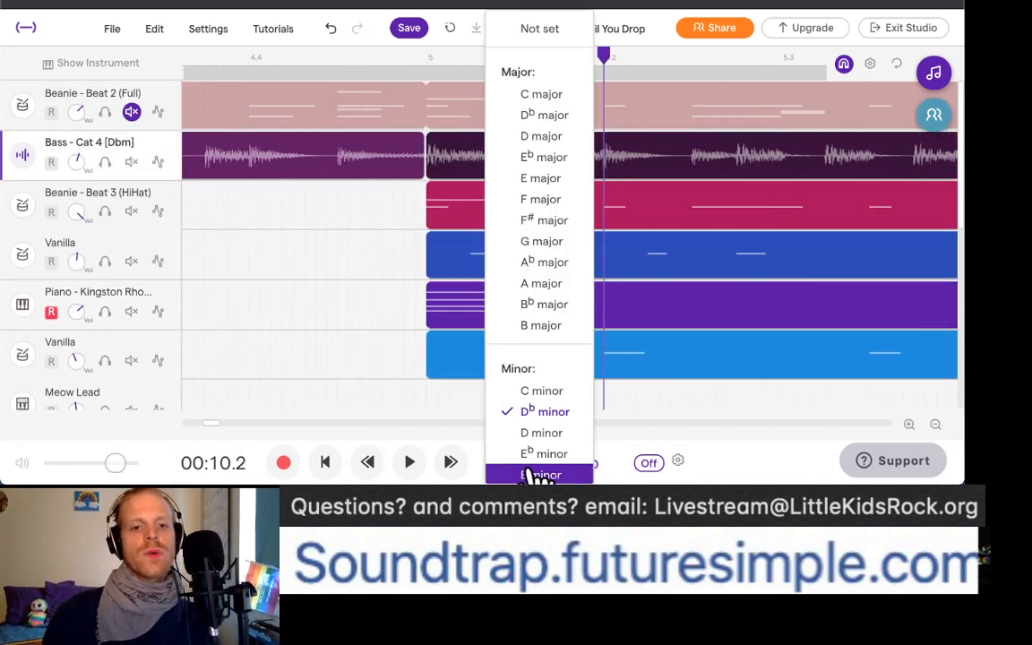
pyautogui.click(581, 393)
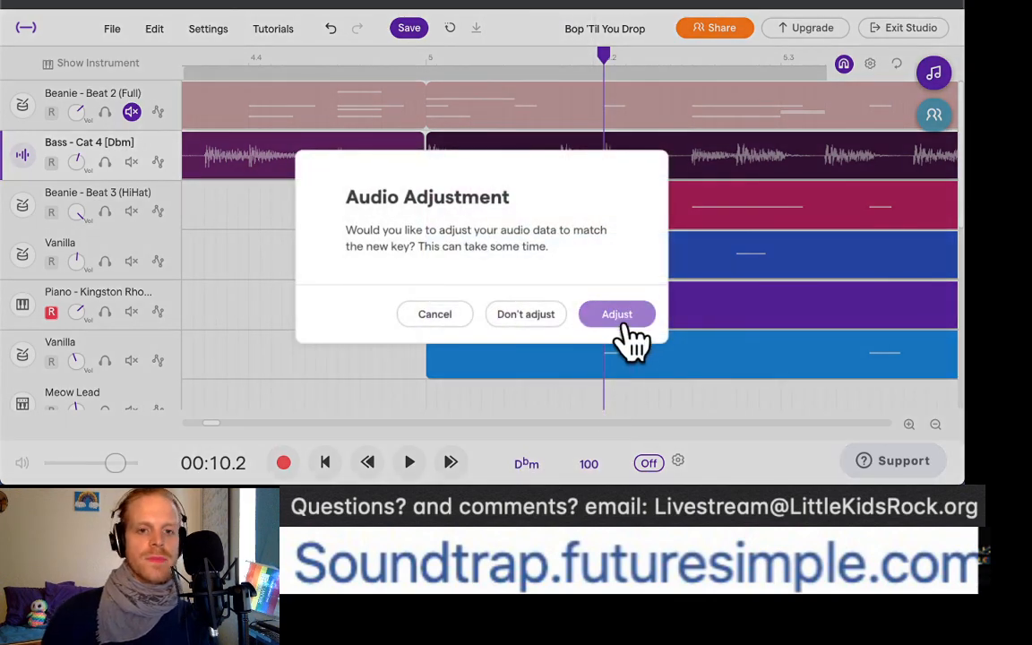
pyautogui.click(620, 319)
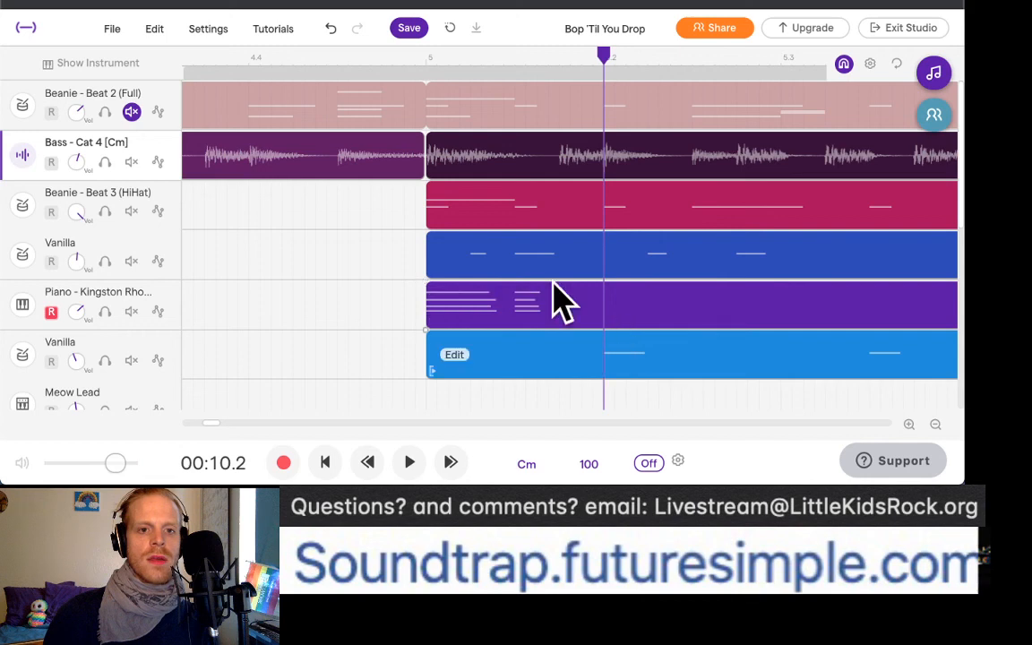
# Step: Play the song from bar 5 to about bar 7 to hear it in C minor, and stop playback
pyautogui.press('space')
pyautogui.scroll(-5, 630, 112)
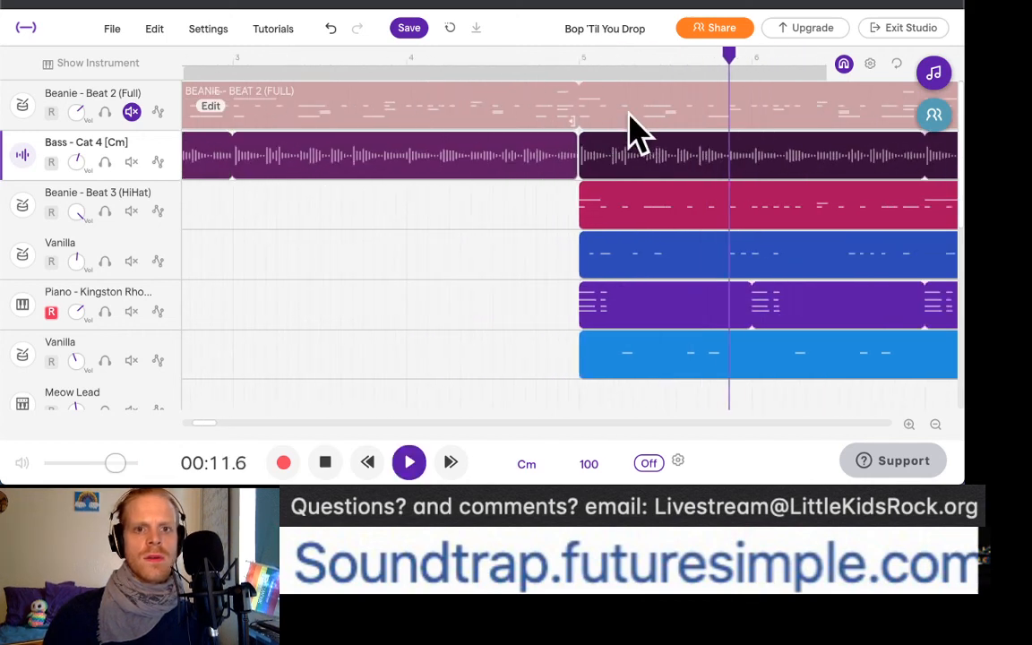
pyautogui.hscroll(1, 630, 113)
pyautogui.scroll(-3, 661, 230)
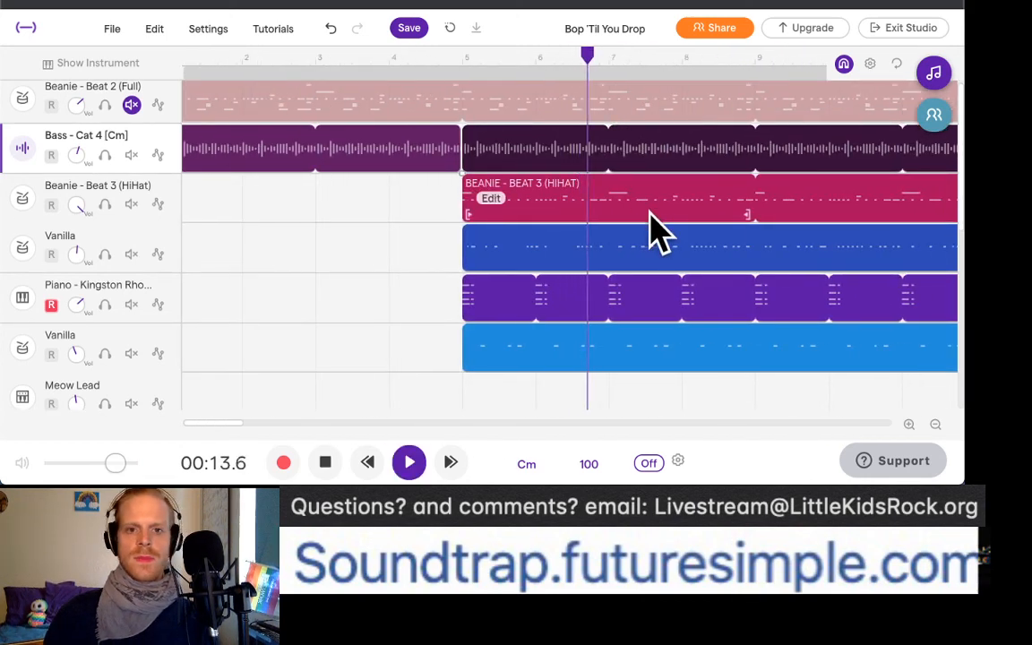
pyautogui.press('space')
pyautogui.scroll(-1, 661, 230)
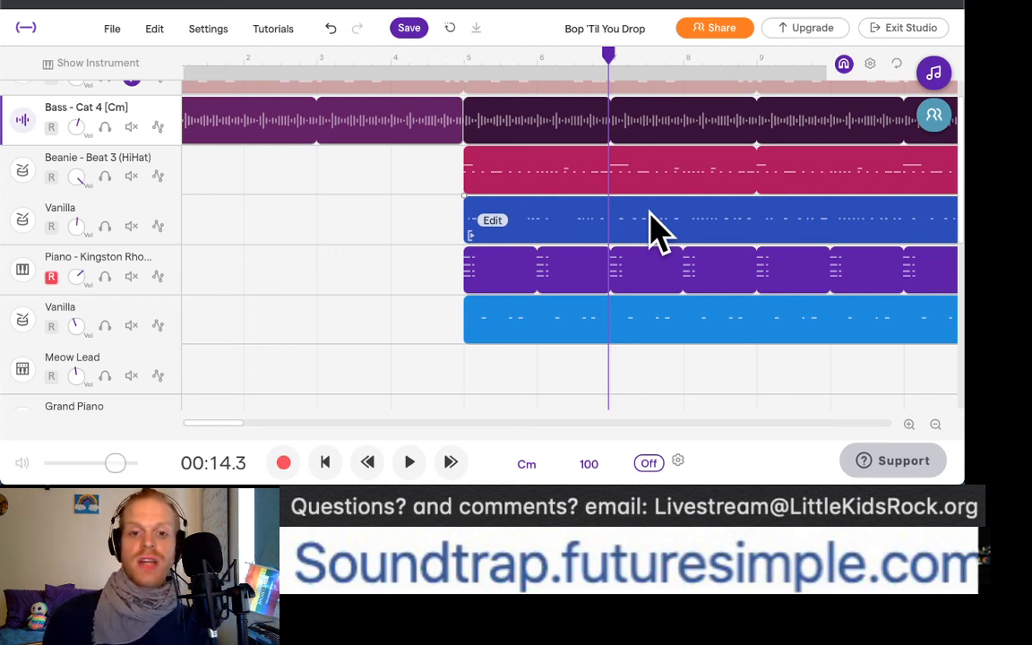
# Step: Review the whole arrangement across all sections up to about bar 37
pyautogui.scroll(1, 653, 230)
pyautogui.scroll(-5, 643, 230)
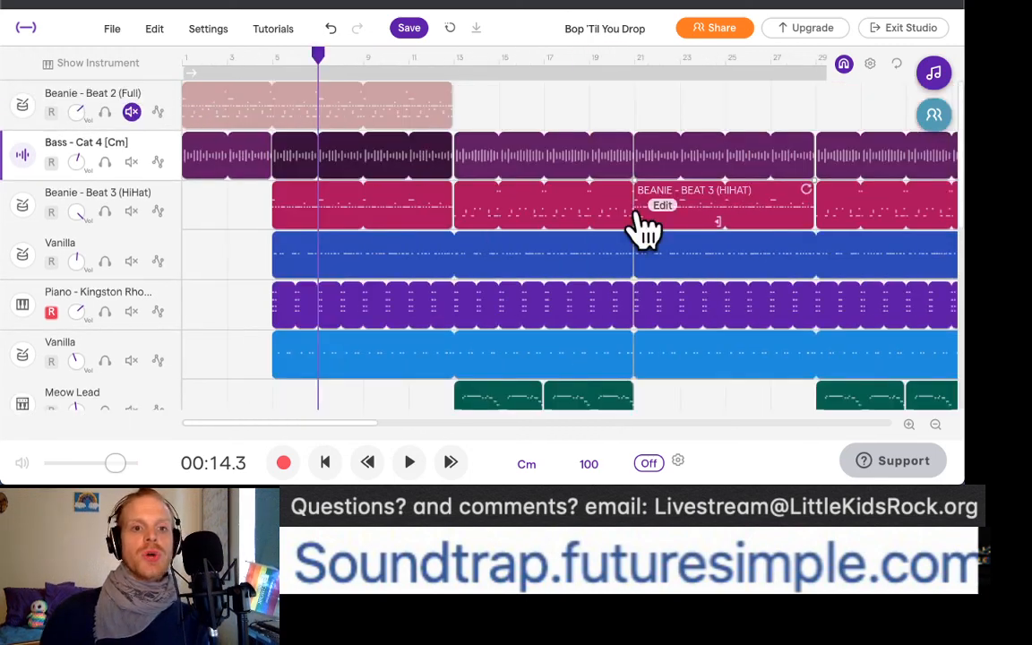
pyautogui.scroll(-2, 645, 230)
pyautogui.scroll(10, 358, 242)
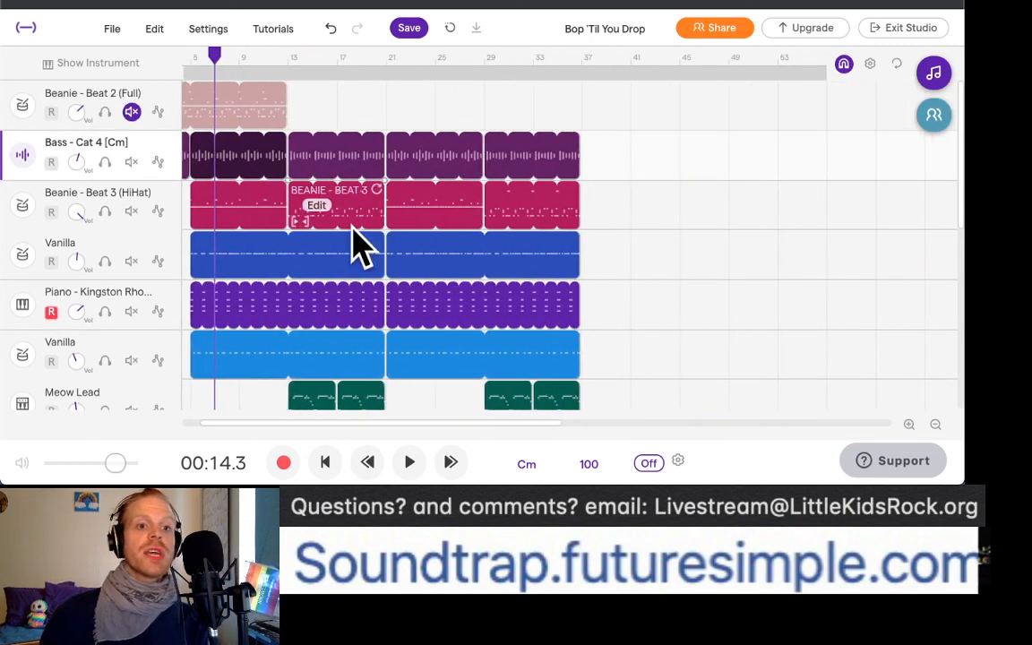
pyautogui.scroll(-6, 354, 231)
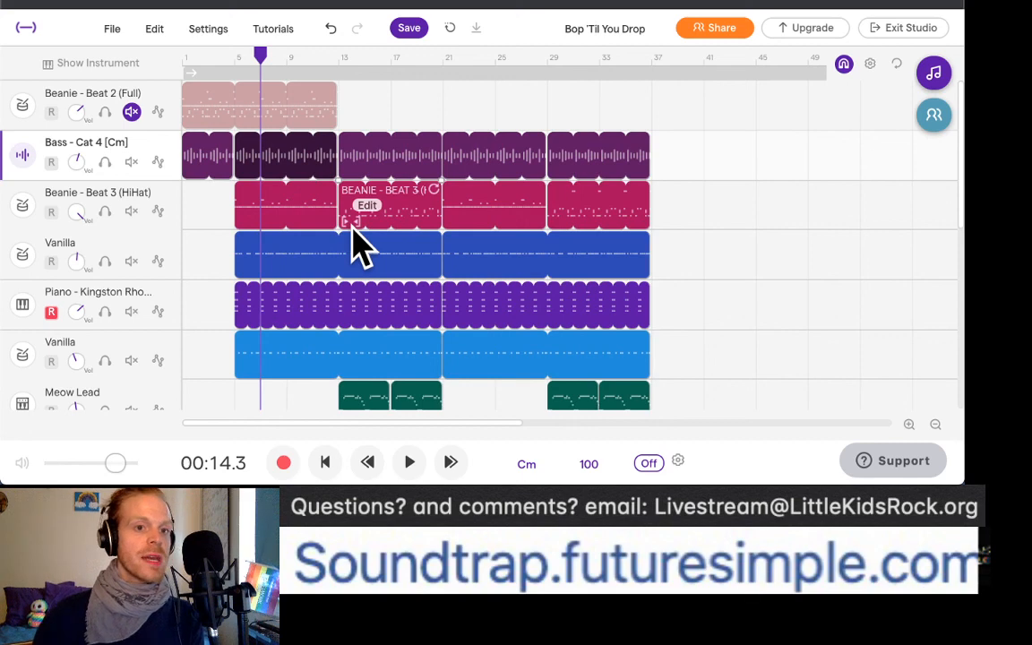
pyautogui.scroll(4, 358, 242)
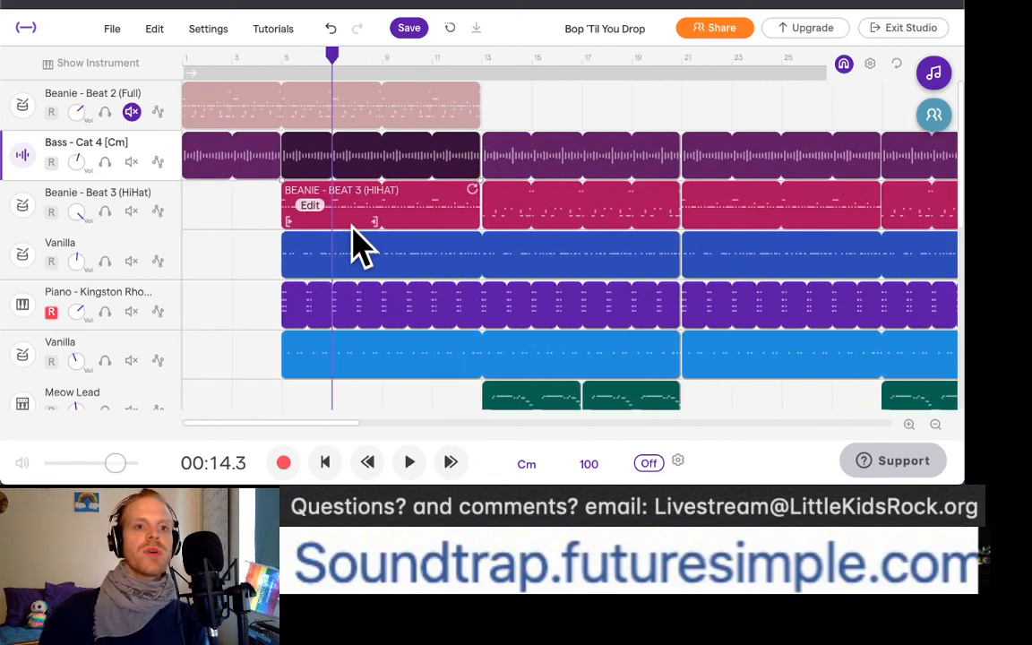
pyautogui.scroll(-2, 352, 233)
pyautogui.scroll(2, 354, 235)
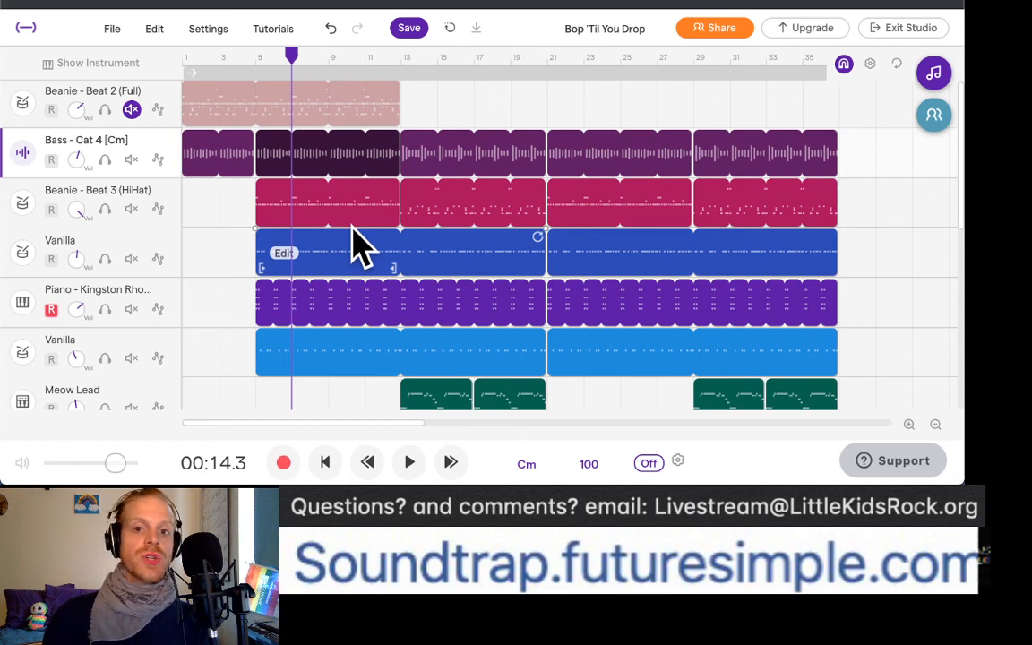
# Step: View the project's collaborators and the invite option, close them, and look over the lower tracks down to Grand Piano
pyautogui.click(934, 115)
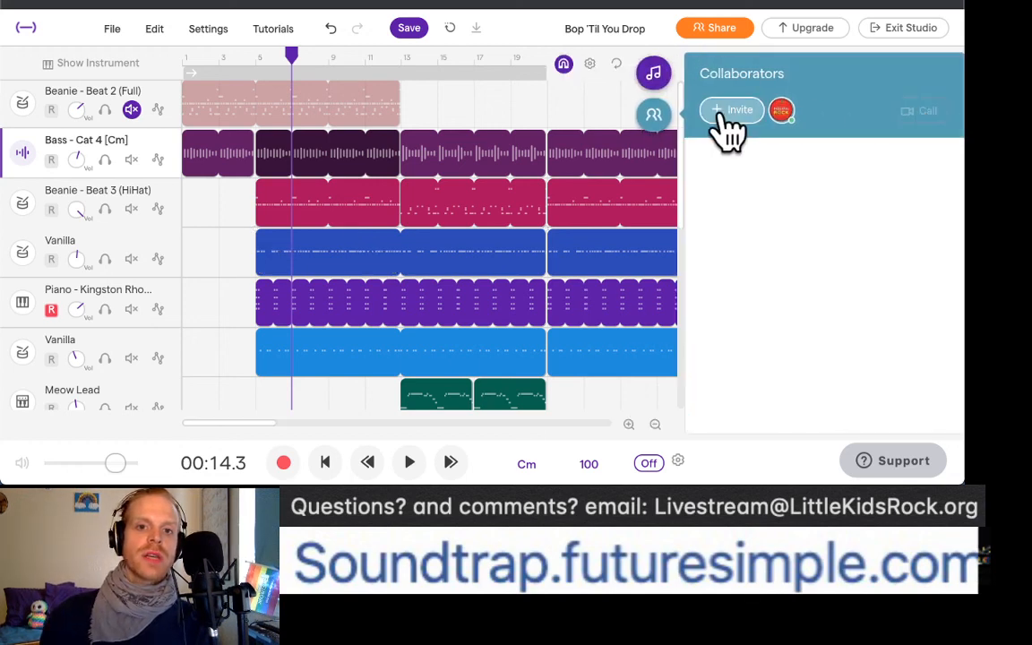
pyautogui.click(665, 130)
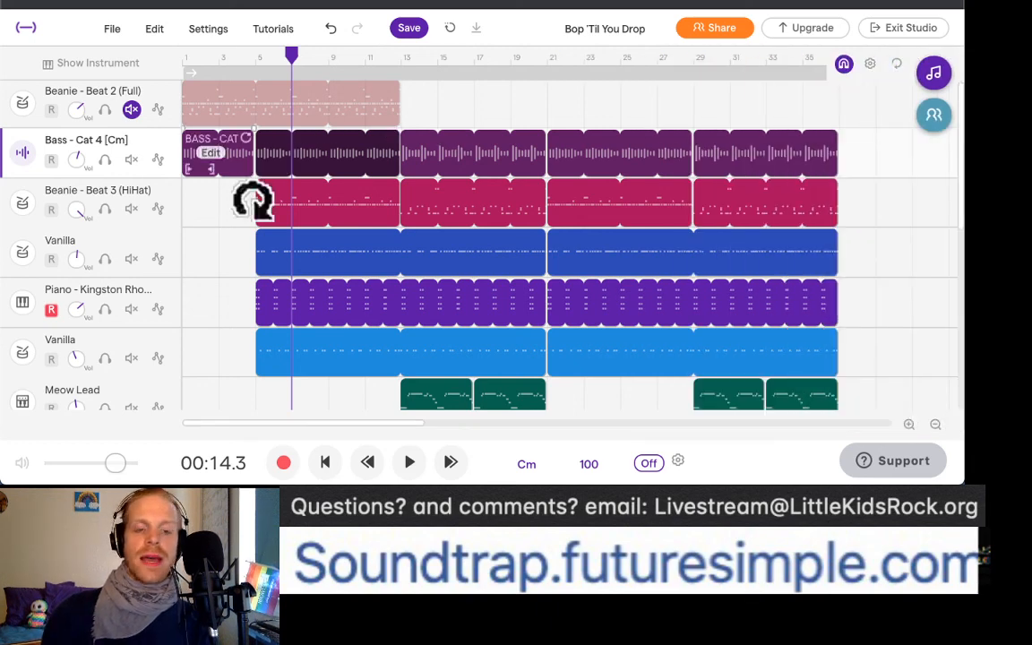
pyautogui.scroll(-2, 309, 370)
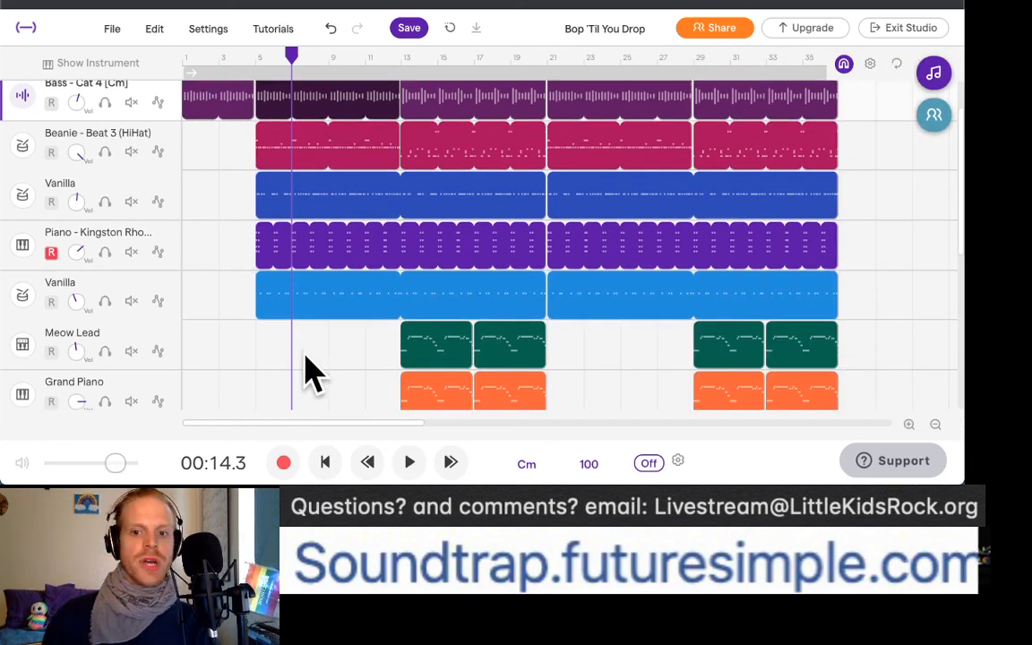